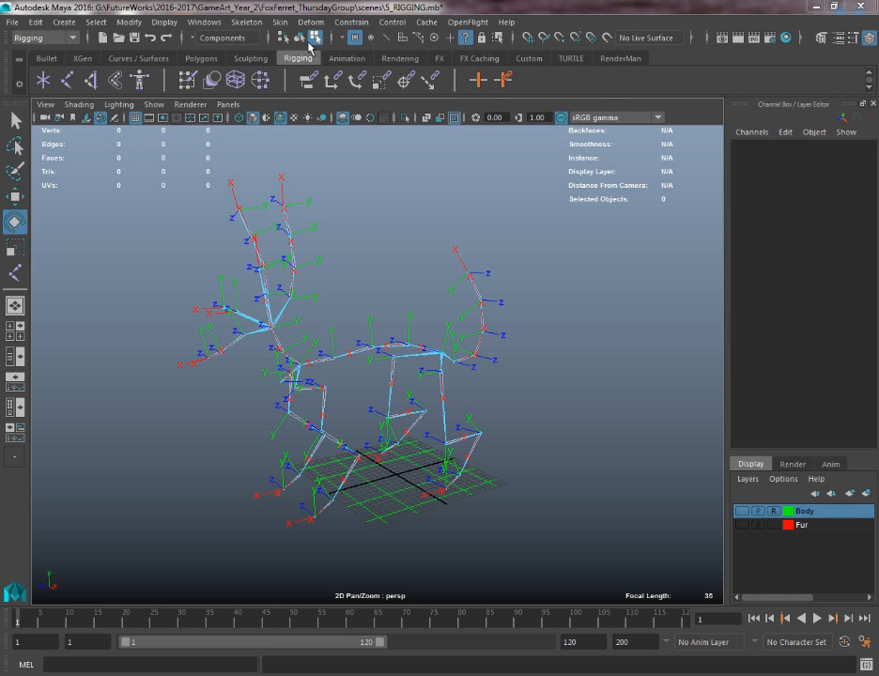
- Switch the selection mode to object type and clear the current selection
click(291, 40)
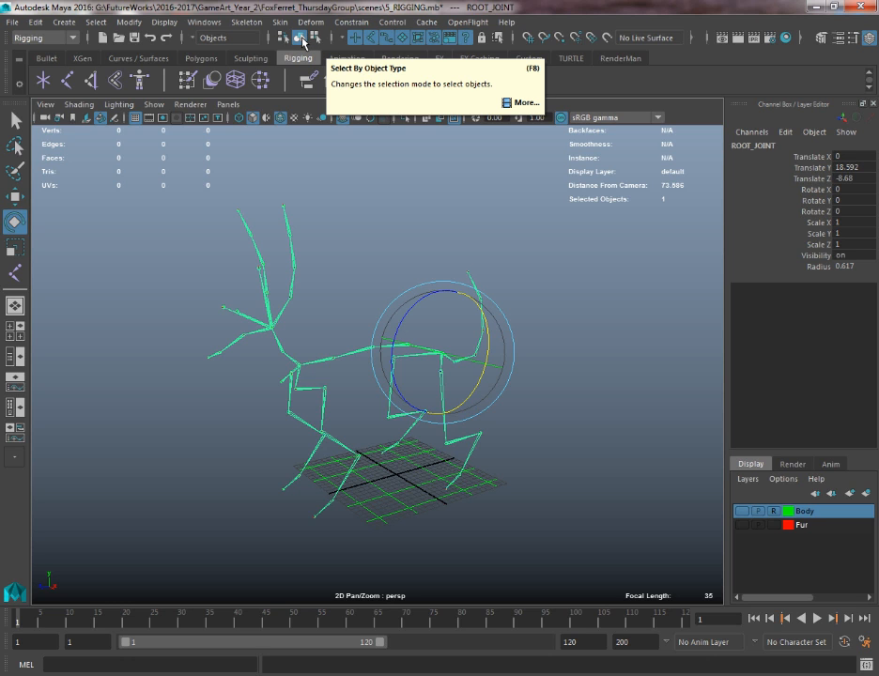
click(562, 252)
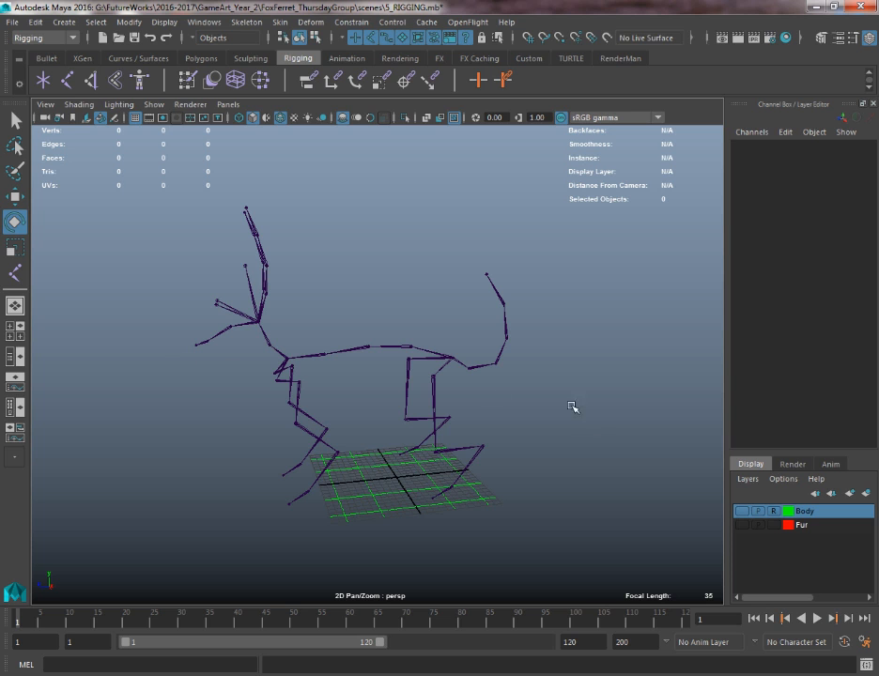
- Inspect the knee and shoulder joints of the skeleton's back and front legs
alt+middle_drag(390, 333, 355, 269)
alt+right_drag(383, 385, 402, 379)
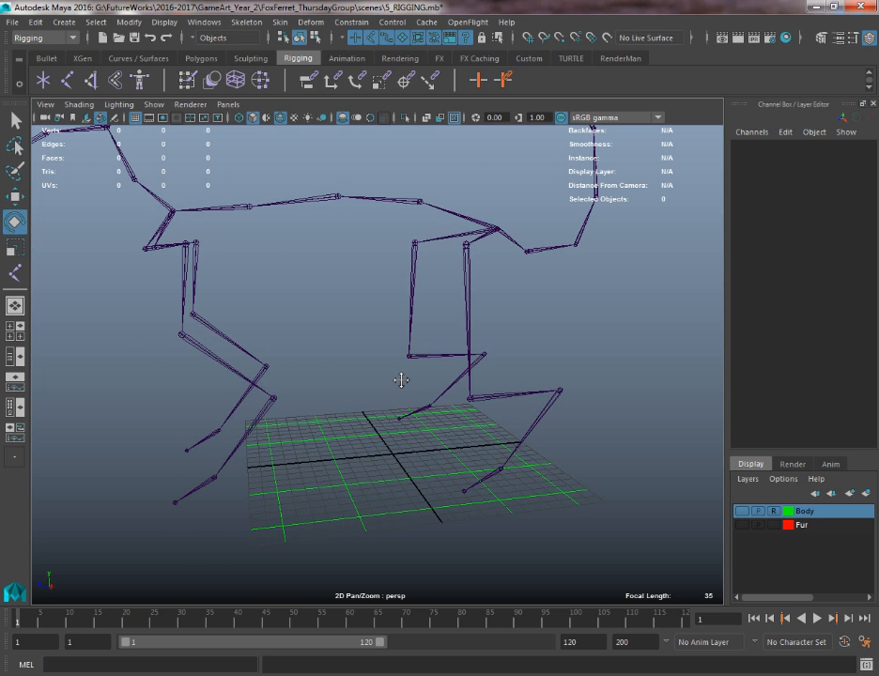
click(467, 401)
click(401, 353)
click(401, 354)
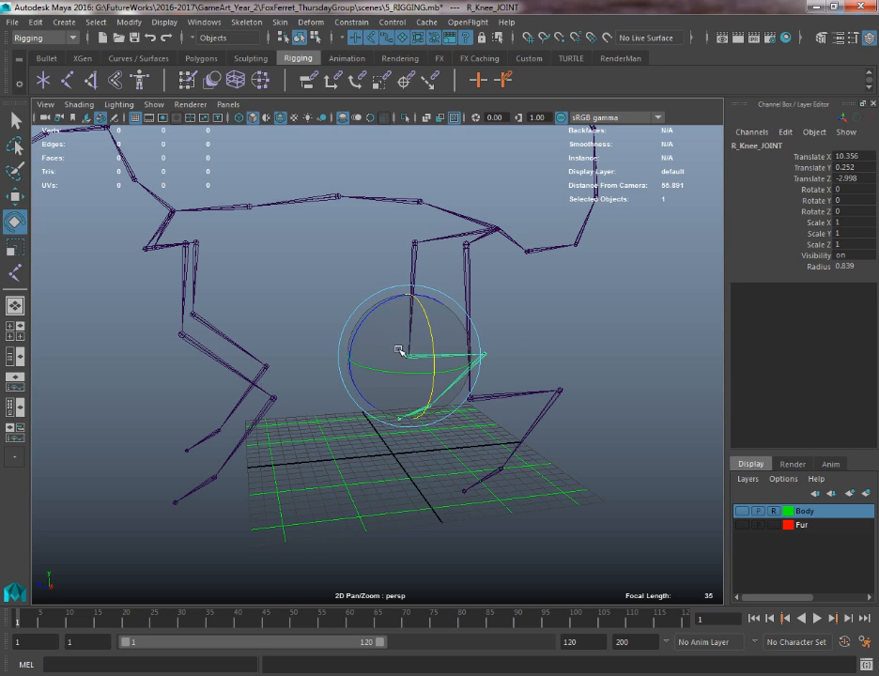
click(176, 333)
click(195, 312)
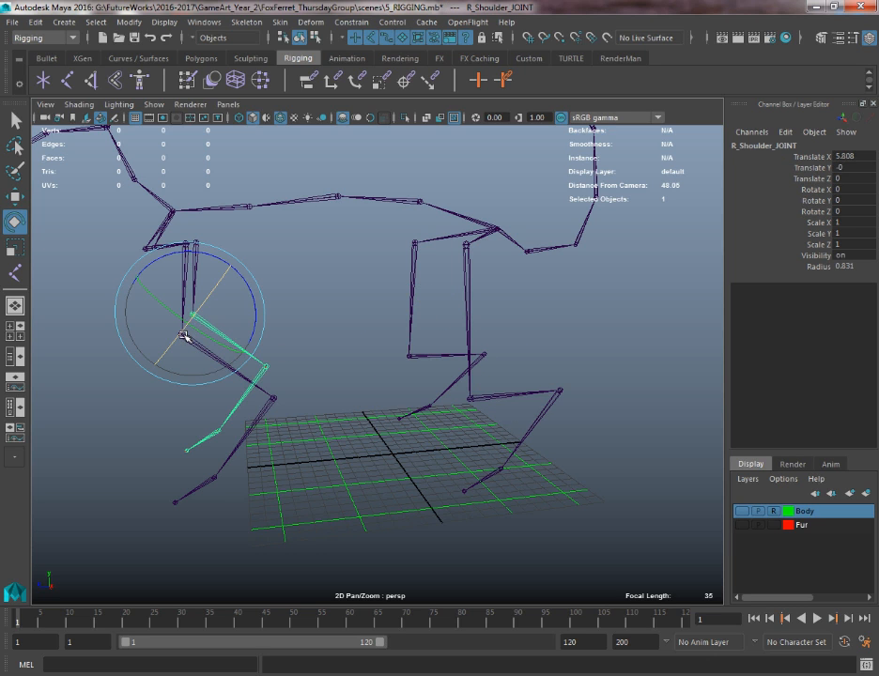
key(q)
click(183, 336)
click(139, 376)
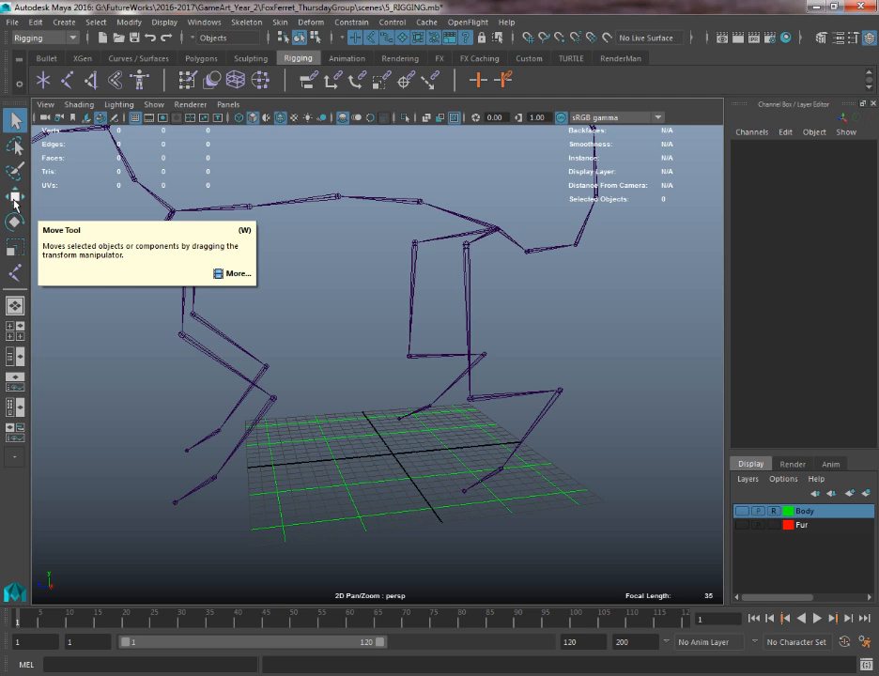
- Set the IK Handle Tool's current solver to Rotate-Plane Solver and close its settings
alt+drag(373, 128, 369, 217)
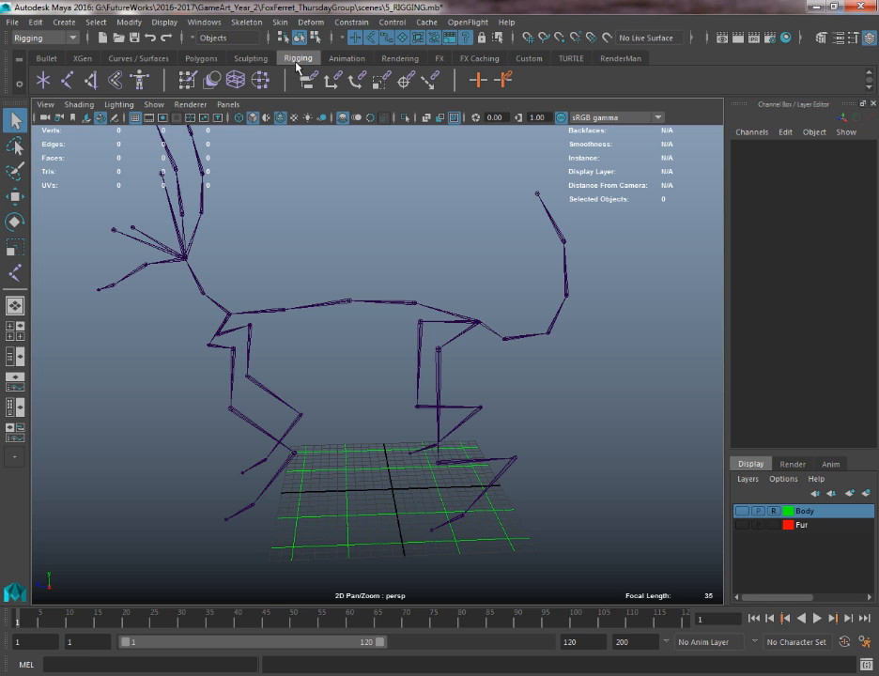
double_click(94, 87)
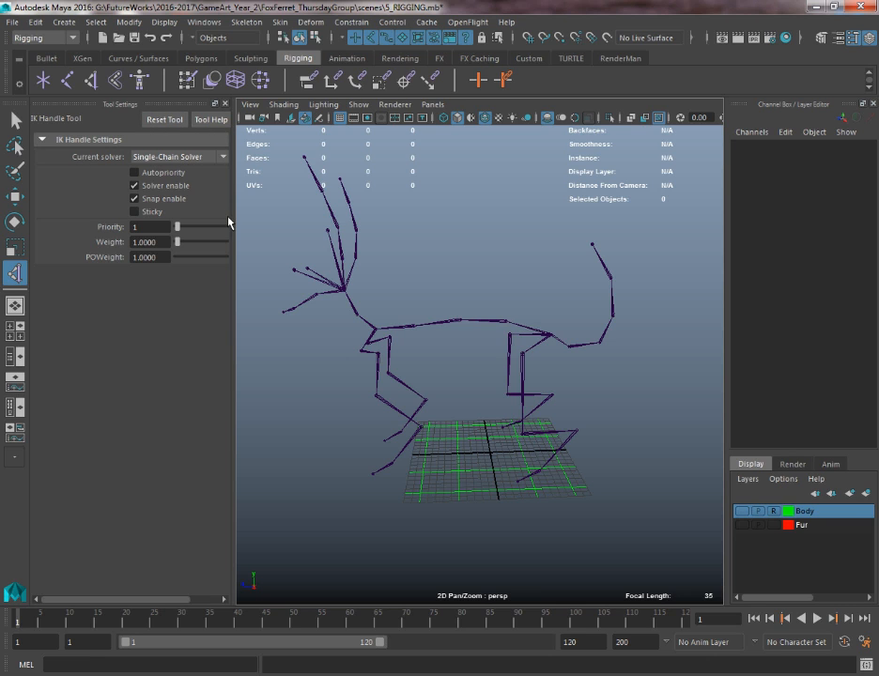
drag(234, 220, 280, 222)
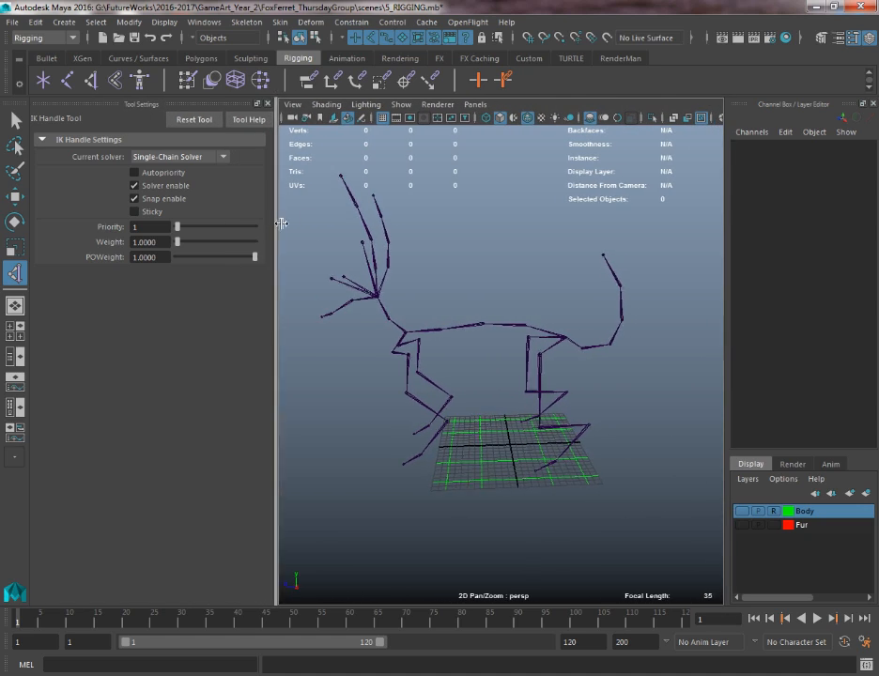
scroll(512, 332, up, 5)
alt+middle_drag(512, 332, 480, 272)
alt+right_drag(480, 271, 426, 237)
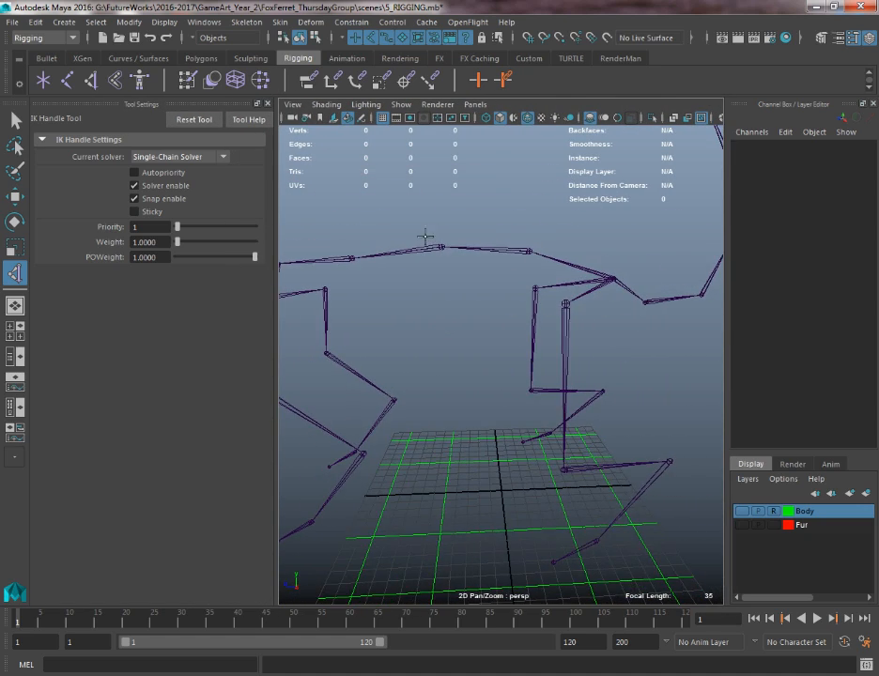
alt+middle_drag(426, 238, 460, 243)
alt+right_drag(460, 242, 456, 241)
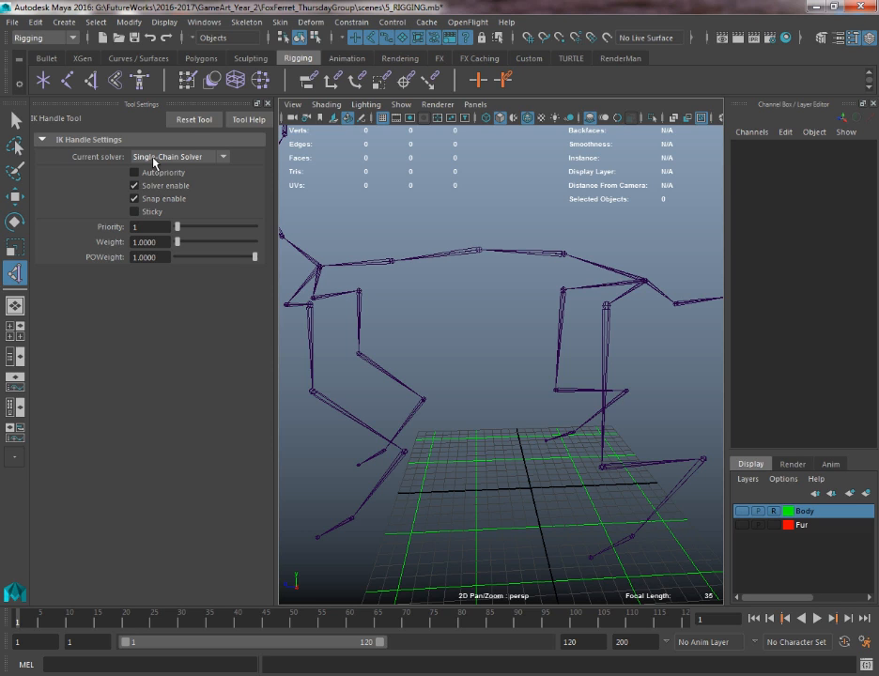
click(154, 160)
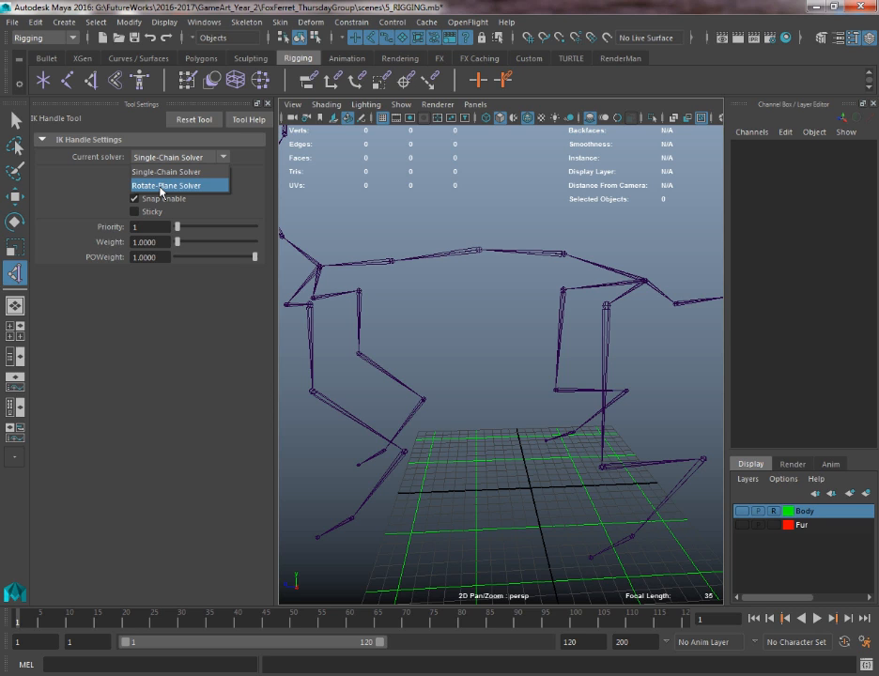
click(102, 176)
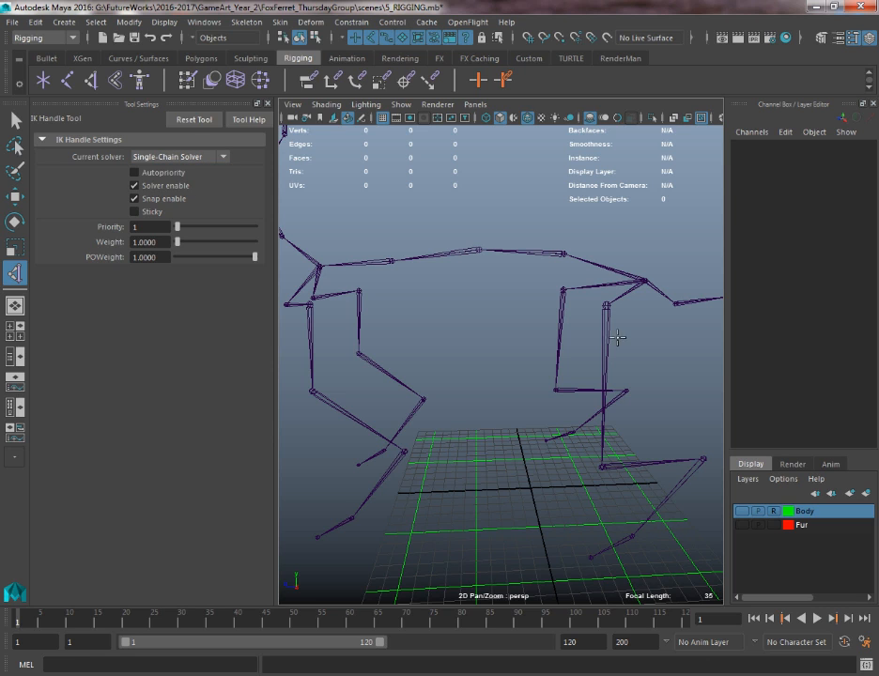
click(161, 160)
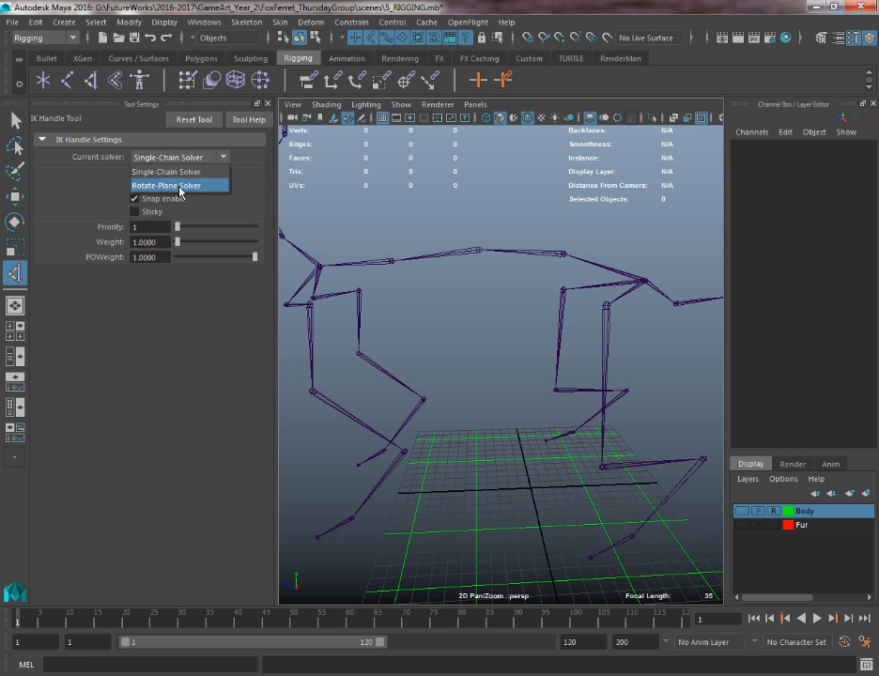
click(178, 186)
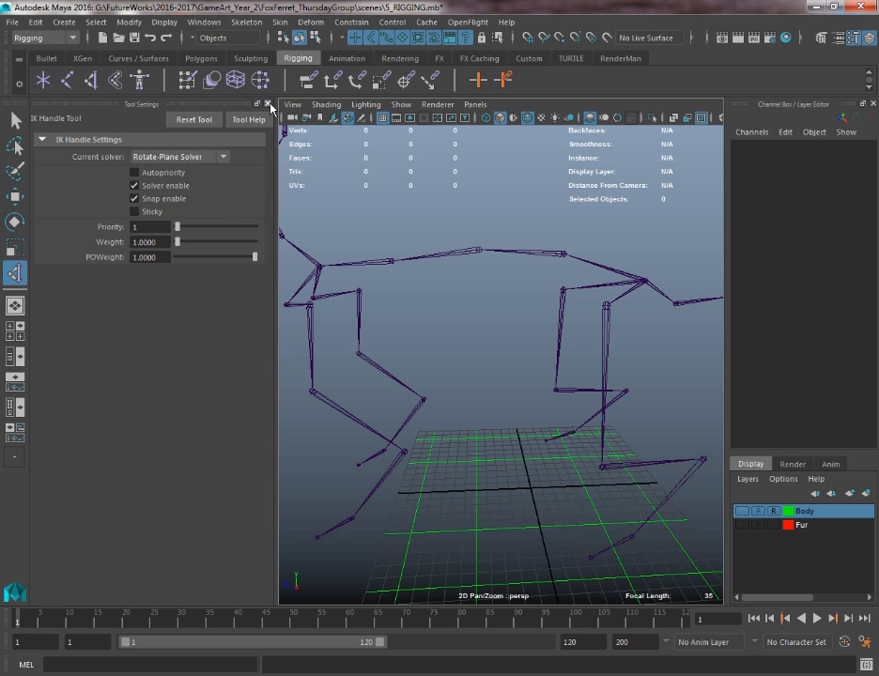
click(268, 103)
- Show a widened Outliner beside the perspective view and collapse the whole ROOT_JOINT hierarchy
click(14, 357)
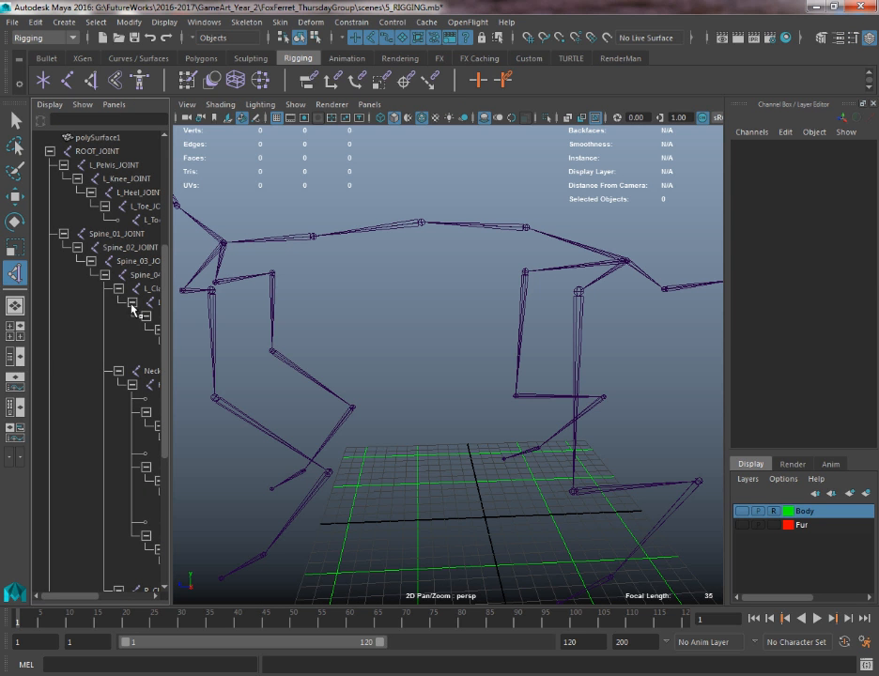
drag(172, 346, 279, 345)
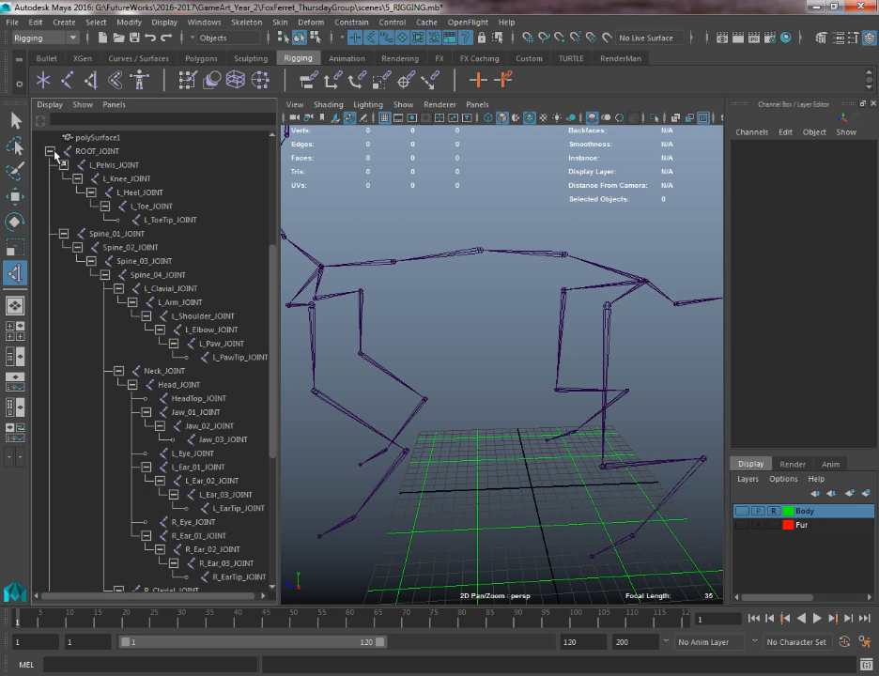
click(50, 150)
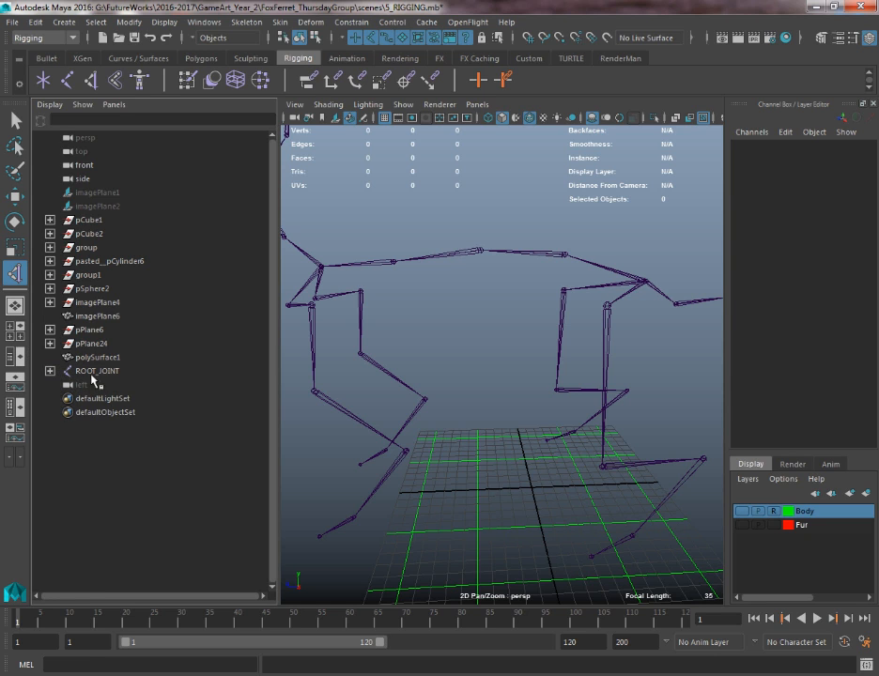
shift+click(50, 372)
click(50, 372)
- Create a rotate-plane IK handle from L_Pelvis_JOINT to the left back leg's heel joint
alt+middle_drag(499, 335, 438, 321)
scroll(438, 320, up, 1)
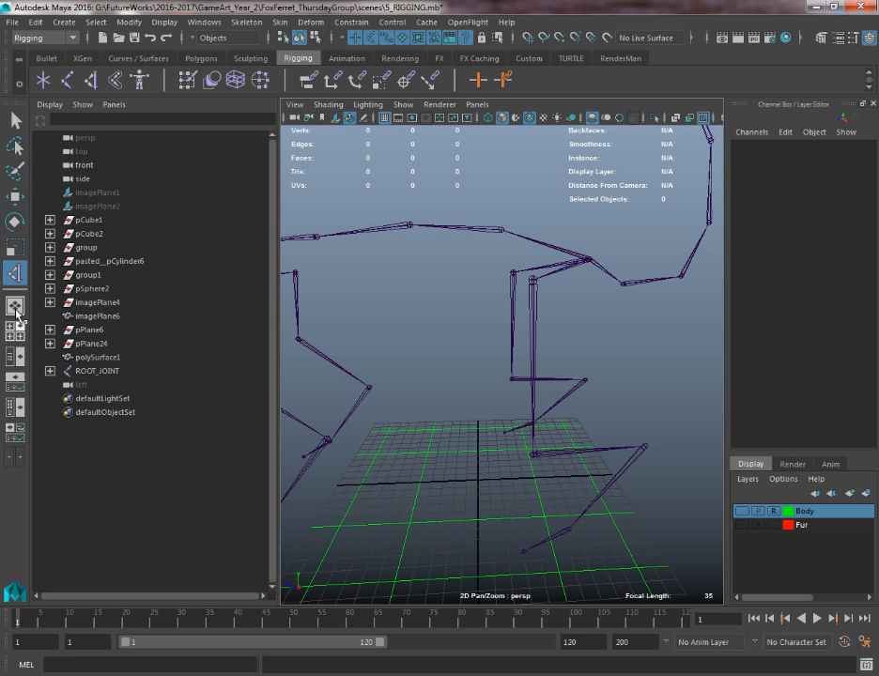
double_click(90, 81)
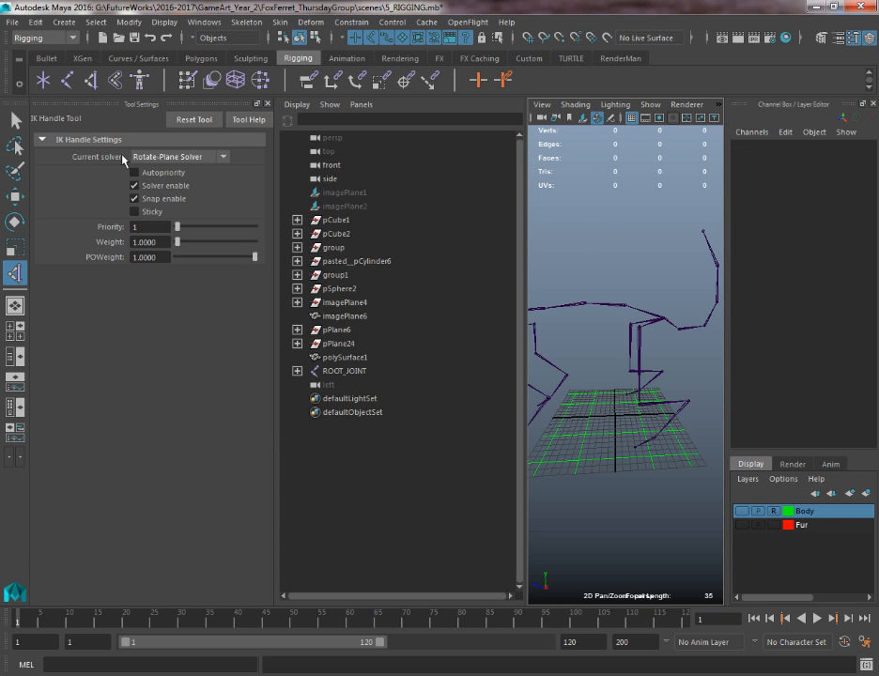
click(267, 103)
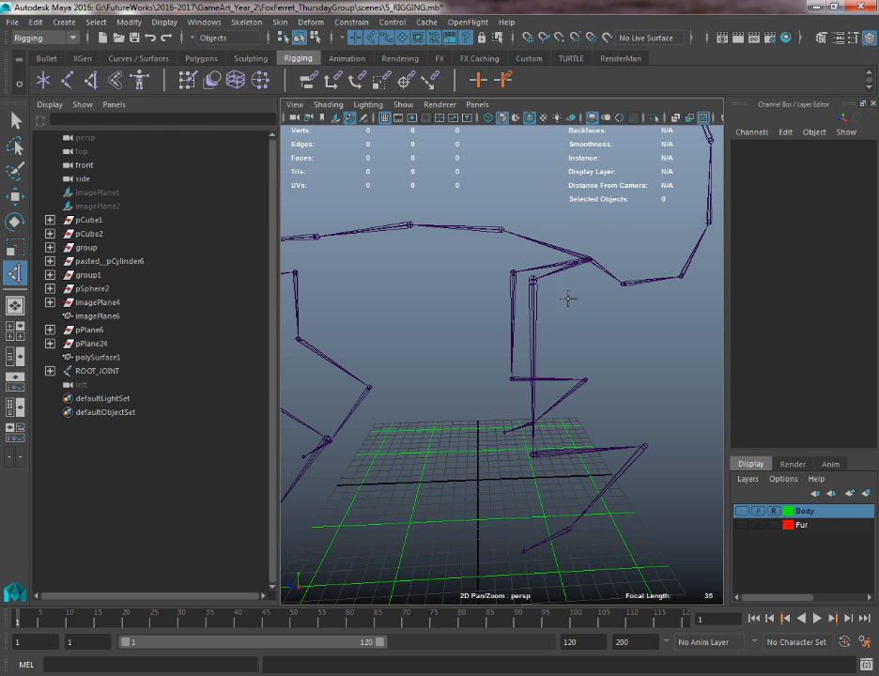
alt+drag(477, 299, 411, 294)
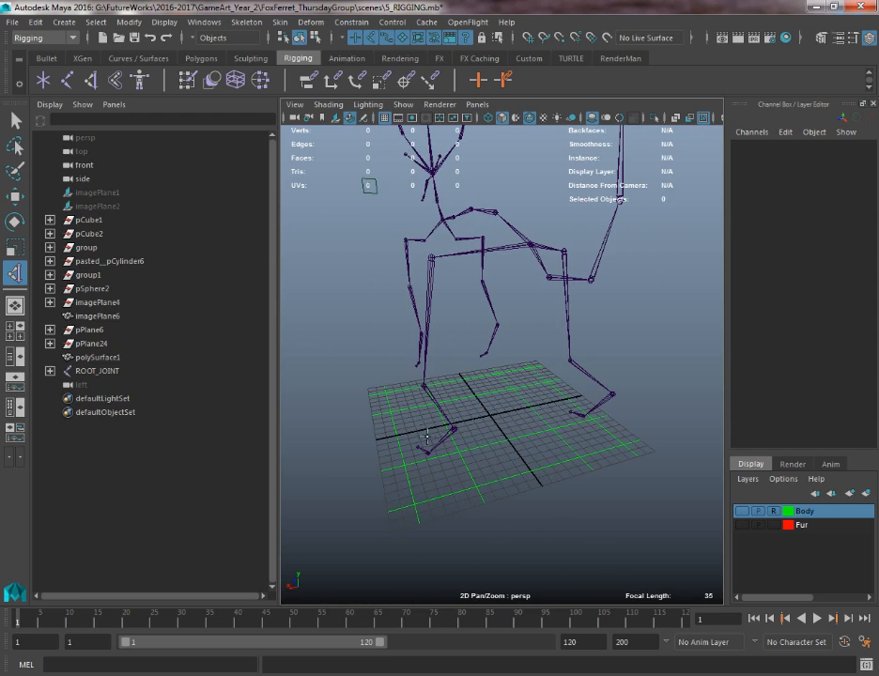
alt+right_drag(448, 444, 558, 439)
alt+drag(559, 439, 296, 295)
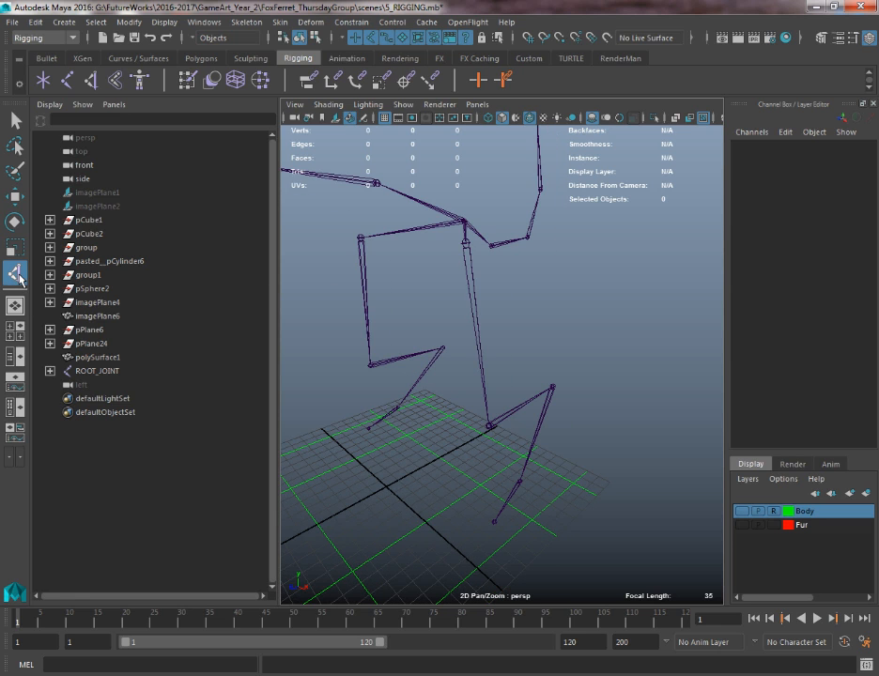
click(466, 244)
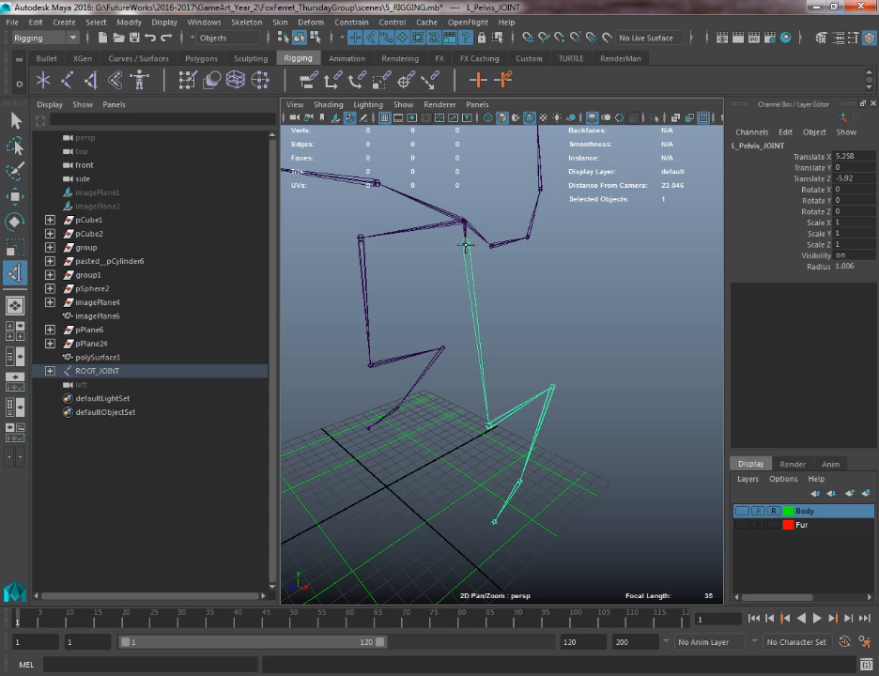
mouse_move(546, 385)
alt+mouse_down()
mouse_move(569, 389)
mouse_move(559, 396)
alt+mouse_up()
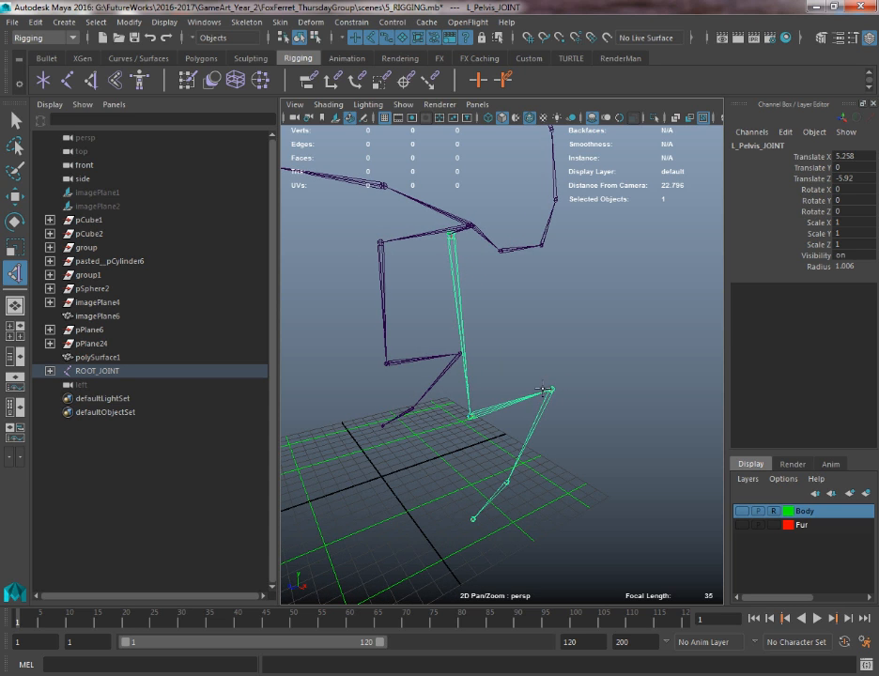
click(553, 390)
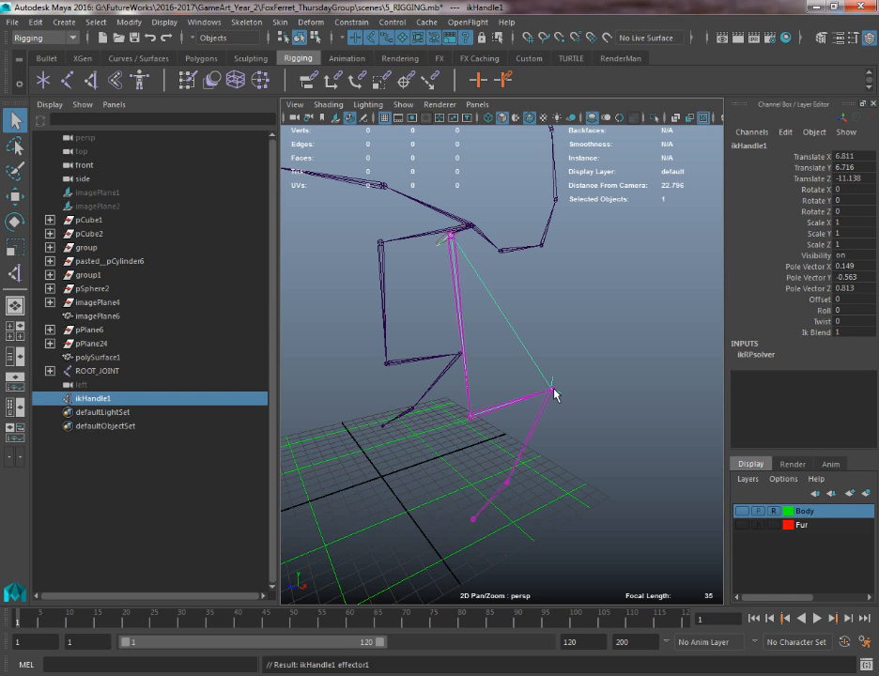
- Try moving the new IK handle to test the left back leg's bend, and undo the move
alt+drag(554, 393, 422, 261)
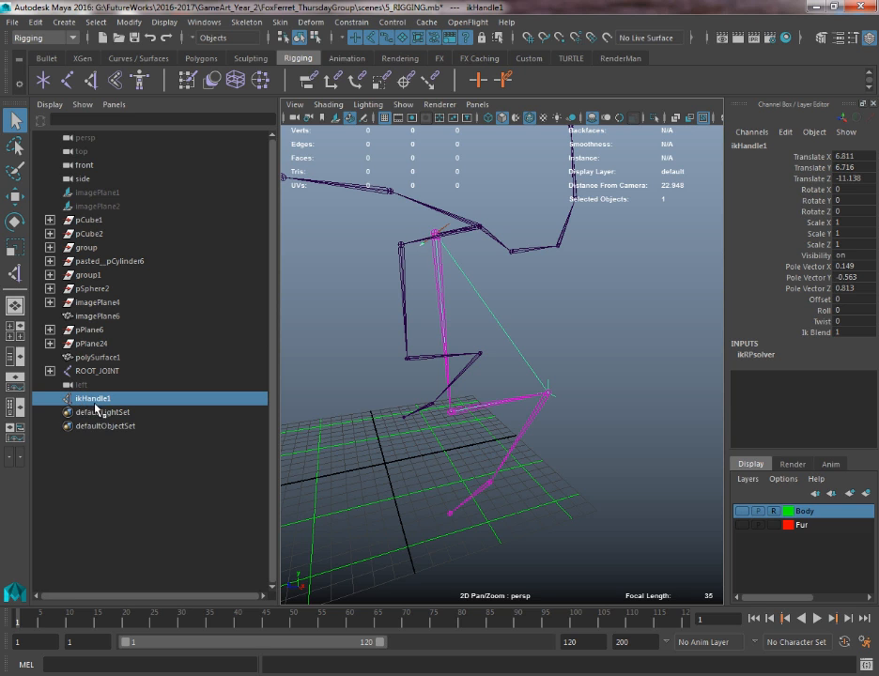
key(w)
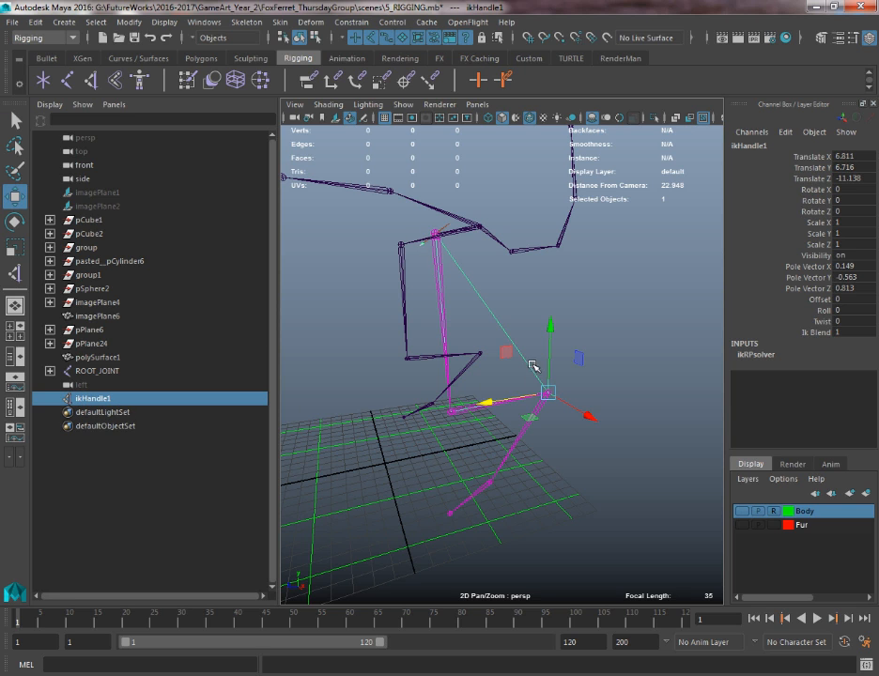
middle_drag(519, 344, 489, 352)
drag(490, 349, 468, 366)
key(ctrl+z)
- Rename the IK handle as L_Back_RP_IK
double_click(89, 400)
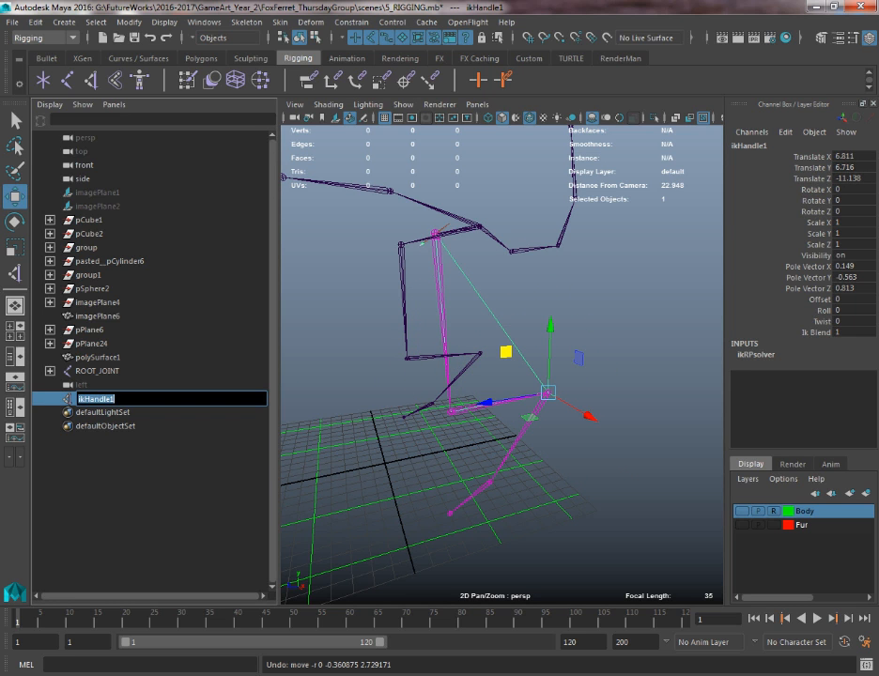
text(L)
text(_RP)
key(BackSpace)
key(BackSpace)
key(BackSpace)
key(Return)
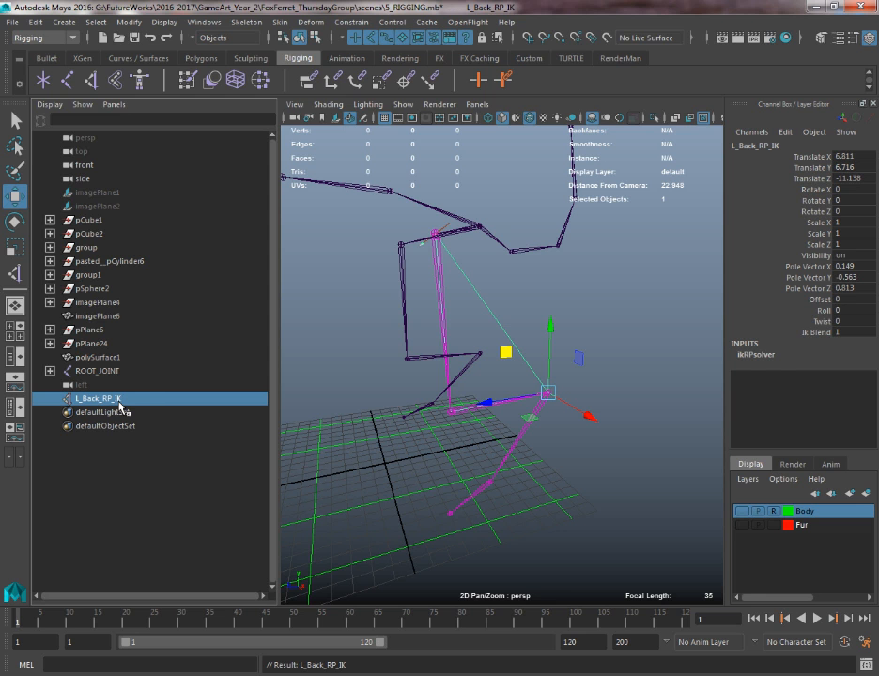
- Examine the left back leg's IK chain up close at the pelvis and heel, selecting the L_Back_RP_IK handle in the view
alt+drag(440, 435, 430, 410)
click(464, 308)
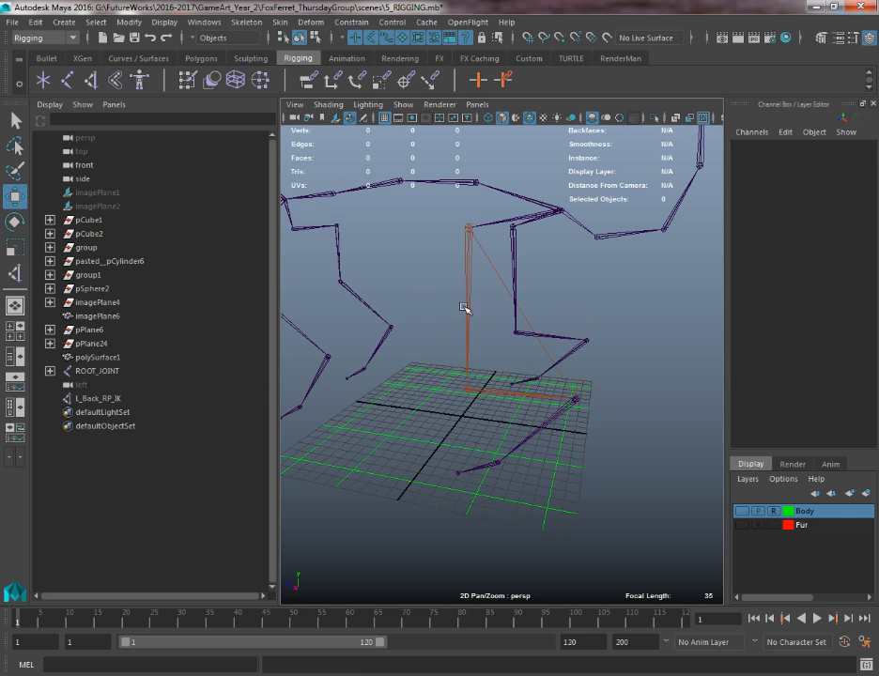
click(575, 399)
alt+drag(575, 398, 509, 428)
alt+drag(539, 442, 524, 425)
alt+right_drag(524, 425, 497, 317)
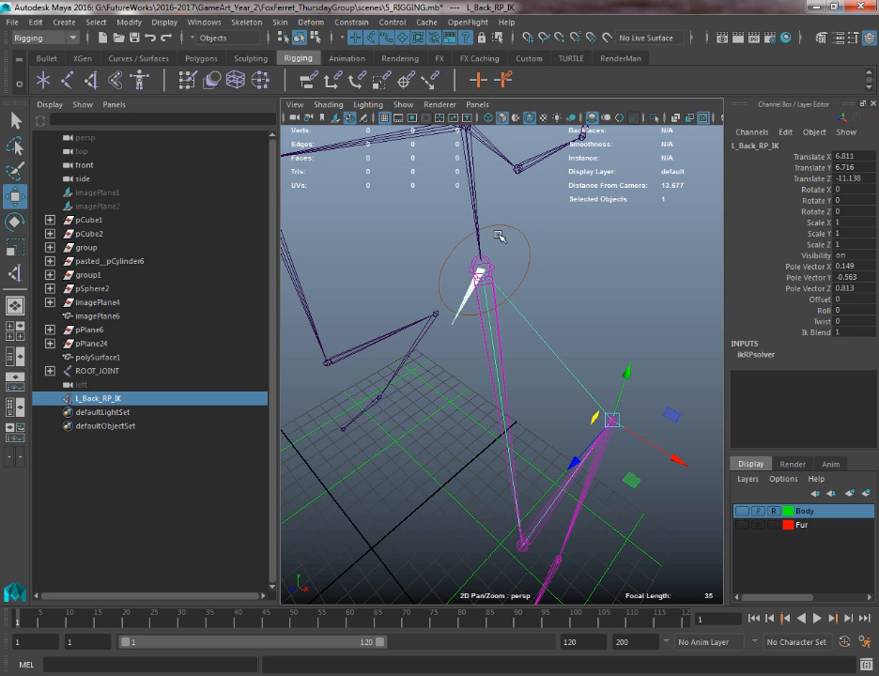
alt+middle_drag(589, 388, 451, 313)
click(492, 198)
alt+middle_drag(540, 277, 660, 338)
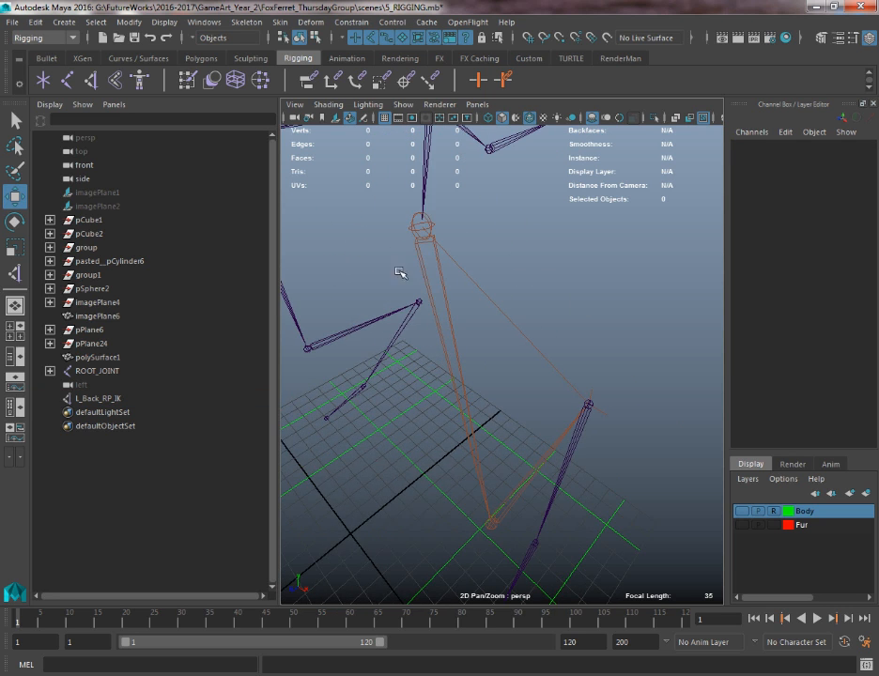
alt+middle_drag(511, 284, 434, 246)
alt+right_drag(474, 343, 556, 366)
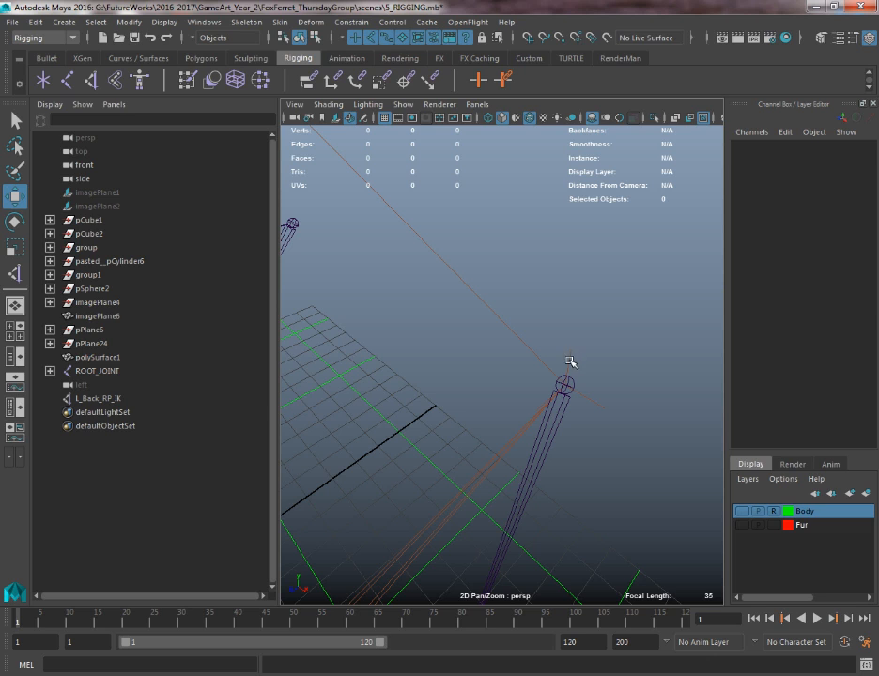
click(570, 369)
key(q)
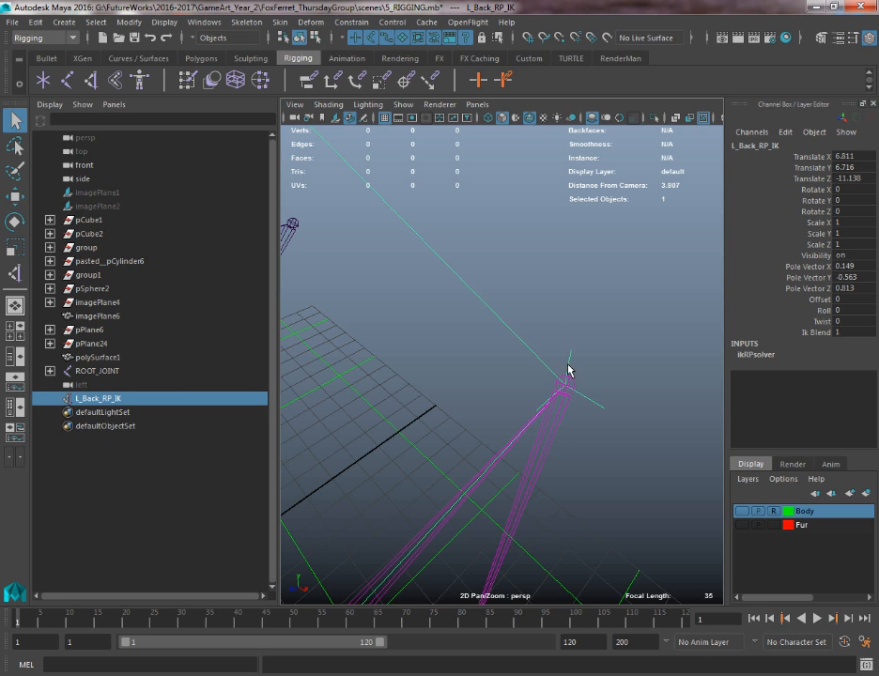
- Examine the left heel up close, selecting L_Back_RP_IK and L_Heel_JOINT in turn to compare the handle with the joint
click(567, 319)
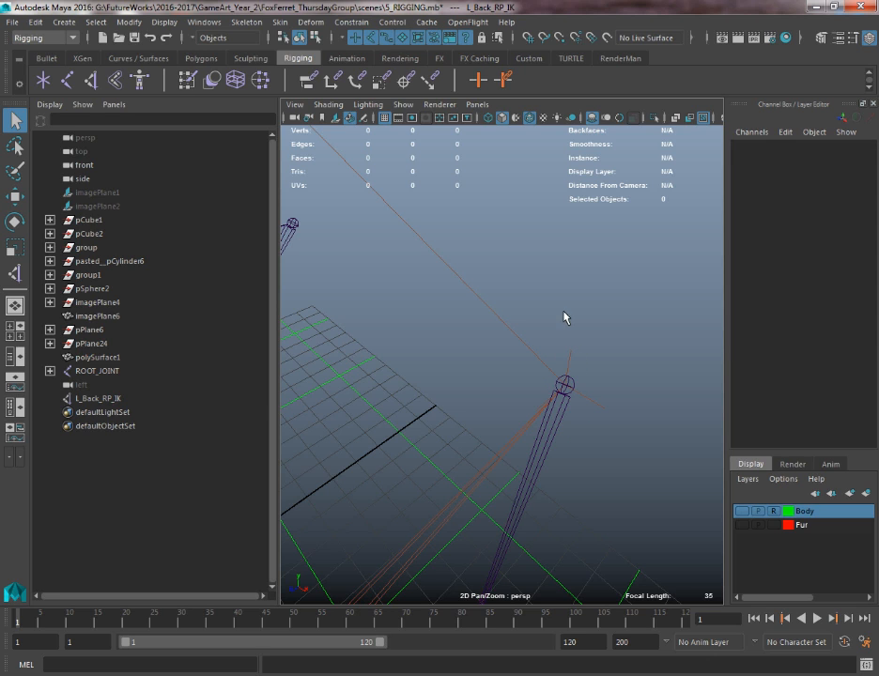
alt+drag(590, 373, 569, 355)
click(551, 366)
scroll(472, 326, down, 5)
key(w)
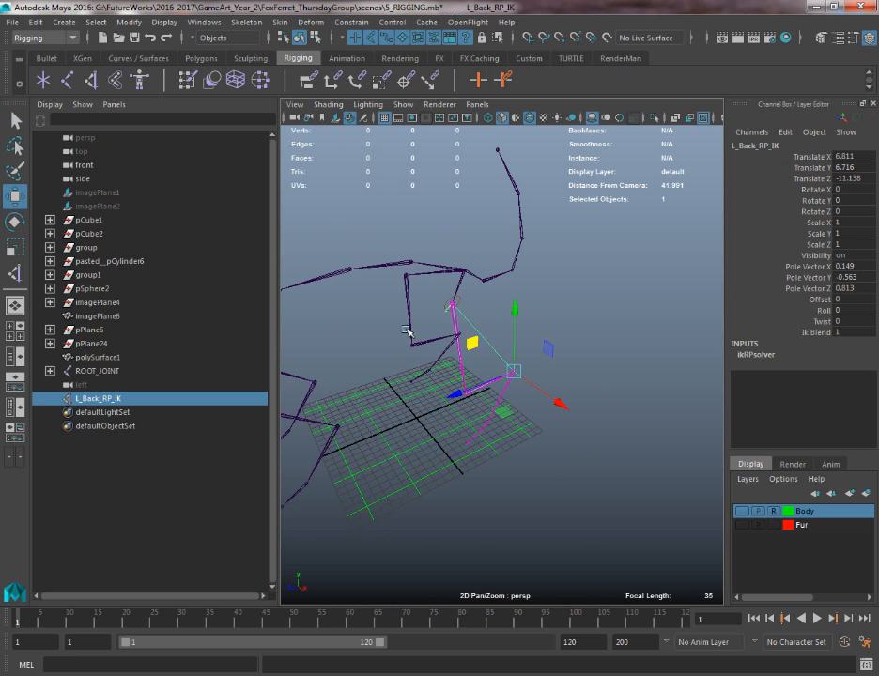
alt+right_drag(471, 316, 585, 397)
key(q)
click(561, 401)
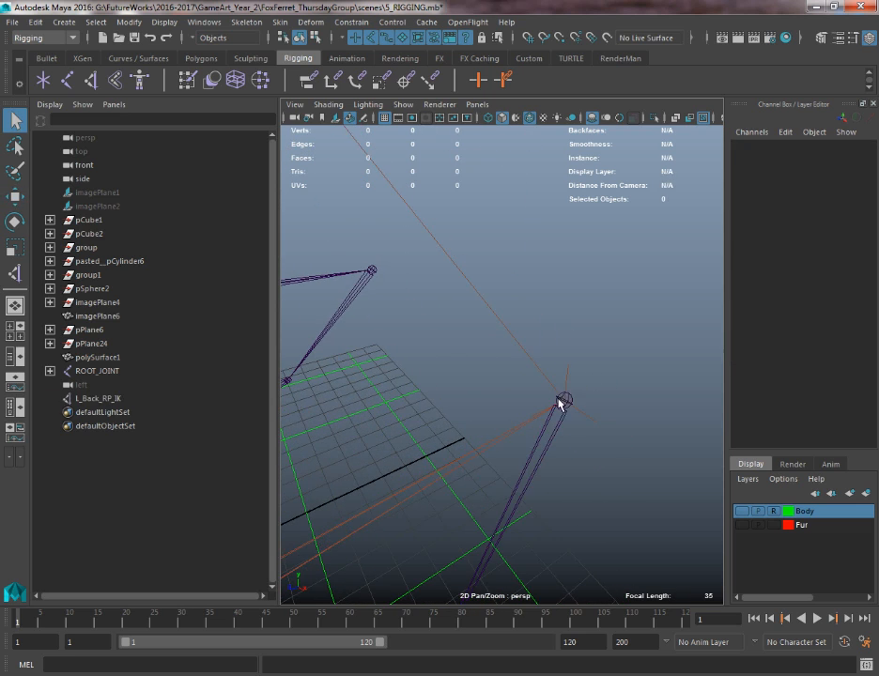
click(569, 408)
click(567, 402)
key(w)
alt+right_drag(576, 464, 475, 416)
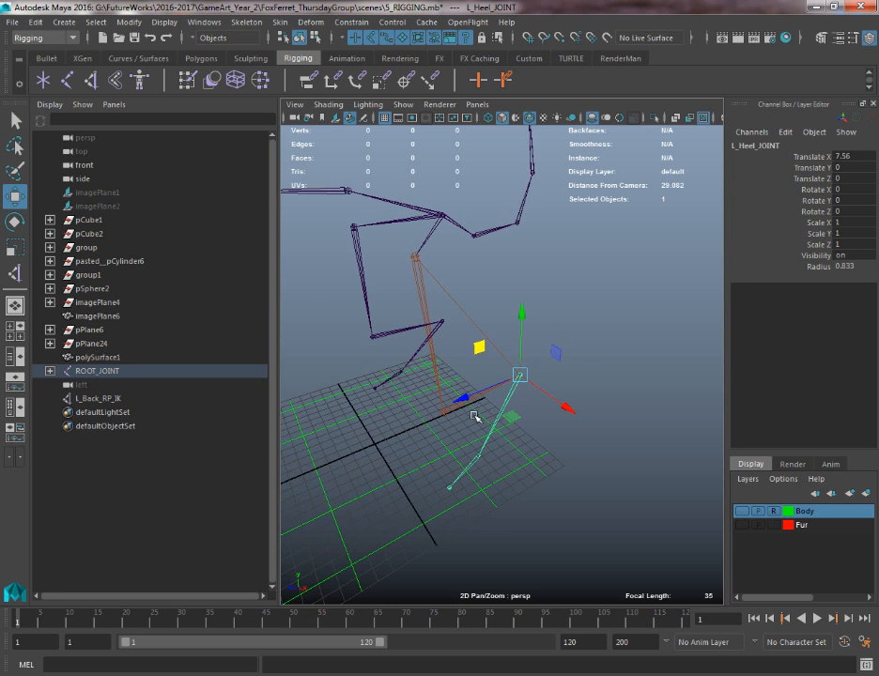
mouse_move(445, 407)
alt+mouse_down()
mouse_move(415, 398)
mouse_move(432, 403)
alt+mouse_up()
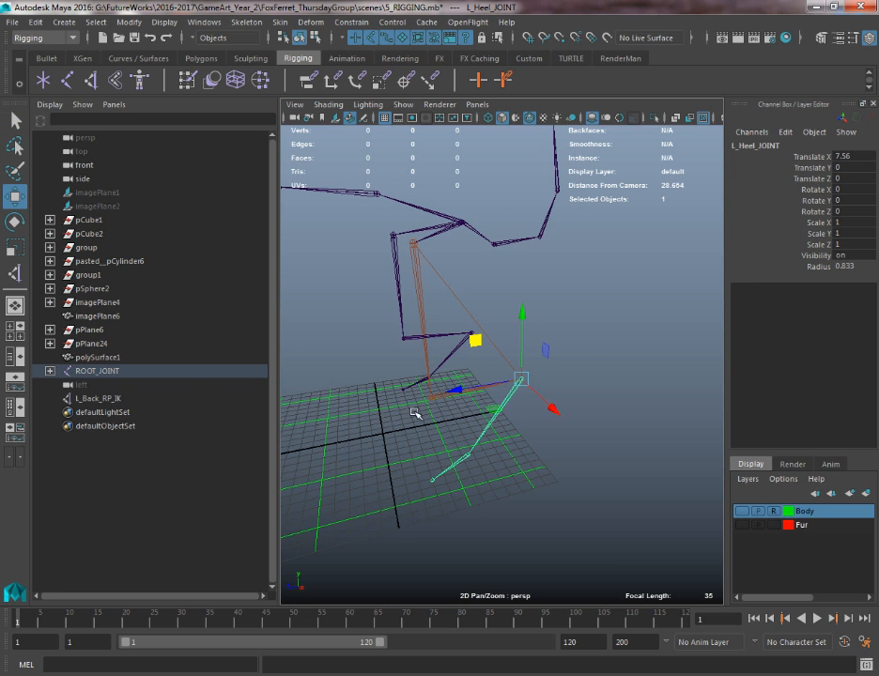
- Select L_Back_RP_IK at the left heel again and examine its chain from several angles
alt+right_drag(490, 334, 539, 389)
key(q)
click(541, 378)
alt+middle_drag(360, 287, 386, 314)
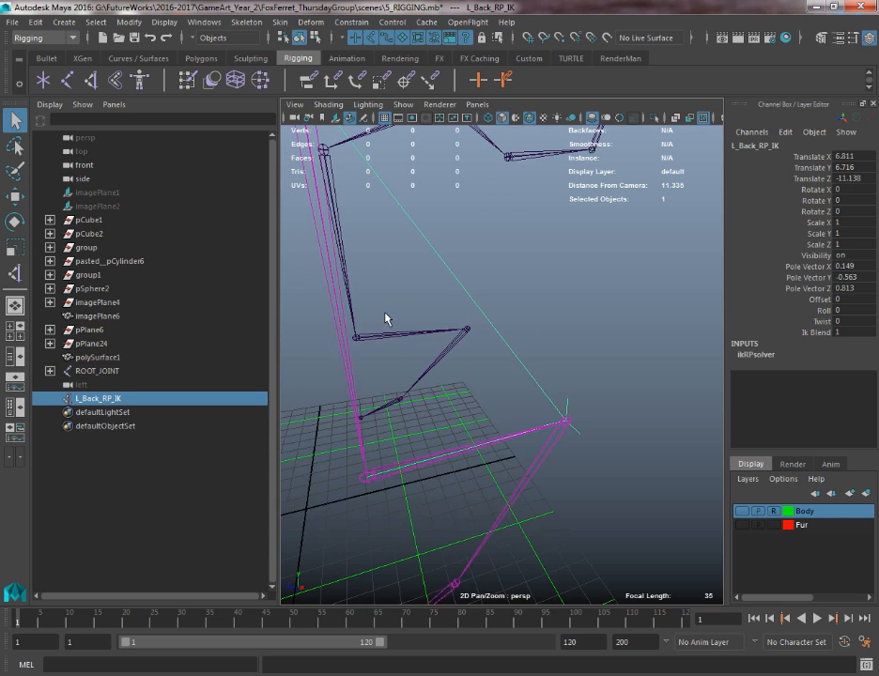
alt+right_drag(508, 449, 448, 407)
alt+right_drag(549, 399, 606, 465)
alt+middle_drag(574, 443, 601, 438)
alt+drag(601, 438, 393, 436)
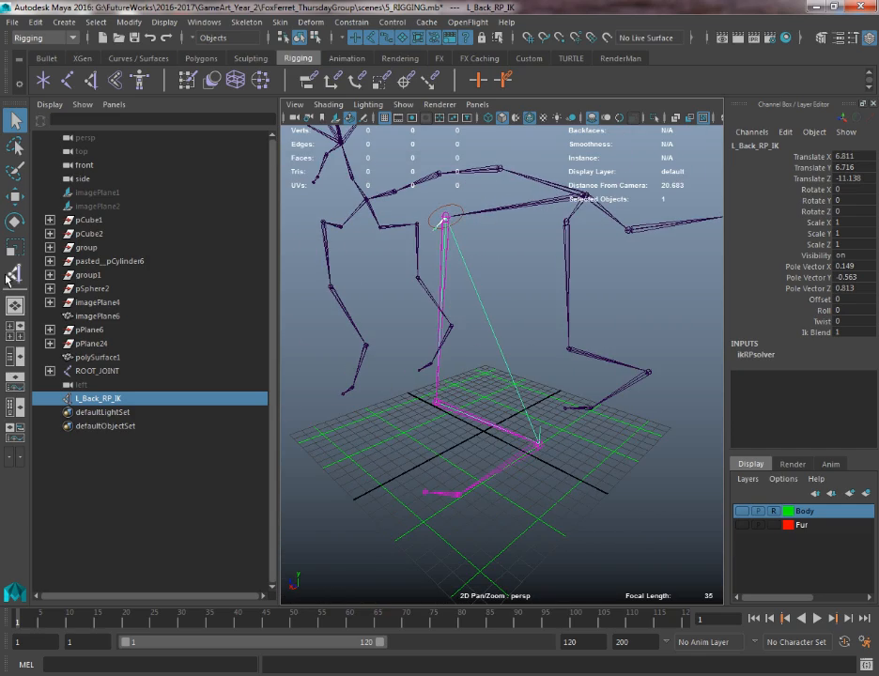
- Create a rotate-plane IK handle from R_Pelvis_JOINT to the right back leg's heel joint
click(14, 275)
alt+drag(493, 277, 357, 156)
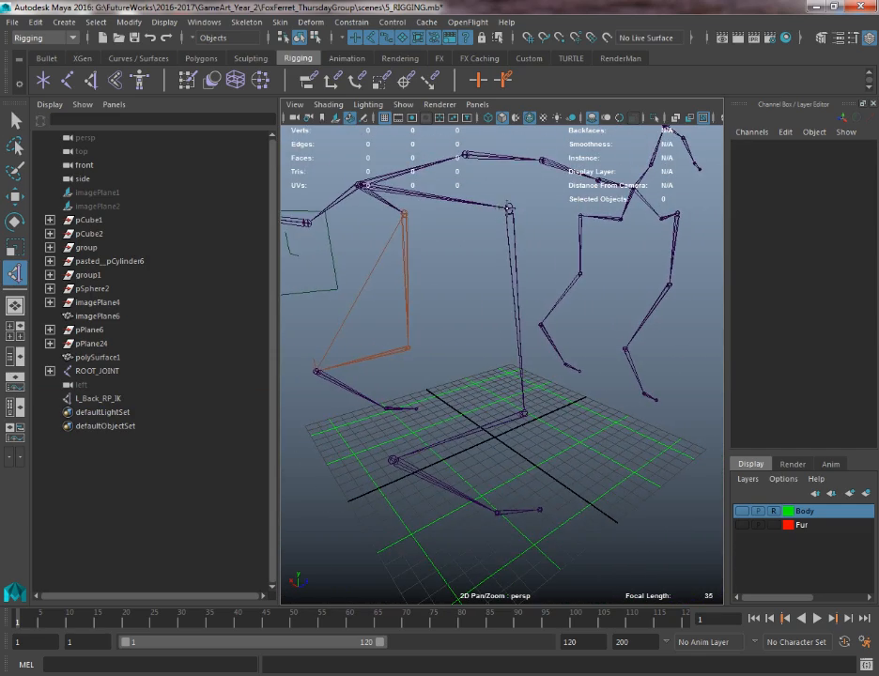
click(510, 207)
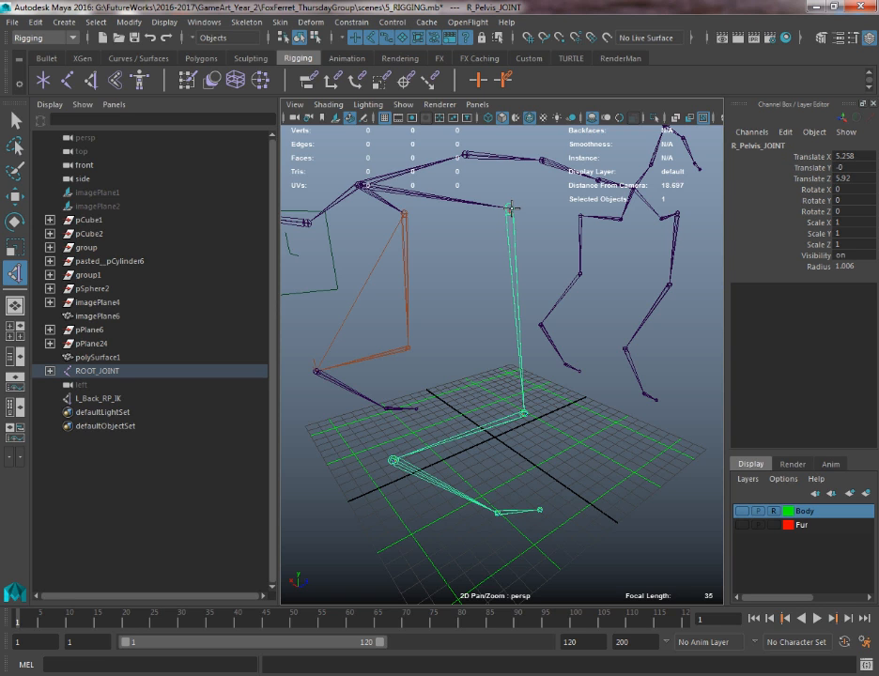
click(393, 460)
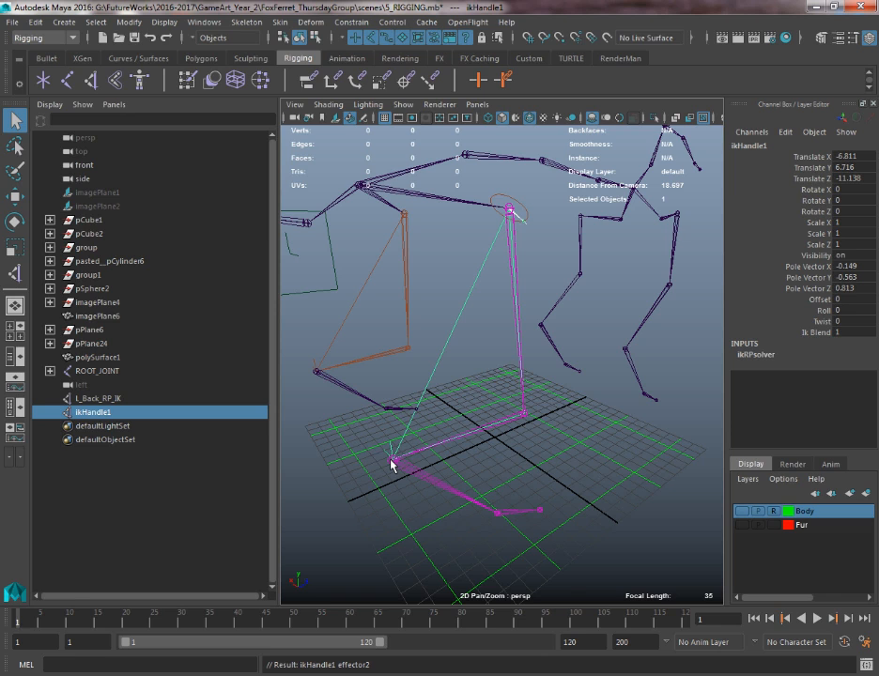
- Try moving the new IK handle to test the right back leg's bend, and undo the move
alt+drag(380, 465, 403, 318)
key(w)
key(ctrl+z)
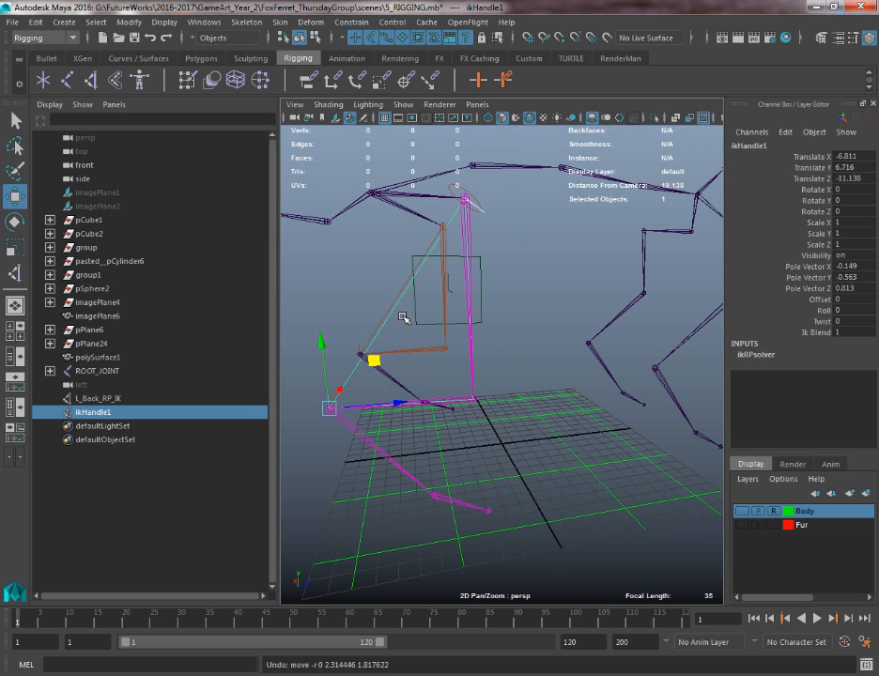
- Rename the right back leg's IK handle as R_Back_RP_IK
double_click(94, 412)
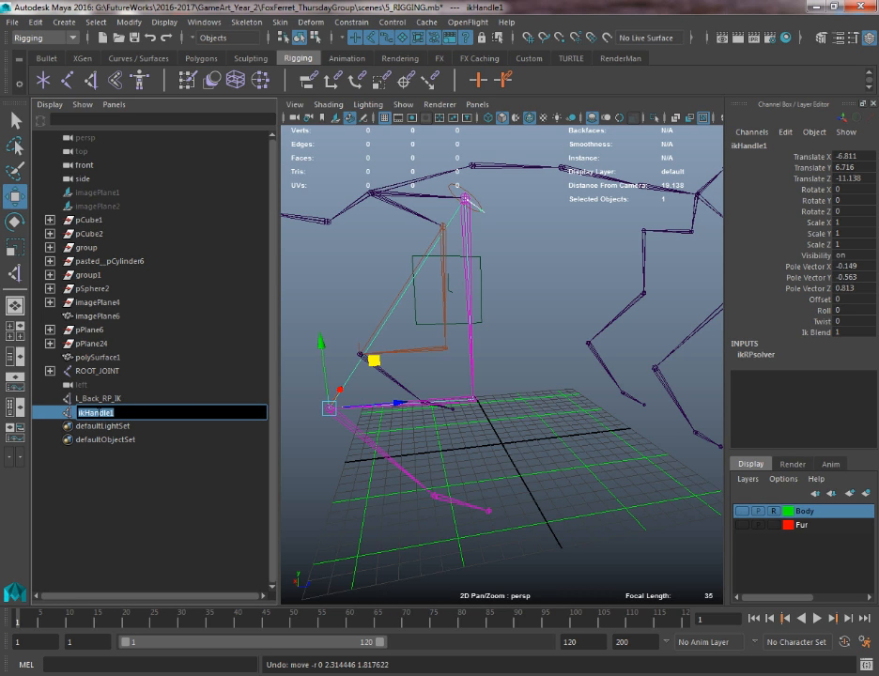
text(R_Back_RP_IK)
key(Return)
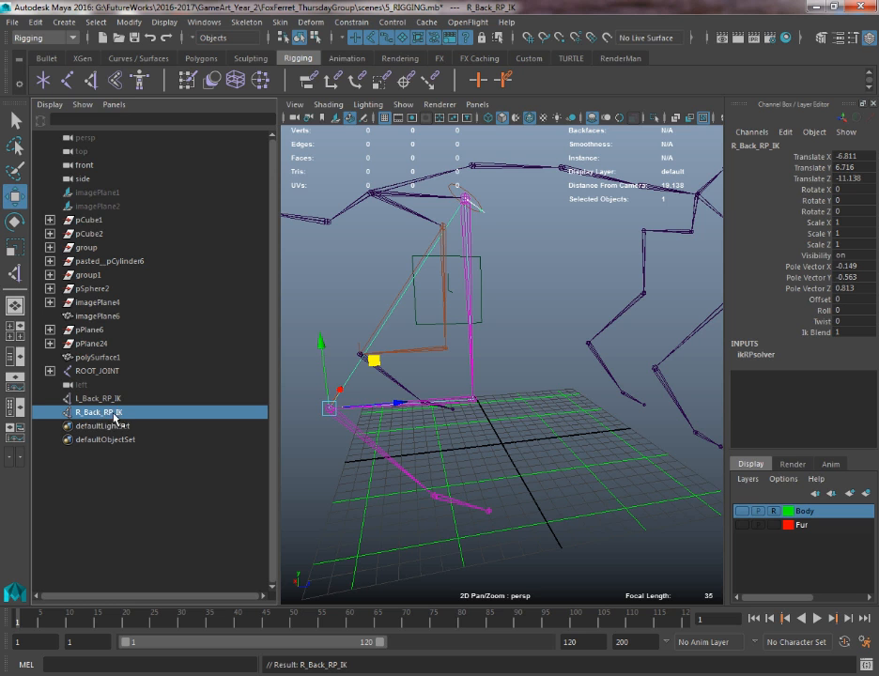
- Examine both back legs' IK chains with L_Back_RP_IK and R_Back_RP_IK selected together, and clear the selection
click(555, 446)
alt+drag(534, 457, 491, 459)
click(409, 323)
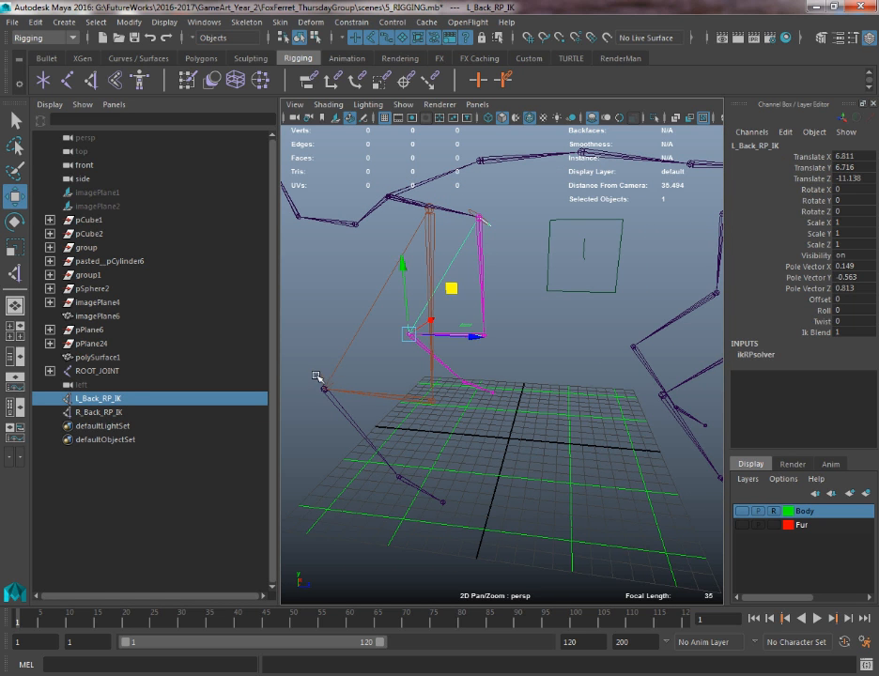
alt+drag(467, 328, 413, 329)
shift+click(333, 372)
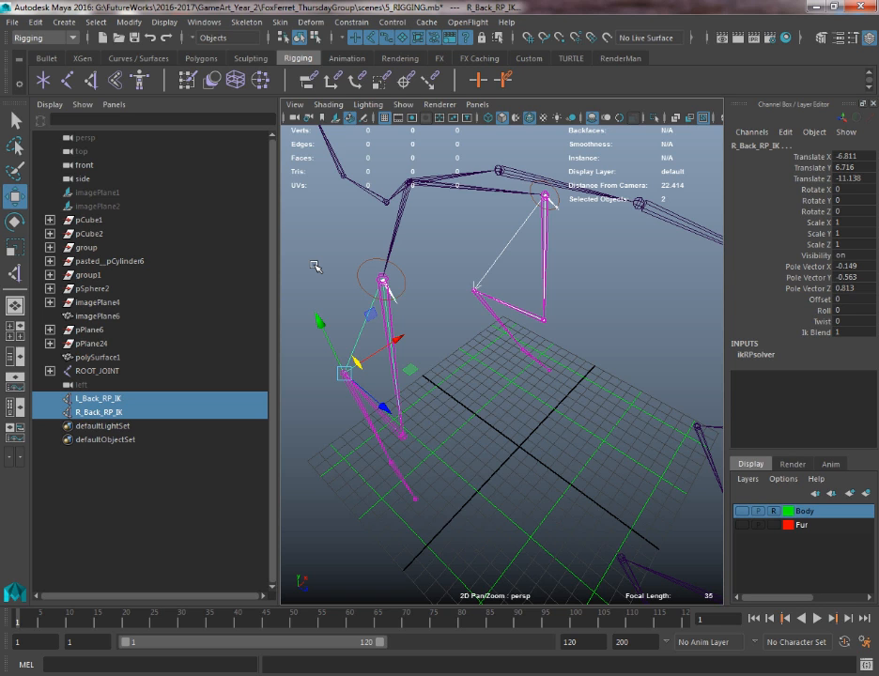
click(454, 373)
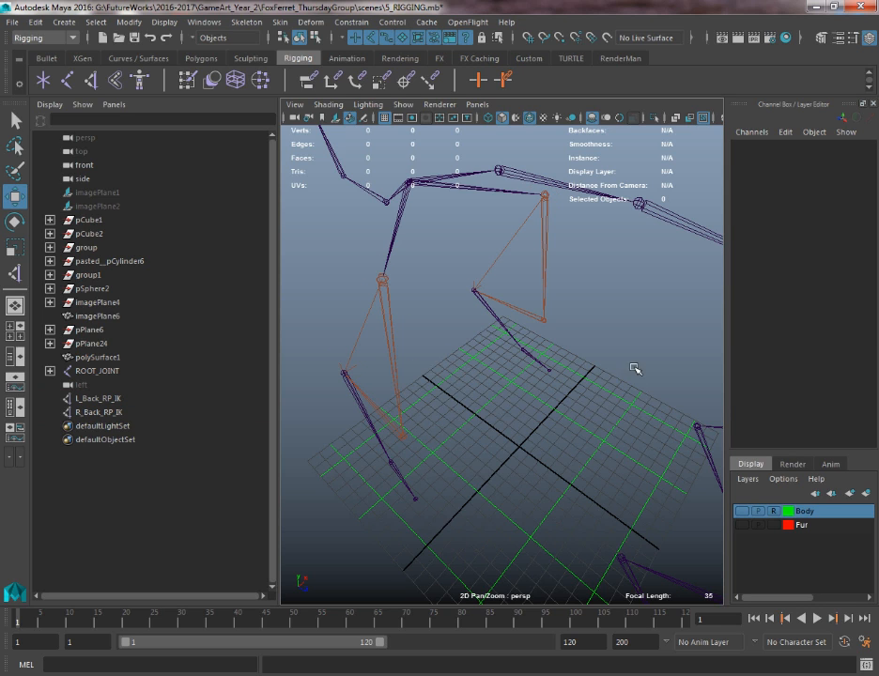
alt+drag(635, 369, 399, 331)
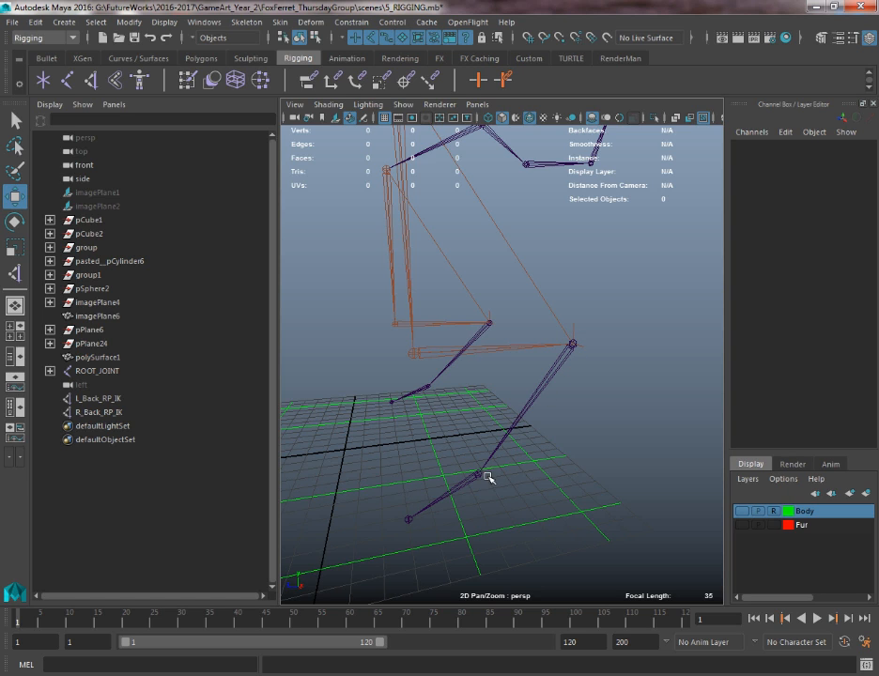
- Try moving the left back leg's IK handle to test how the lower leg follows, and undo the moves
click(560, 320)
drag(533, 298, 420, 234)
alt+drag(318, 473, 457, 471)
drag(529, 233, 572, 253)
key(ctrl+z)
key(ctrl+z)
click(495, 448)
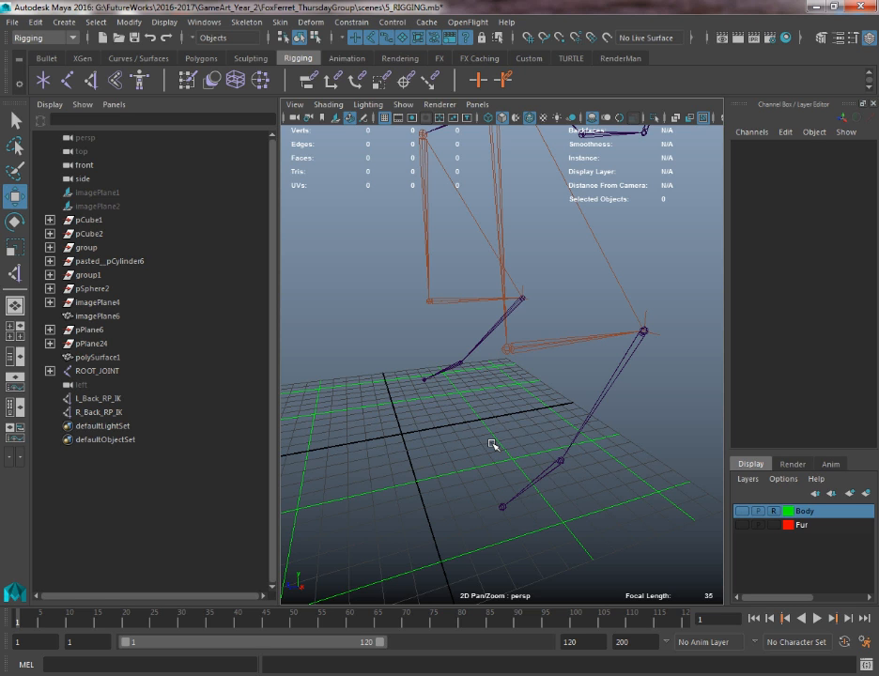
- Set the IK Handle Tool's current solver to Single-Chain Solver
alt+middle_drag(490, 440, 460, 419)
double_click(91, 82)
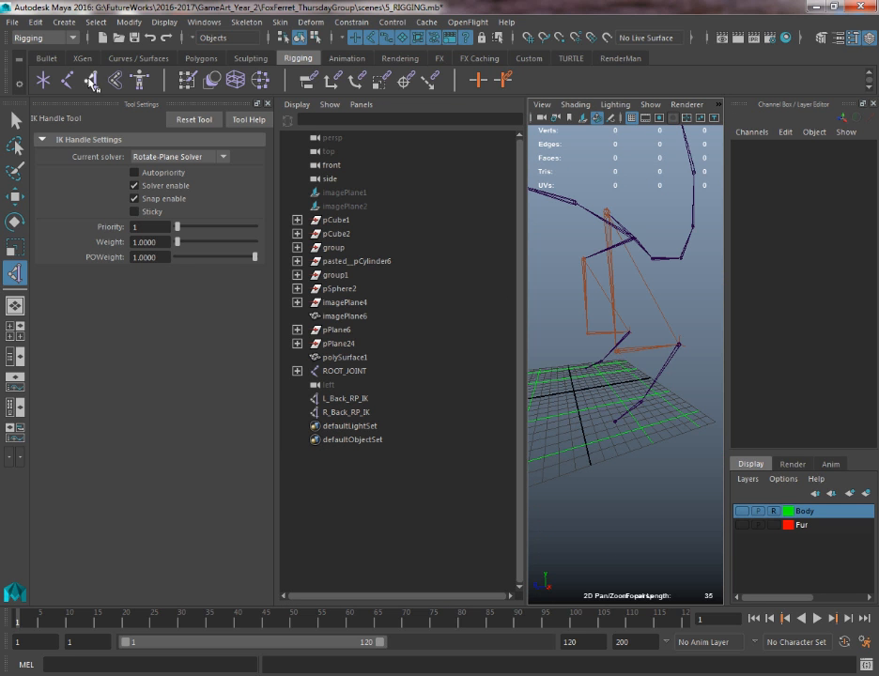
click(212, 156)
click(169, 172)
click(267, 104)
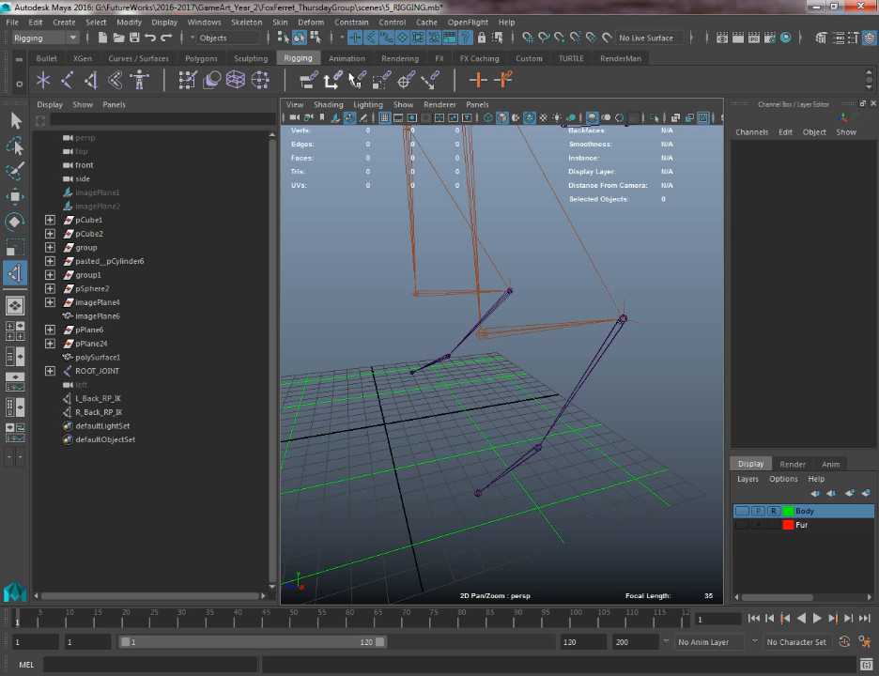
double_click(68, 75)
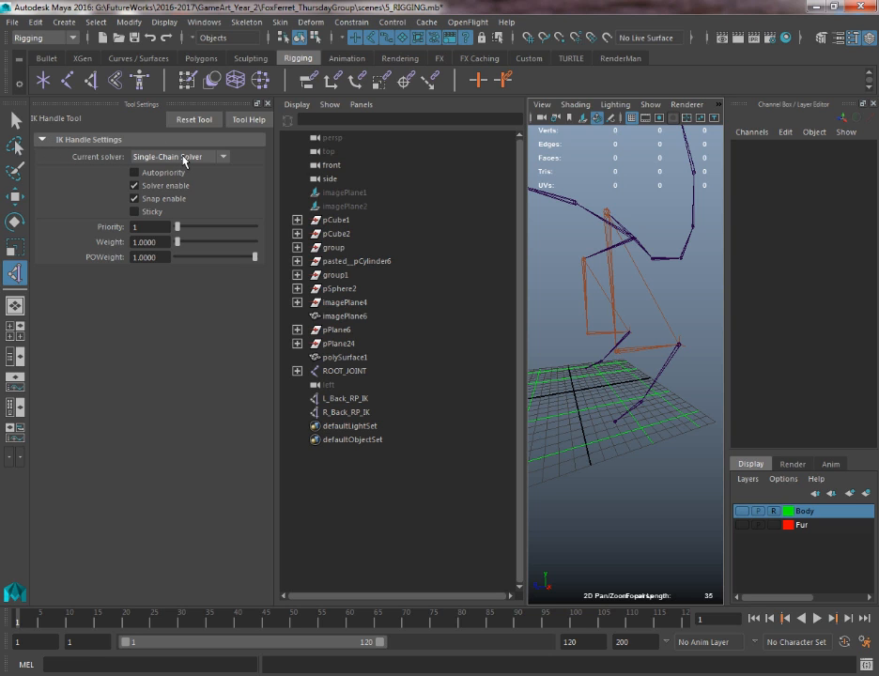
click(184, 160)
click(171, 170)
click(268, 104)
- Create a single-chain IK handle from L_Heel_JOINT to L_Toe_JOINT on the left back leg
alt+drag(559, 276, 424, 484)
click(503, 251)
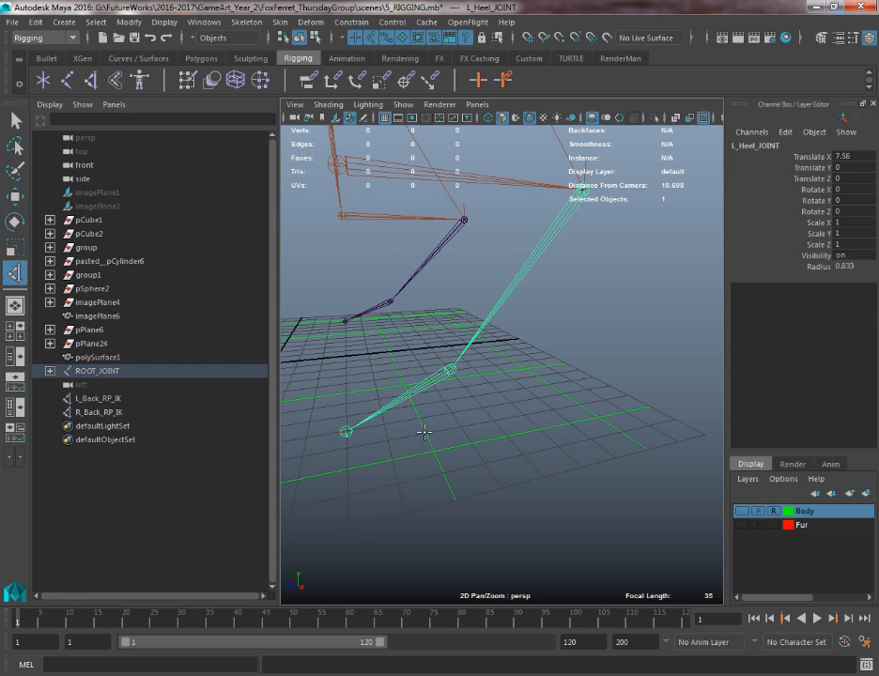
click(450, 373)
alt+drag(452, 367, 597, 205)
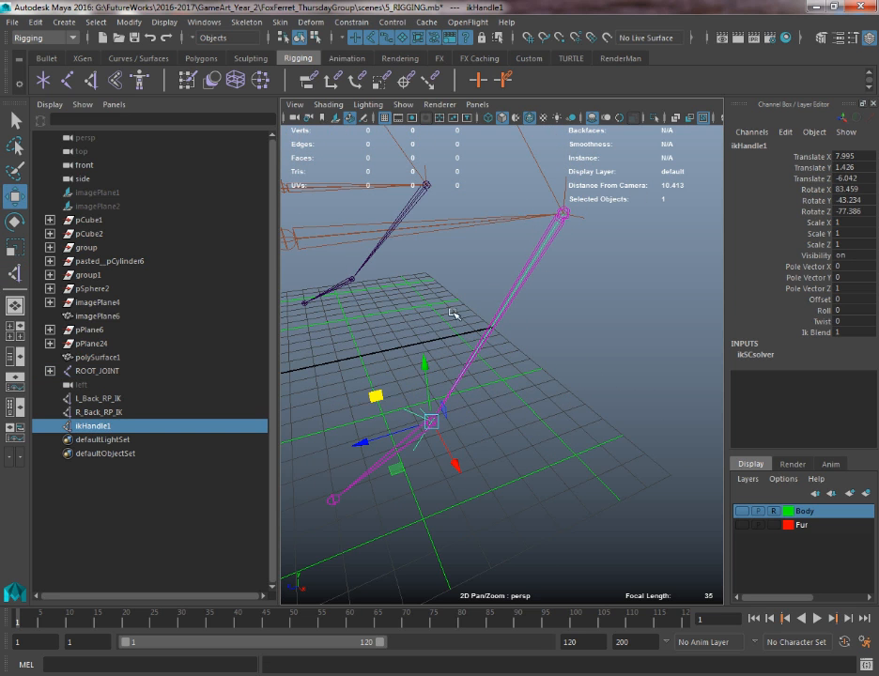
alt+drag(455, 314, 480, 268)
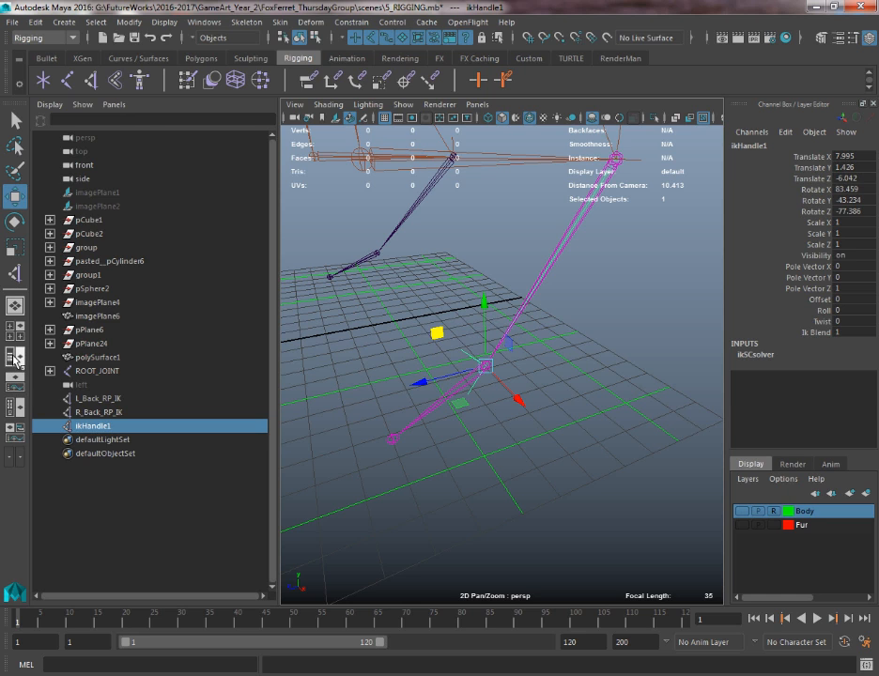
- Create a single-chain IK handle from L_Toe_JOINT to the end joint of the left back foot
click(98, 82)
click(486, 366)
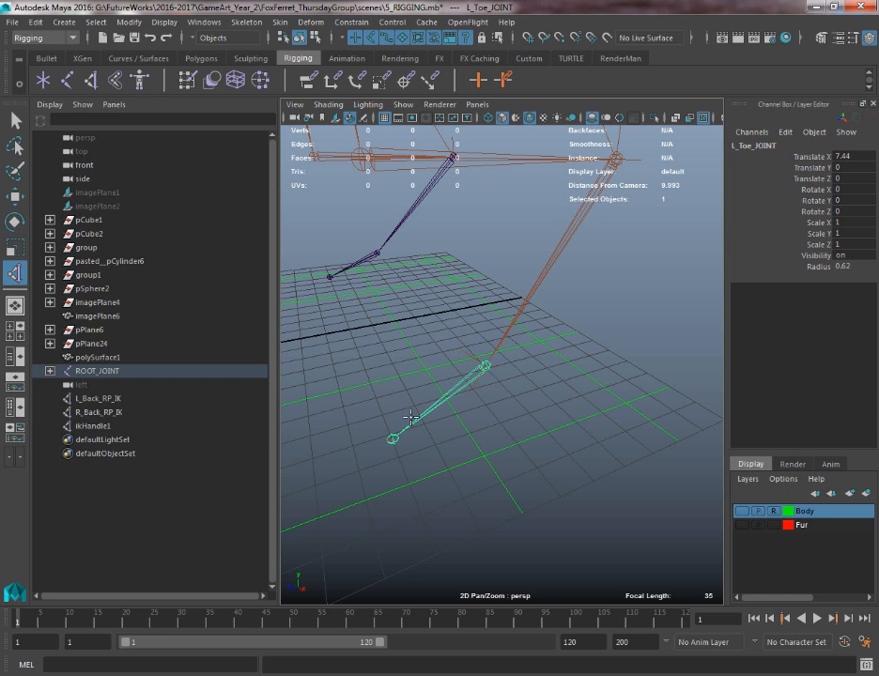
click(392, 439)
alt+middle_drag(605, 194, 579, 258)
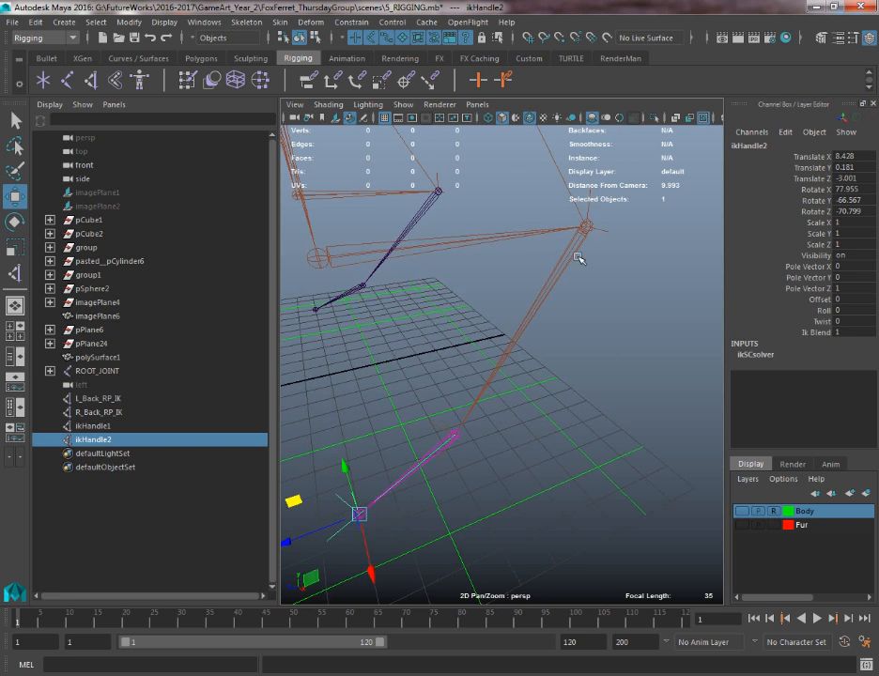
alt+middle_drag(438, 451, 468, 408)
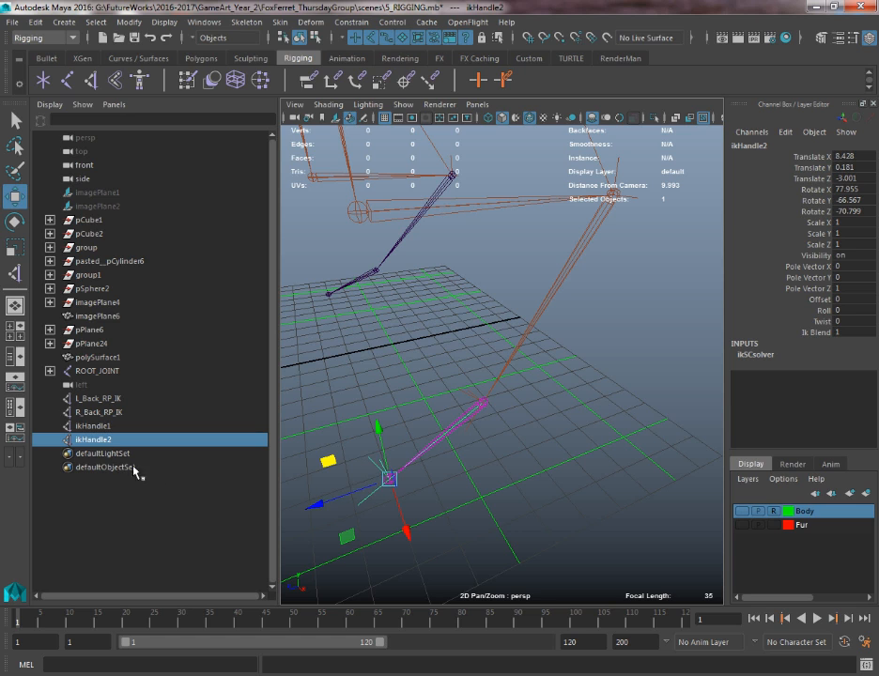
- Rename the heel-to-toe IK handle on the left back leg as L_Back_SC_IK
double_click(86, 428)
alt+middle_drag(521, 335, 468, 419)
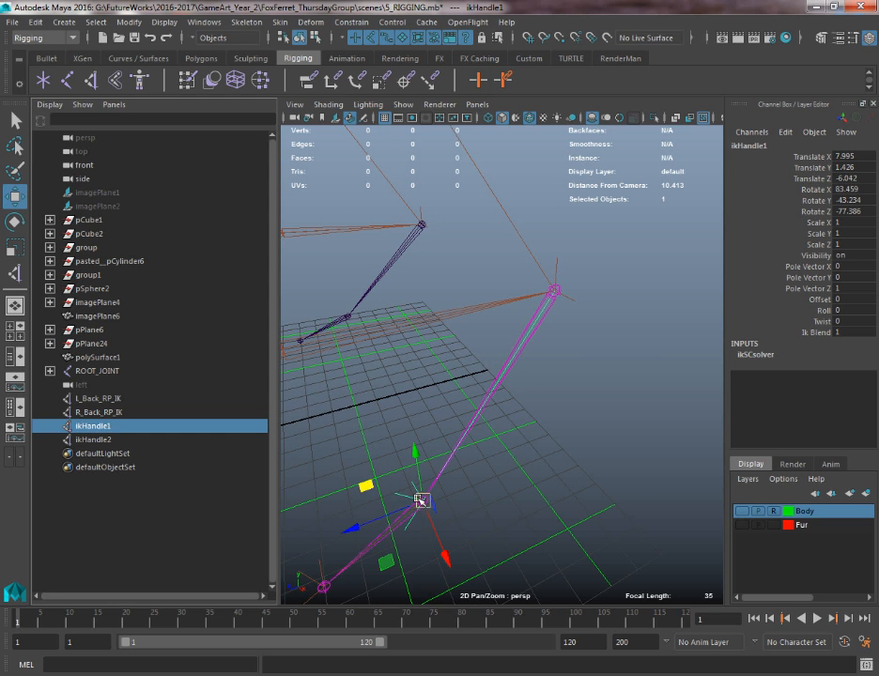
alt+middle_drag(335, 419, 477, 361)
double_click(93, 430)
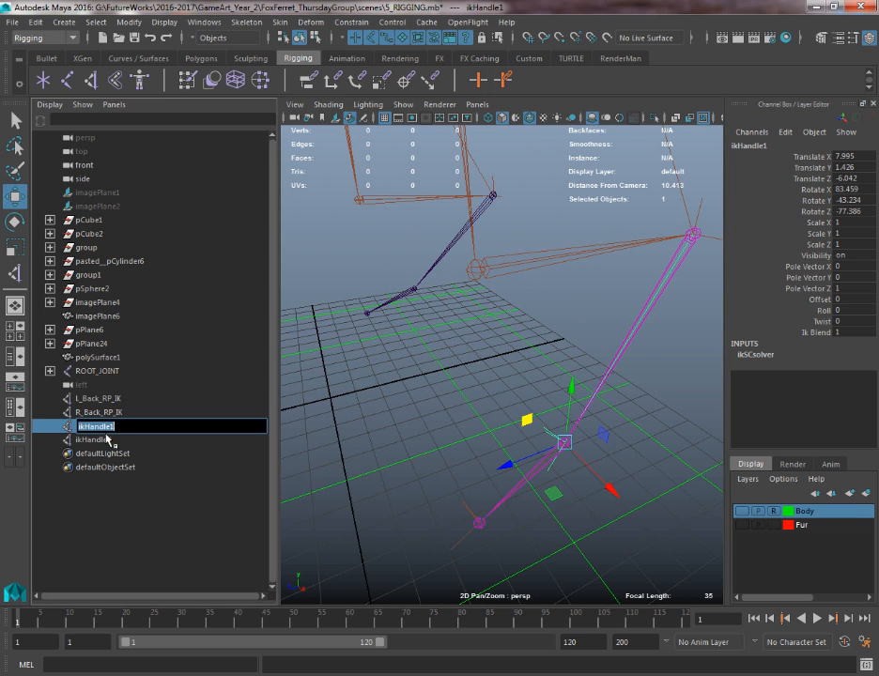
text(L)
text(_Back_SC_IK)
key(Return)
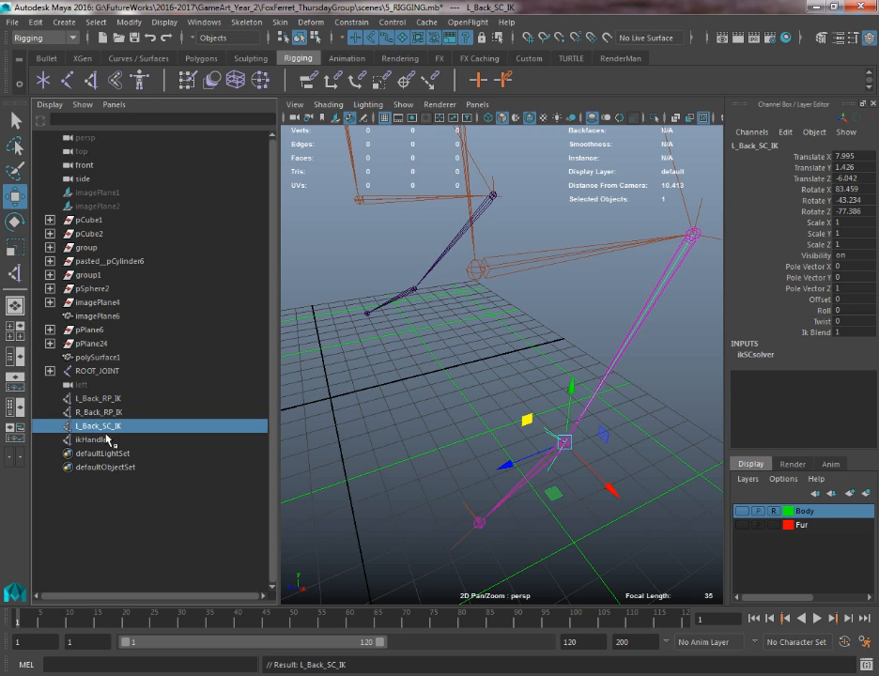
- Rename the left back leg's heel-to-toe IK handle as L_Back_SC_01_IK
double_click(105, 426)
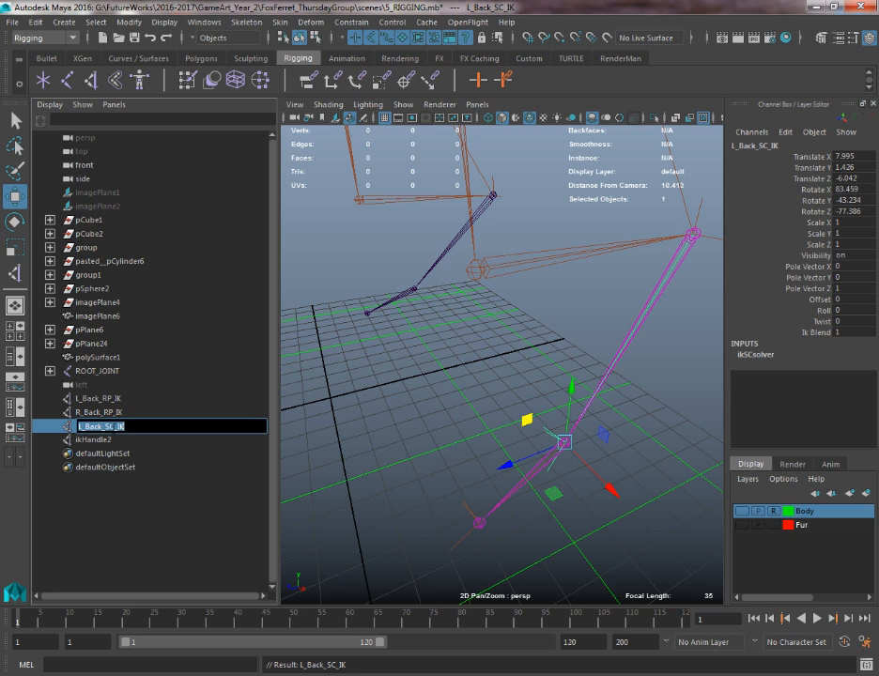
click(115, 428)
drag(153, 430, 2, 433)
text(L)
text(K)
key(Return)
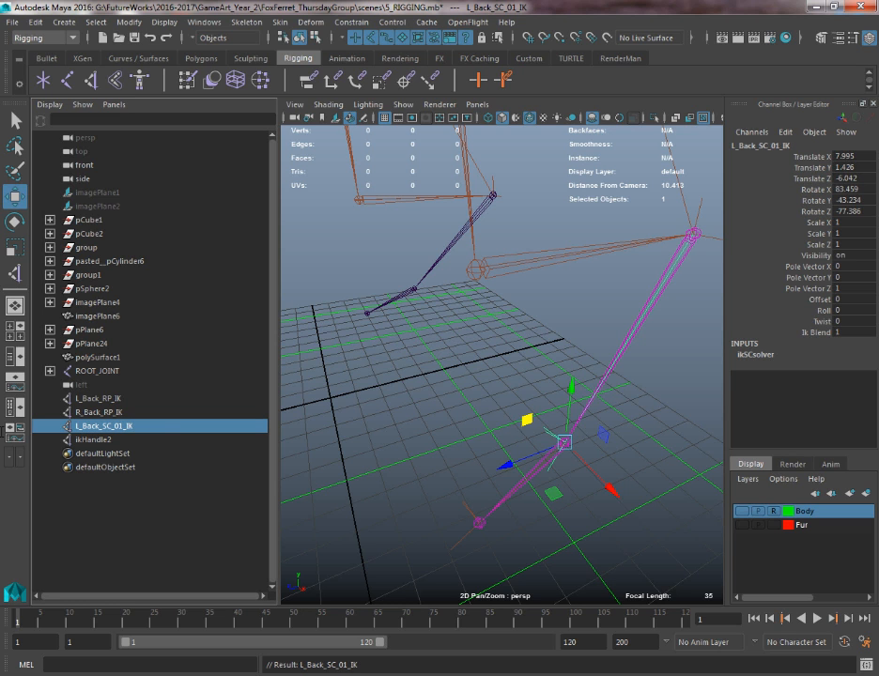
- Rename the IK handle at the left back foot's end joint as L_Back_SC_02_IK
alt+middle_drag(422, 380, 330, 365)
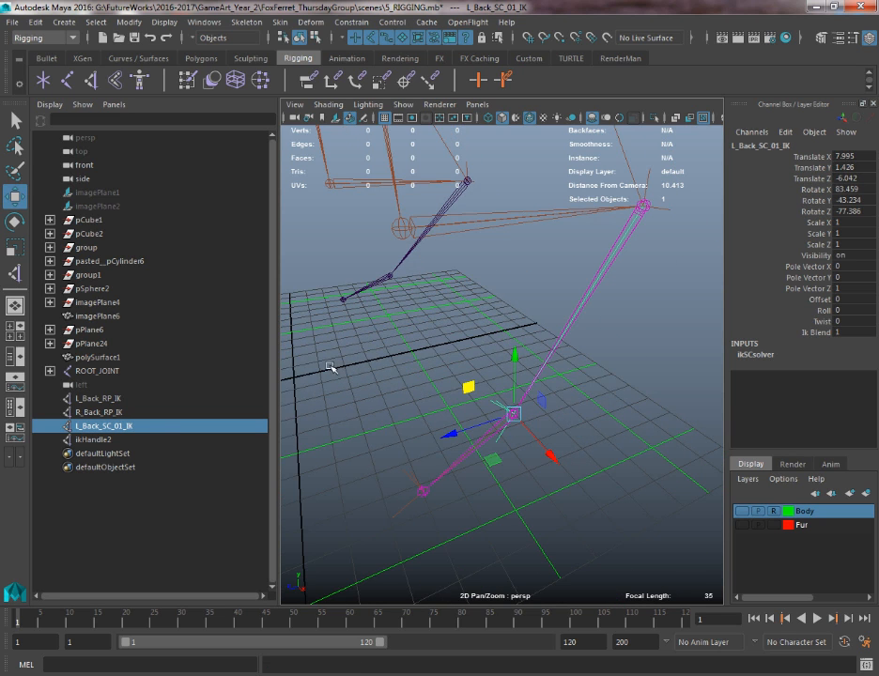
double_click(85, 441)
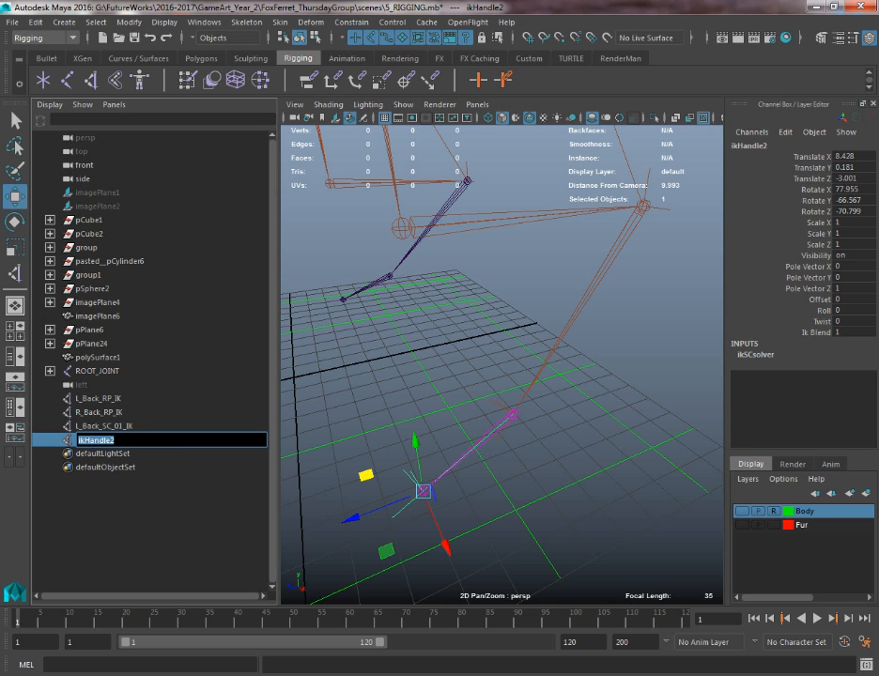
text(L_Back_SC_02_)
text(IK)
key(Return)
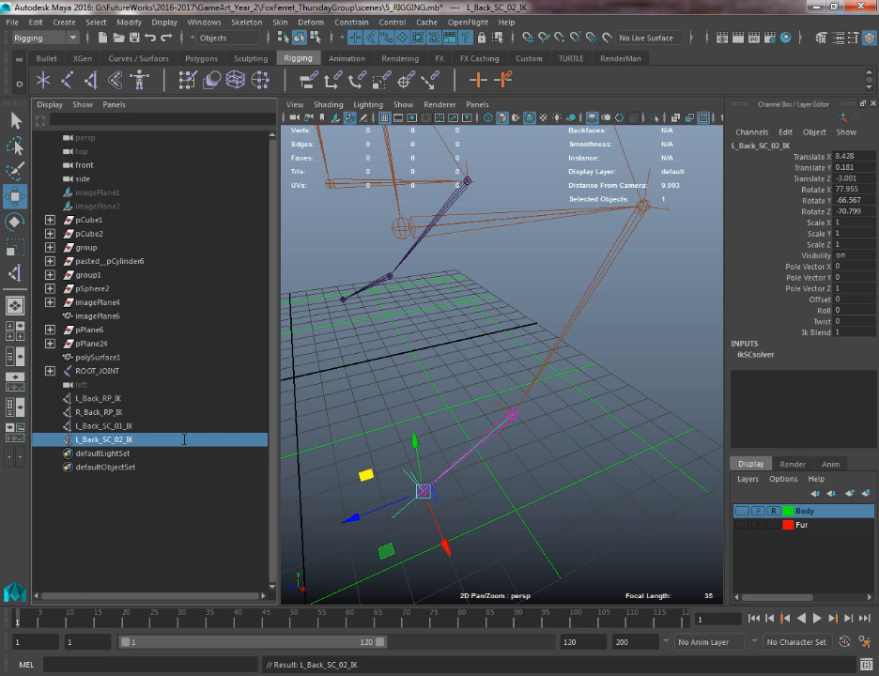
- Review the joints controlled by L_Back_SC_01_IK and L_Back_SC_02_IK by selecting each handle in turn
click(134, 428)
alt+middle_drag(390, 369, 337, 425)
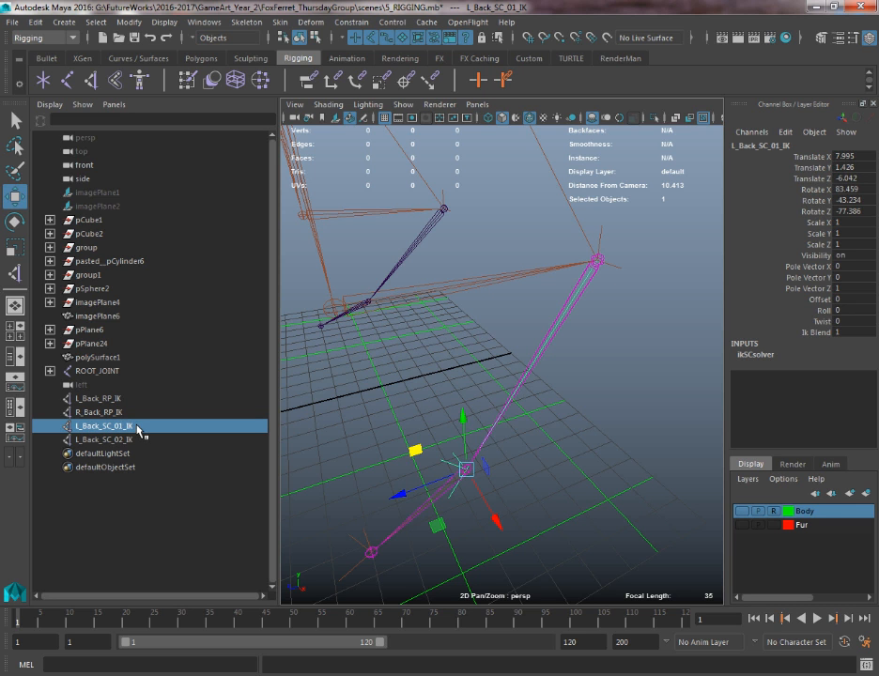
click(92, 444)
alt+middle_drag(509, 360, 624, 240)
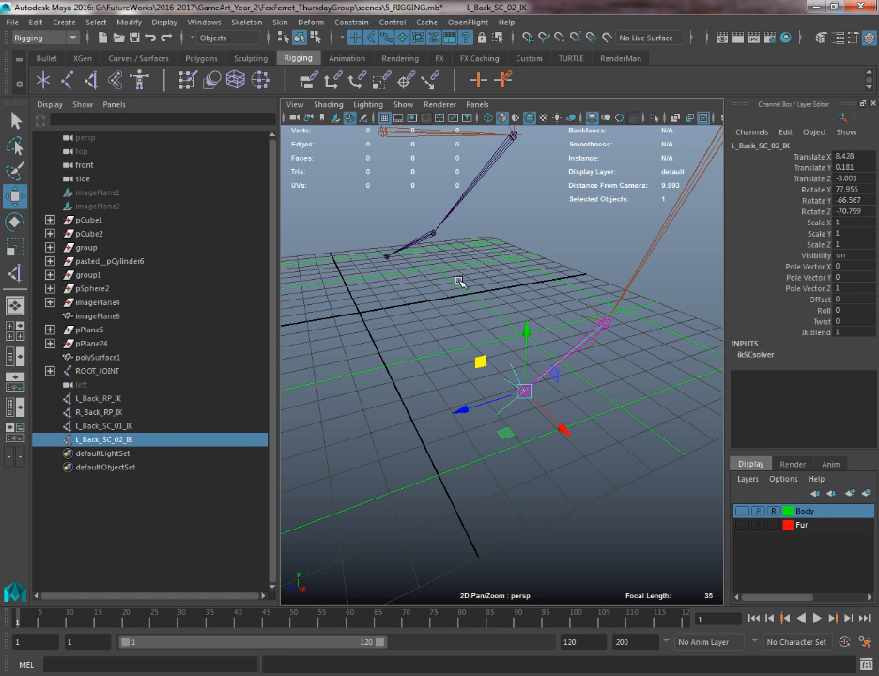
click(564, 303)
- Create a single-chain IK handle from R_Heel_JOINT to R_Toe_JOINT on the right back leg
alt+drag(595, 260, 301, 371)
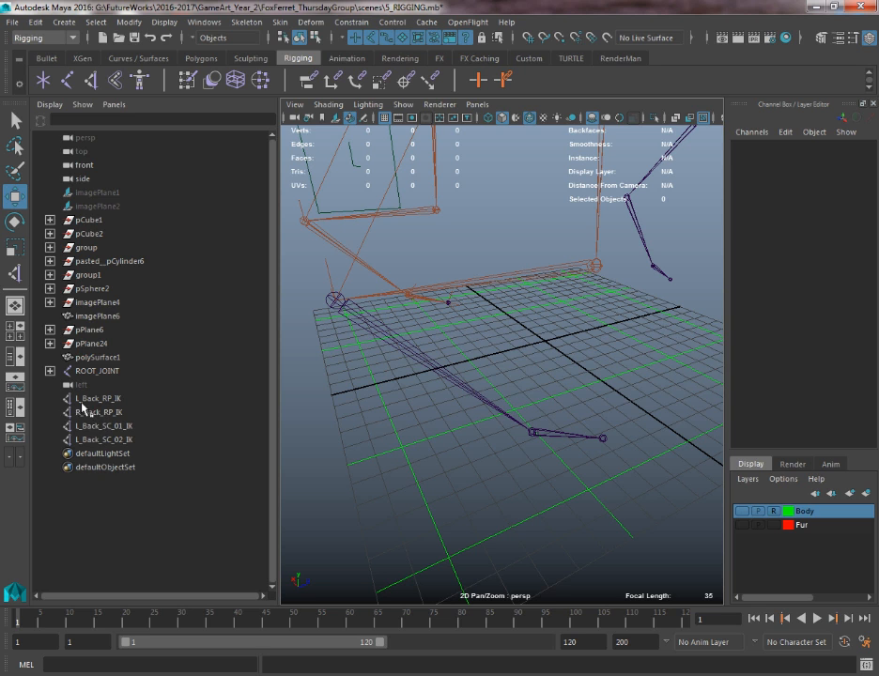
double_click(91, 80)
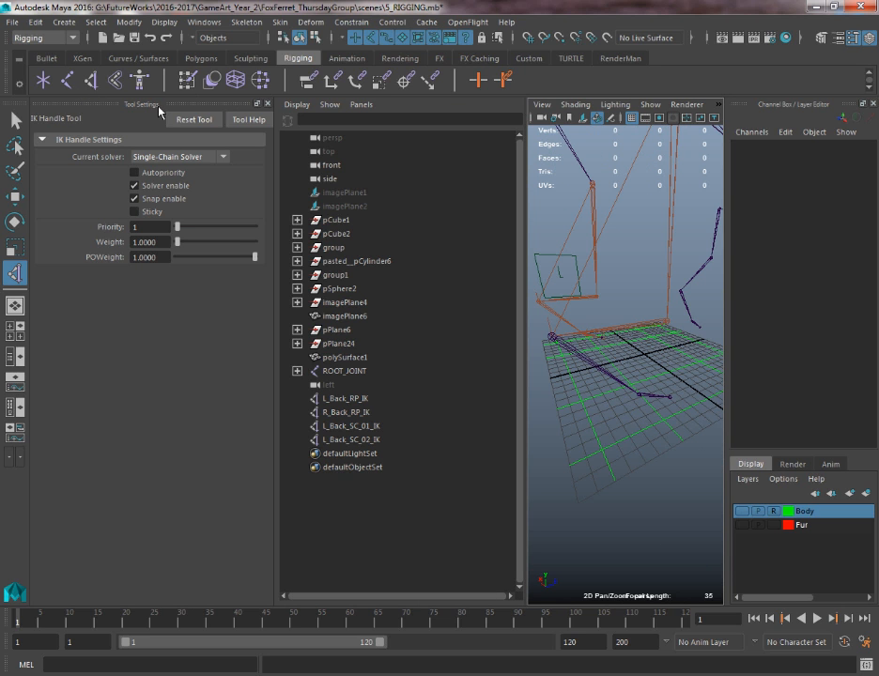
click(268, 103)
alt+drag(365, 334, 377, 307)
click(371, 296)
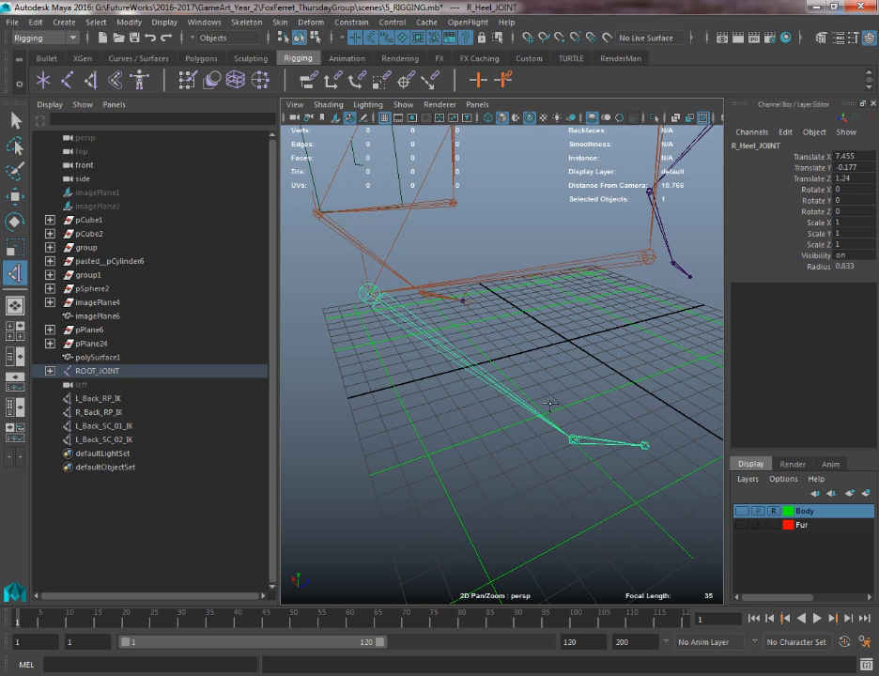
click(572, 440)
key(w)
alt+drag(641, 353, 589, 334)
- Rename the right back leg's heel-to-toe IK handle as R_Back_SC_01_IK
double_click(113, 454)
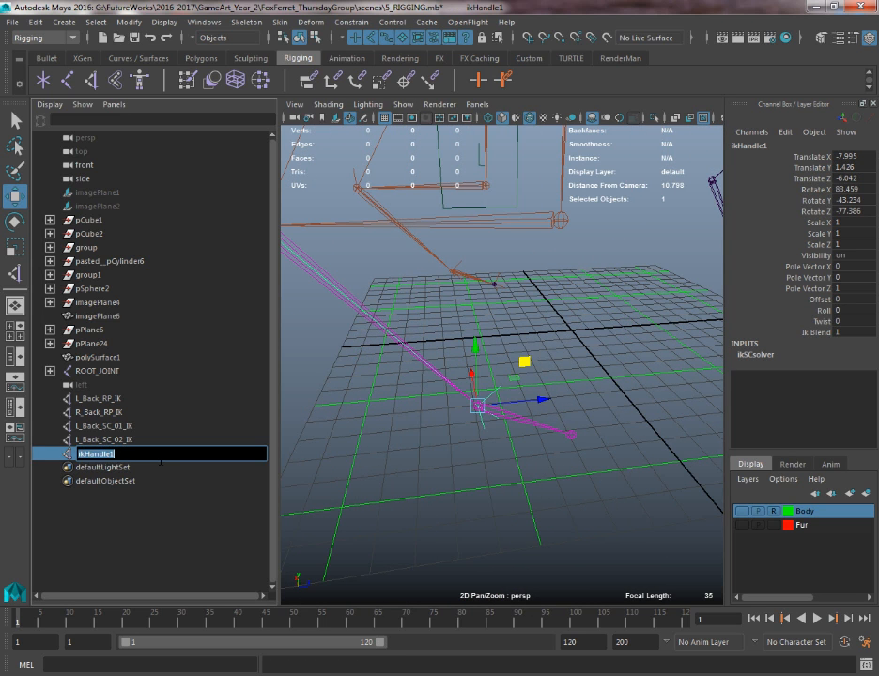
text(R_Back_SC_01_IK)
key(Return)
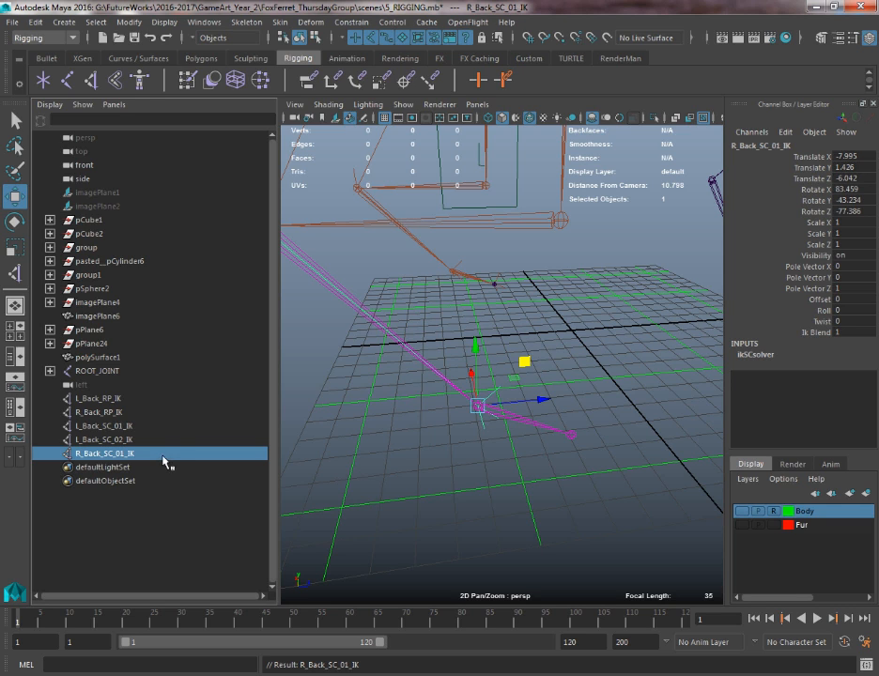
- Create a single-chain IK handle from R_Toe_JOINT to the end joint of the right back foot
click(13, 272)
scroll(498, 418, up, 2)
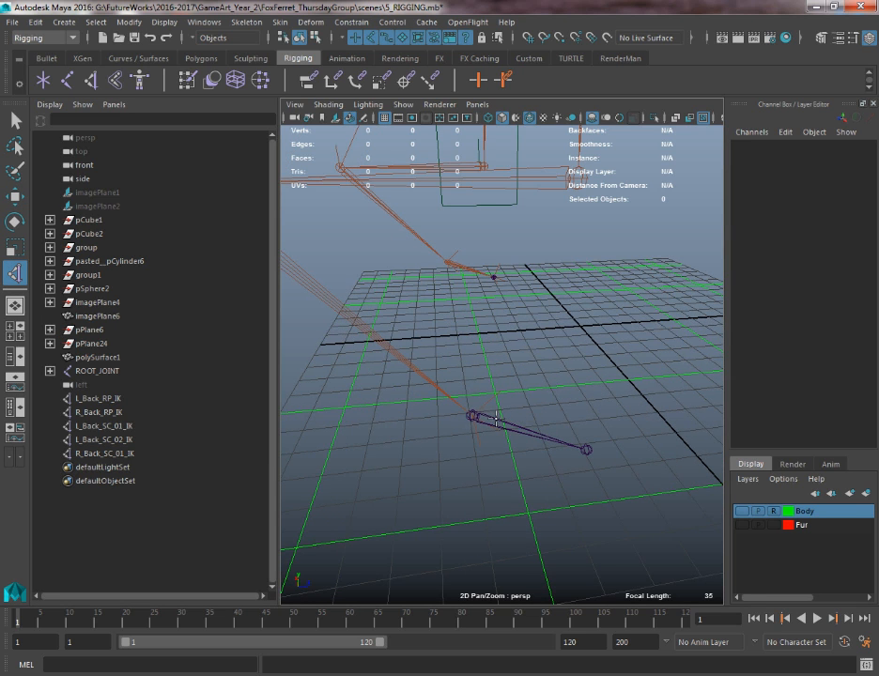
click(471, 416)
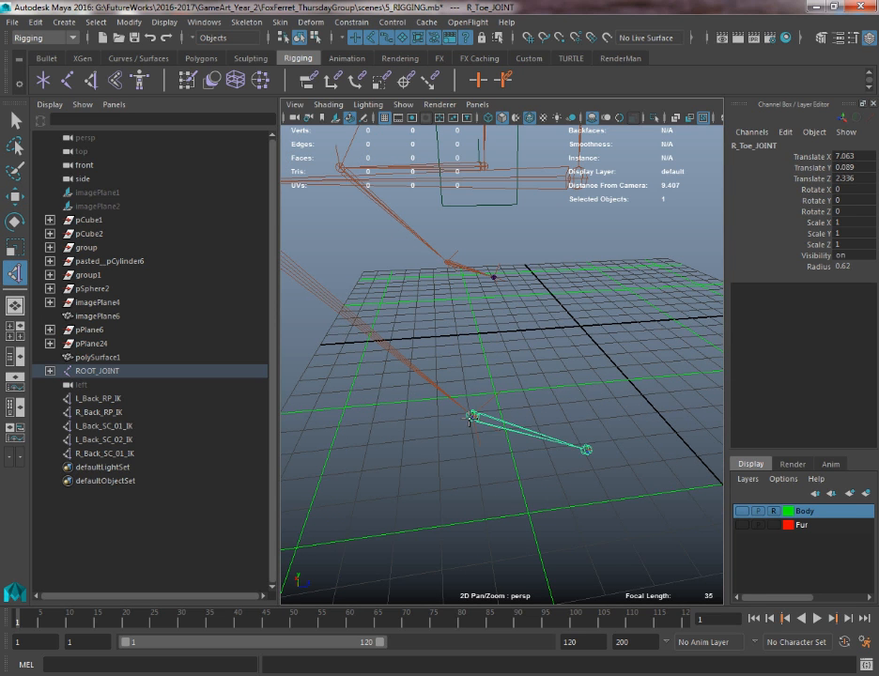
click(587, 451)
- Rename the IK handle at the right back foot's end joint as R_Back_SC_02_IK and clear the selection
double_click(101, 467)
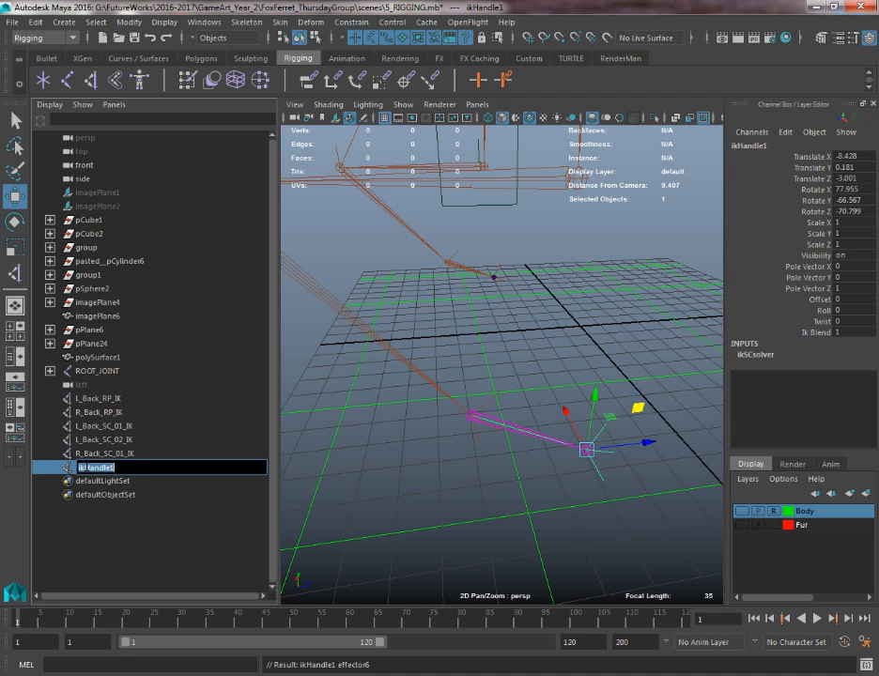
text(R_Back_SC_02_IK)
key(Return)
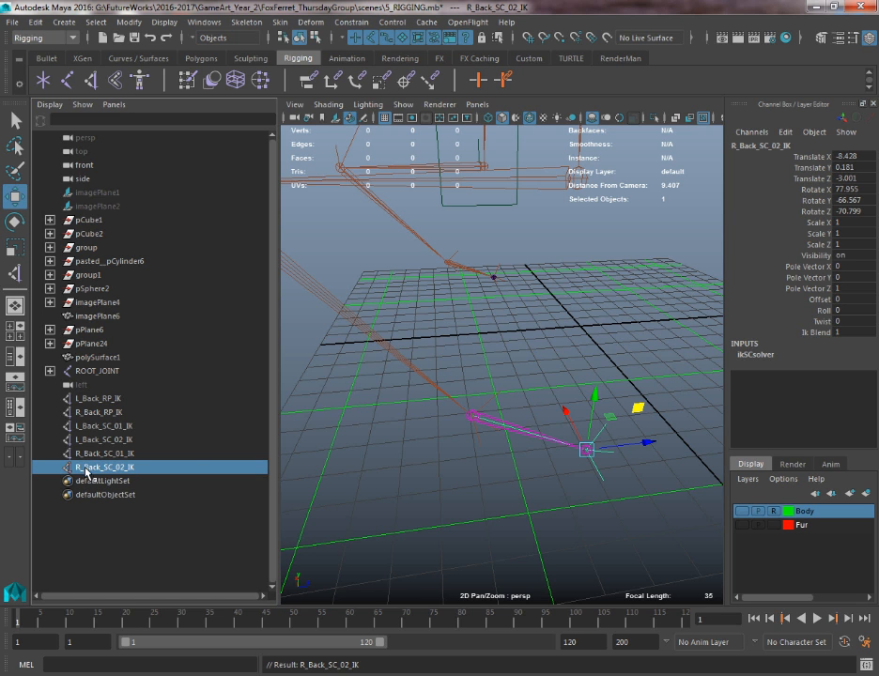
click(384, 515)
- Test the left back leg by moving the L_Back_RP_IK handle up and forward, and undo the move
alt+right_drag(624, 408, 329, 324)
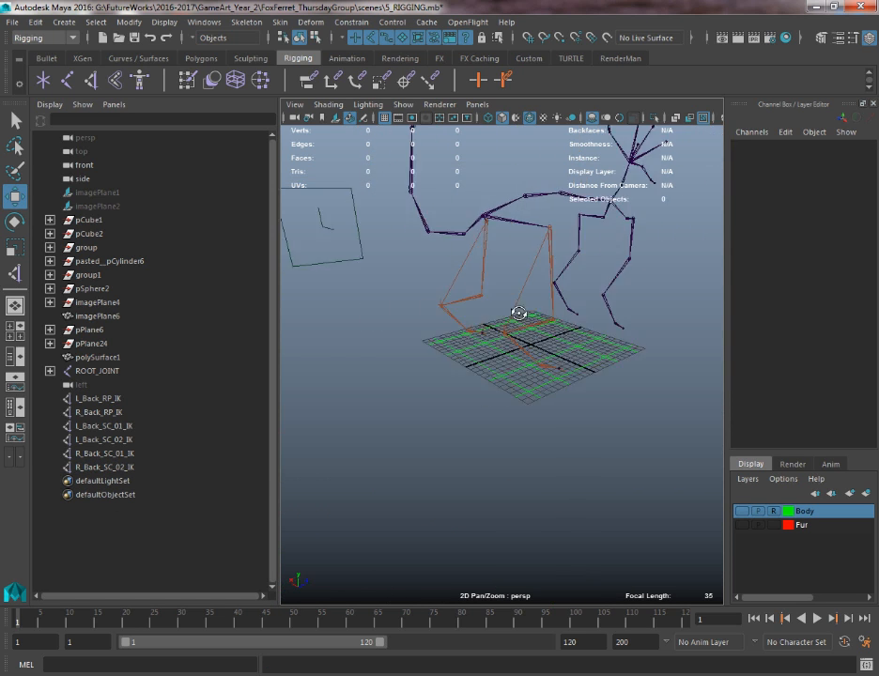
alt+drag(519, 314, 675, 316)
alt+middle_drag(552, 317, 567, 357)
mouse_move(568, 357)
alt+right_down()
mouse_move(541, 358)
mouse_move(557, 361)
alt+right_up()
mouse_move(500, 365)
alt+mouse_down()
mouse_move(490, 377)
mouse_move(483, 366)
alt+mouse_up()
alt+middle_drag(468, 367, 504, 386)
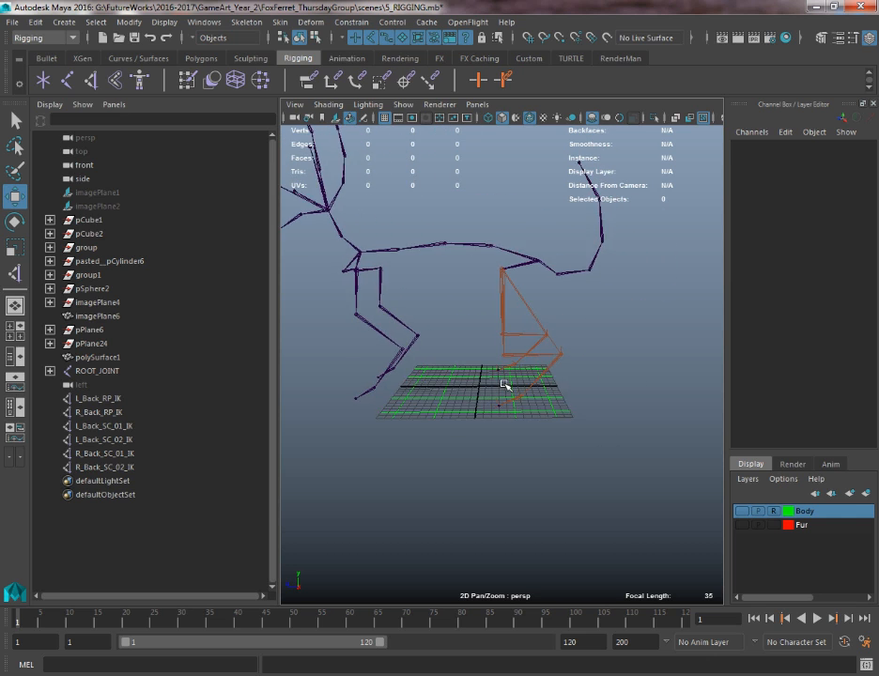
alt+right_drag(505, 386, 526, 411)
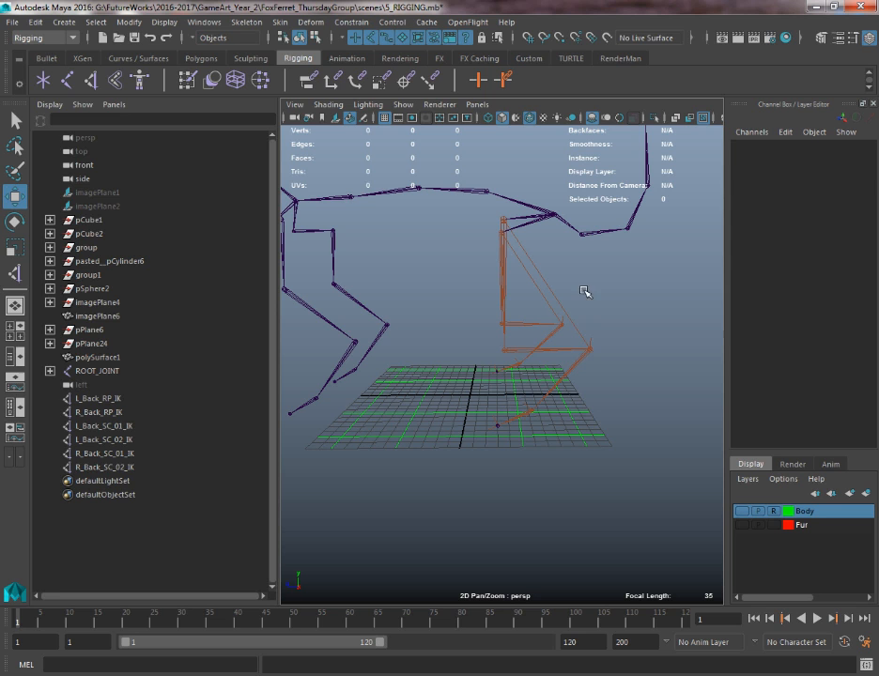
click(591, 344)
drag(546, 301, 496, 257)
key(ctrl+z)
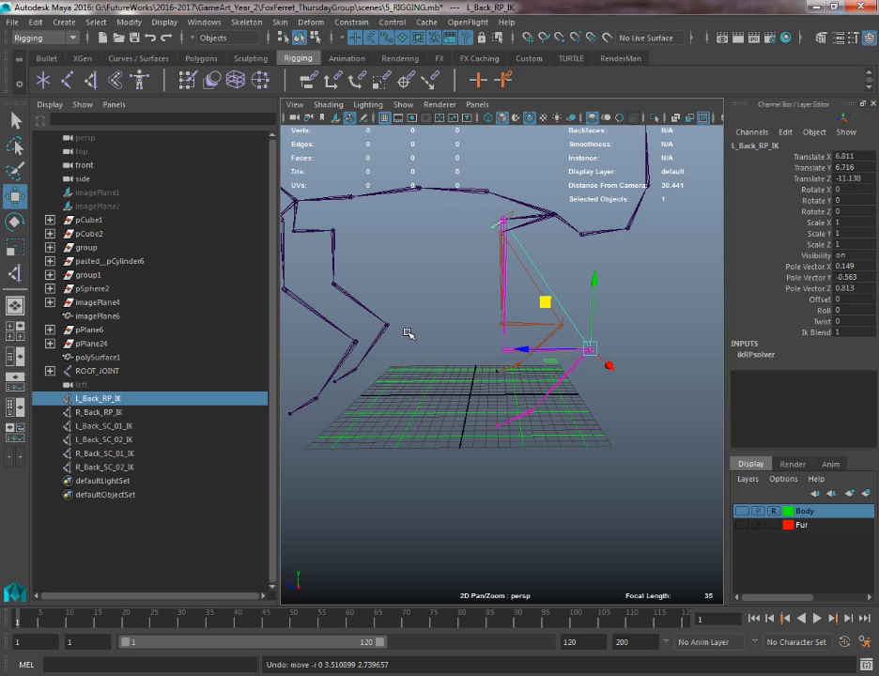
alt+drag(409, 333, 548, 355)
click(451, 326)
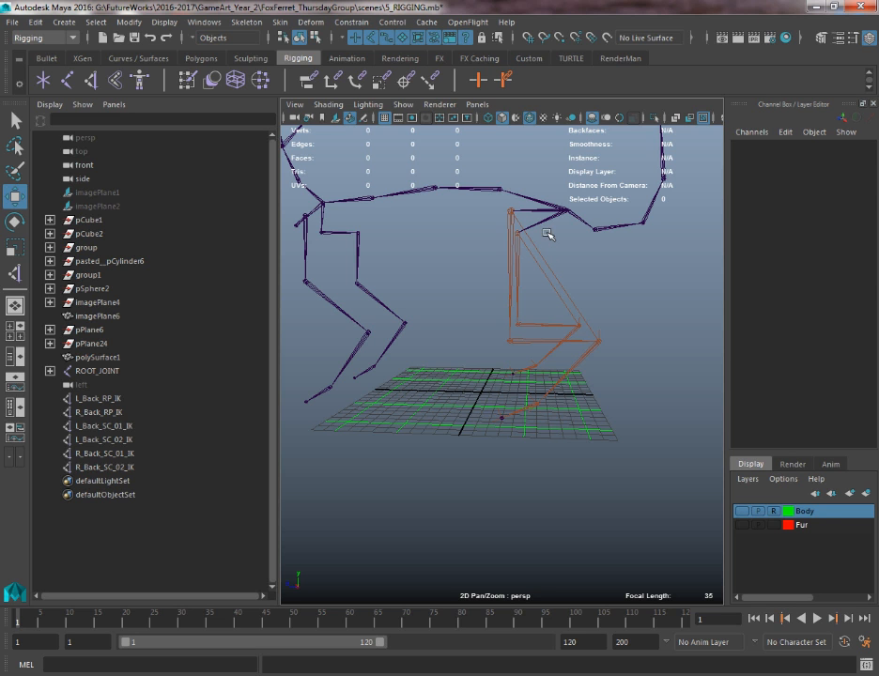
- Try lowering ROOT_JOINT to a Translate Y of 13.242 to test the back legs' IK
click(567, 210)
alt+middle_drag(498, 194, 482, 224)
drag(552, 187, 549, 253)
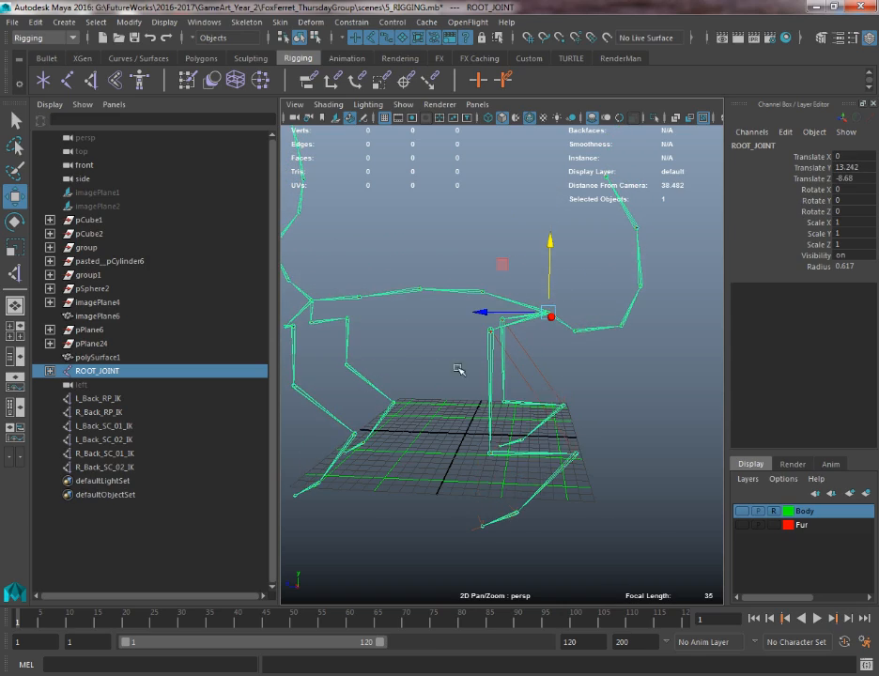
- Switch the viewport to the orthographic side view and frame the skeleton's body and legs
key(space)
drag(475, 434, 535, 434)
alt+right_drag(533, 433, 330, 267)
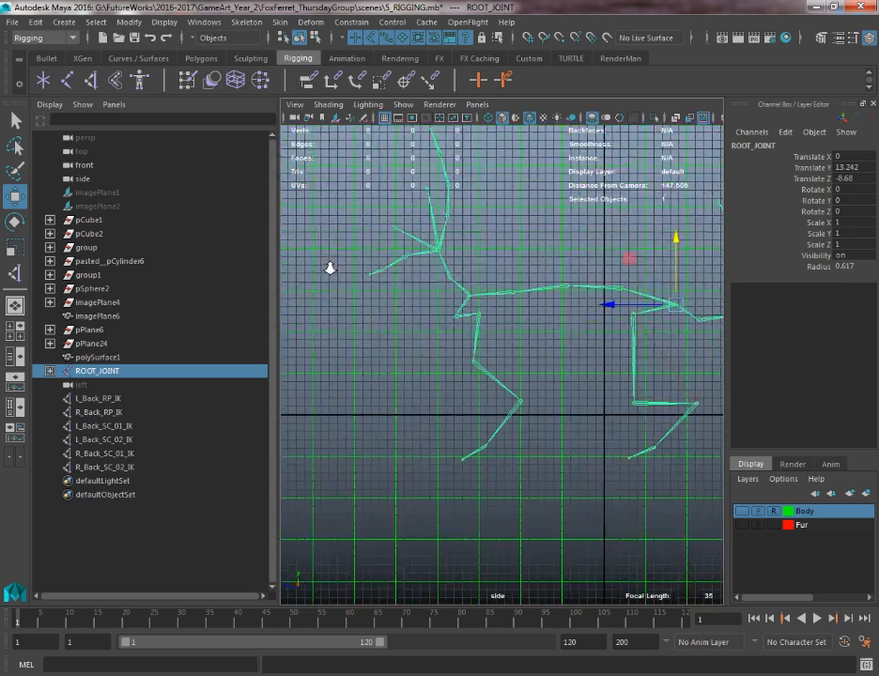
alt+middle_drag(461, 238, 316, 222)
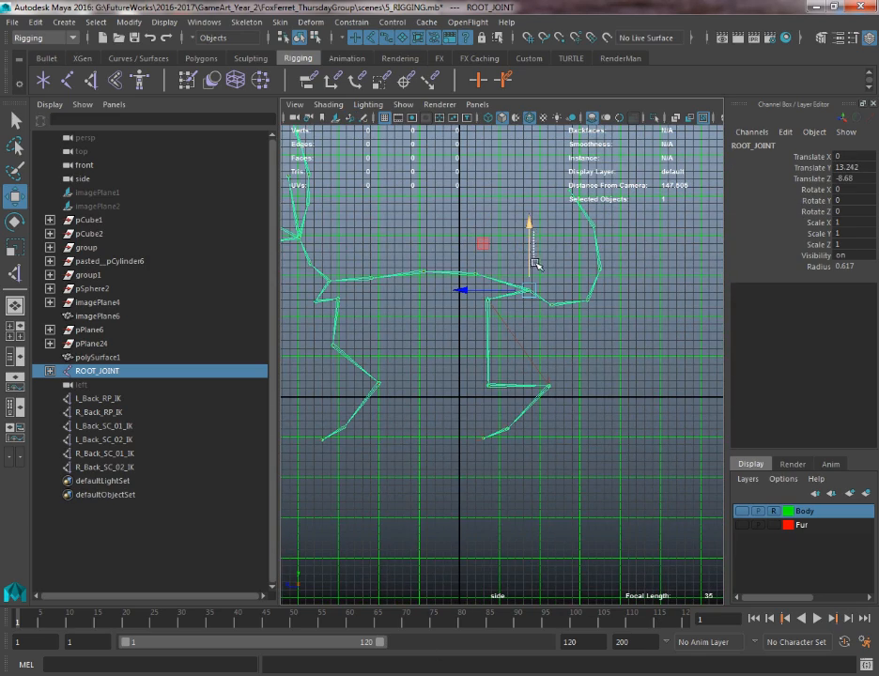
- Try shifting ROOT_JOINT vertically in the side view and undo all of its moves
click(535, 260)
key(ctrl+z)
drag(530, 231, 538, 253)
key(ctrl+z)
key(ctrl+z)
key(ctrl+z)
key(ctrl+z)
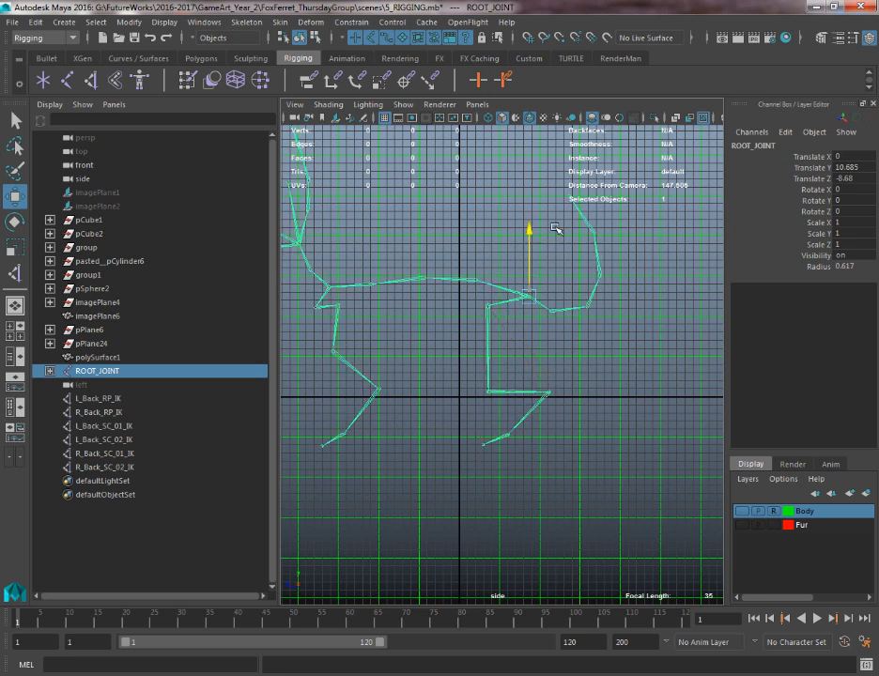
key(ctrl+z)
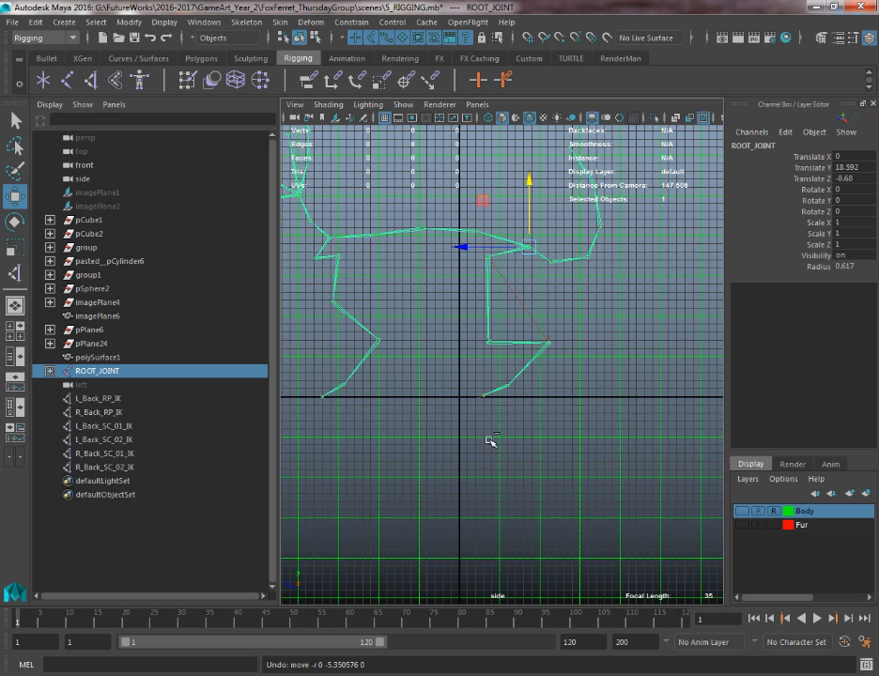
- Deselect the skeleton and make the Body layer visible around the back leg joints
alt+right_drag(488, 404, 611, 468)
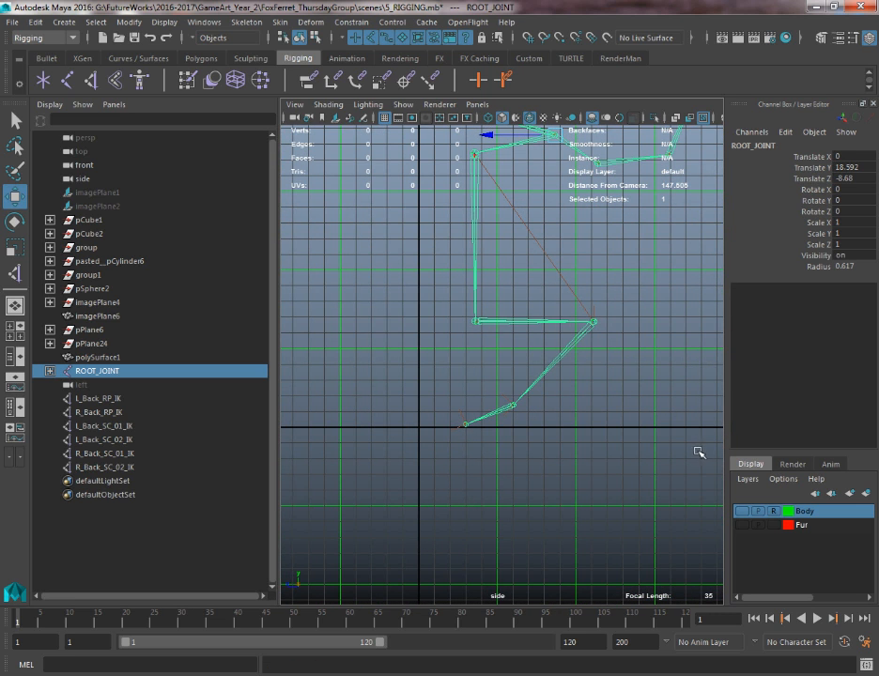
click(453, 355)
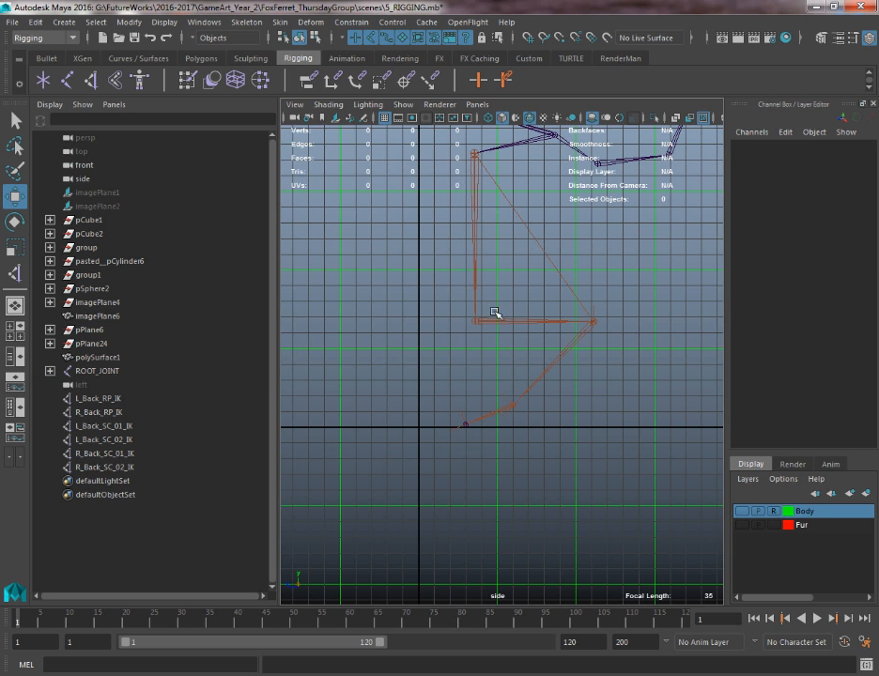
alt+middle_drag(369, 284, 367, 330)
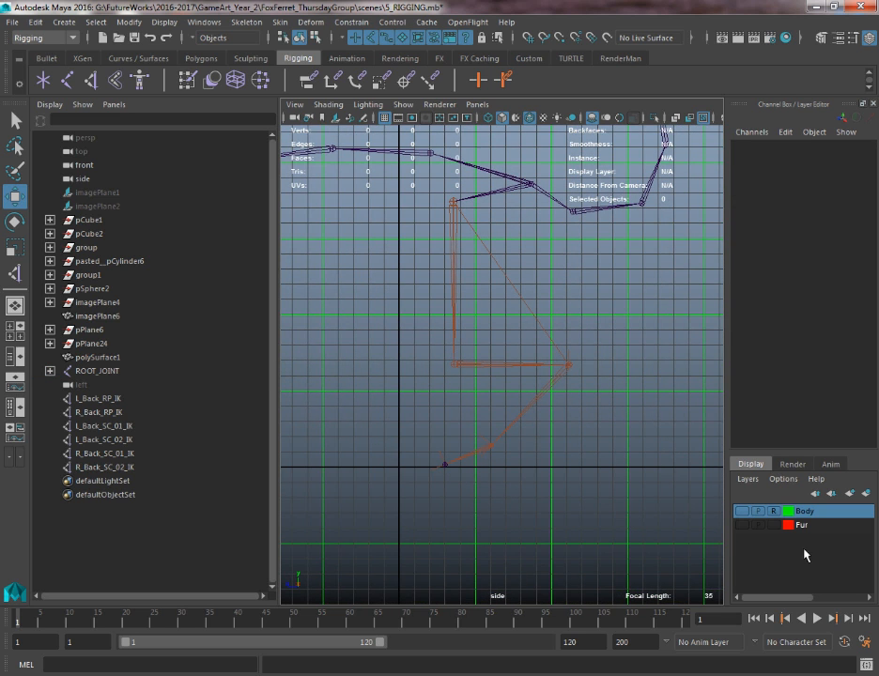
click(741, 511)
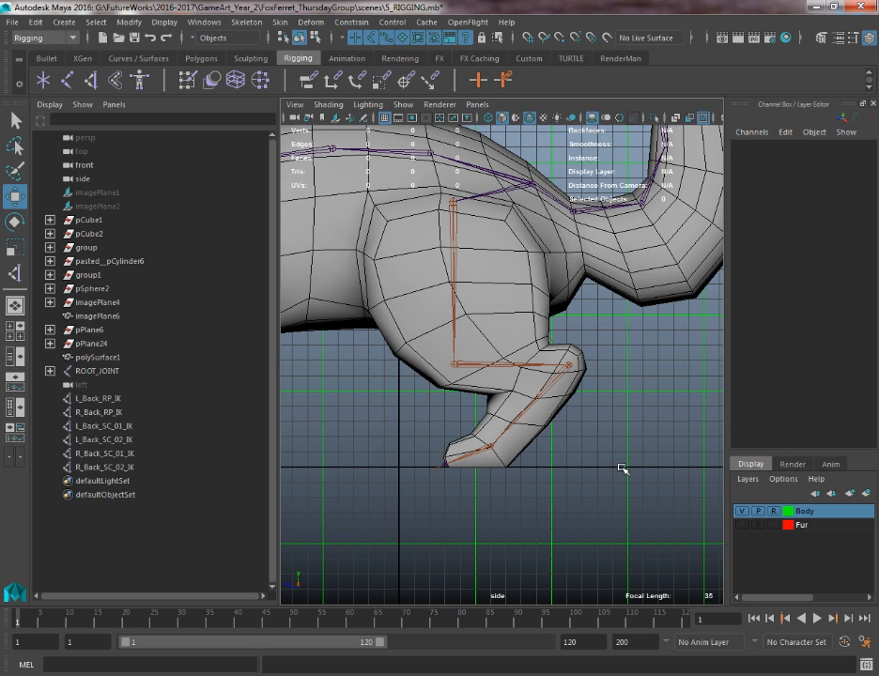
- Create a single joint snapped to the grid at the rear corner of the back foot's sole, at Translate Z -7
scroll(632, 465, up, 5)
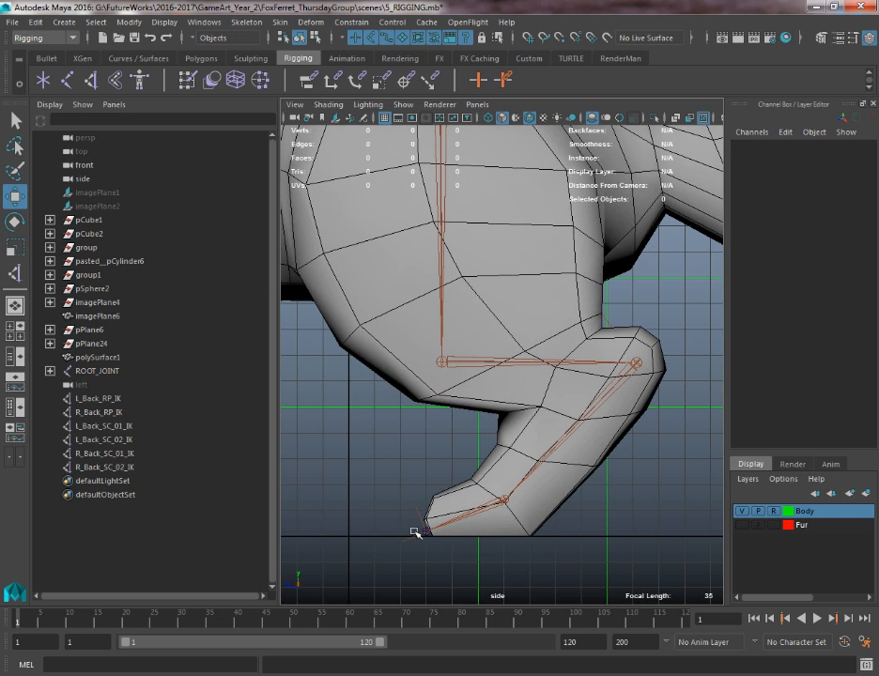
alt+middle_drag(595, 395, 504, 361)
alt+right_drag(507, 367, 520, 377)
alt+middle_drag(444, 377, 458, 376)
alt+right_drag(458, 376, 3, 145)
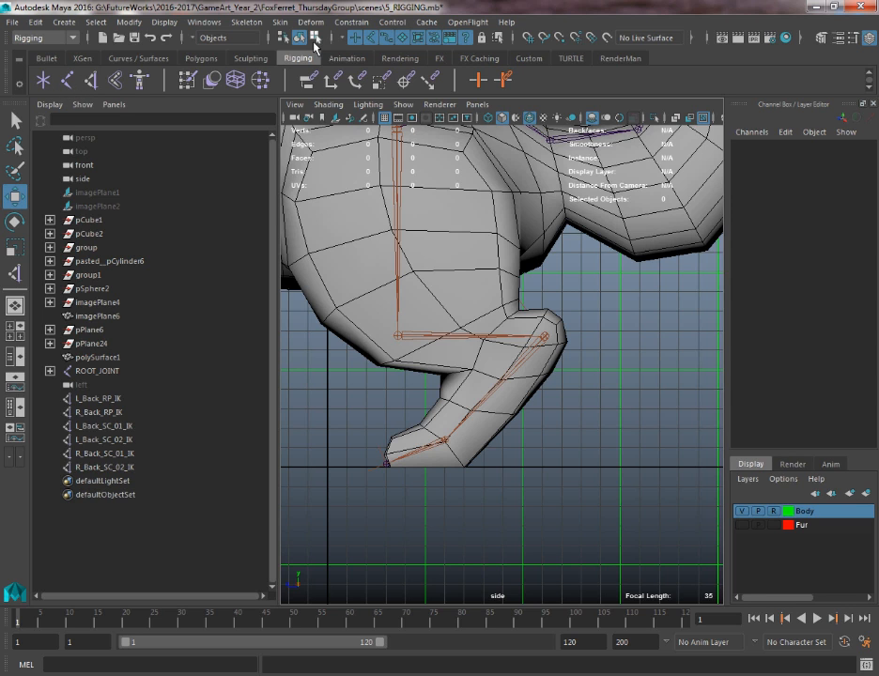
click(71, 85)
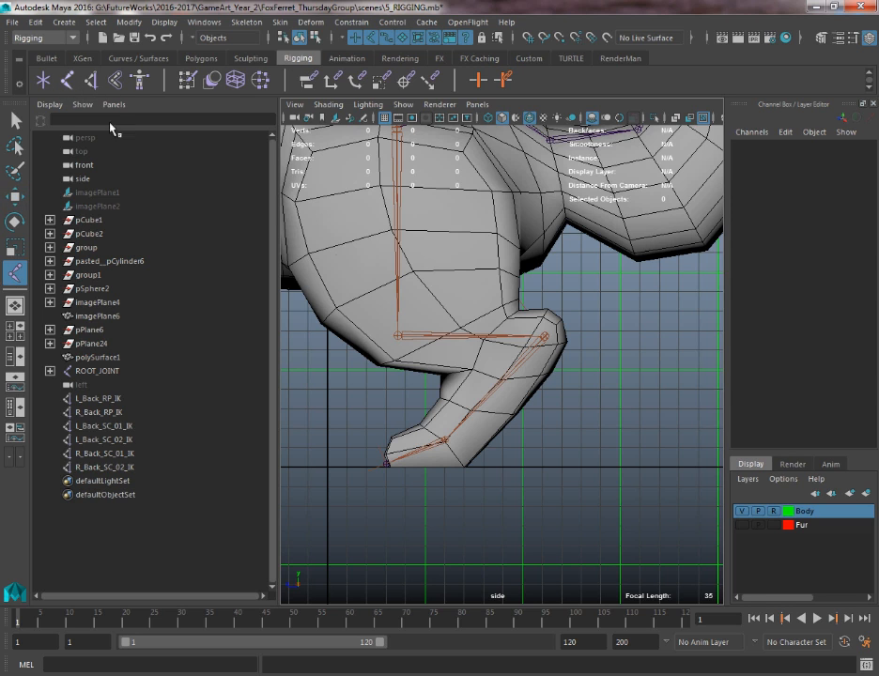
alt+right_drag(447, 299, 507, 369)
alt+middle_drag(506, 369, 533, 224)
alt+right_drag(534, 224, 583, 374)
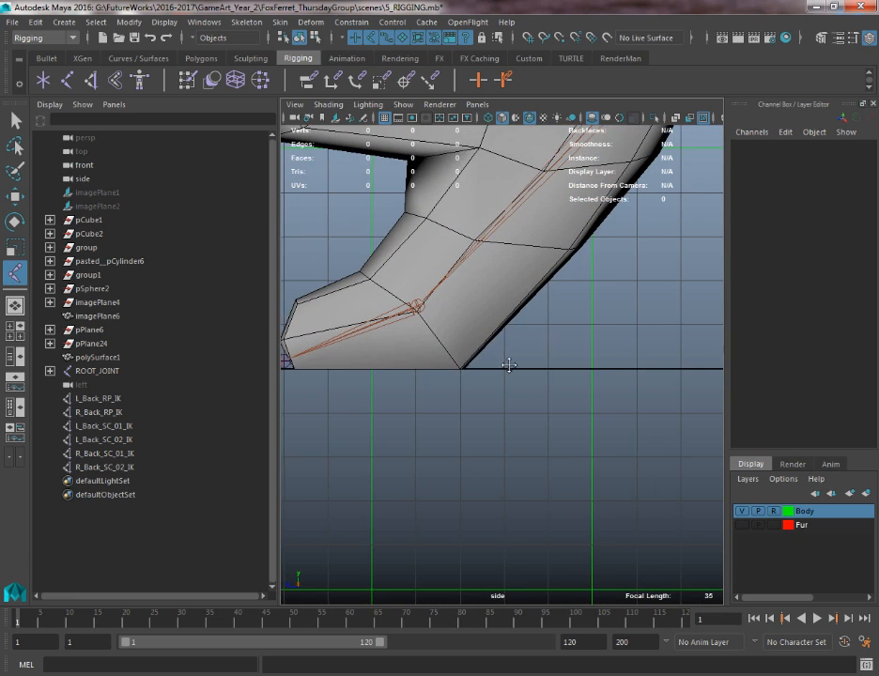
alt+middle_drag(508, 362, 528, 364)
click(480, 368)
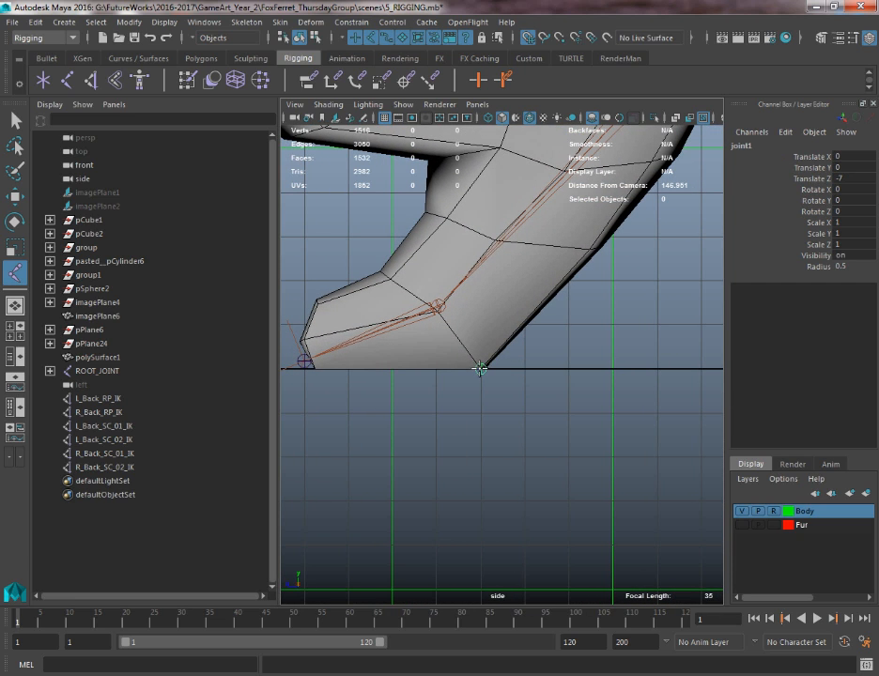
key(Return)
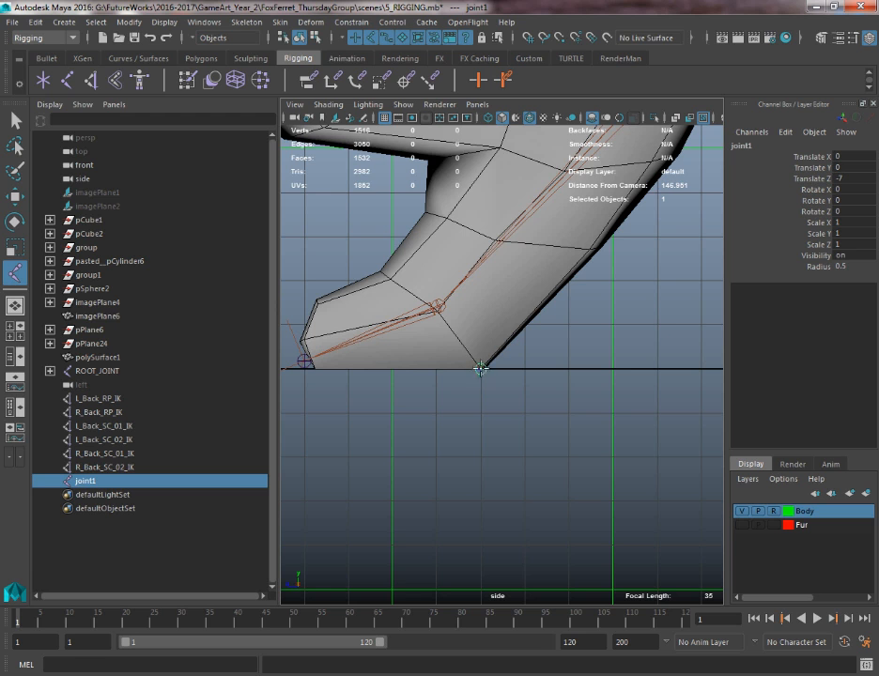
- Extend the new joint at the rear of the sole with a child joint at the foot's front tip
alt+right_drag(502, 361, 531, 301)
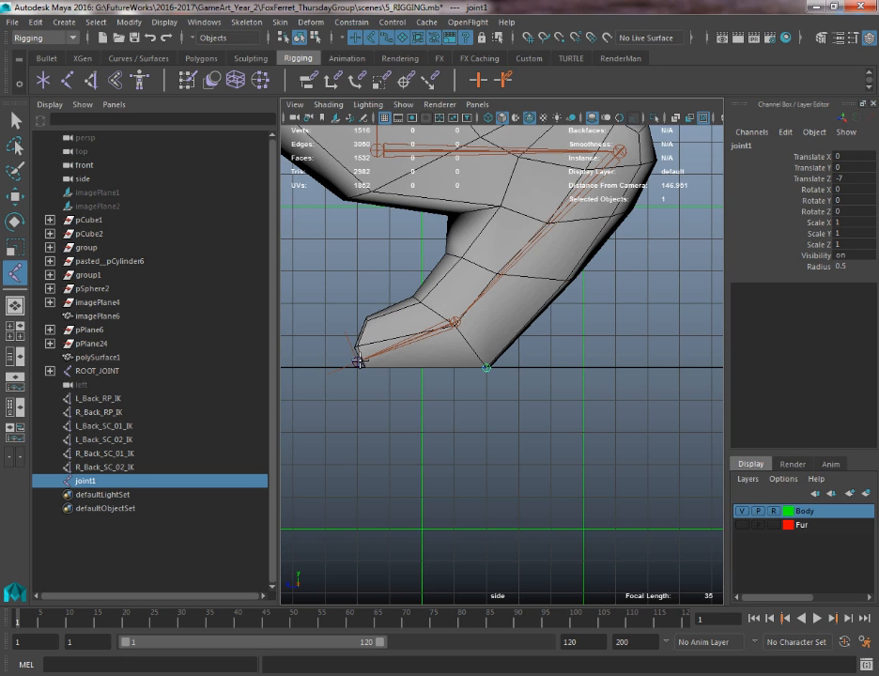
click(486, 368)
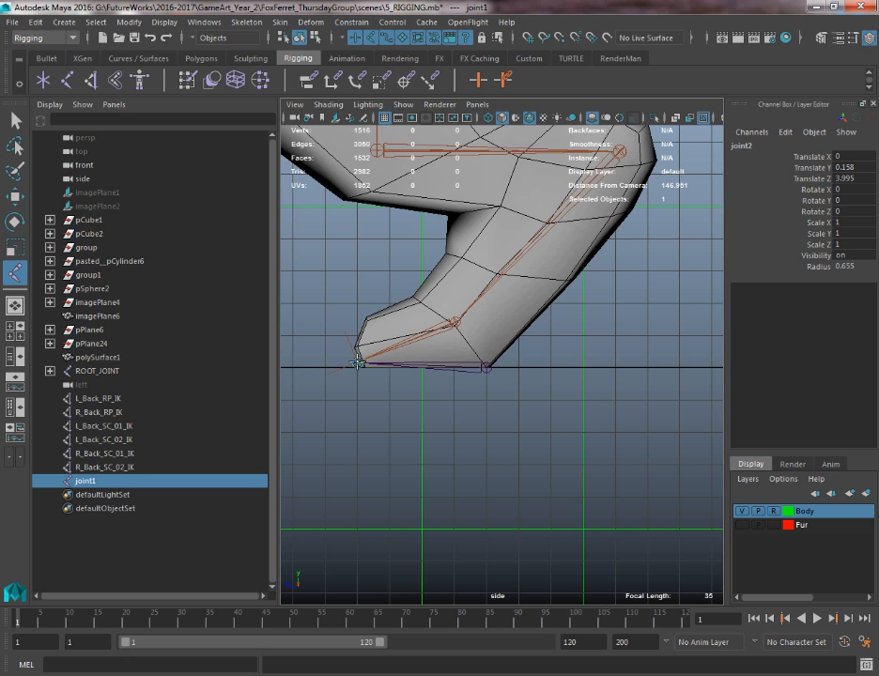
key(Return)
scroll(587, 439, up, 5)
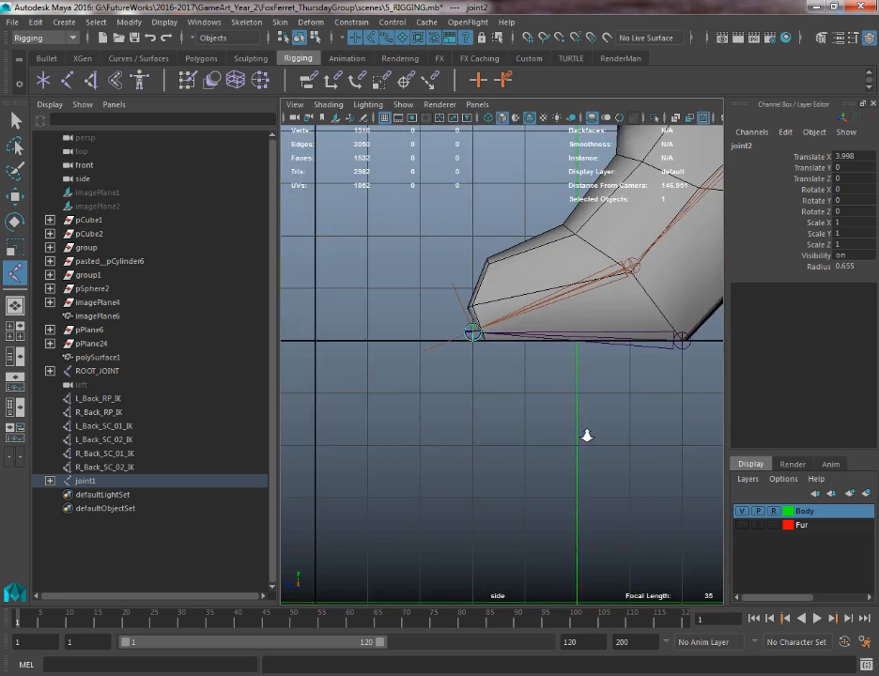
alt+middle_drag(594, 458, 593, 461)
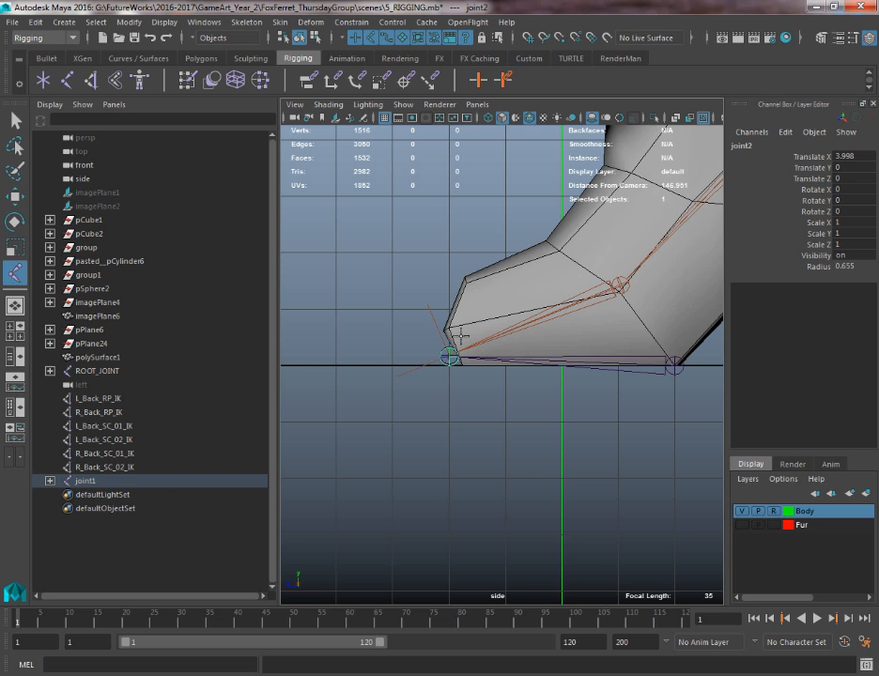
- Extend the reverse-foot chain with two child joints, one on the leg's toe joint and one on its ankle joint
alt+middle_drag(528, 310, 451, 333)
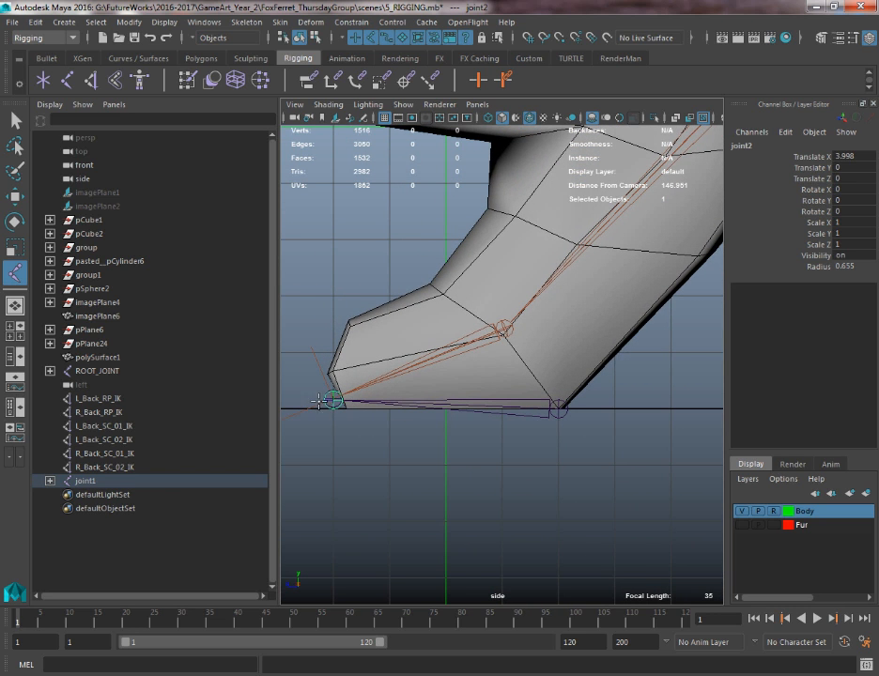
click(504, 327)
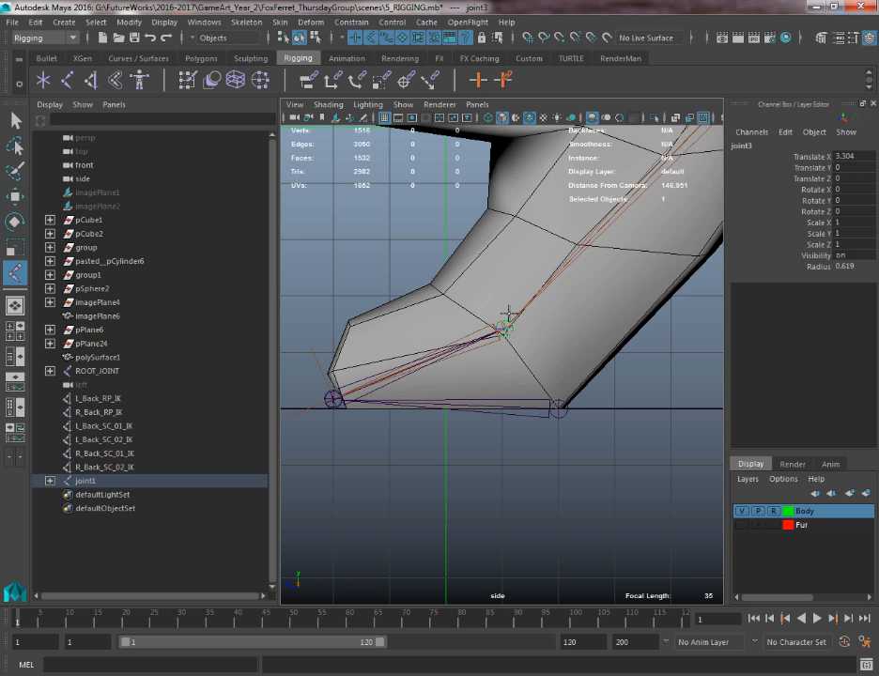
alt+middle_drag(548, 260, 365, 463)
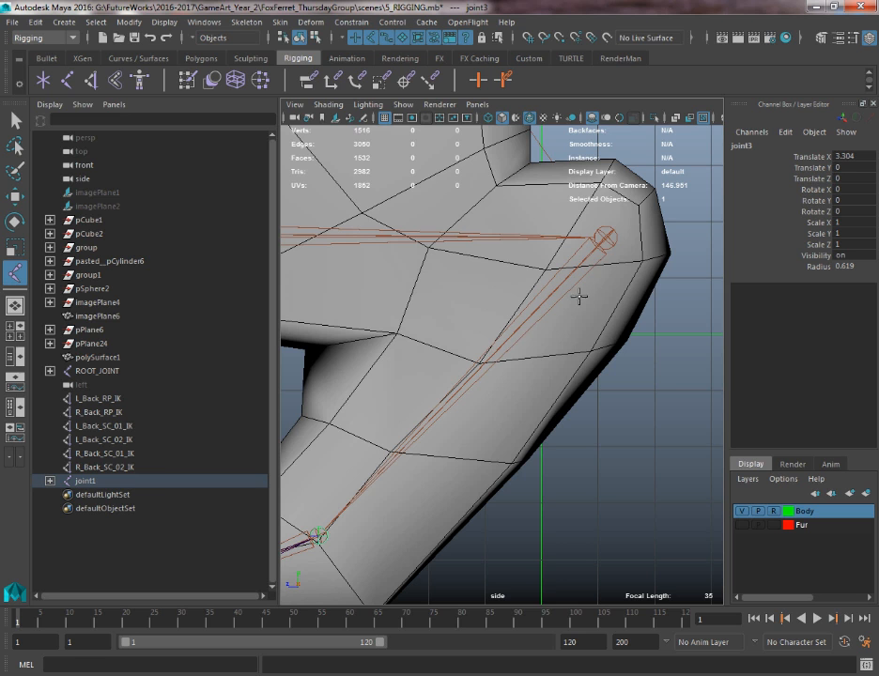
click(606, 237)
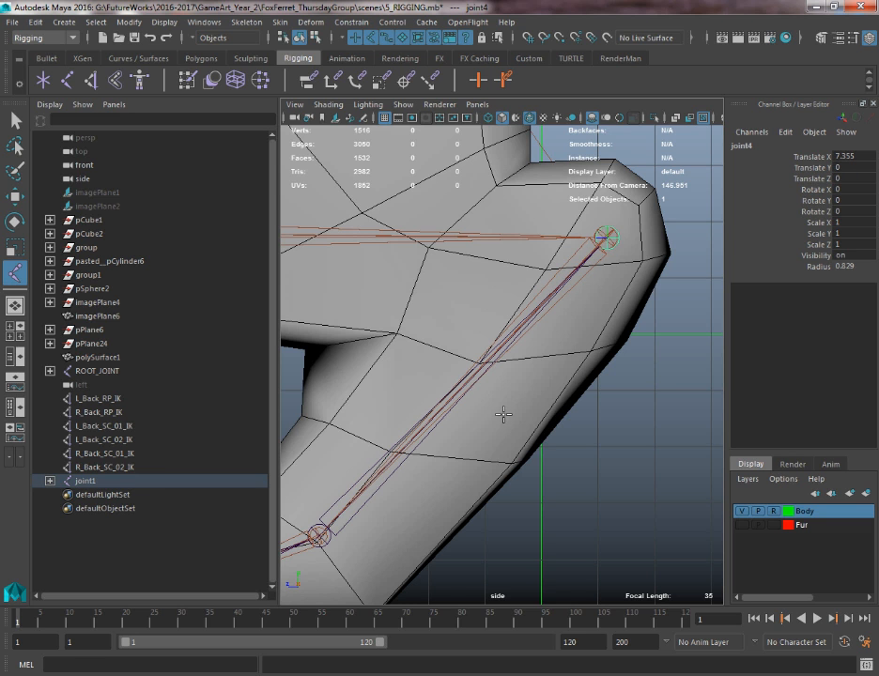
alt+right_drag(502, 414, 656, 362)
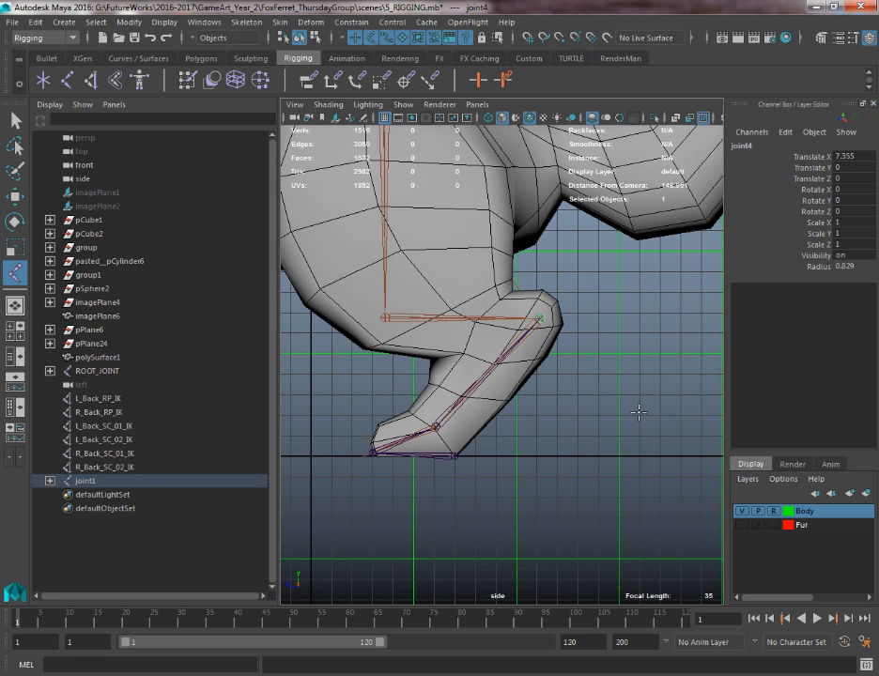
- Hide the Body layer, leave the Joint tool for the Move tool, and check the new foot chain against the leg joints
click(743, 512)
alt+right_drag(452, 420, 478, 432)
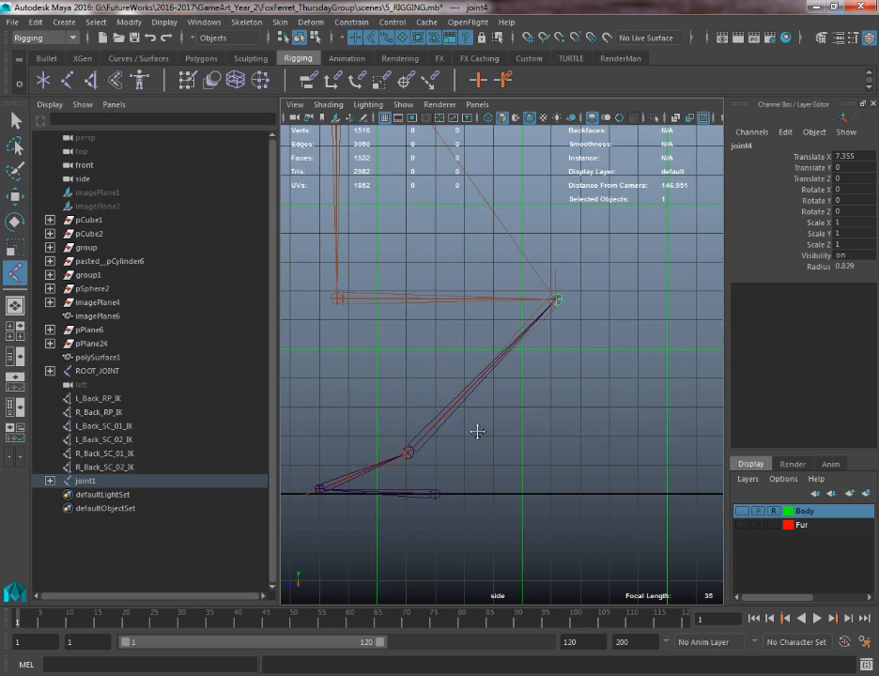
alt+middle_drag(477, 432, 513, 385)
key(w)
click(473, 448)
alt+right_drag(473, 448, 683, 399)
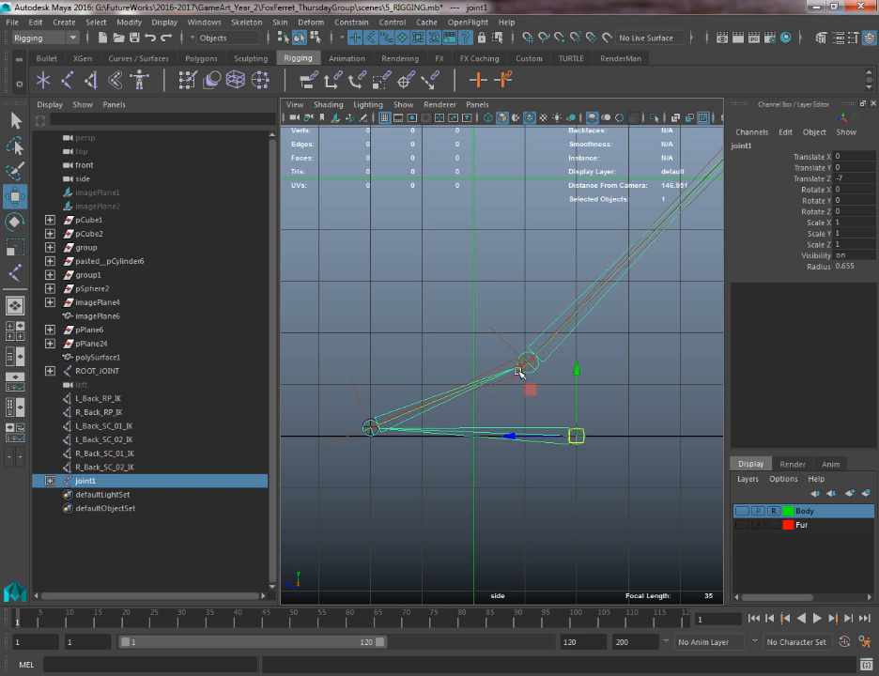
alt+middle_drag(587, 300, 492, 432)
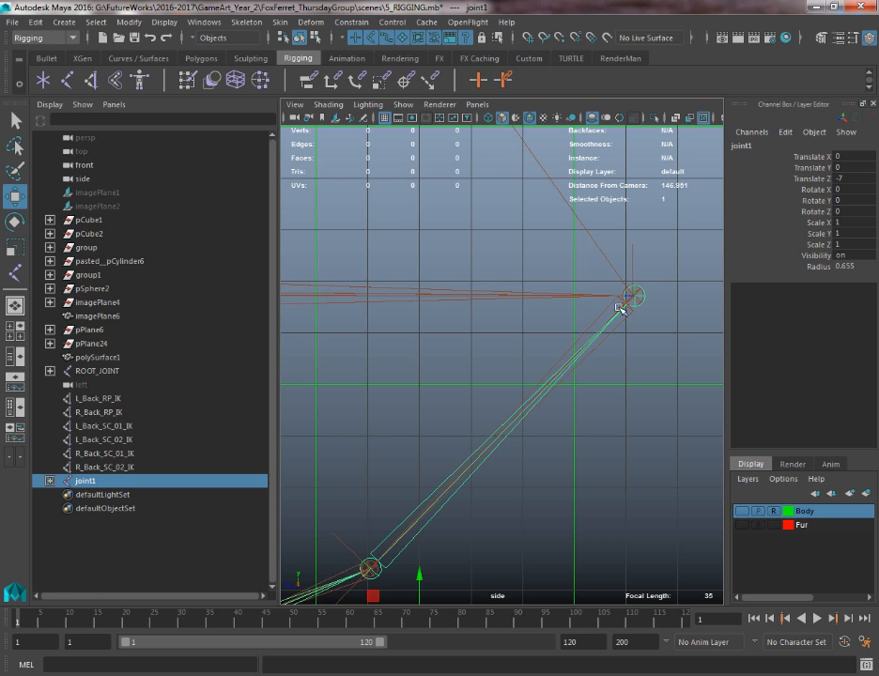
alt+middle_drag(495, 508, 573, 358)
scroll(572, 358, down, 2)
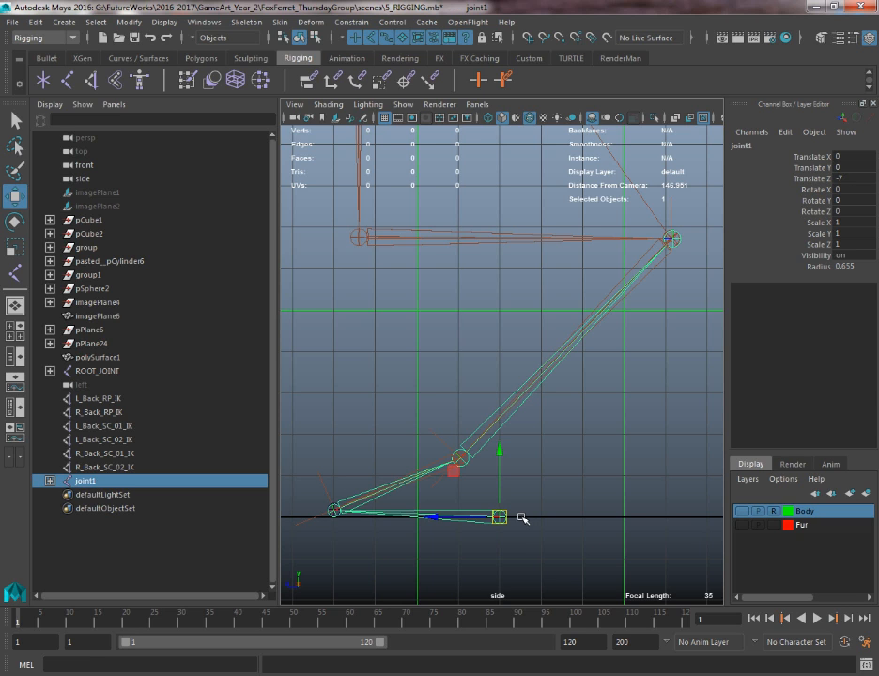
click(530, 449)
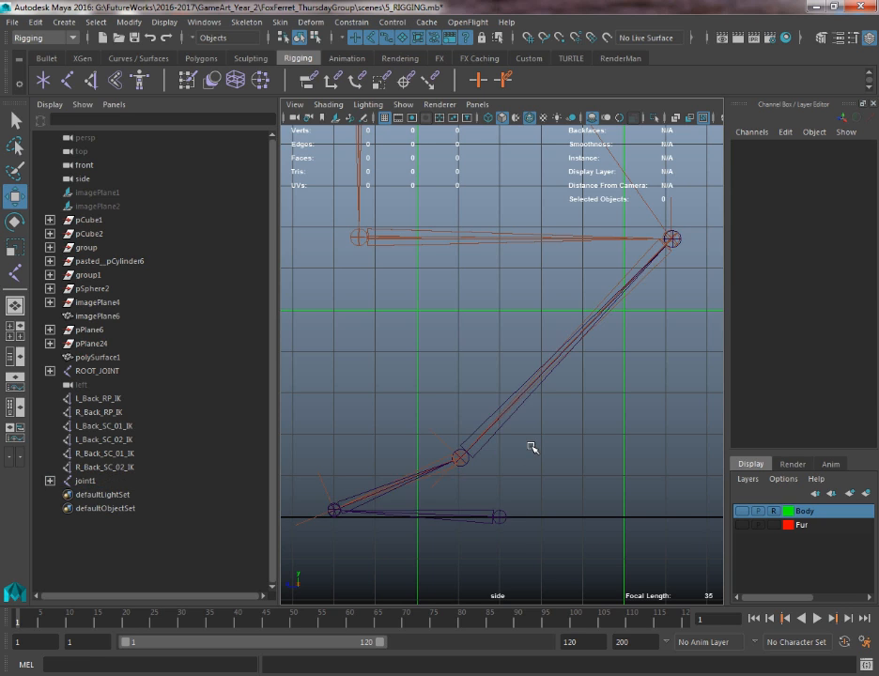
- Switch to the perspective view and orbit around the back legs to see the new chain between them
key(space)
drag(533, 427, 422, 404)
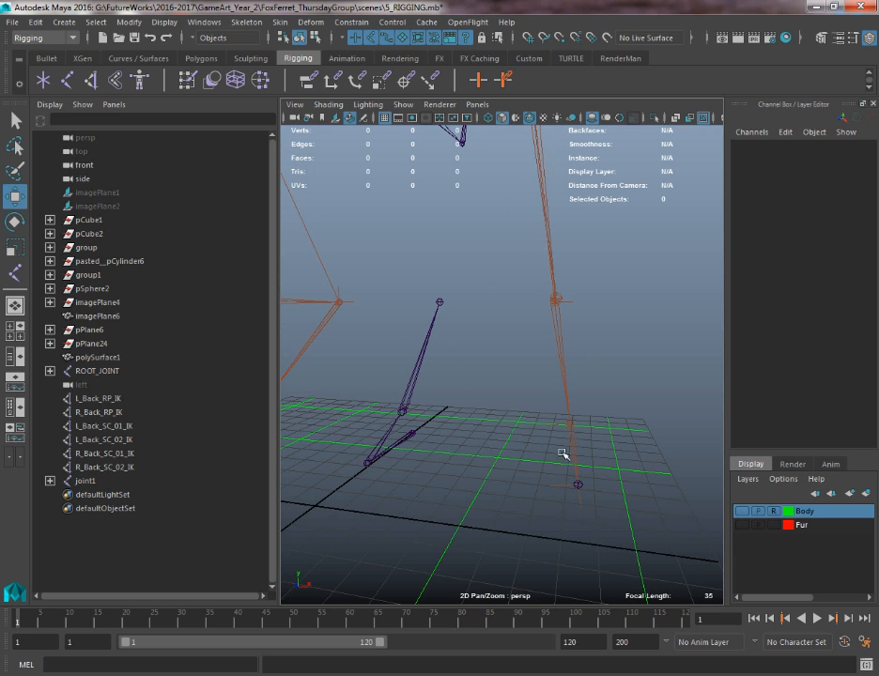
alt+drag(563, 456, 510, 312)
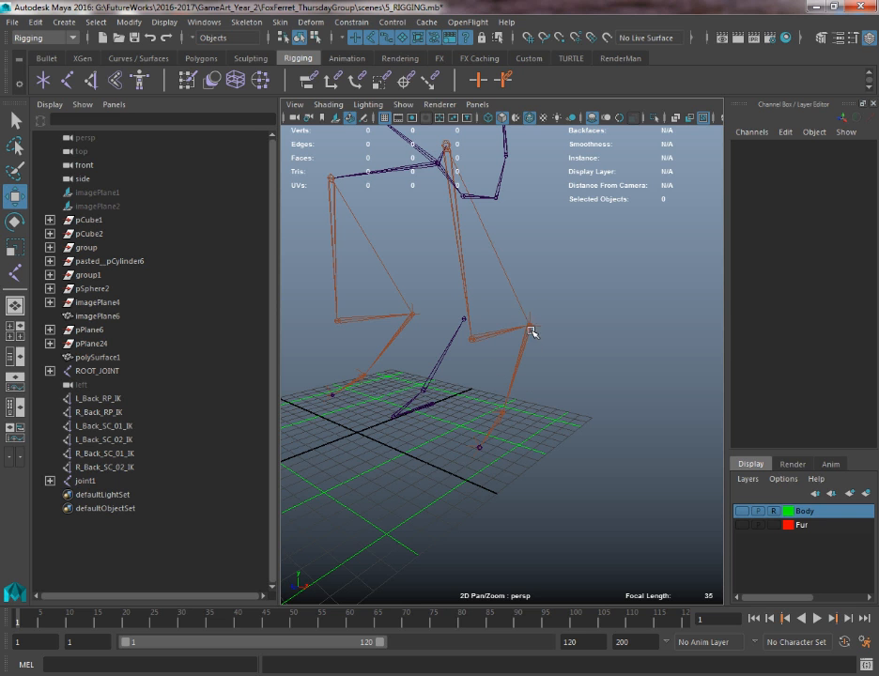
alt+drag(449, 454, 439, 490)
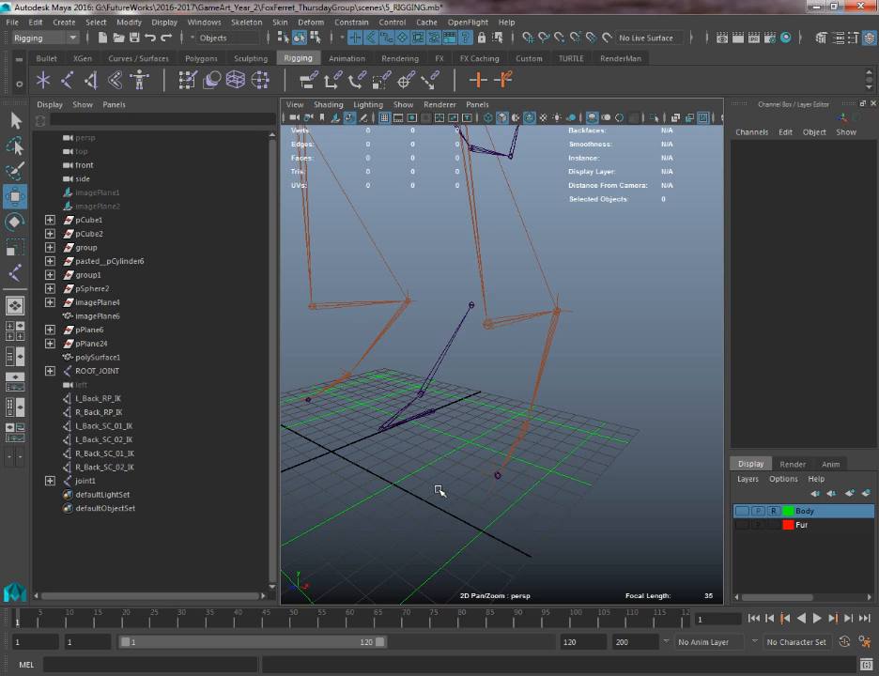
- Try moving the chain's root joint and its end joint along X, undoing each move
click(434, 411)
drag(451, 419, 459, 388)
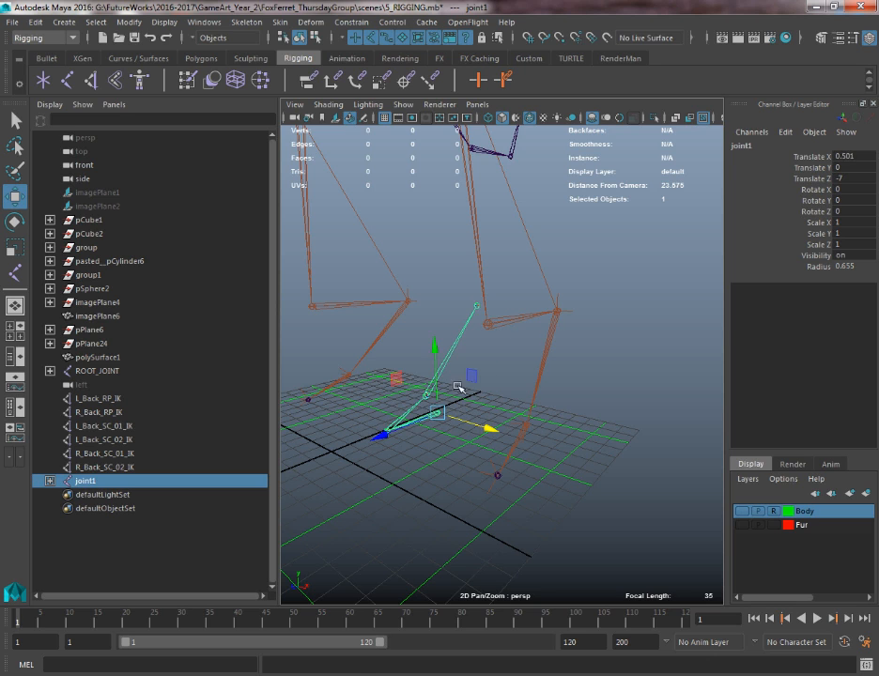
key(ctrl+z)
click(470, 304)
click(470, 305)
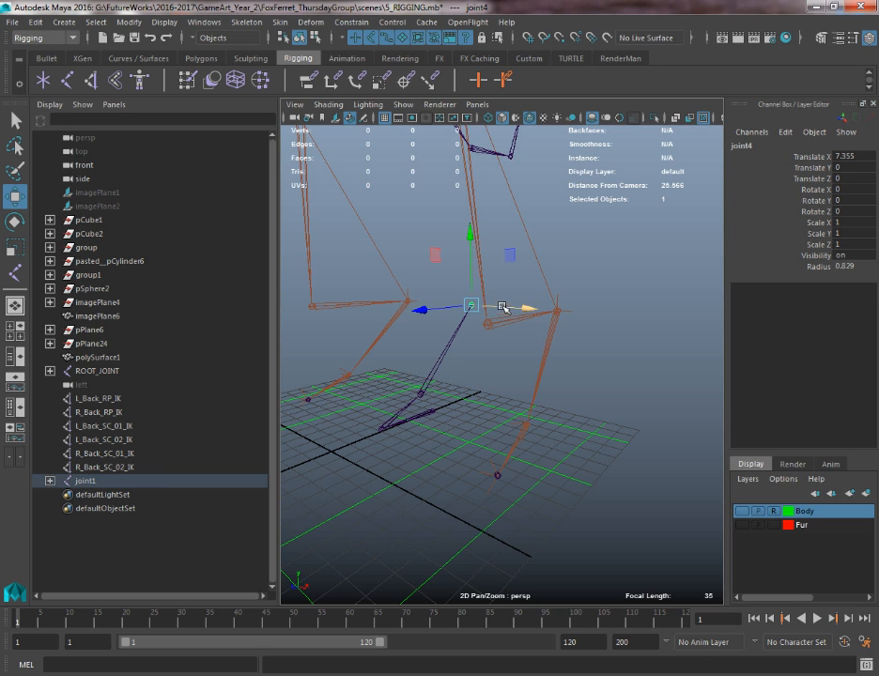
mouse_move(505, 308)
mouse_down()
mouse_move(477, 308)
mouse_move(488, 310)
mouse_up()
key(ctrl+z)
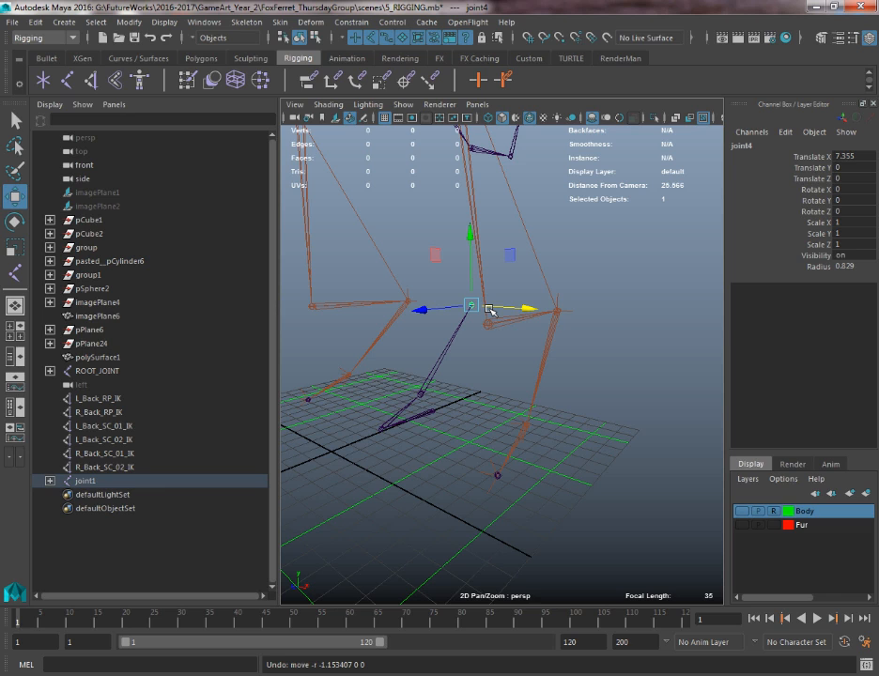
- Try snapping the chain's end joint to the left ankle and moving the whole chain to Translate X 7.995, and undo the whole-chain move
drag(491, 307, 559, 307)
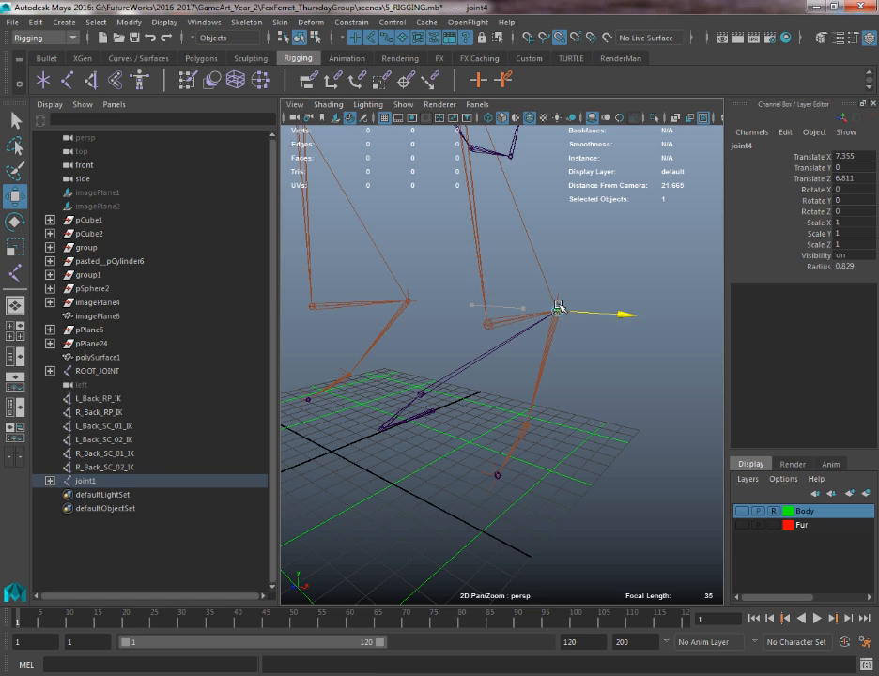
click(419, 395)
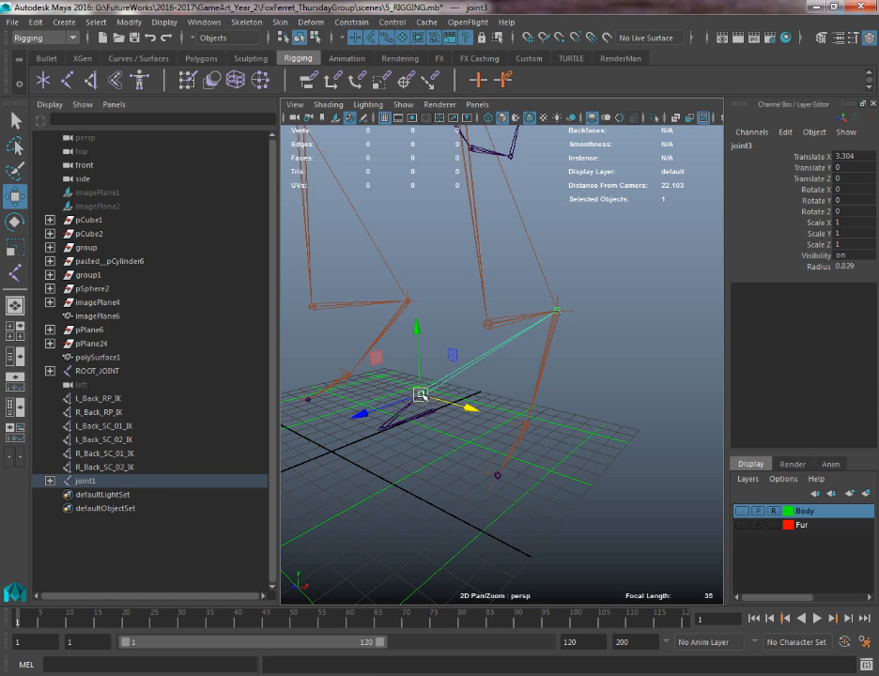
drag(455, 420, 575, 448)
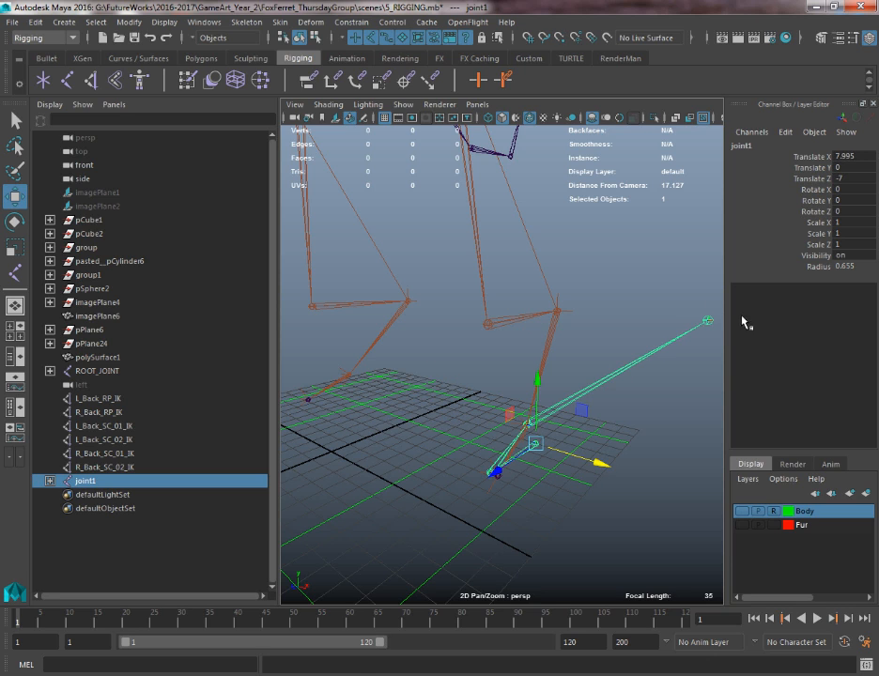
key(ctrl+z)
key(ctrl+z)
key(ctrl+z)
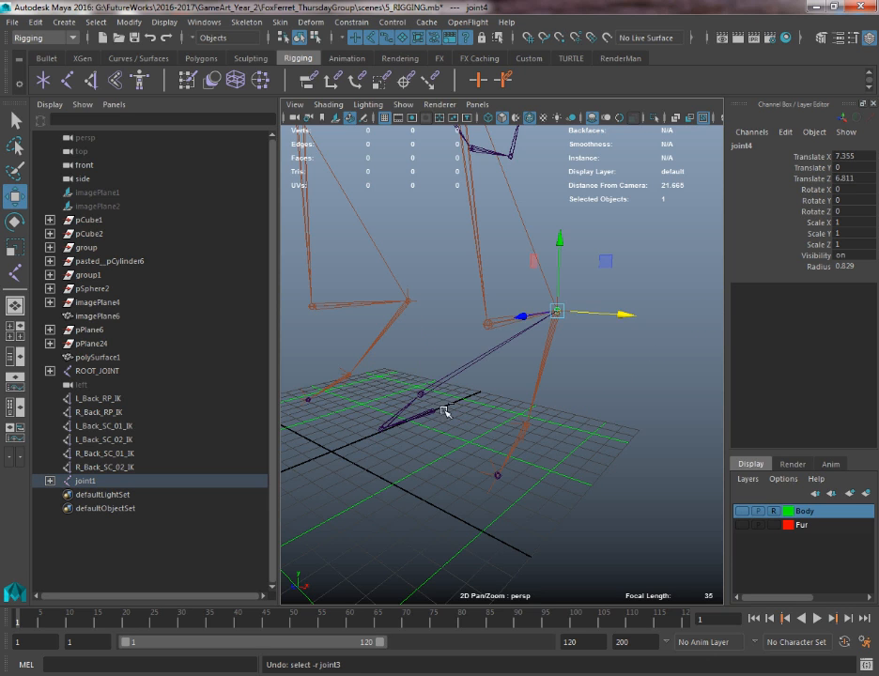
- Expand the new chain's hierarchy in the Outliner and rename its root joint L_RLJ_01_JOINT
click(436, 409)
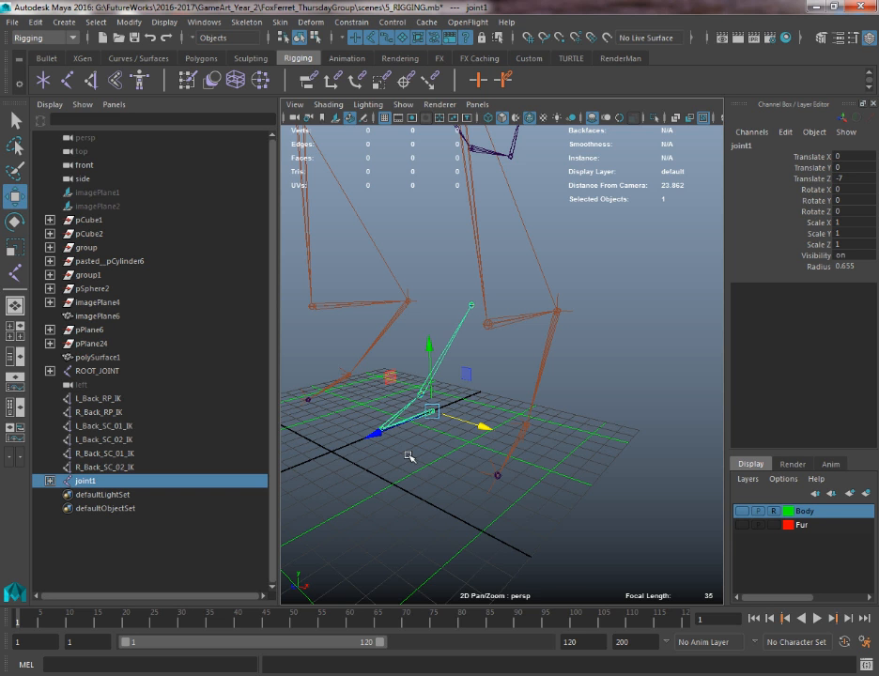
alt+right_drag(409, 456, 461, 486)
alt+middle_drag(460, 486, 515, 442)
alt+drag(456, 426, 571, 432)
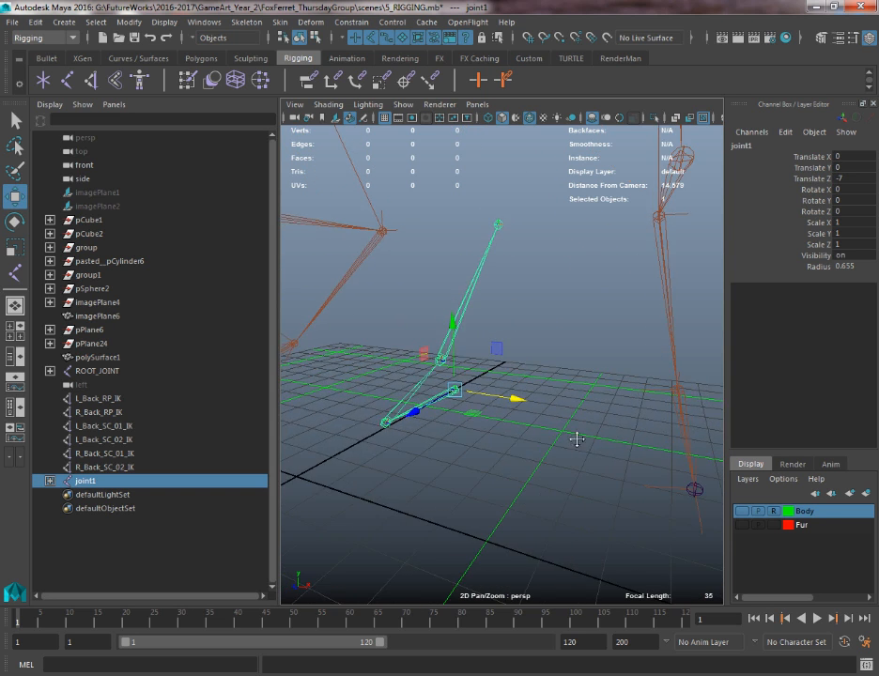
alt+middle_drag(575, 440, 463, 438)
mouse_move(422, 418)
alt+mouse_down()
mouse_move(357, 399)
mouse_move(418, 411)
alt+mouse_up()
click(49, 481)
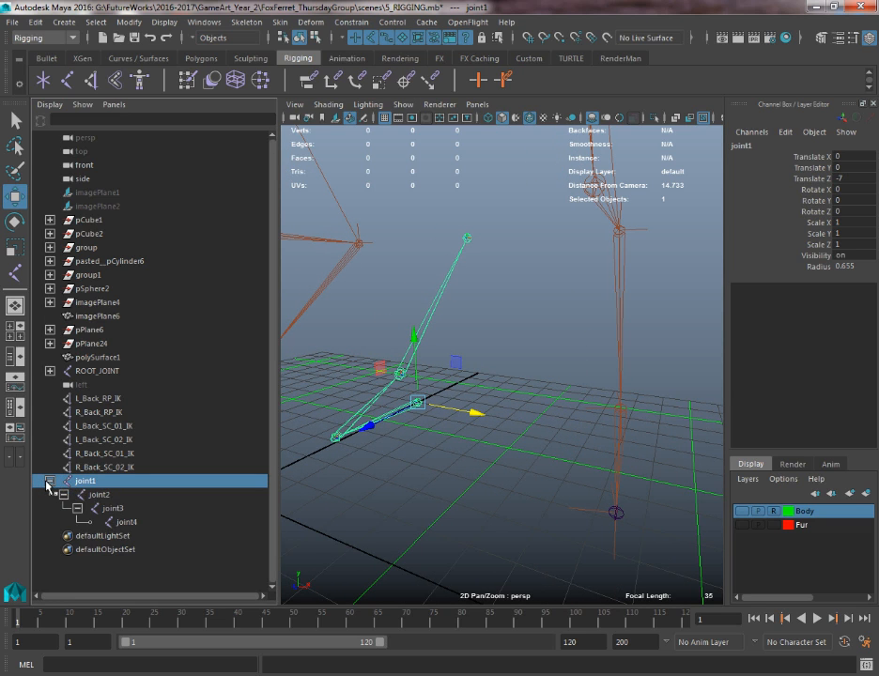
double_click(84, 481)
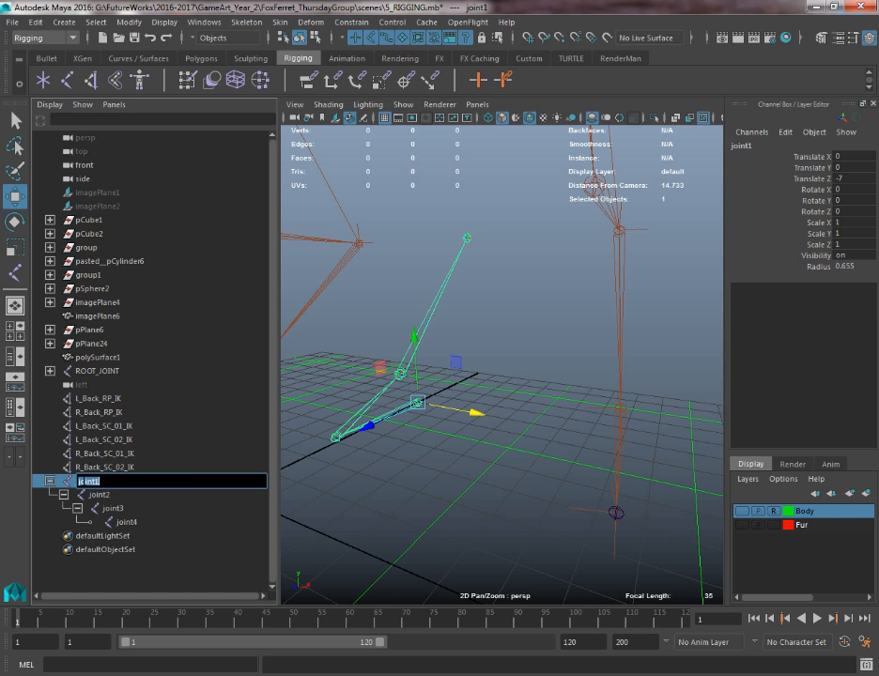
text(L_RLJ_01_JOIN)
text(T)
key(Return)
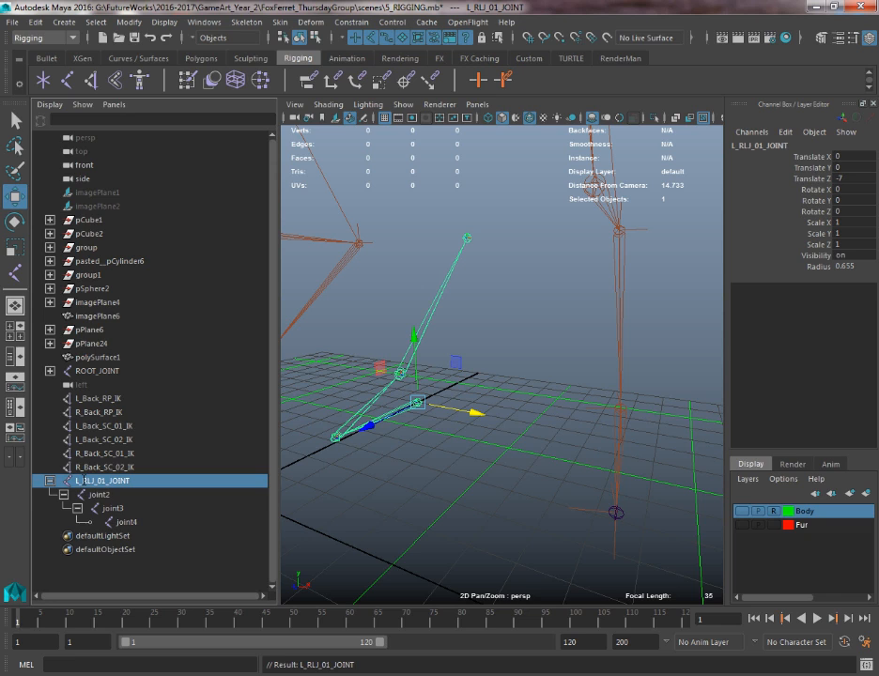
- Copy the root joint's name and rename joint2 as L_RLJ_02_JOINT
double_click(84, 481)
key(ctrl+c)
key(Tab)
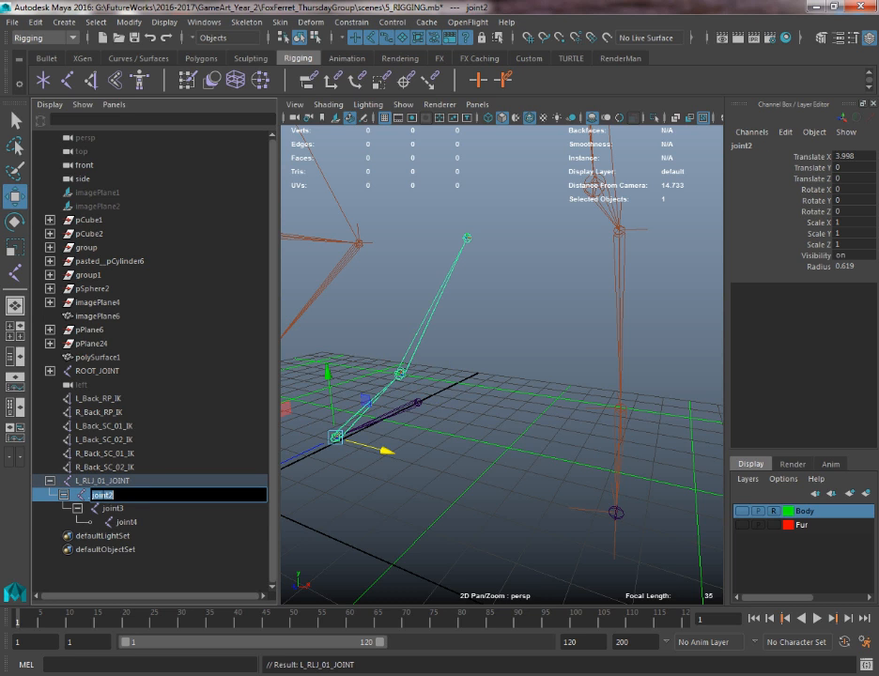
key(ctrl+v)
key(Return)
- Rename joint3 as L_RLJ_03_JOINT, reusing the copied name
double_click(176, 513)
key(ctrl+v)
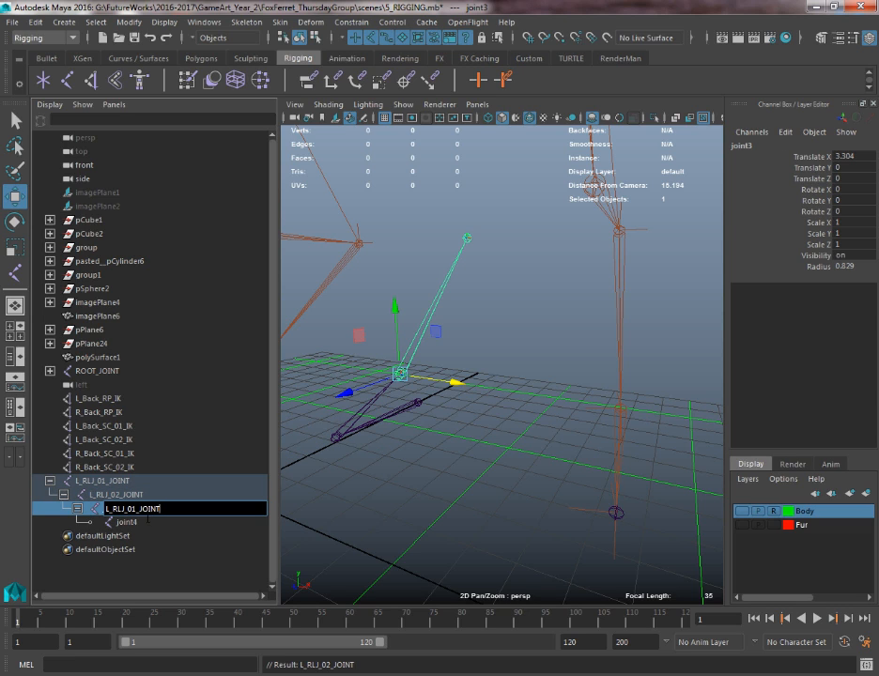
key(BackSpace)
text(3)
key(Return)
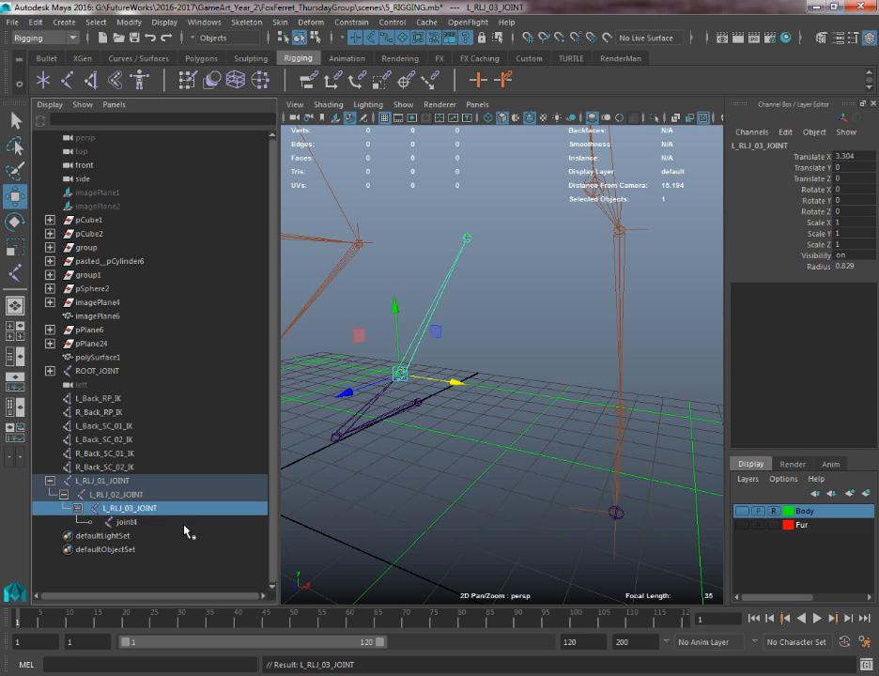
- Rename joint4 as L_RLJ_04_JOINT and clear the selection
double_click(139, 523)
key(ctrl+v)
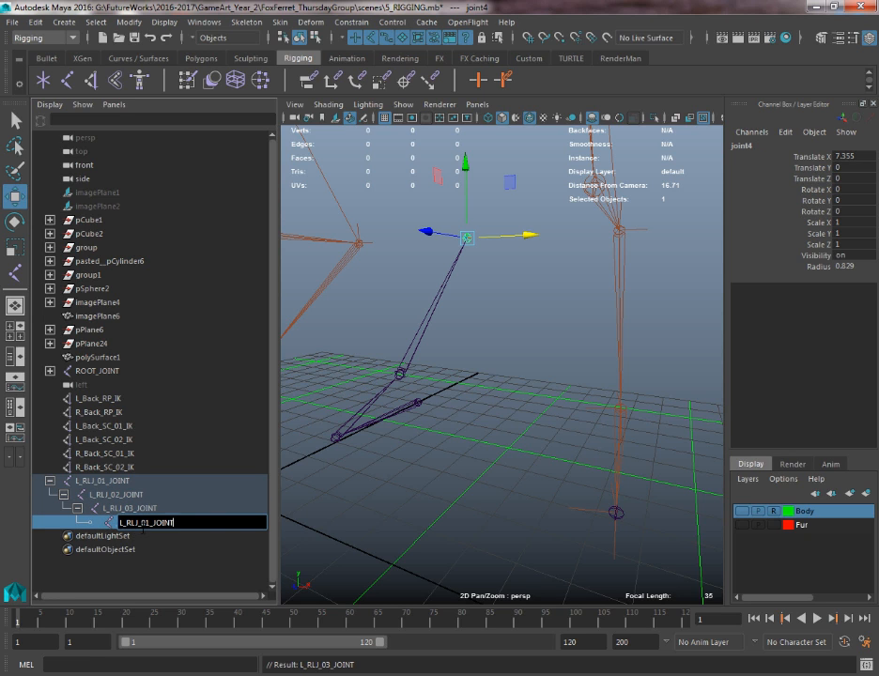
text(4)
key(Return)
click(450, 448)
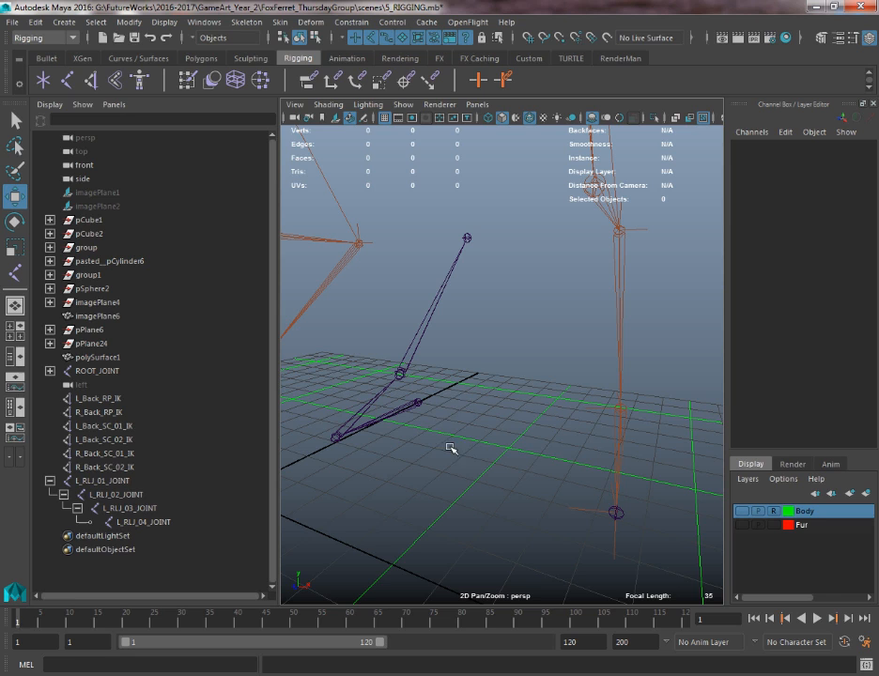
- Move L_RLJ_01_JOINT along X only, snapping it in line with L_Toe_JOINT at a Translate X of about 8
click(418, 401)
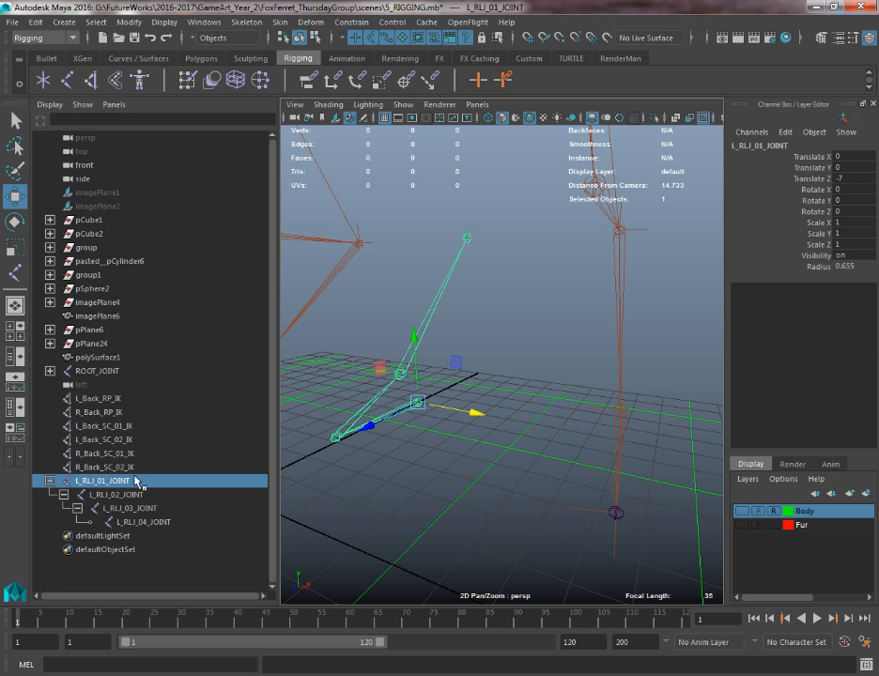
alt+drag(456, 475, 433, 420)
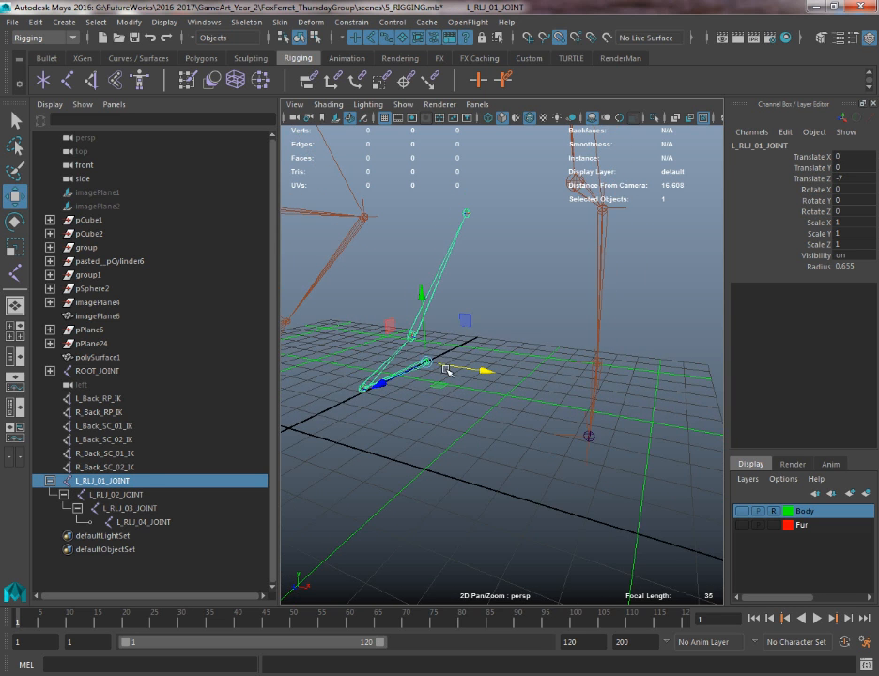
alt+drag(448, 371, 428, 371)
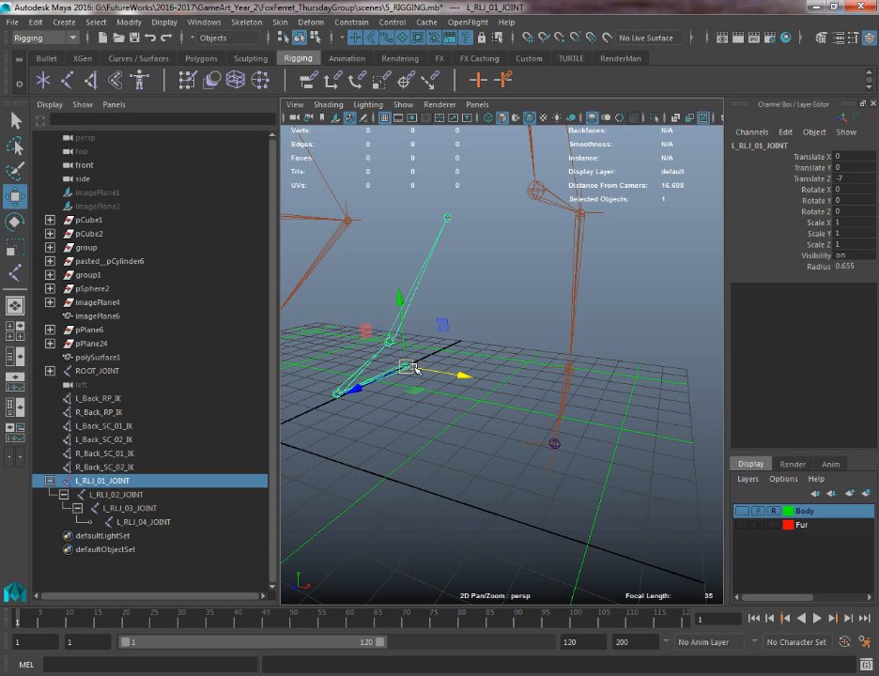
alt+drag(410, 366, 392, 364)
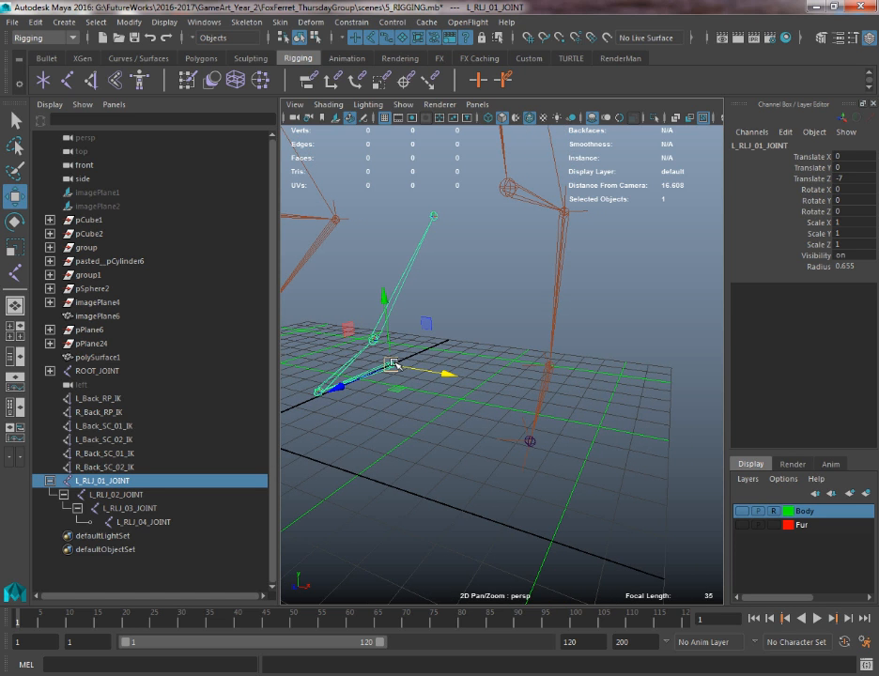
key(b)
click(551, 366)
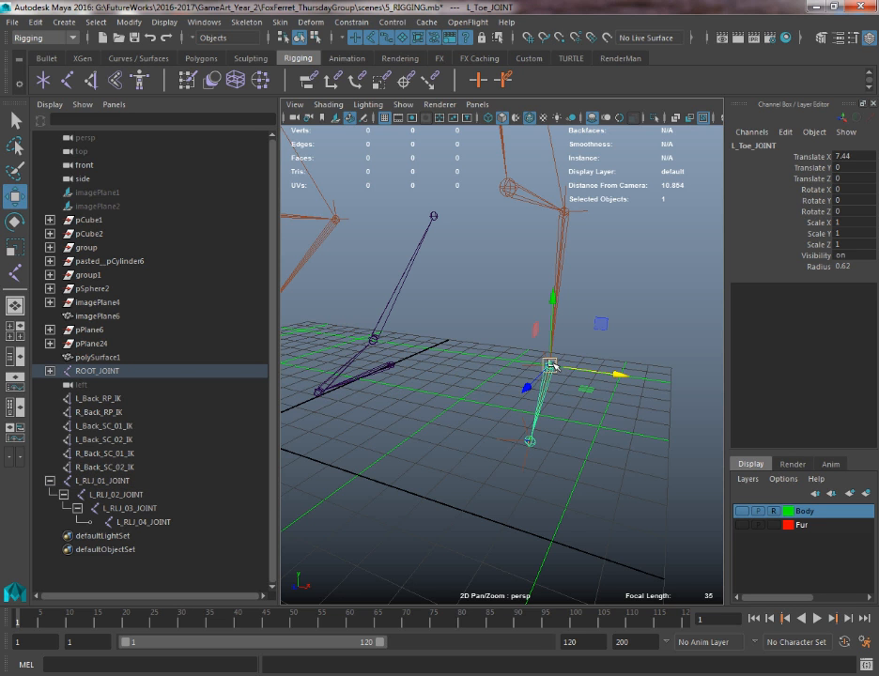
alt+drag(551, 365, 515, 372)
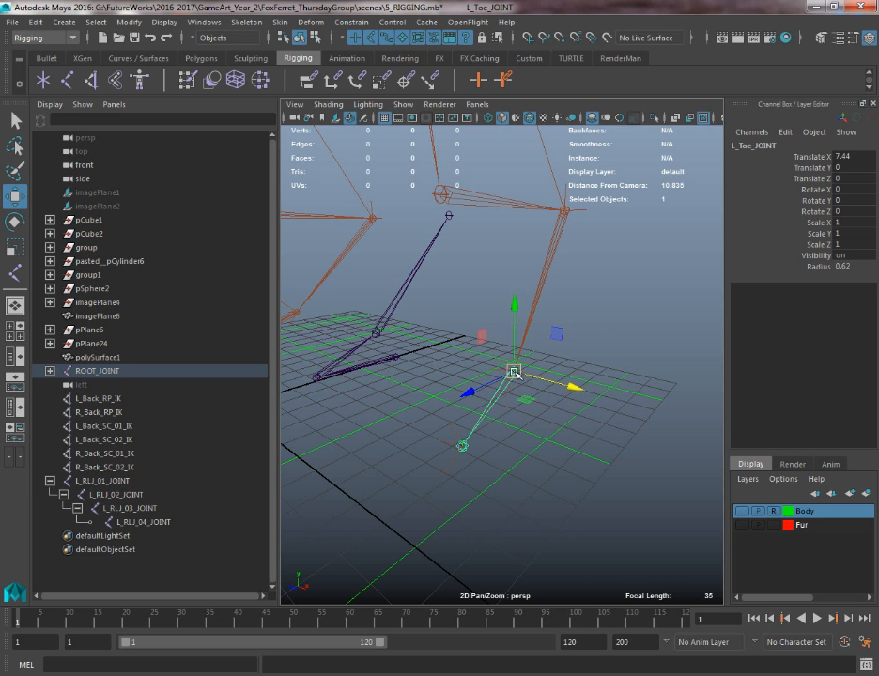
click(392, 355)
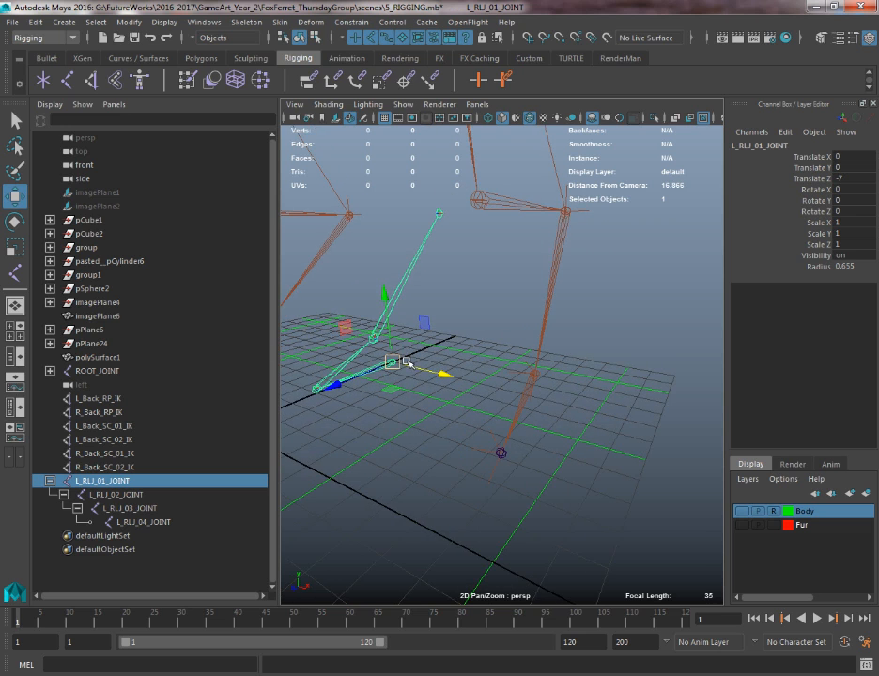
key(v)
drag(414, 366, 414, 366)
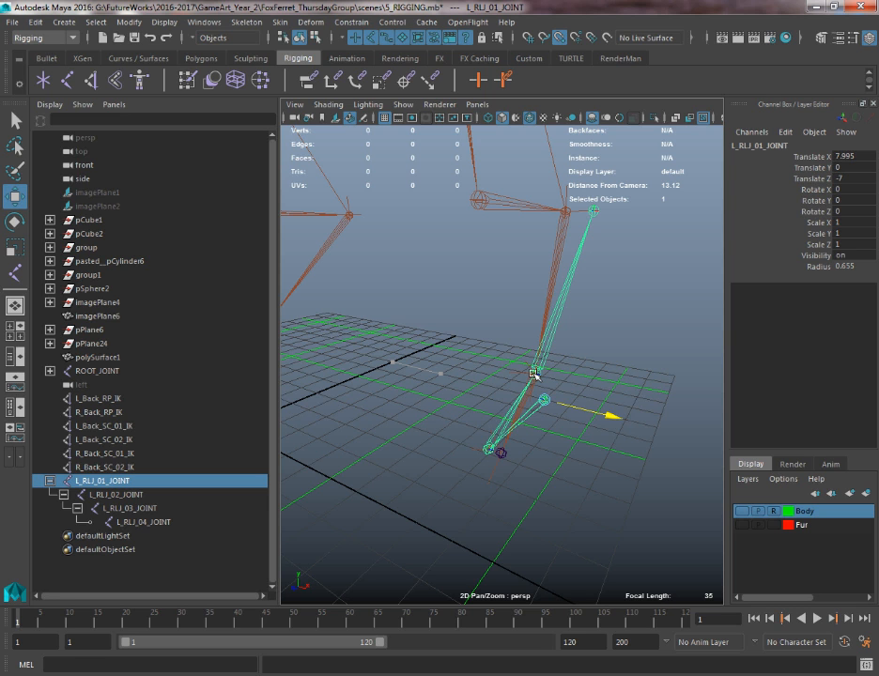
drag(535, 374, 537, 382)
- Inspect the overlap around the left toe and locate L_Toe_JOINT in the ROOT_JOINT hierarchy, collapsing the hierarchy again
alt+right_drag(536, 381, 582, 409)
alt+drag(583, 409, 512, 436)
key(q)
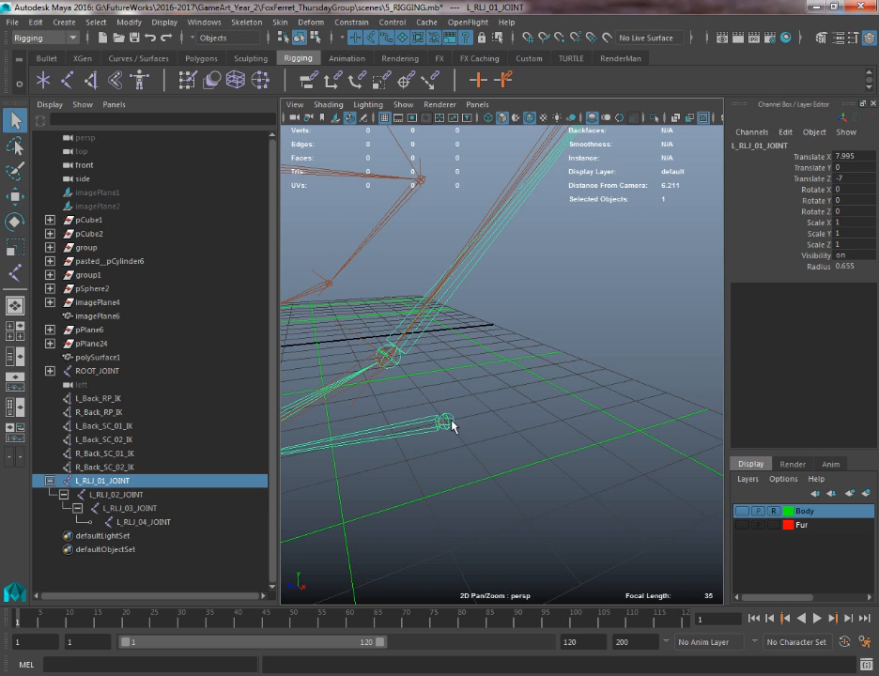
alt+drag(443, 414, 459, 419)
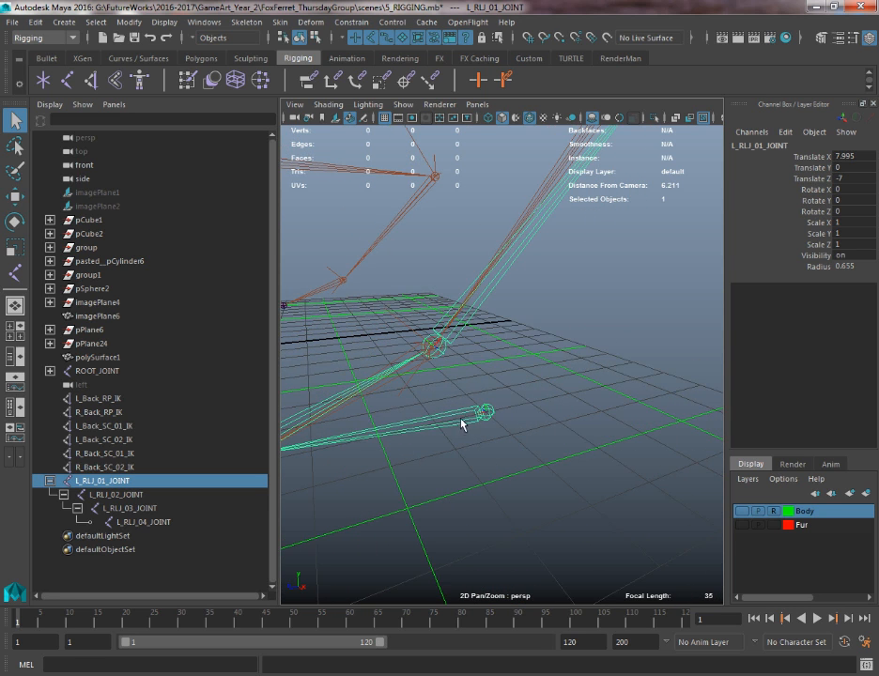
click(427, 342)
click(424, 345)
click(414, 357)
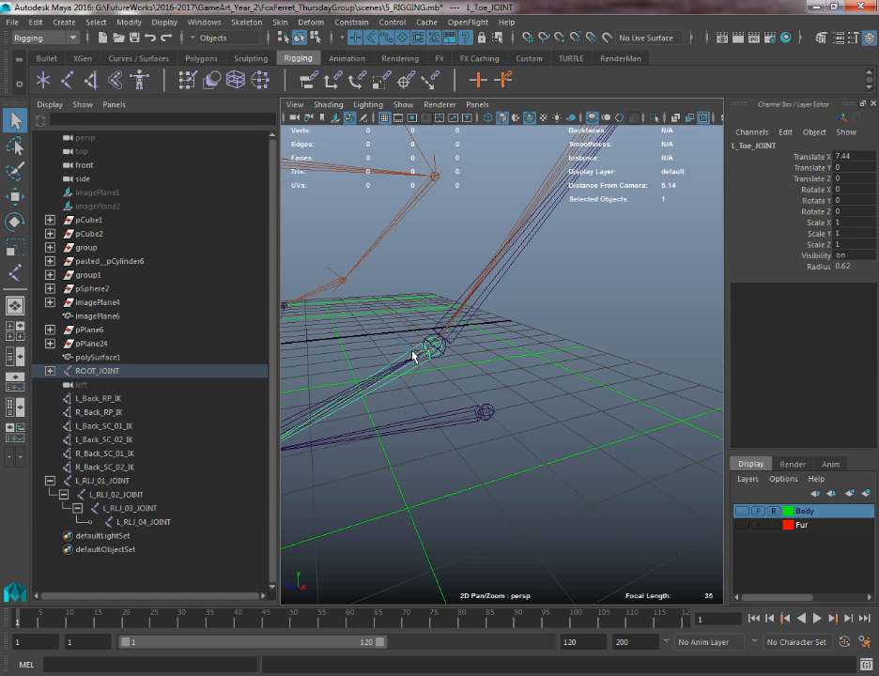
shift+click(50, 371)
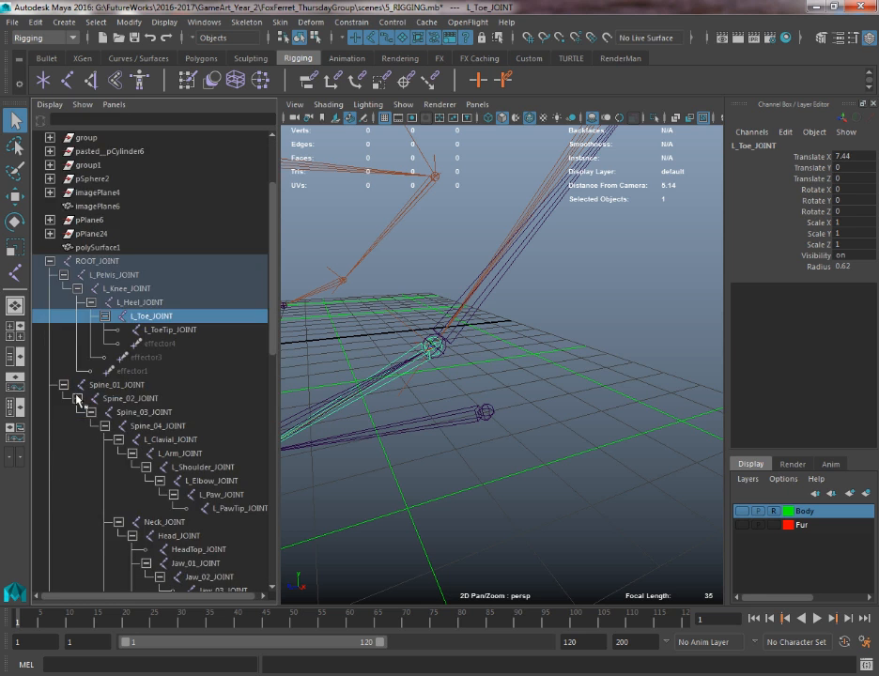
scroll(161, 331, down, 3)
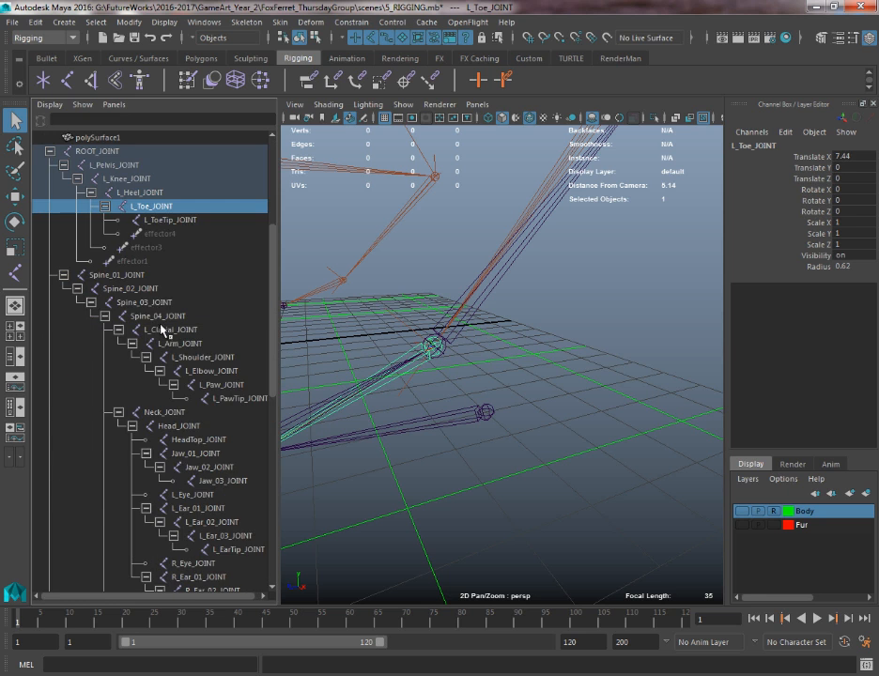
click(49, 152)
- Snap L_RLJ_02_JOINT onto the left leg's toe tip joint
click(486, 415)
alt+drag(381, 417, 495, 430)
scroll(495, 430, up, 3)
alt+middle_drag(496, 430, 446, 397)
scroll(447, 397, down, 3)
alt+drag(446, 396, 459, 415)
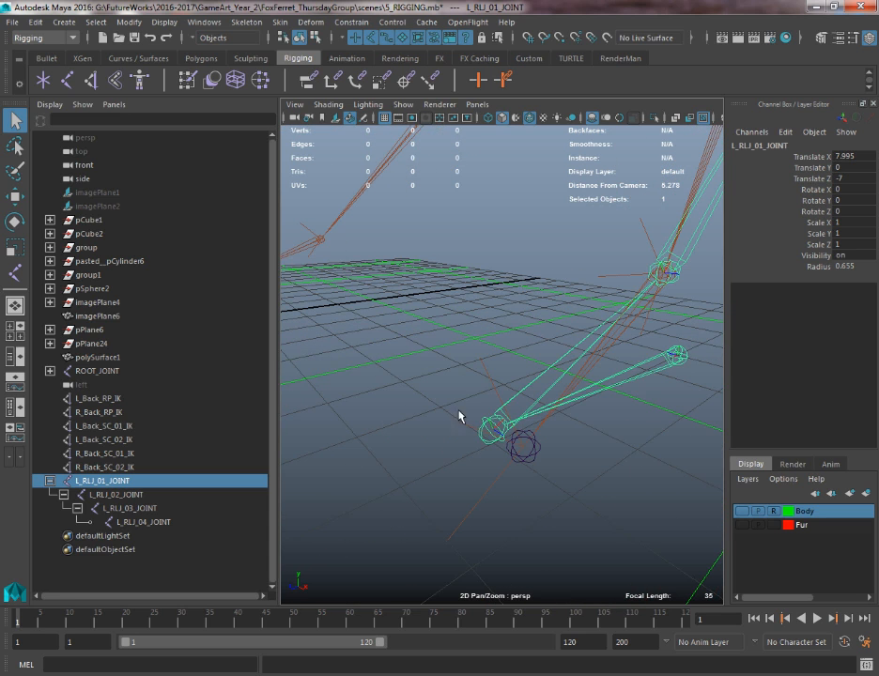
click(491, 430)
key(w)
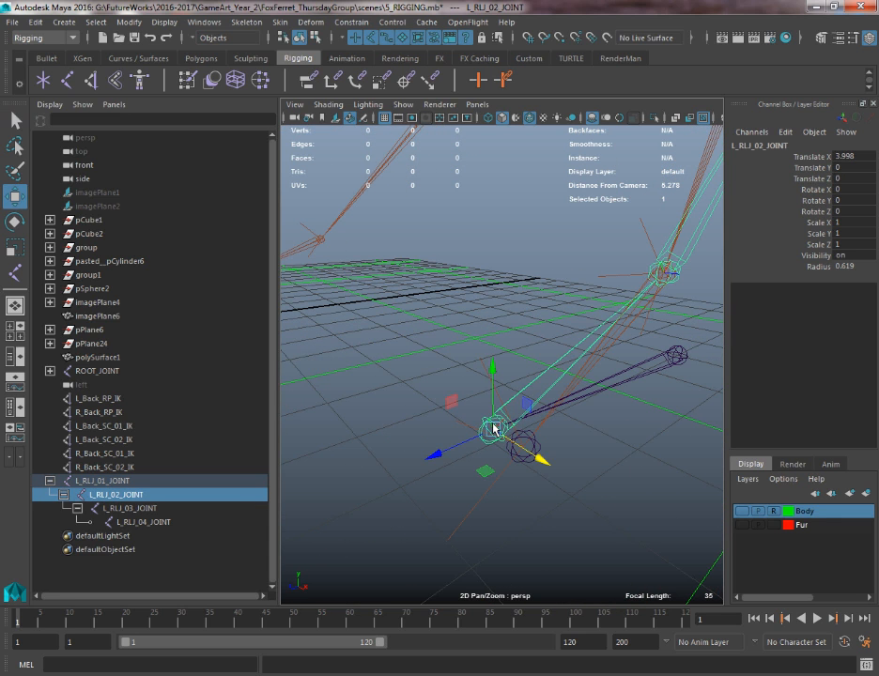
key(v)
drag(493, 430, 537, 450)
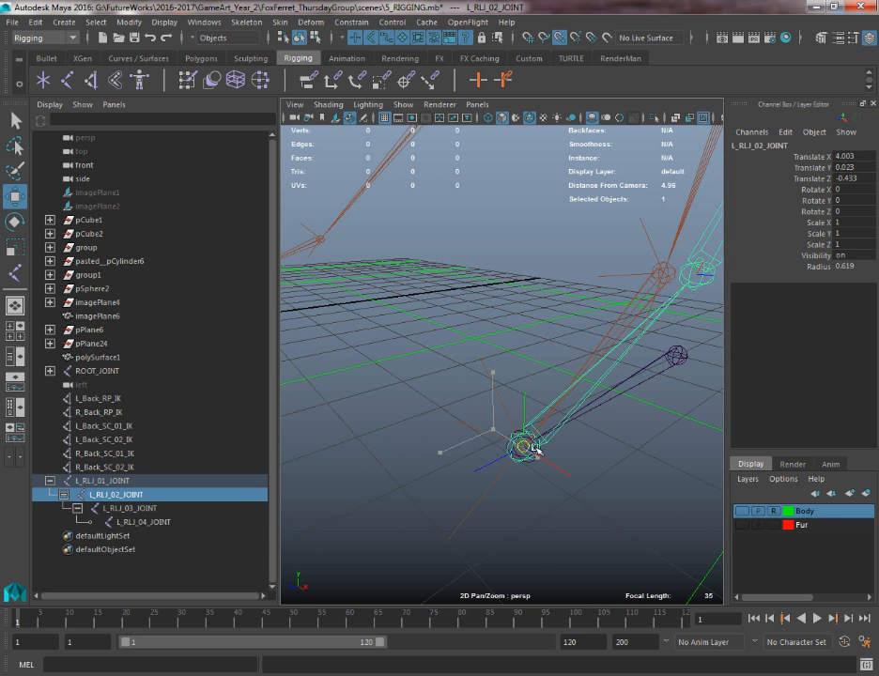
- Snap L_RLJ_03_JOINT onto L_Toe_JOINT of the left leg
alt+middle_drag(641, 387, 500, 470)
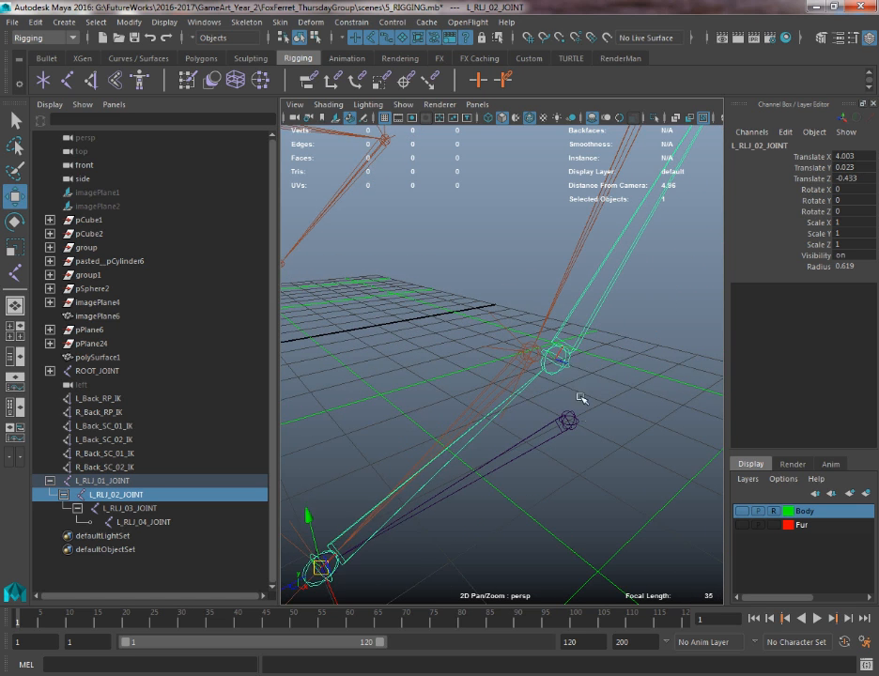
click(561, 362)
drag(559, 361, 529, 355)
- Snap L_RLJ_04_JOINT, the end of the chain, onto the left leg's heel joint
alt+middle_drag(529, 354, 458, 543)
click(649, 294)
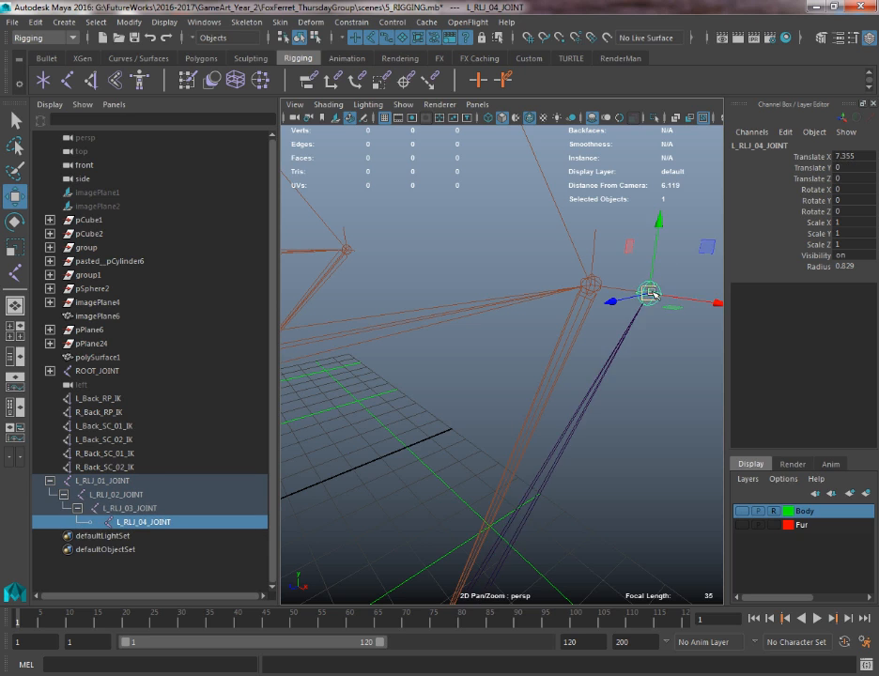
key(v)
drag(649, 294, 611, 285)
- Check the alignment of the reverse-foot chain with the left leg, going through L_RLJ_01_JOINT to L_RLJ_04_JOINT one by one
alt+right_drag(524, 402, 483, 349)
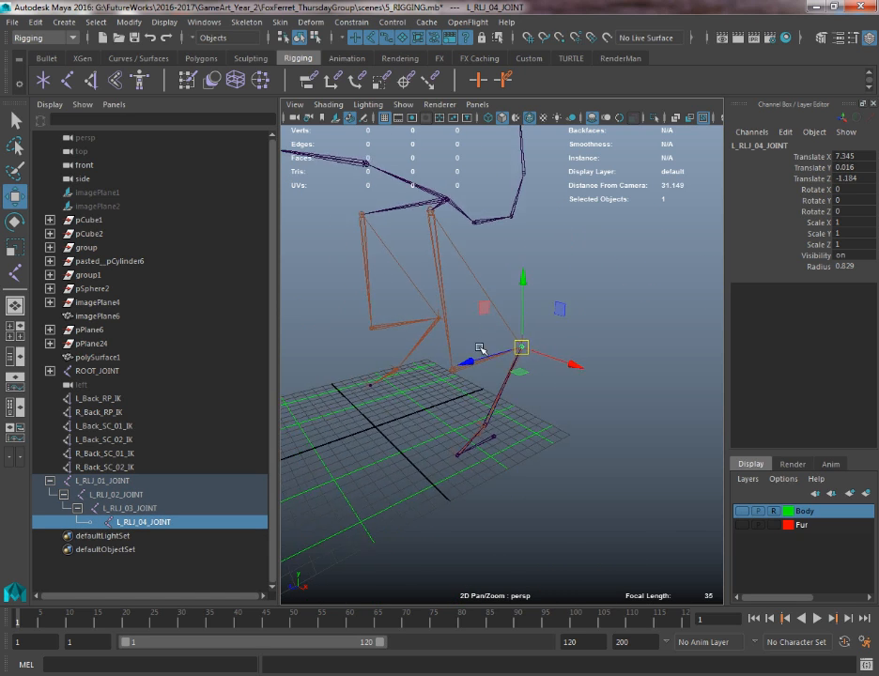
alt+middle_drag(483, 349, 485, 326)
alt+right_drag(498, 395, 522, 453)
alt+middle_drag(521, 453, 520, 428)
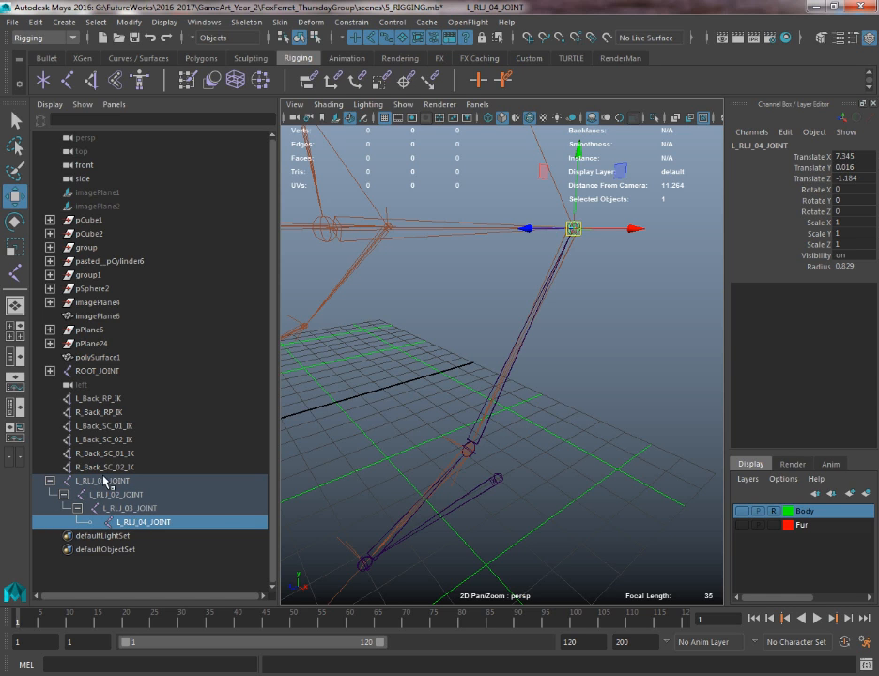
alt+drag(538, 490, 553, 408)
click(553, 406)
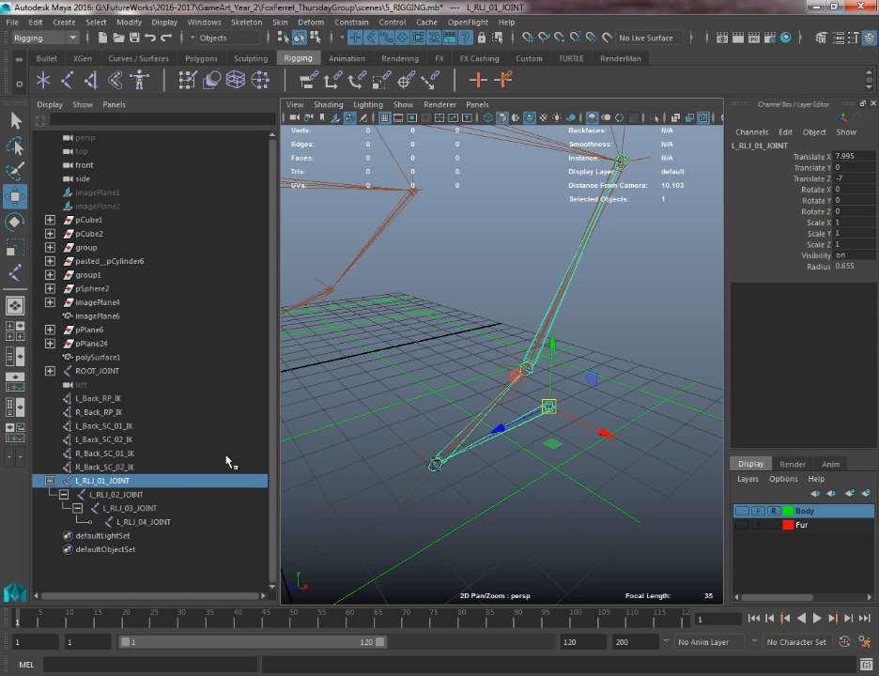
click(114, 497)
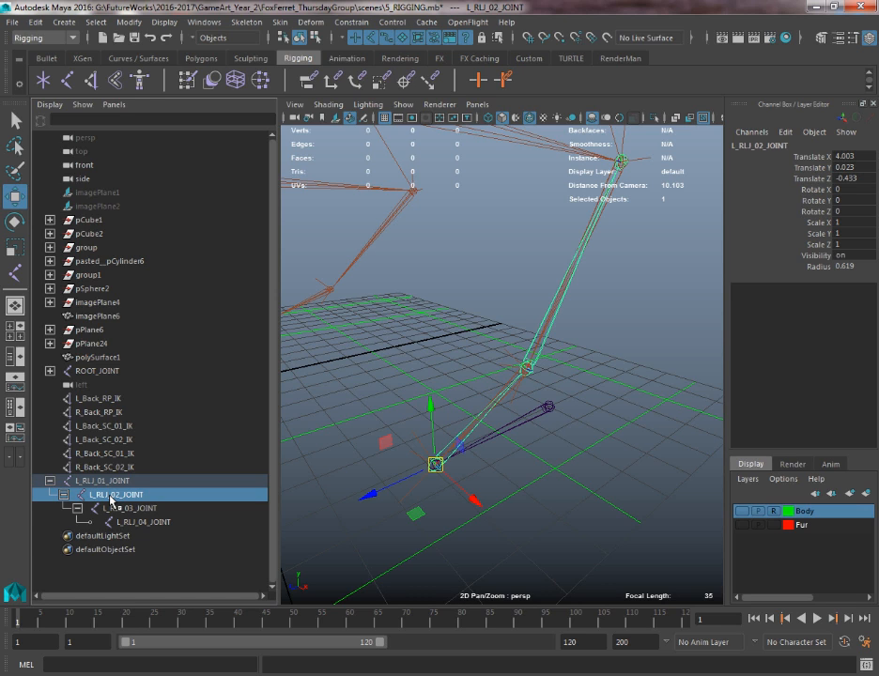
click(126, 508)
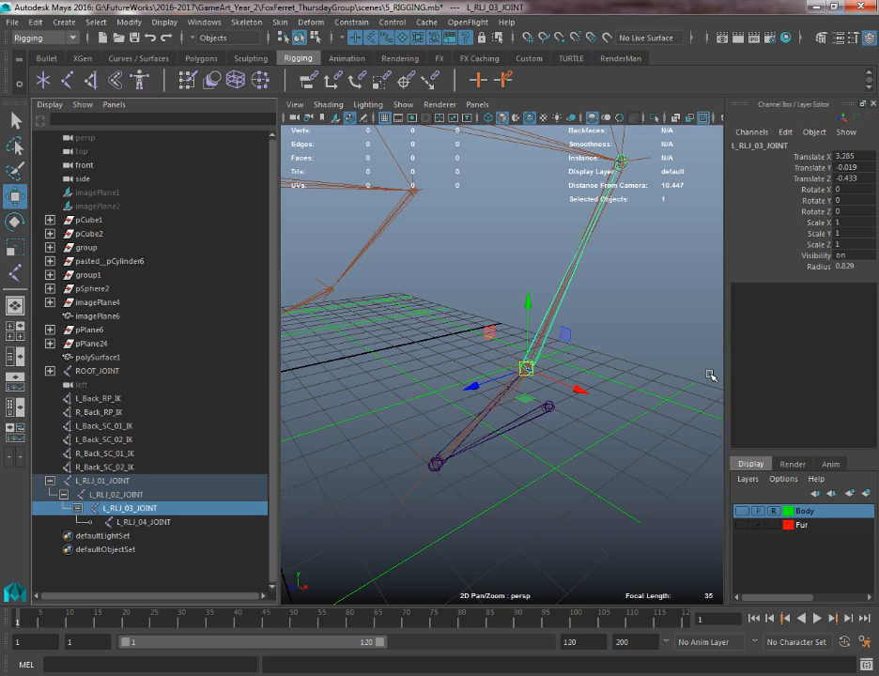
click(150, 523)
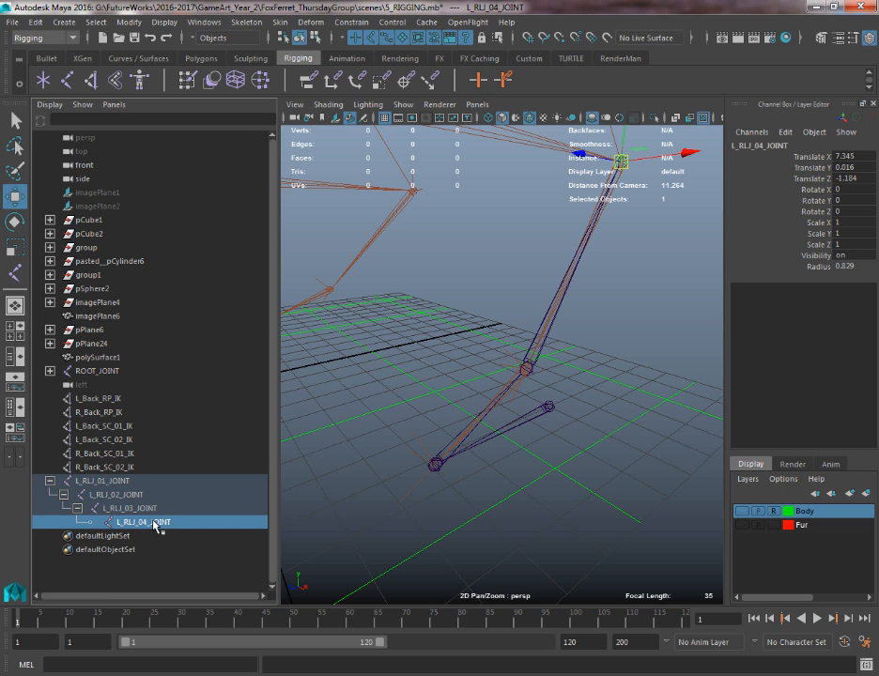
alt+drag(517, 227, 422, 323)
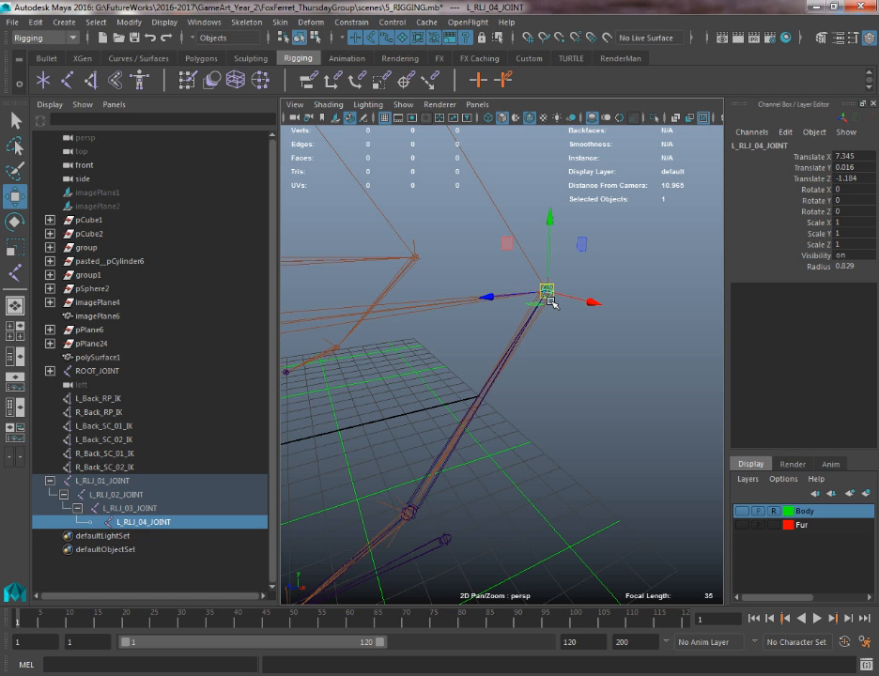
alt+middle_drag(468, 393, 559, 290)
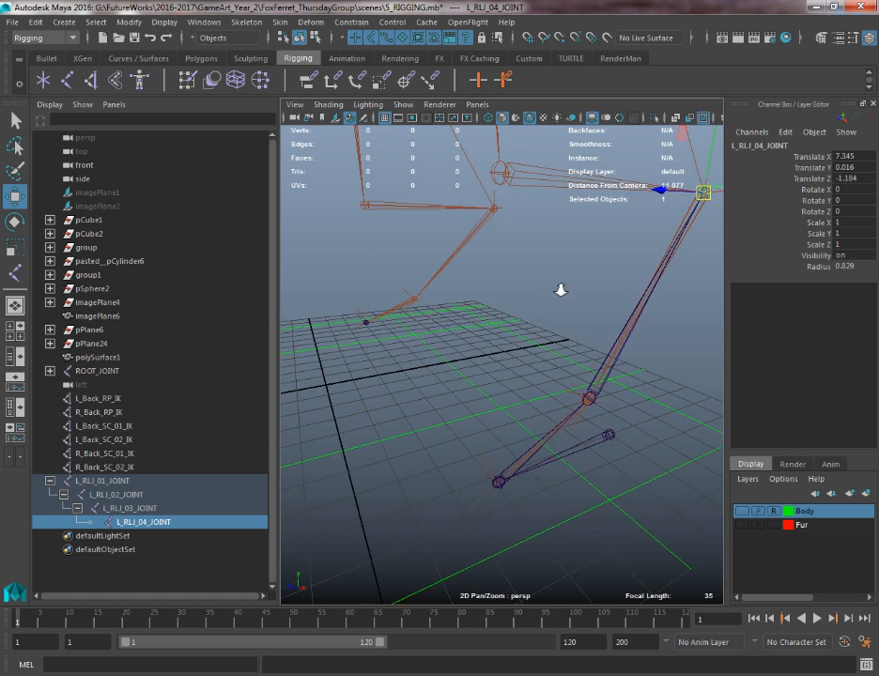
scroll(562, 294, down, 3)
click(577, 411)
alt+middle_drag(600, 349, 557, 379)
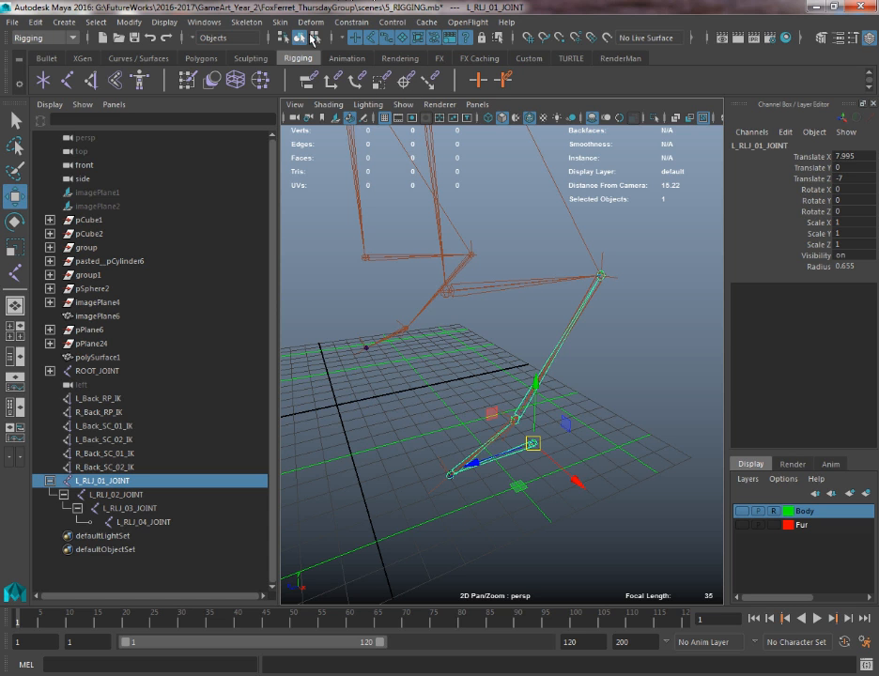
- Show the chain's local rotation axes in component mode and rotate L_RLJ_04_JOINT's axis about X to line up with the bone below it
key(F8)
alt+drag(630, 149, 563, 185)
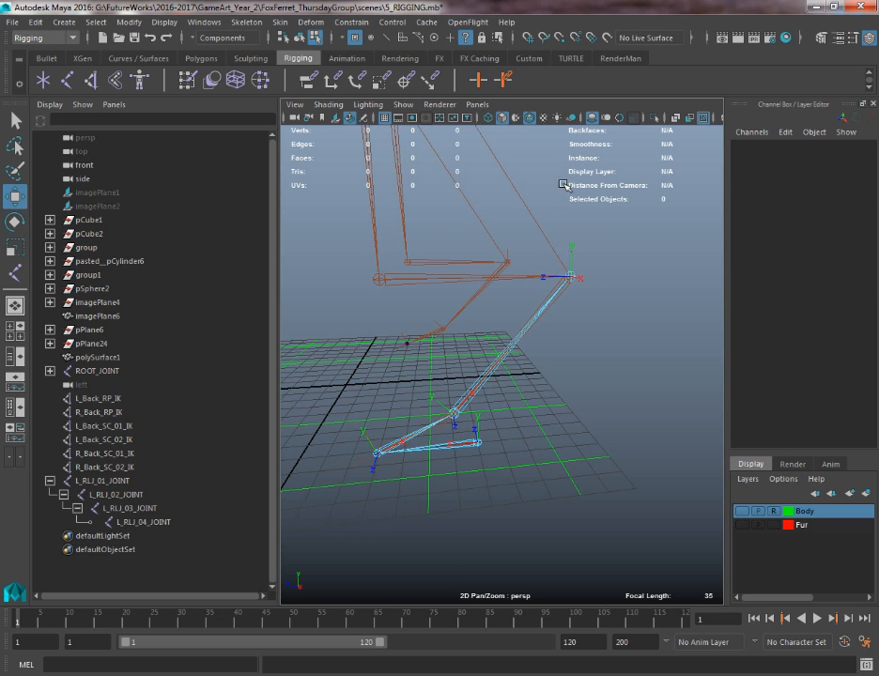
click(572, 274)
key(e)
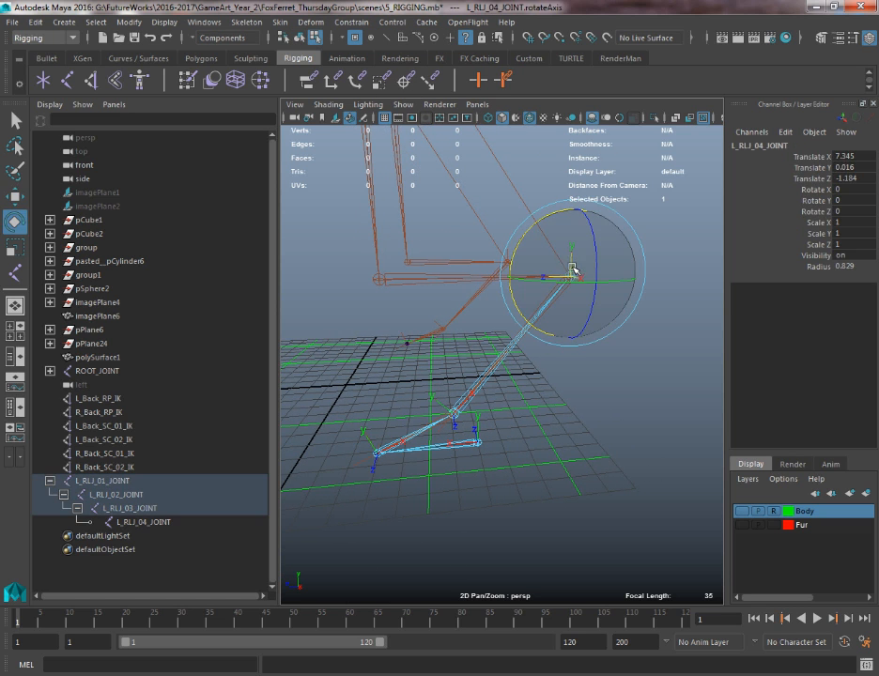
click(527, 234)
drag(520, 306, 554, 338)
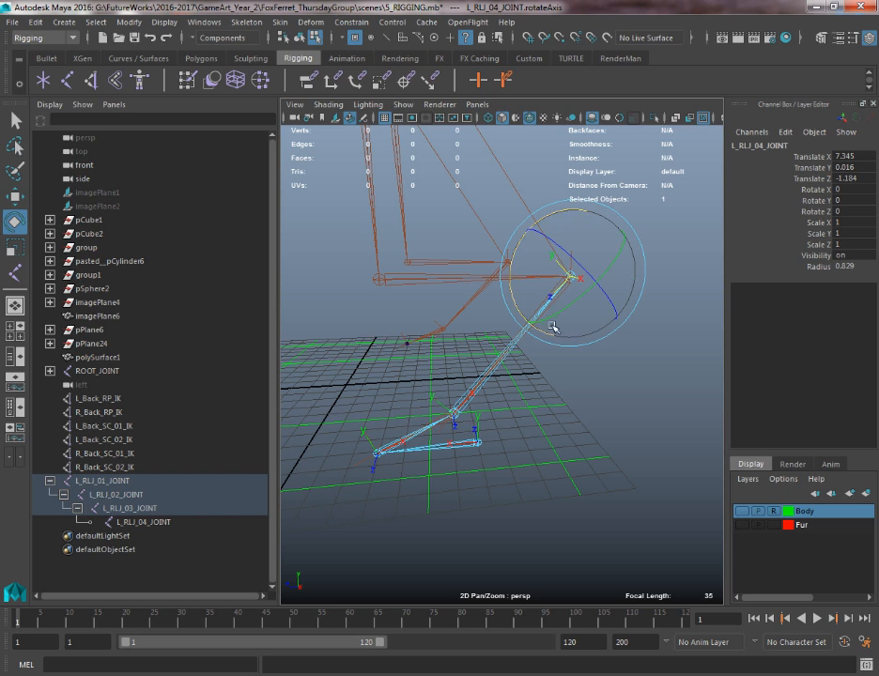
key(ctrl+z)
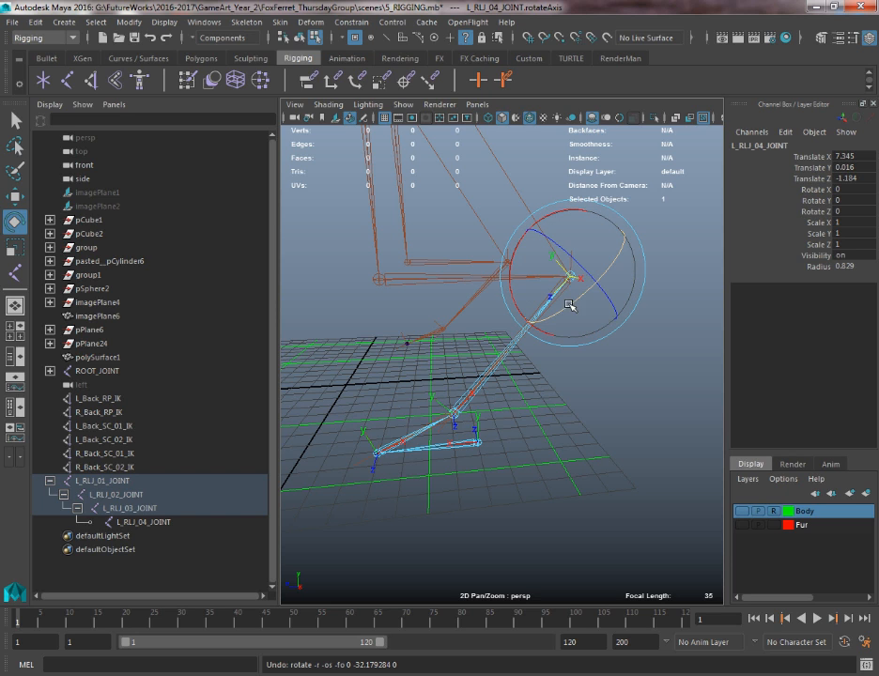
drag(569, 305, 485, 287)
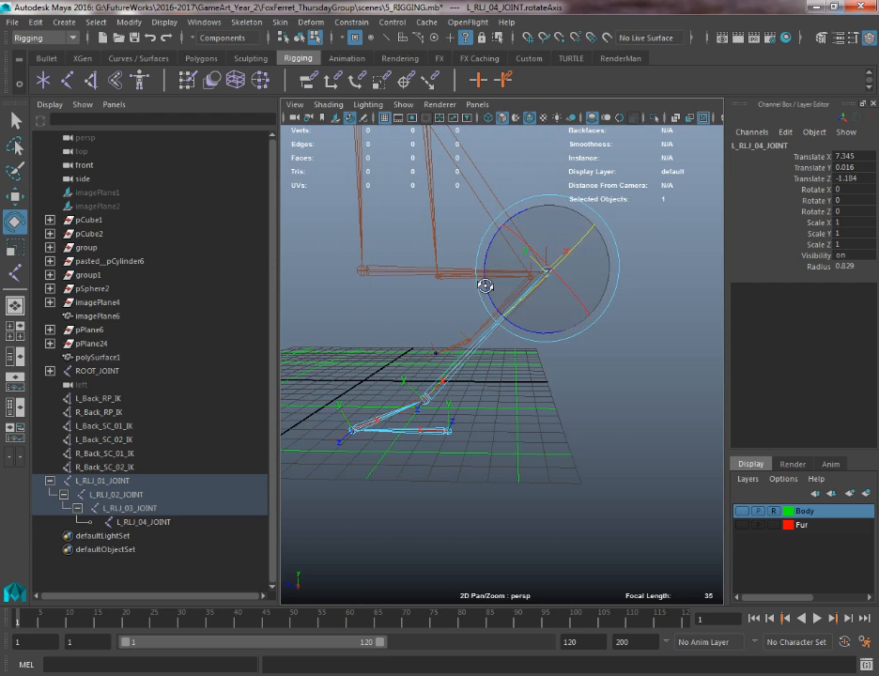
- Deselect the rotation axis and return to object selection mode with L_RLJ_01_JOINT selected
key(q)
click(606, 265)
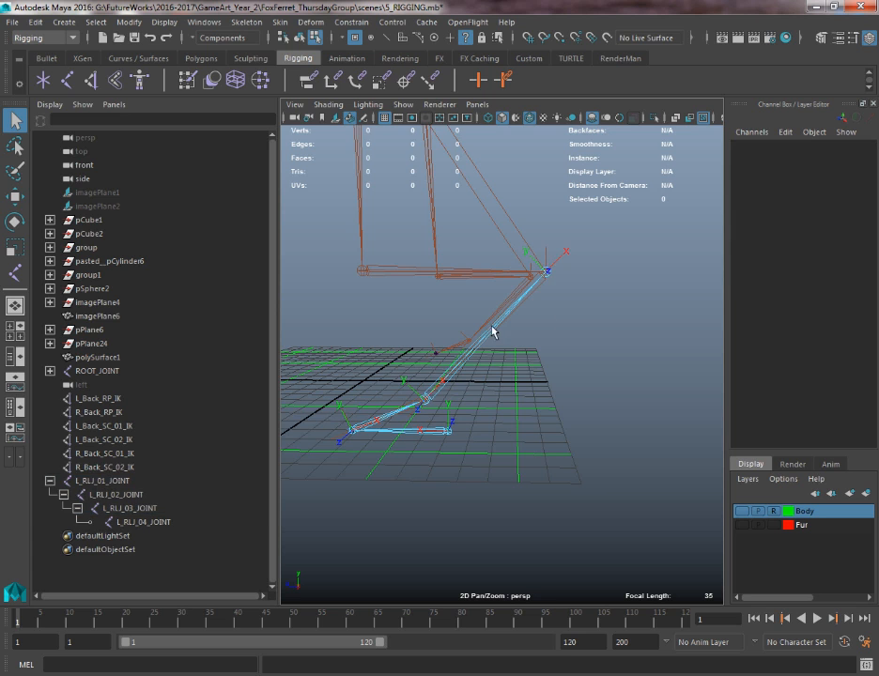
alt+drag(477, 350, 537, 351)
click(299, 37)
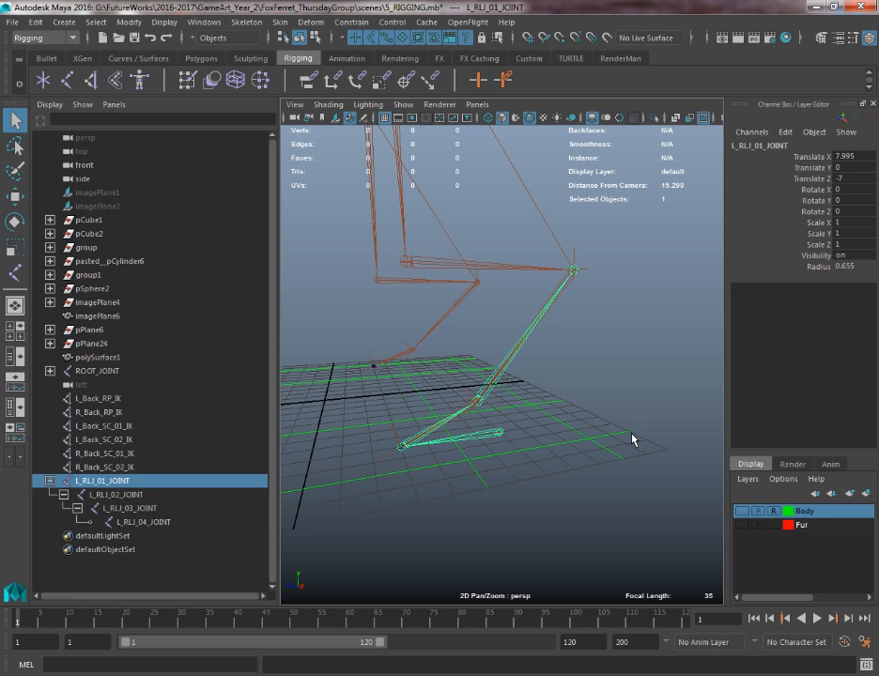
alt+drag(633, 439, 373, 430)
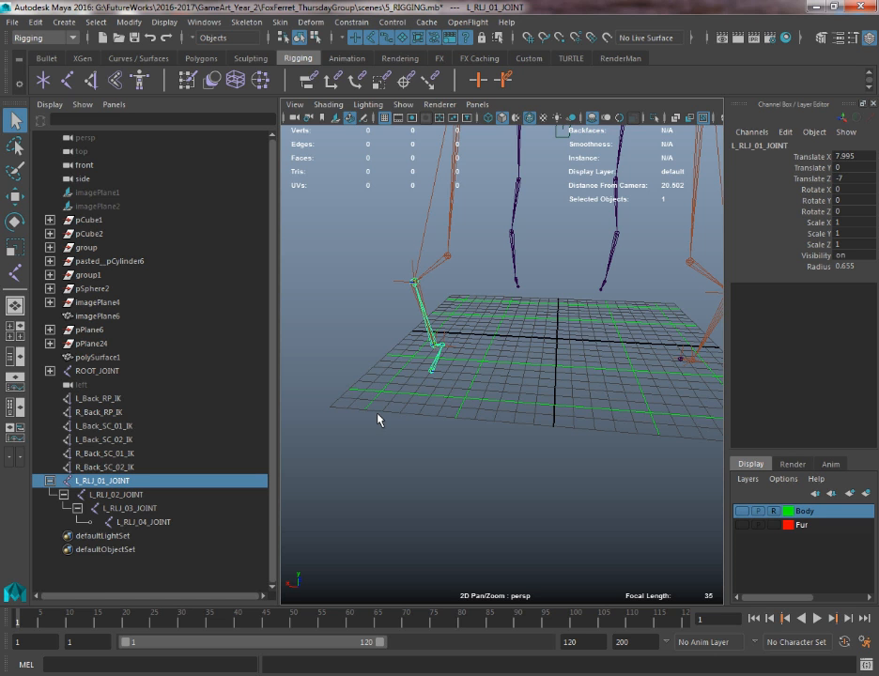
- Mirror the L_RLJ_01_JOINT chain across YZ with the Orientation function, replacing L_ with R_ in the names, and clear the selection
alt+drag(378, 419, 471, 462)
key(w)
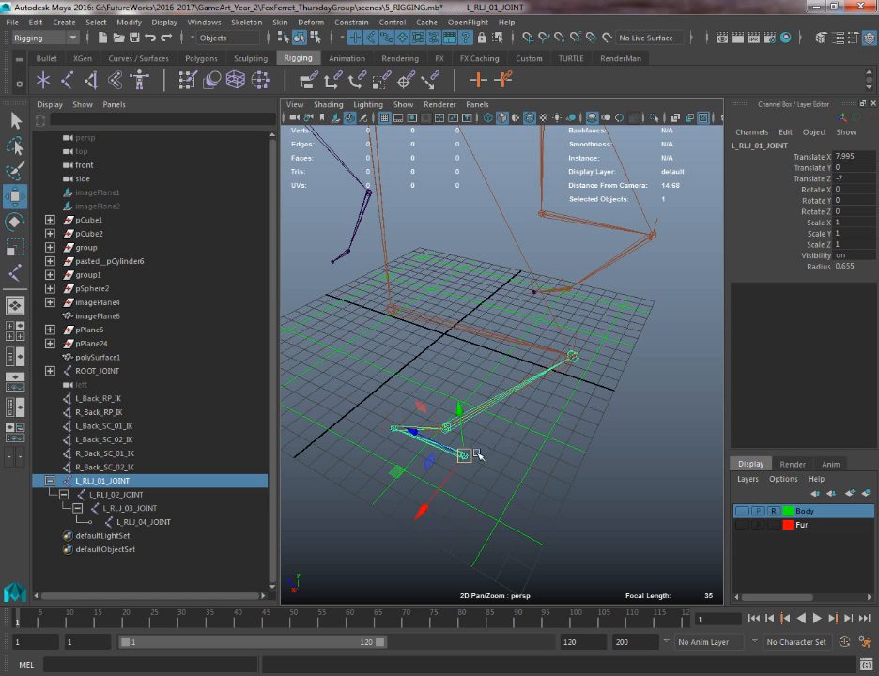
alt+drag(471, 456, 316, 369)
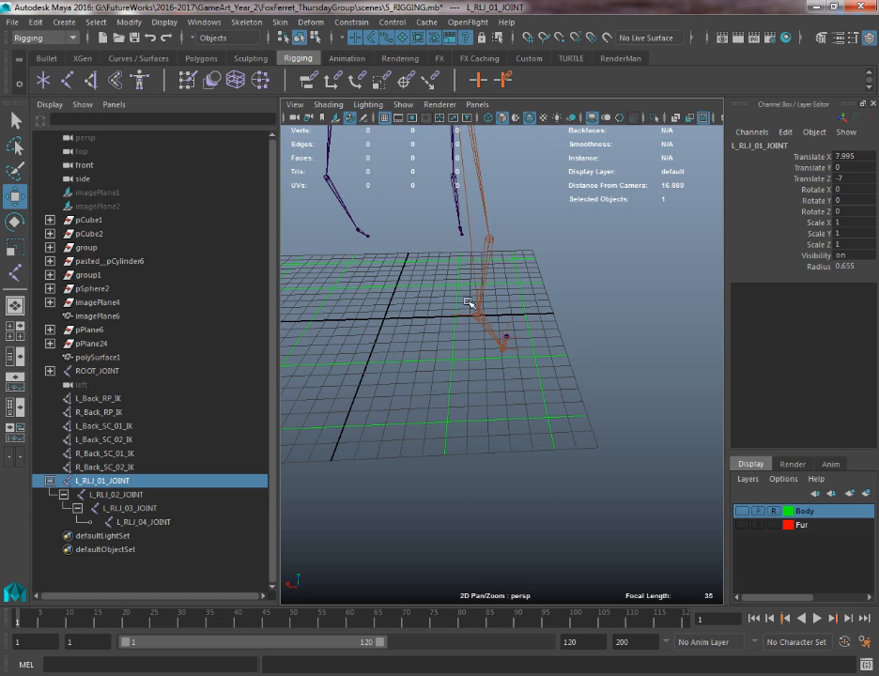
alt+drag(467, 317, 304, 384)
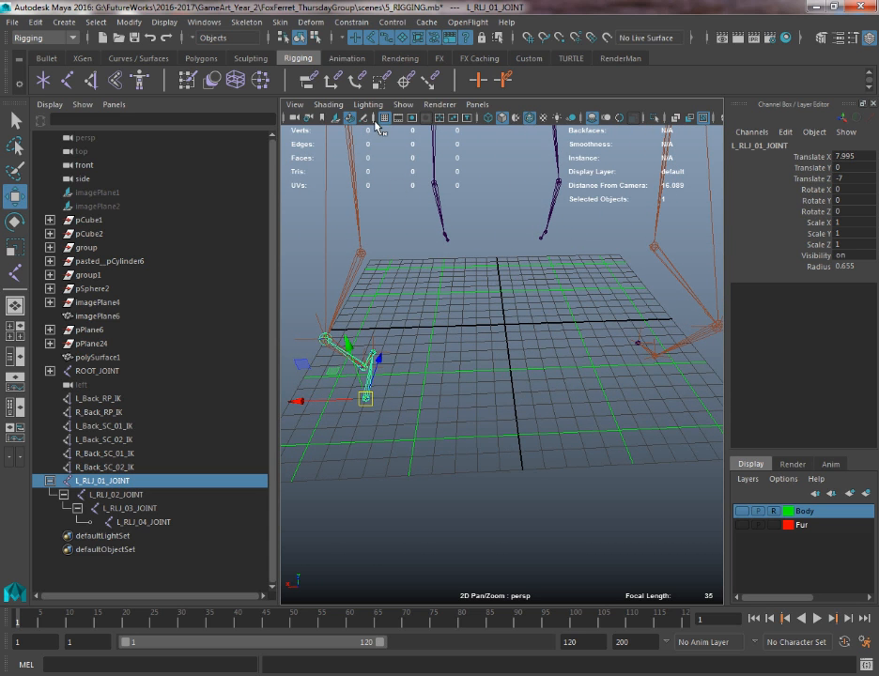
click(237, 22)
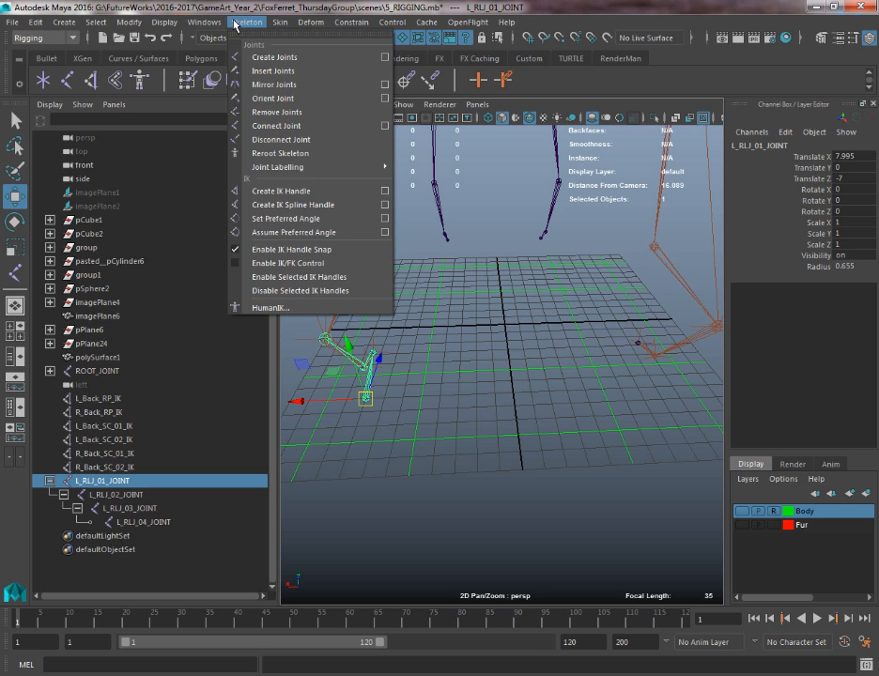
click(384, 86)
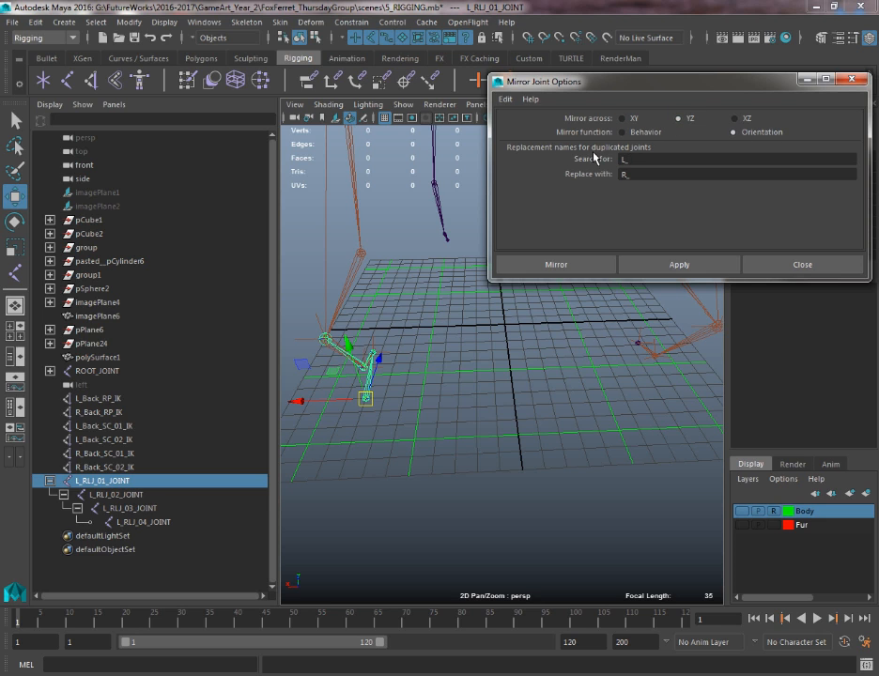
click(663, 265)
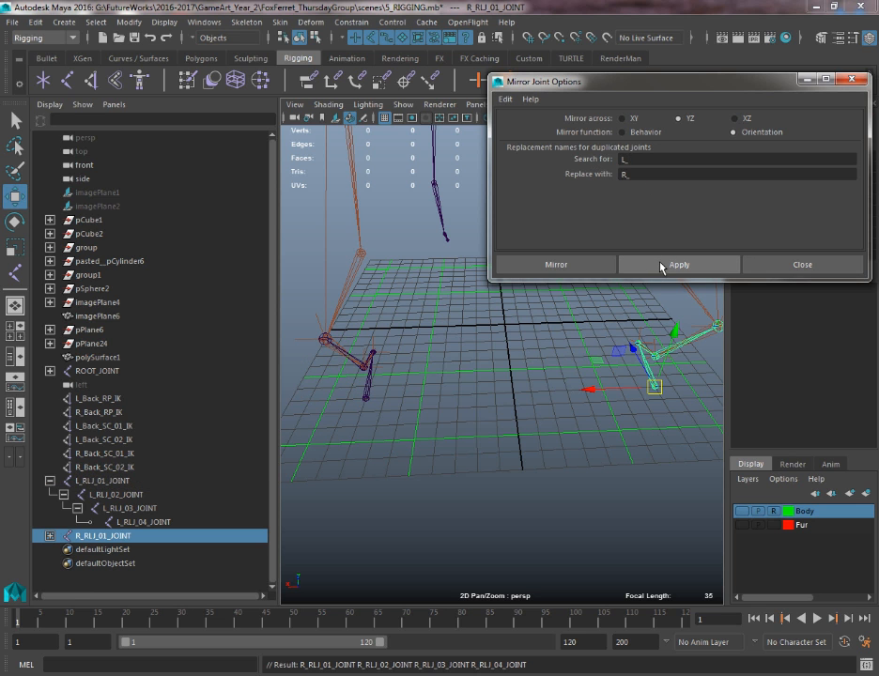
click(850, 263)
click(453, 350)
- Expand the whole R_RLJ_01_JOINT hierarchy and examine the reverse-foot chains on both back legs from the side
alt+drag(490, 351, 340, 328)
alt+middle_drag(340, 329, 362, 292)
alt+drag(363, 291, 514, 382)
shift+click(49, 535)
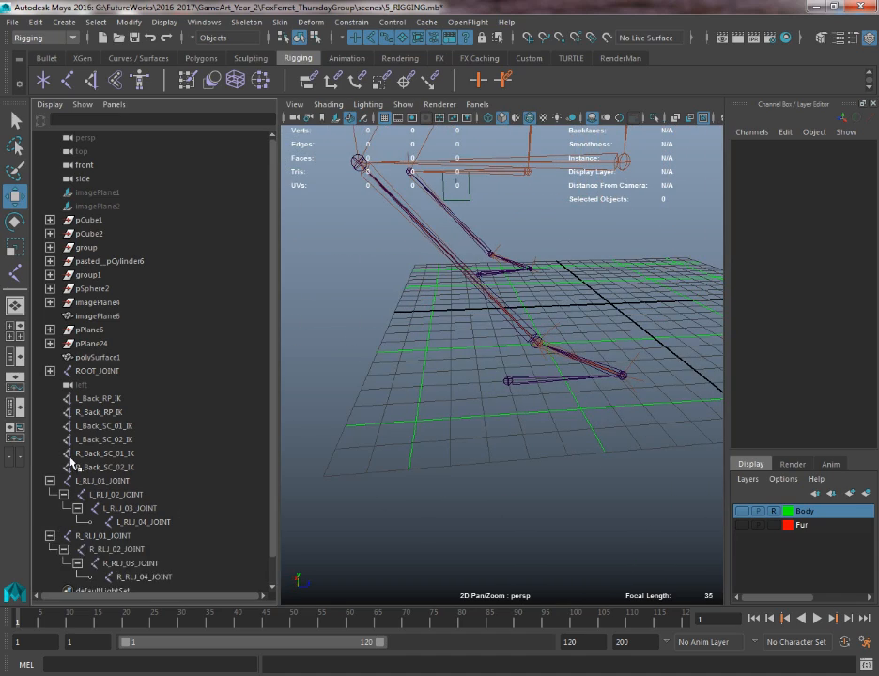
scroll(60, 366, down, 1)
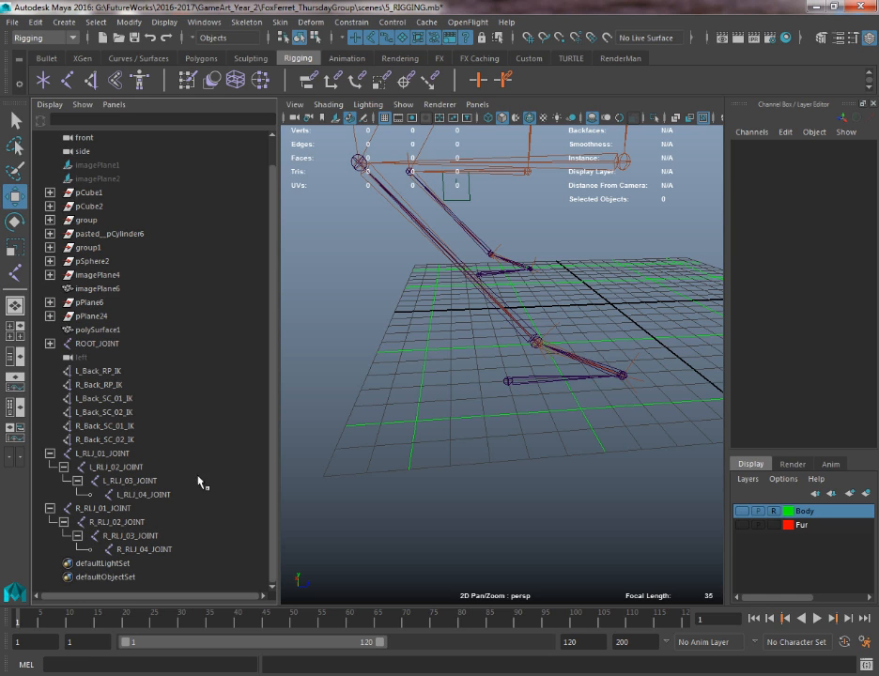
alt+drag(526, 357, 618, 337)
alt+right_drag(618, 337, 474, 310)
alt+drag(474, 310, 653, 324)
mouse_move(442, 381)
alt+right_down()
mouse_move(498, 407)
mouse_move(481, 413)
mouse_move(418, 385)
mouse_move(417, 369)
mouse_move(429, 372)
alt+right_up()
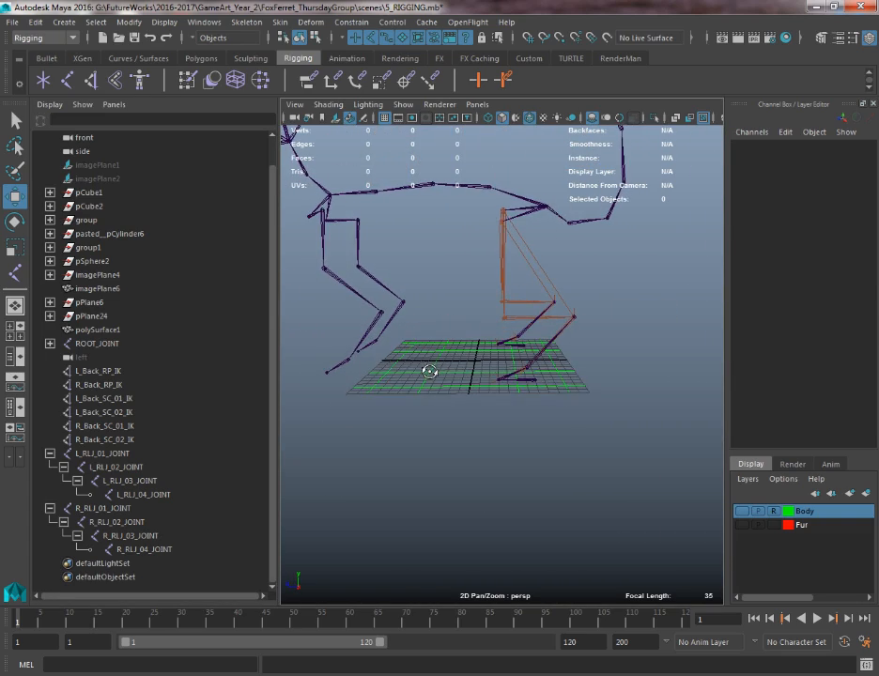
mouse_move(430, 372)
alt+mouse_down()
mouse_move(413, 383)
mouse_move(444, 381)
alt+mouse_up()
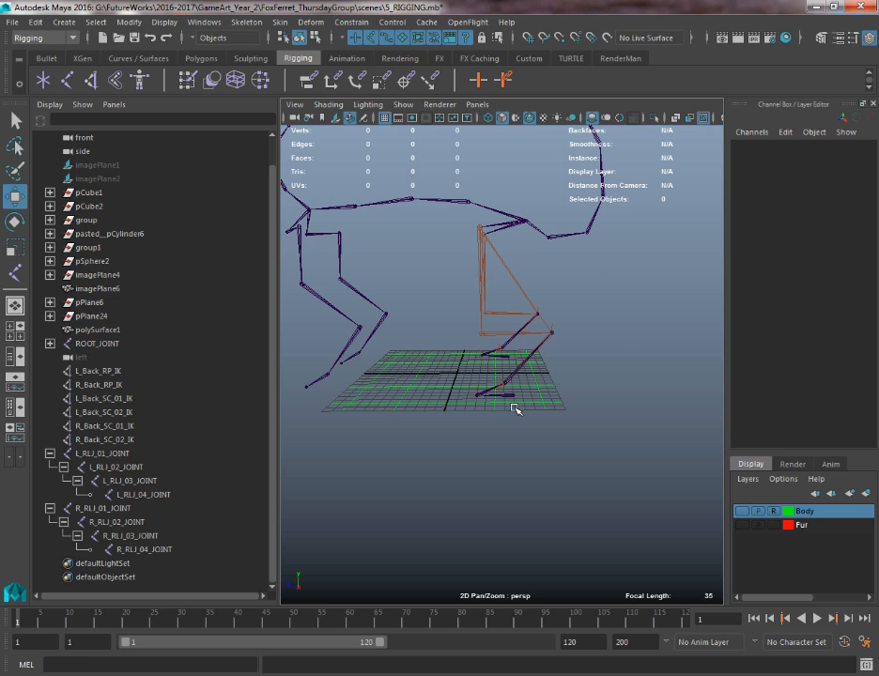
- Inspect the left foot by selecting L_RLJ_01_JOINT, the heel's L_Back_RP_IK and the toe tip's L_Back_SC_02_IK
scroll(554, 432, up, 5)
click(543, 464)
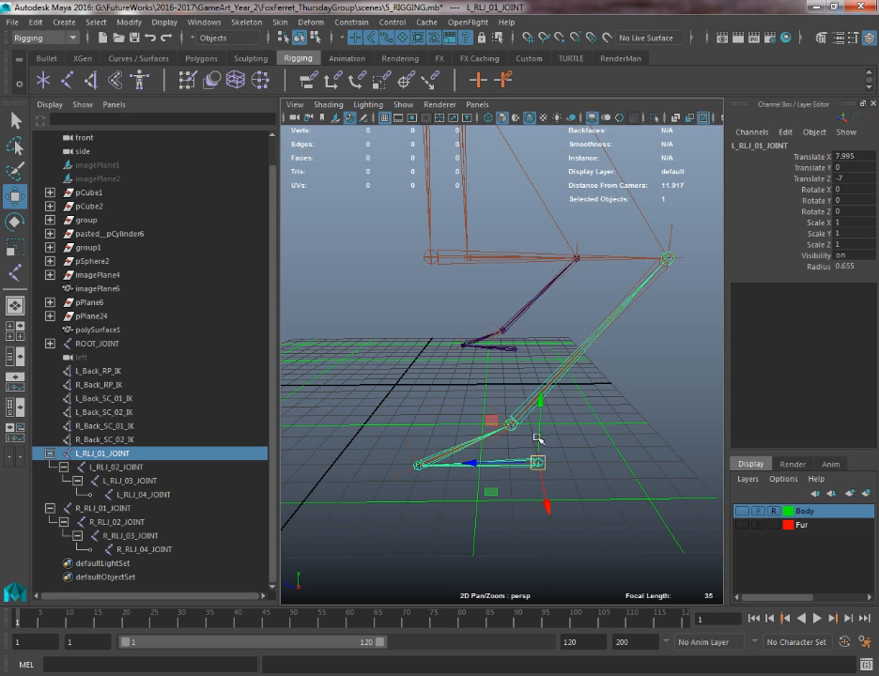
click(673, 233)
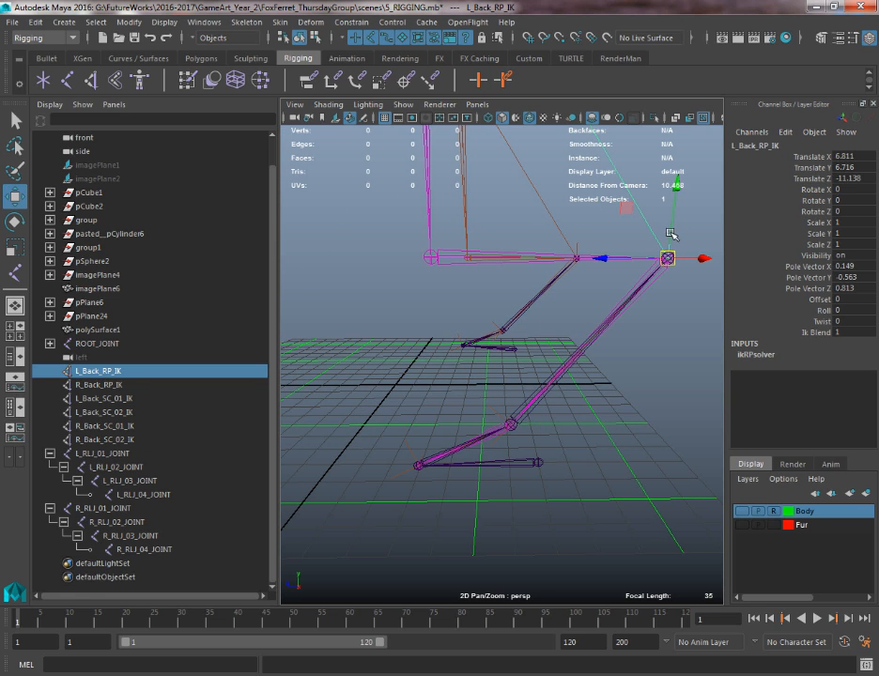
click(508, 424)
key(Right)
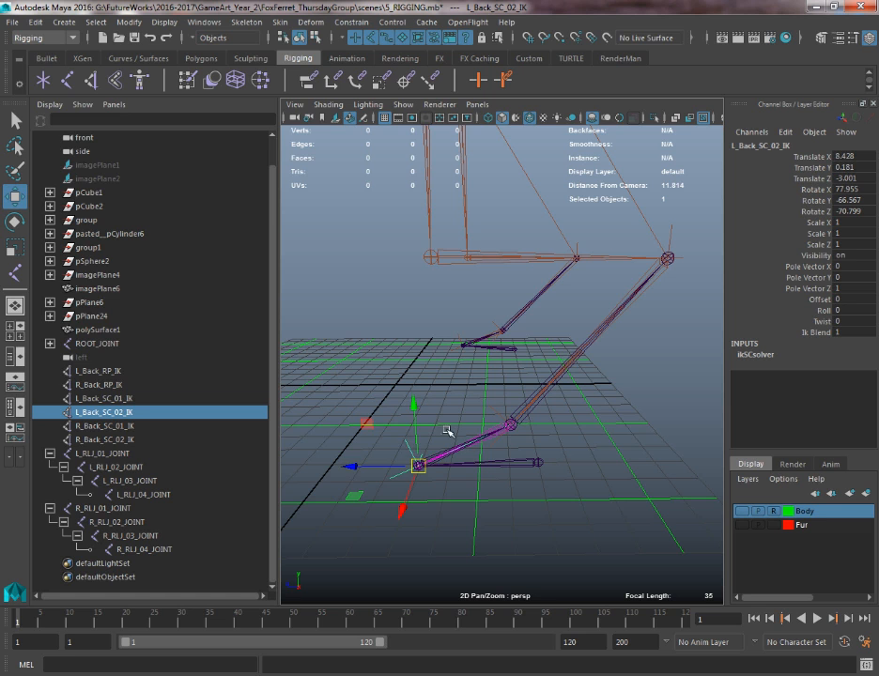
scroll(496, 250, down, 10)
- Test the back-leg IK by moving ROOT_JOINT vertically, and undo the move
click(521, 281)
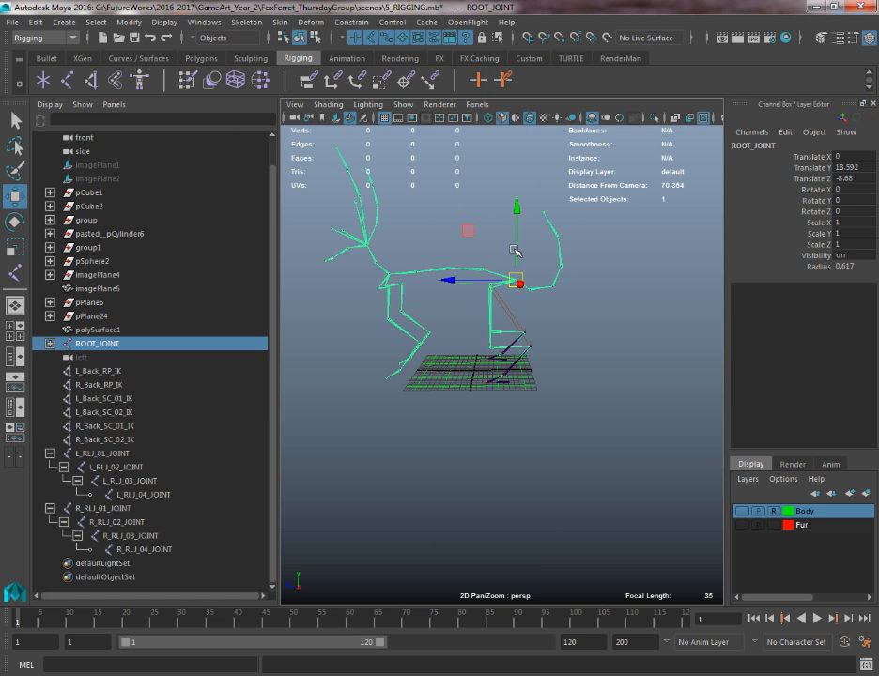
click(518, 251)
key(ctrl+z)
drag(518, 249, 523, 272)
key(ctrl+z)
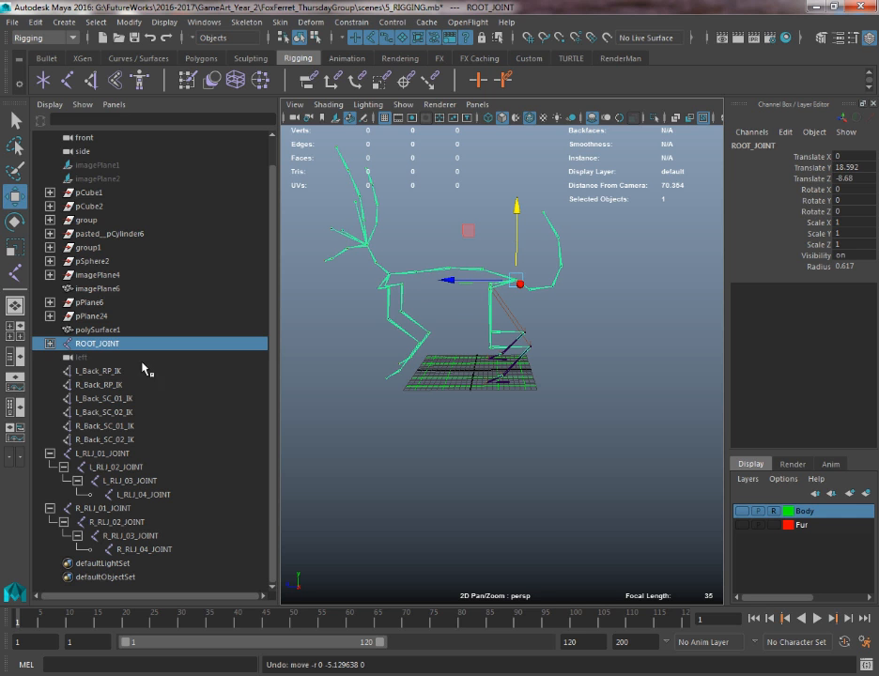
- Clear the selection and expand the whole ROOT_JOINT hierarchy to view the left leg's joints and effectors
click(462, 400)
alt+right_drag(494, 402, 551, 488)
alt+middle_drag(551, 489, 554, 432)
click(50, 344)
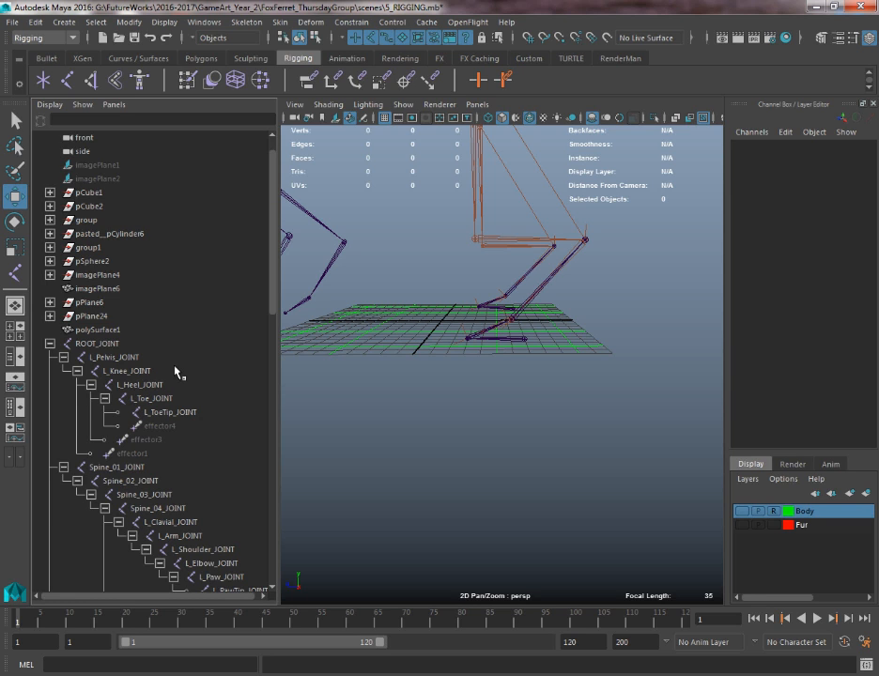
alt+drag(463, 348, 456, 389)
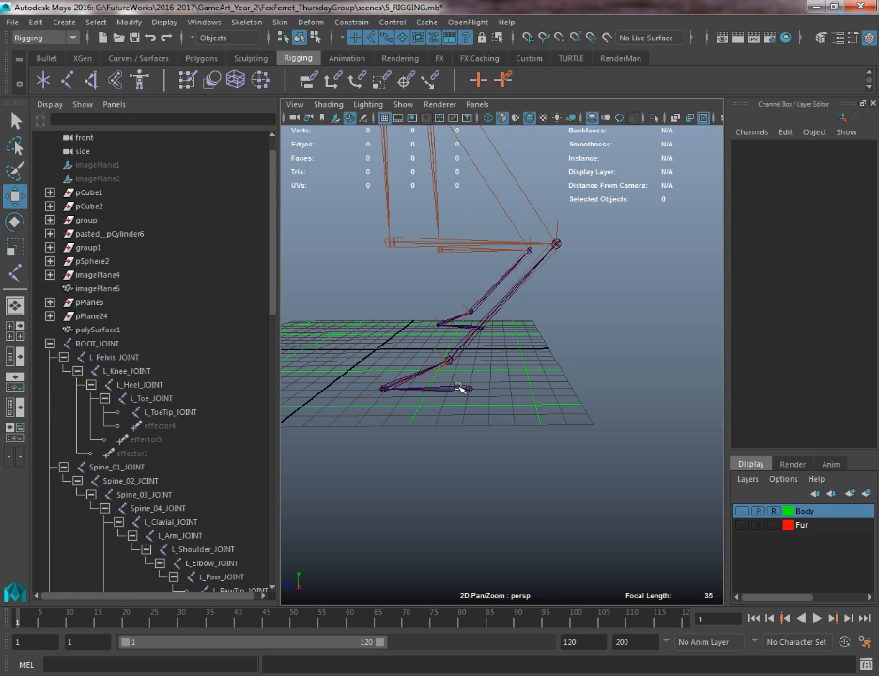
alt+middle_drag(463, 382, 481, 403)
- Examine L_Back_RP_IK at the left heel and the reverse-foot chain from L_RLJ_01_JOINT in close-up
drag(575, 246, 507, 262)
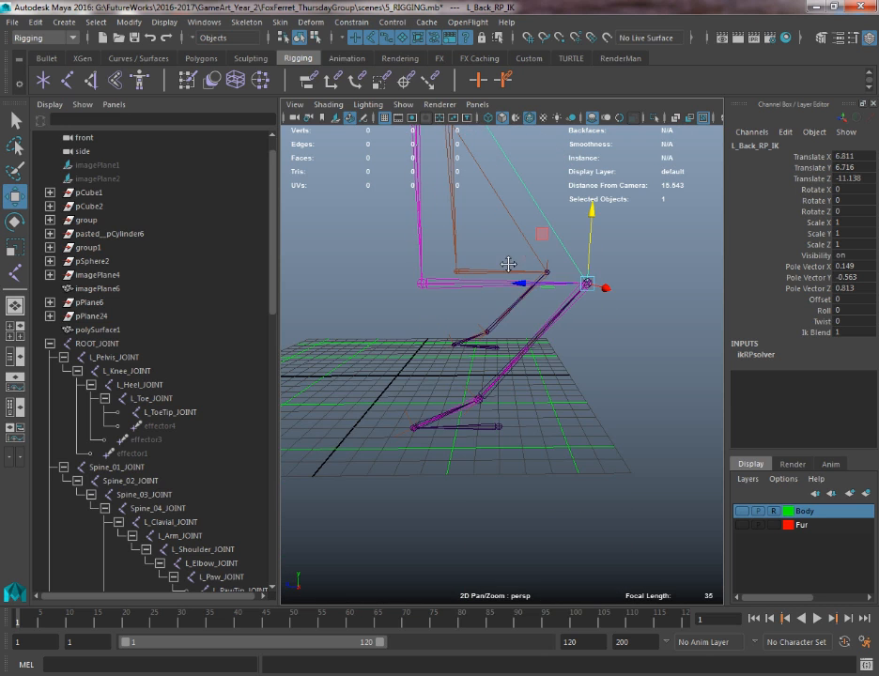
click(501, 425)
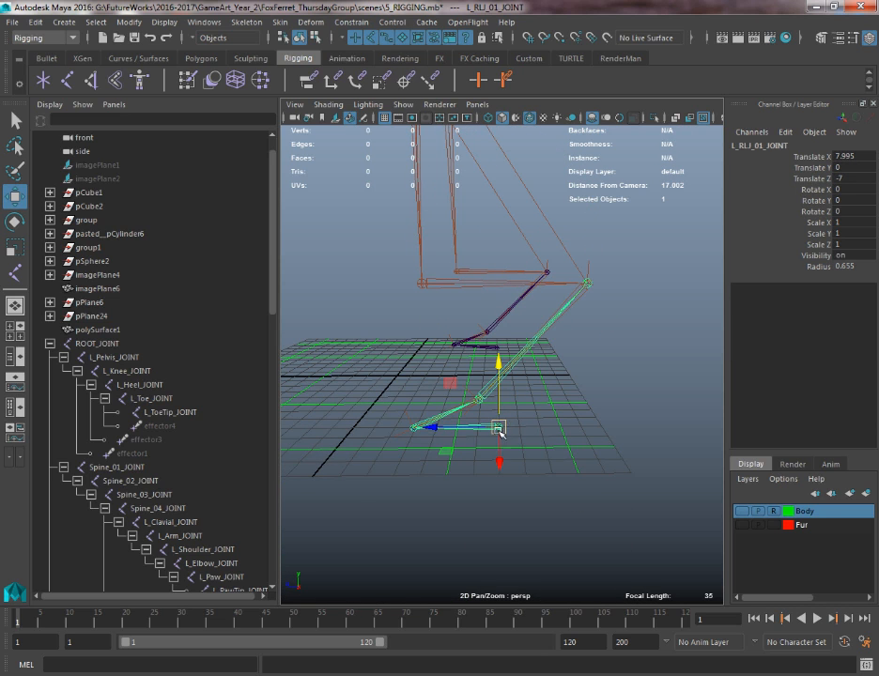
alt+drag(501, 422, 469, 367)
alt+right_drag(469, 367, 490, 413)
alt+middle_drag(491, 412, 434, 445)
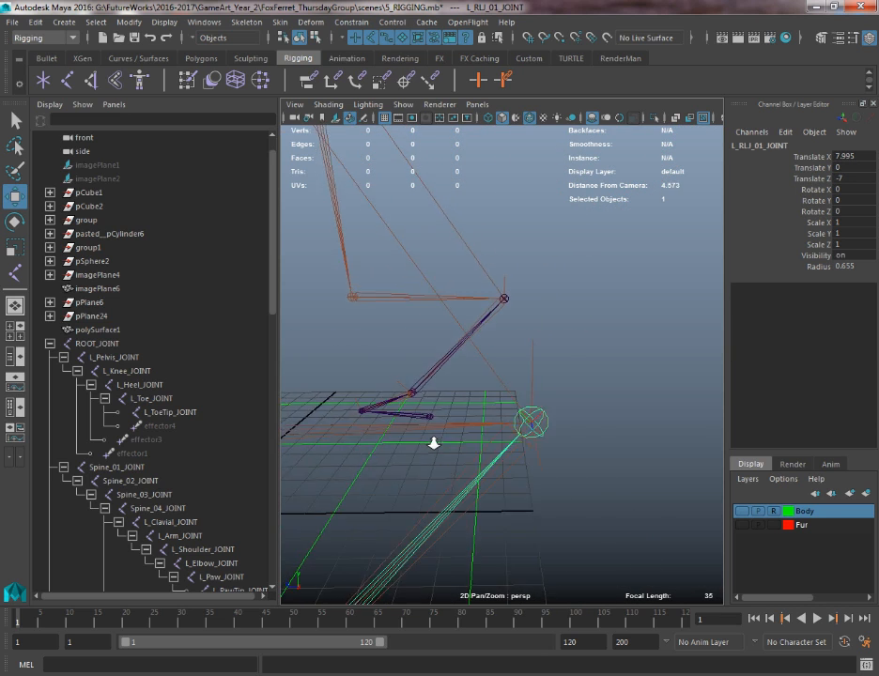
alt+drag(434, 445, 439, 446)
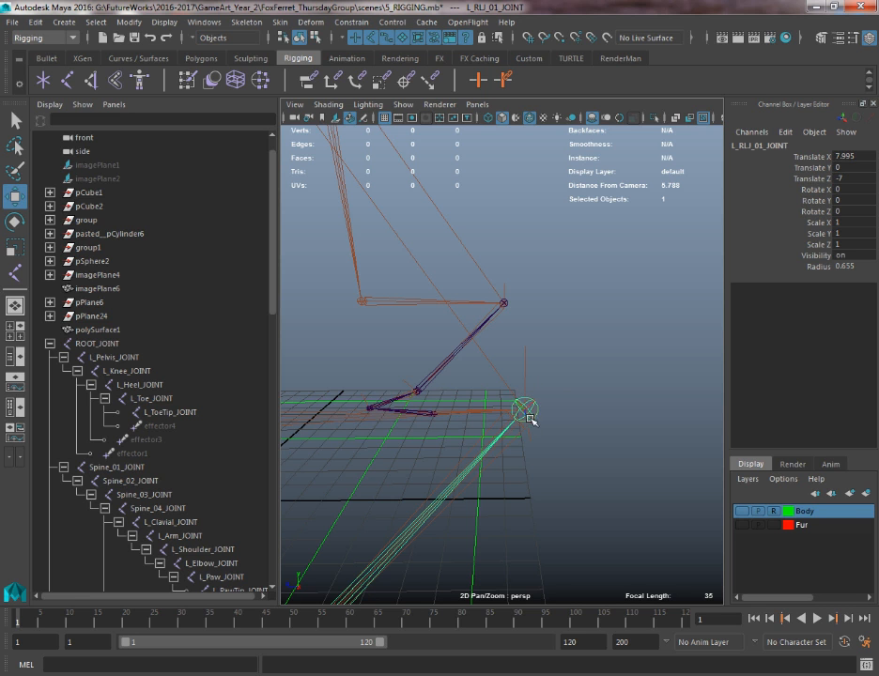
alt+drag(449, 522, 586, 364)
alt+middle_drag(586, 364, 601, 356)
alt+middle_drag(632, 263, 536, 343)
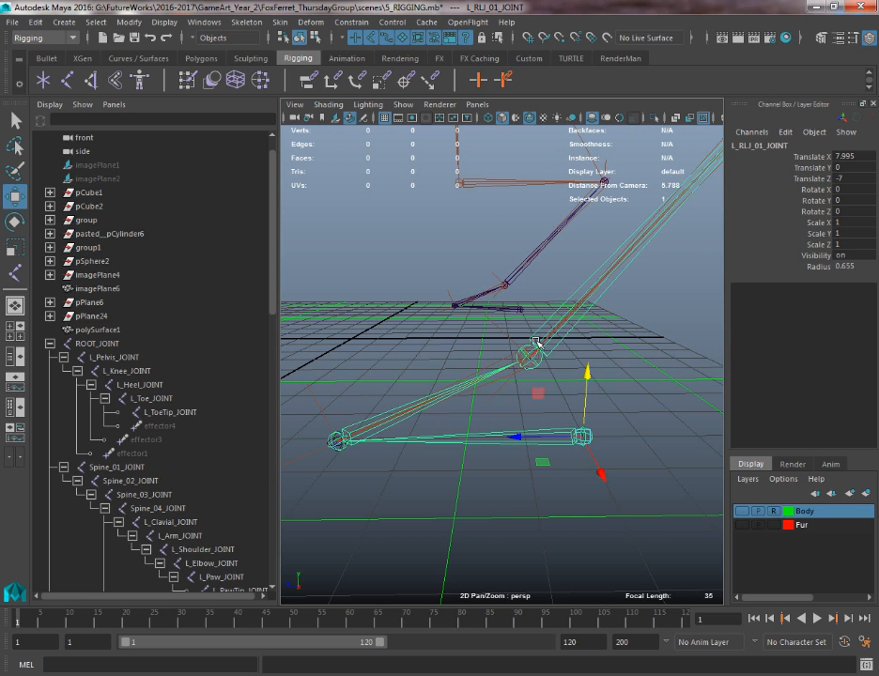
- Inspect L_Back_SC_01_IK and L_RLJ_03_JOINT at the left toe joint, and clear the selection
click(531, 357)
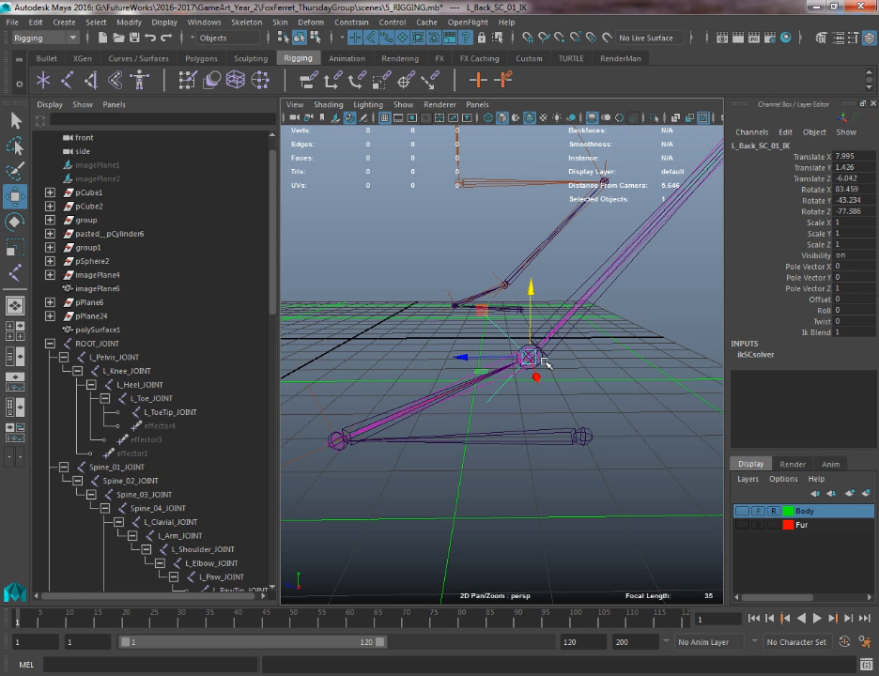
key(q)
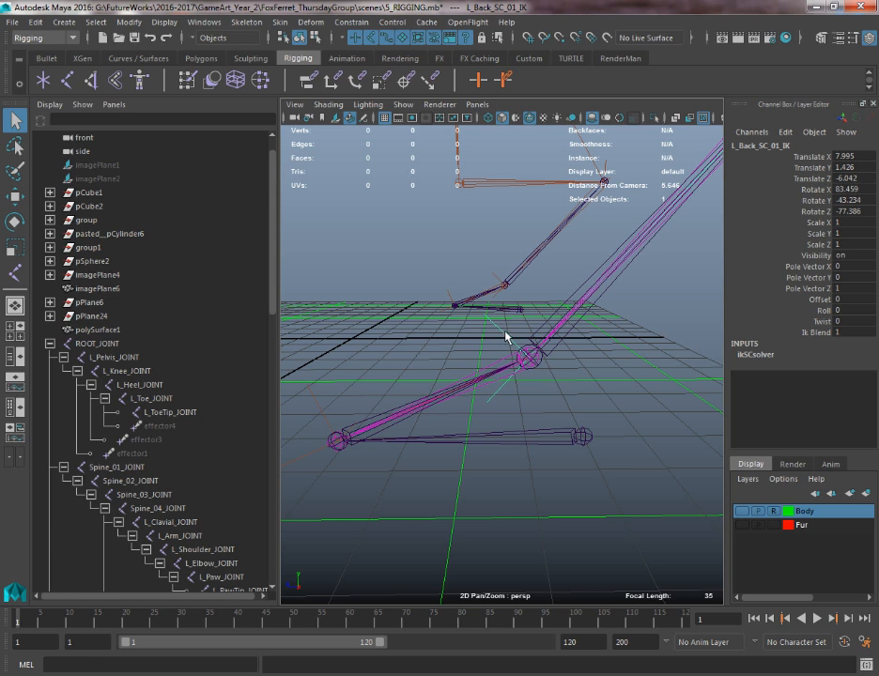
click(544, 365)
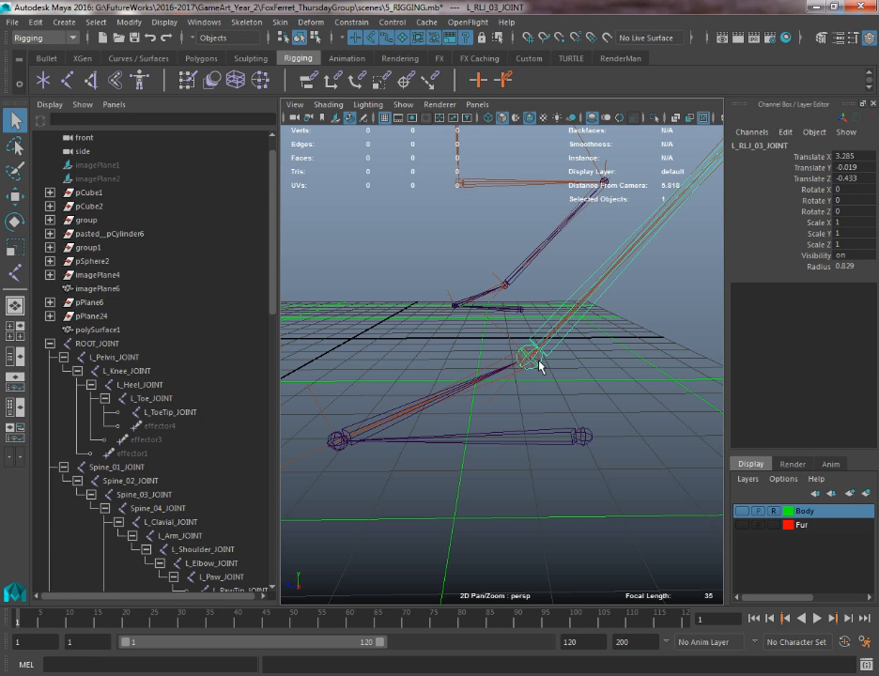
click(373, 362)
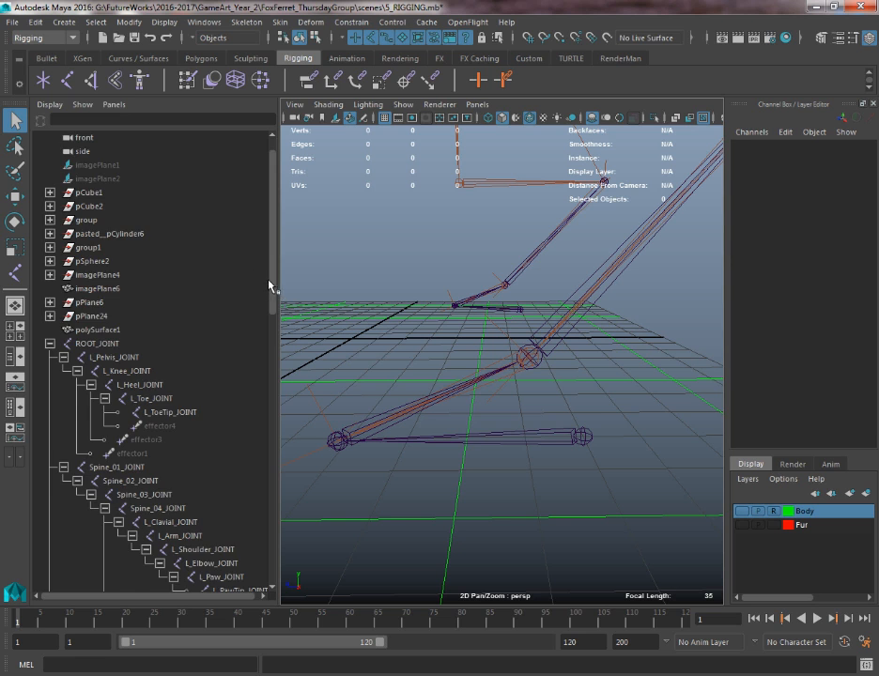
- Collapse the ROOT_JOINT hierarchy in the Outliner and leave nothing selected
drag(271, 288, 274, 364)
scroll(130, 335, up, 6)
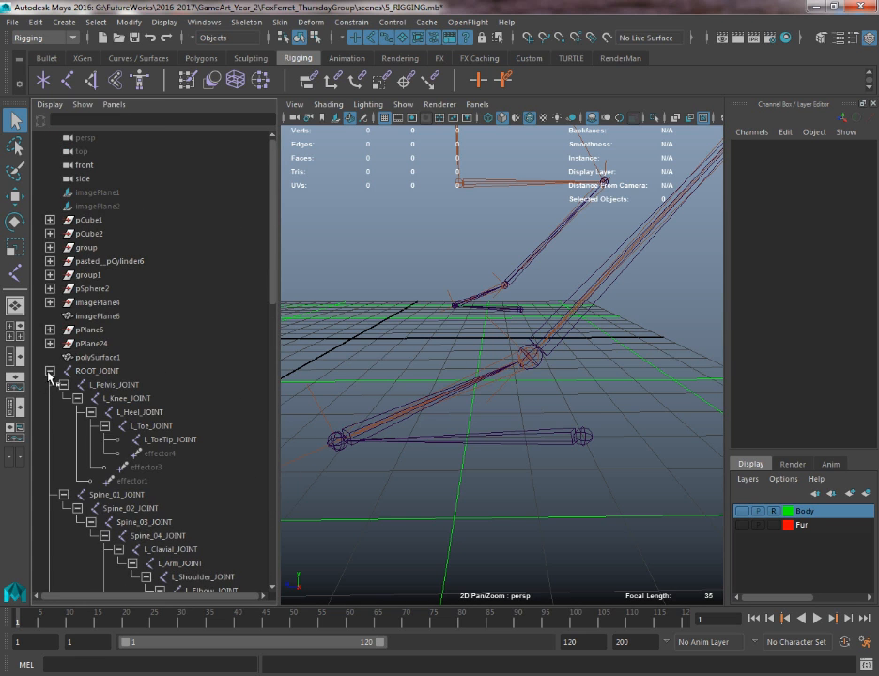
click(50, 372)
click(103, 373)
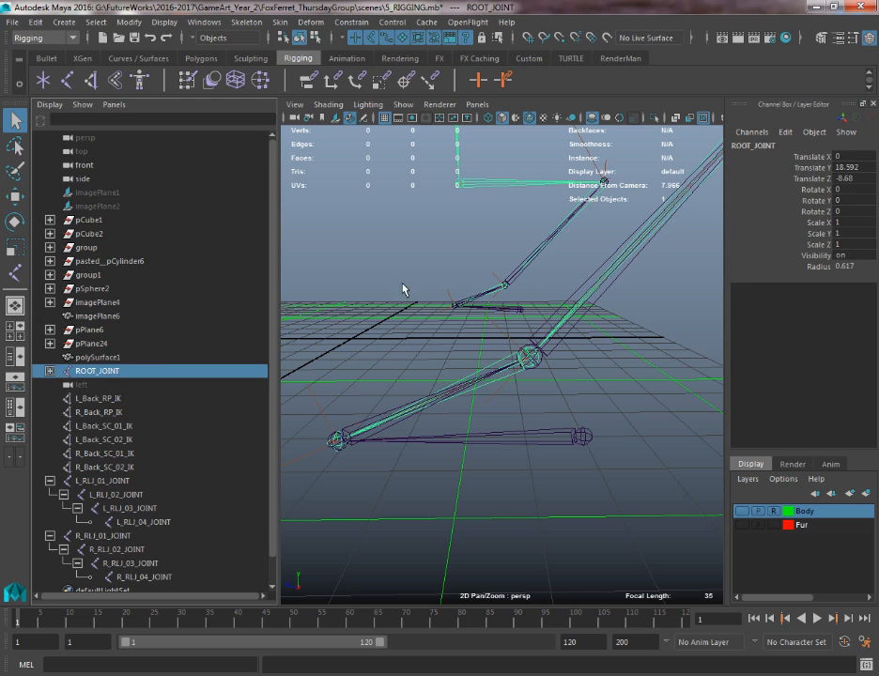
click(347, 231)
scroll(176, 338, down, 1)
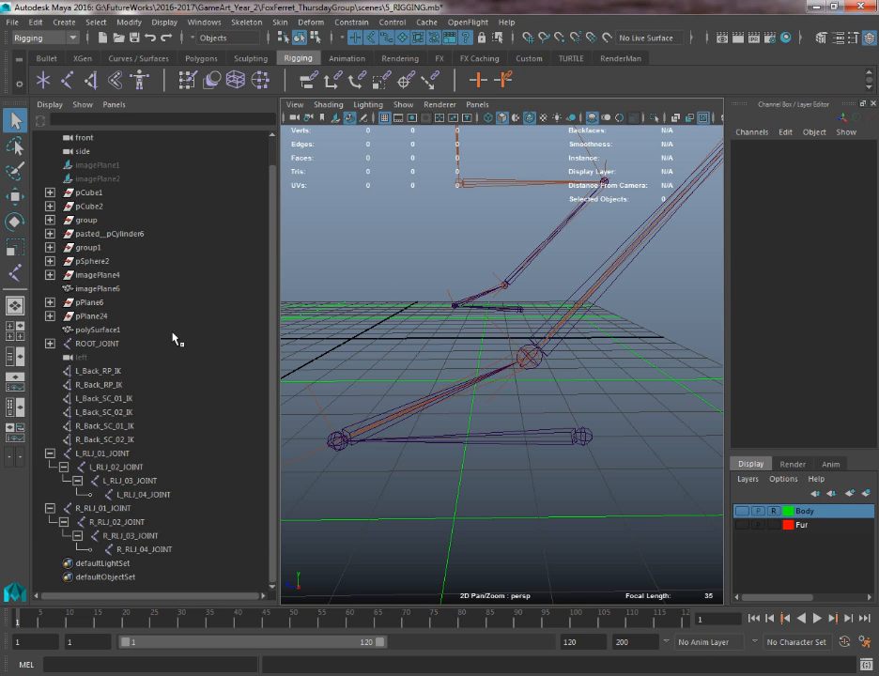
- Review the rig's parts by selecting the six back IK handles, both RLJ joint chains and ROOT_JOINT in turn
click(99, 373)
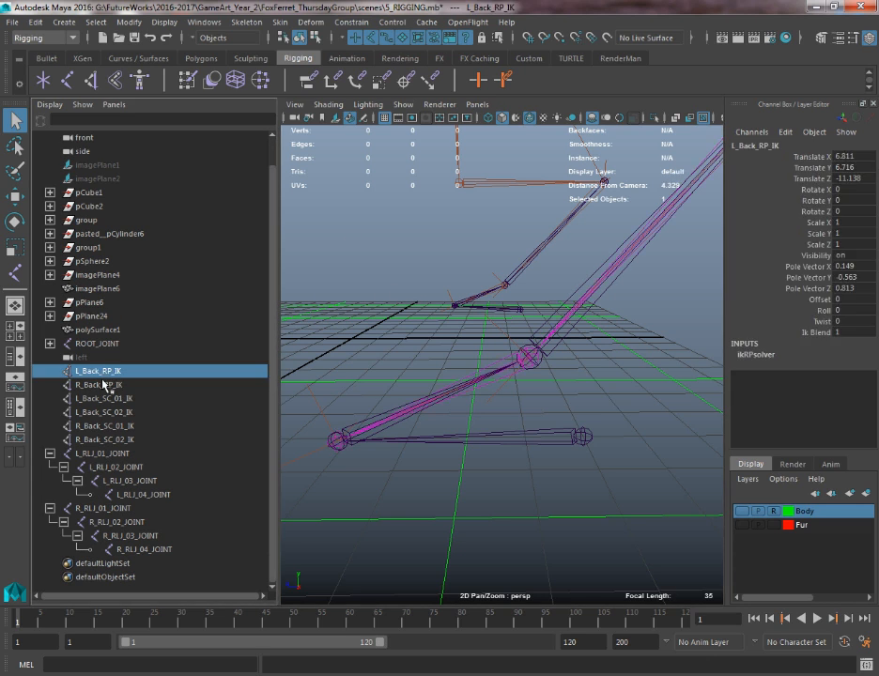
shift+click(103, 444)
alt+right_drag(521, 367, 438, 354)
click(68, 456)
shift+click(140, 550)
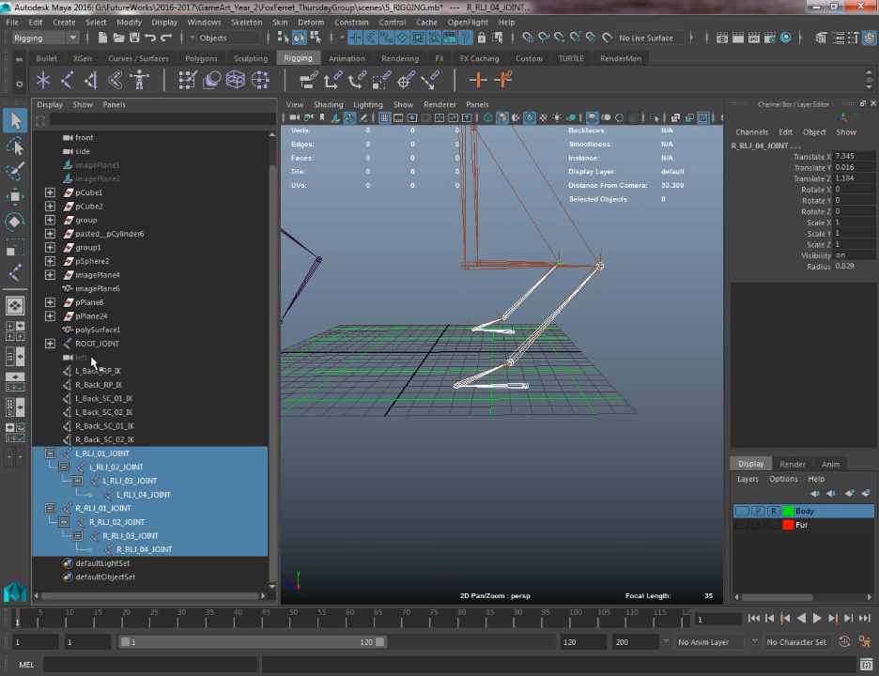
click(97, 343)
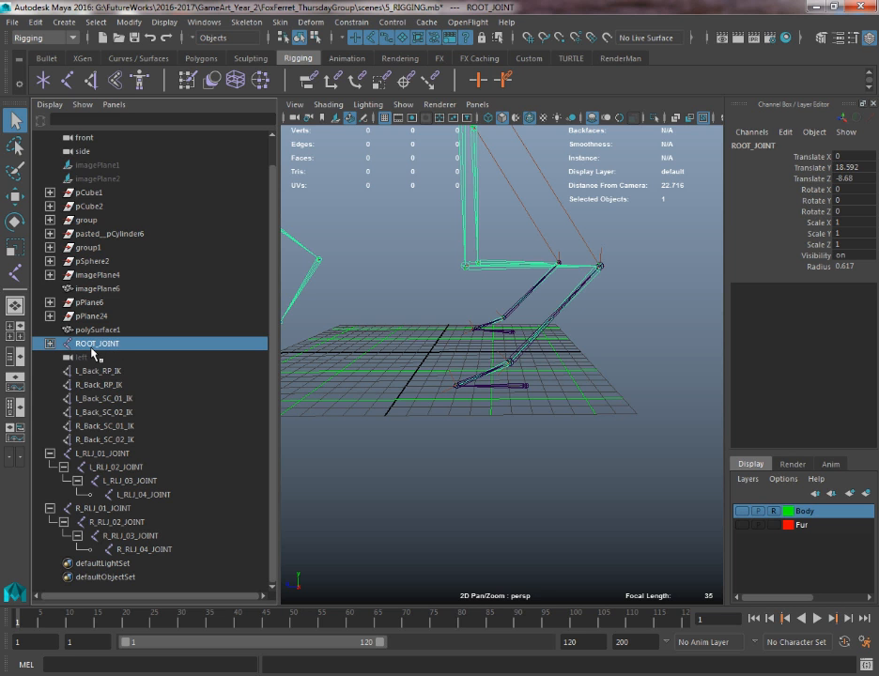
scroll(367, 337, up, 5)
click(381, 335)
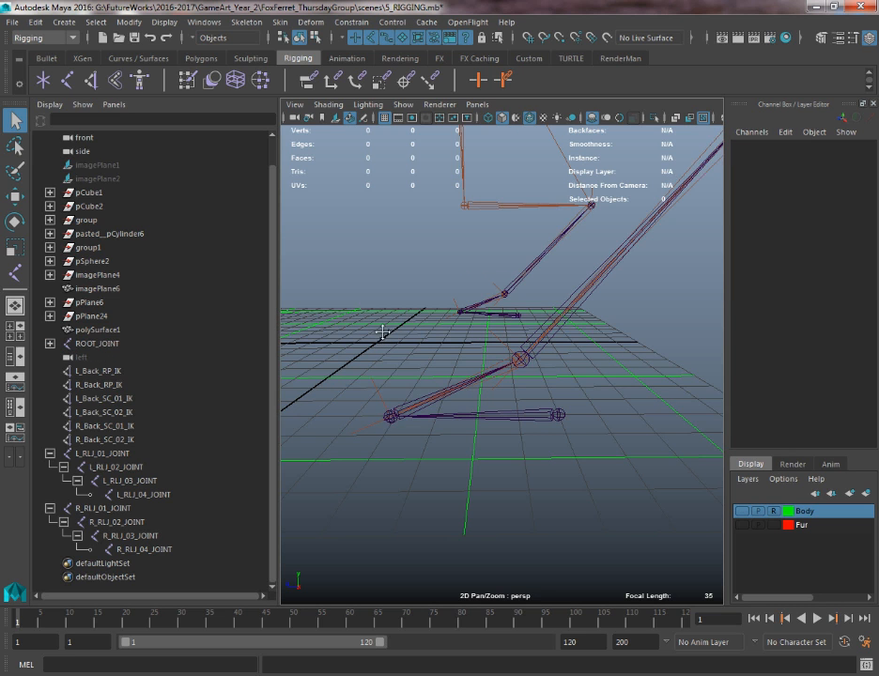
- Frame the left reverse-foot chain and collapse the R_RLJ_01_JOINT hierarchy in the Outliner
alt+middle_drag(383, 336, 330, 327)
scroll(329, 327, down, 3)
scroll(315, 355, up, 1)
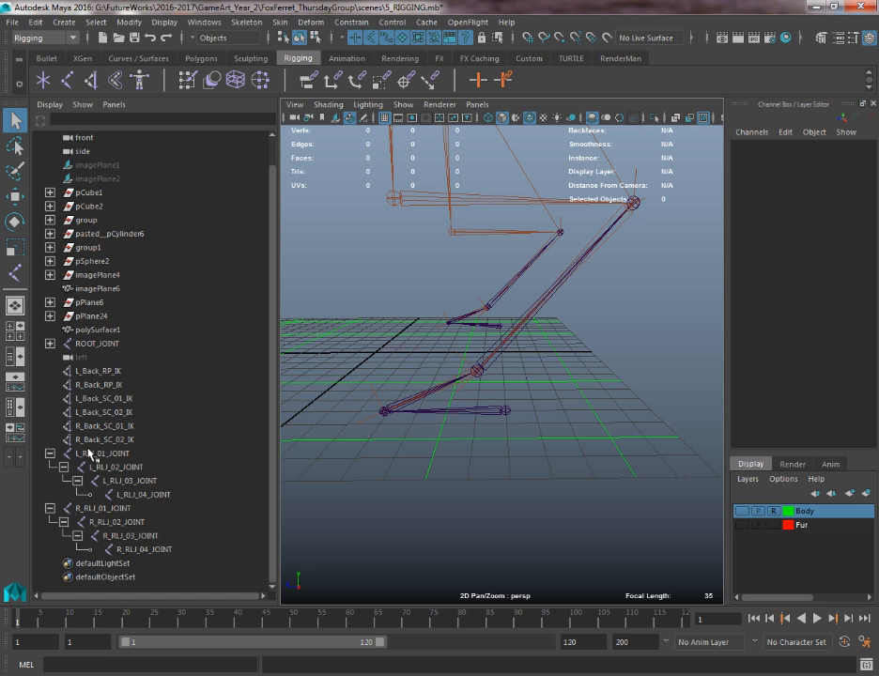
click(50, 508)
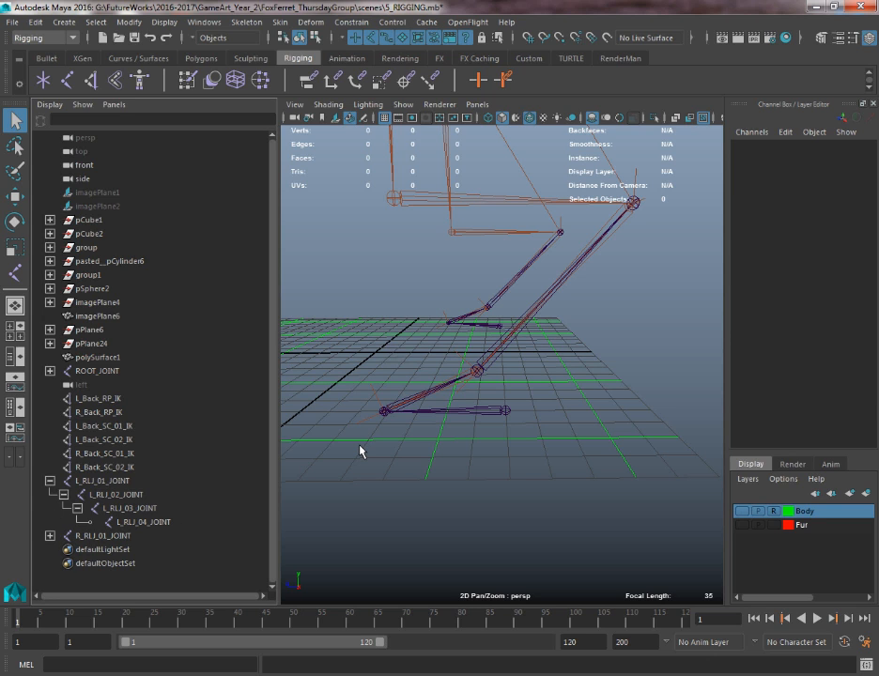
- Compare the left heel's L_Back_RP_IK with L_RLJ_04_JOINT by selecting each in turn, and clear the selection
alt+drag(391, 417, 367, 412)
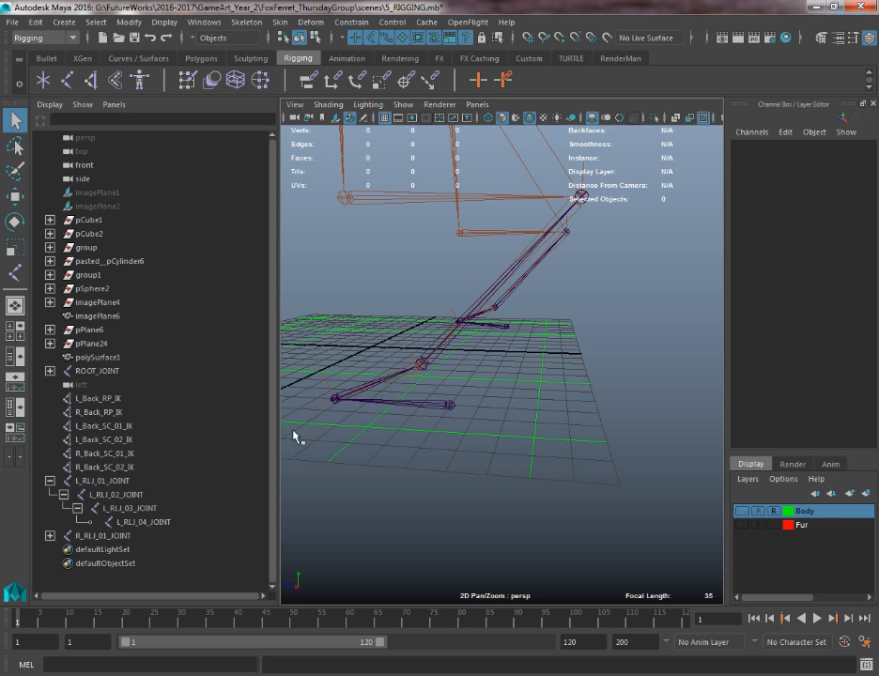
alt+drag(294, 439, 508, 441)
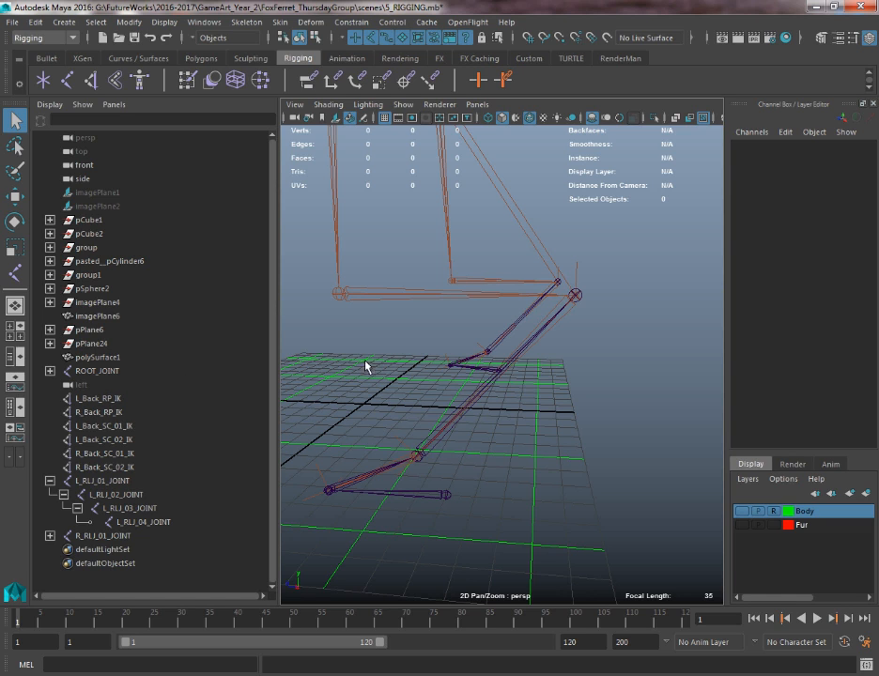
click(578, 272)
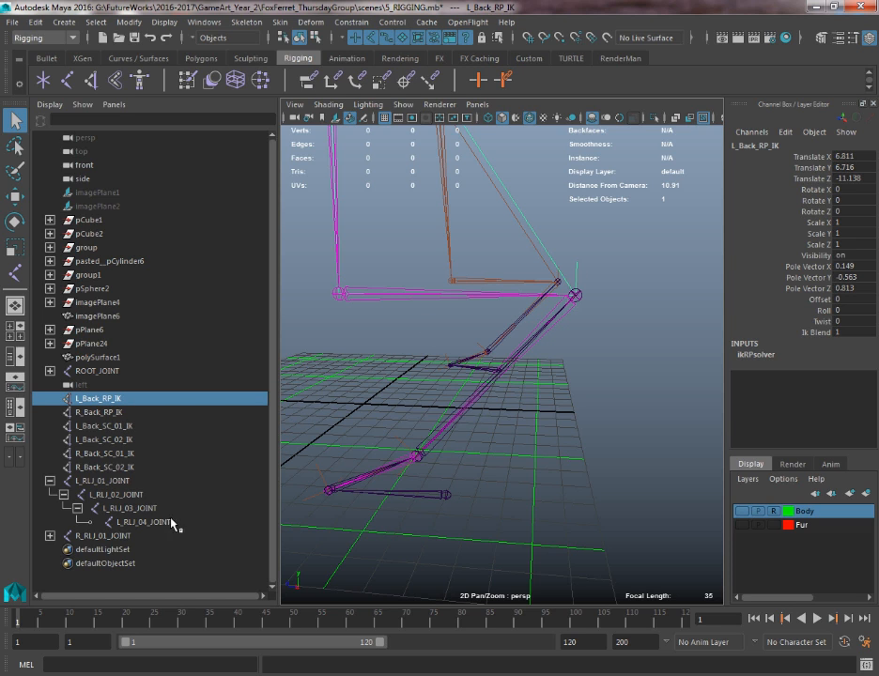
click(132, 522)
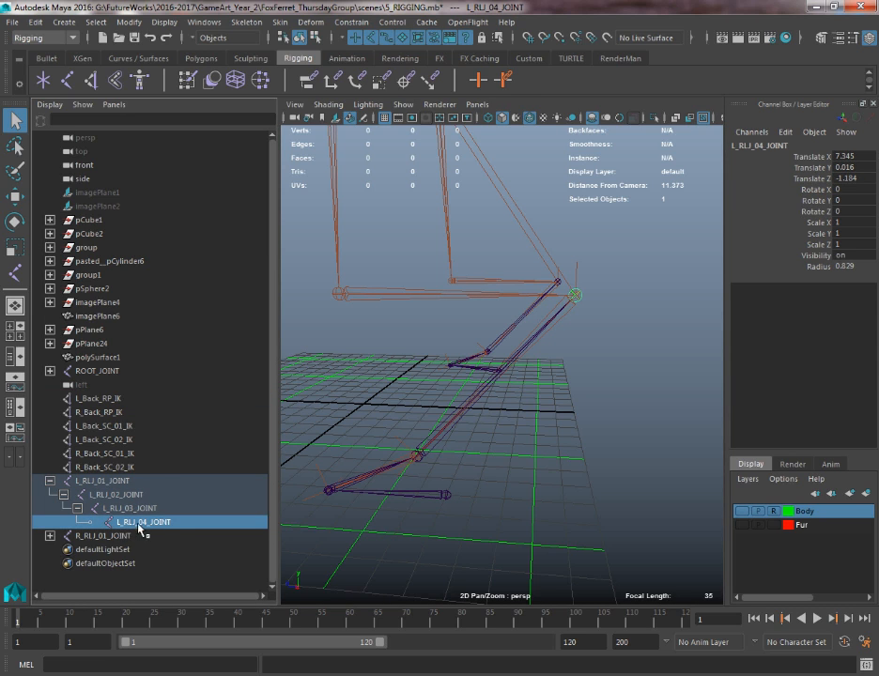
click(576, 278)
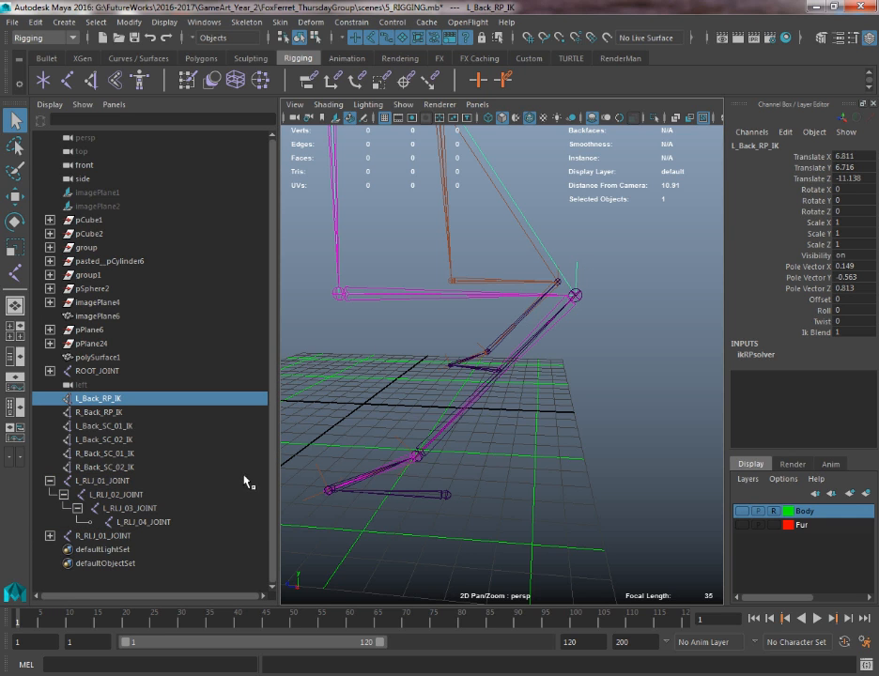
click(169, 522)
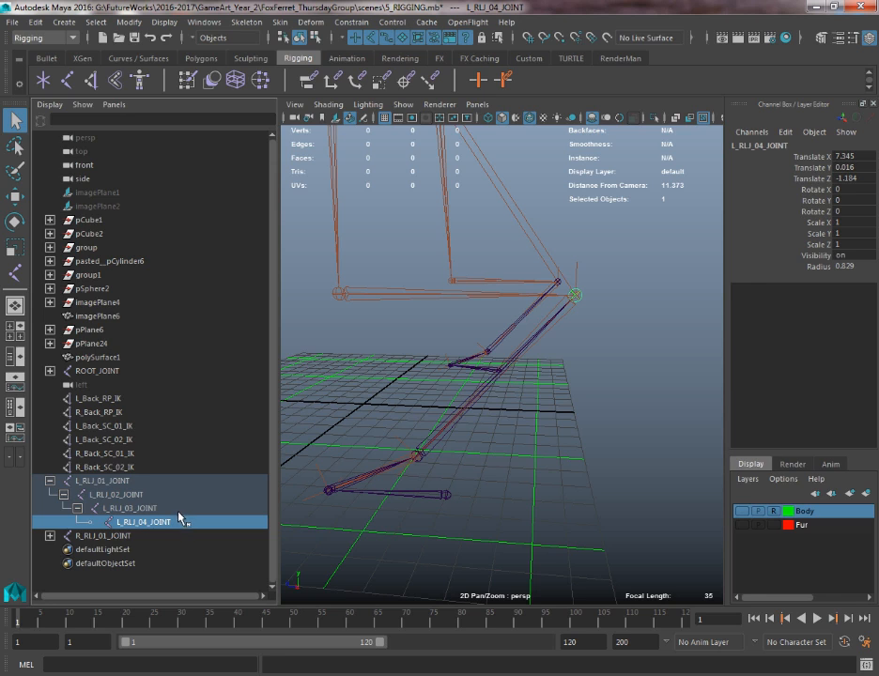
click(312, 386)
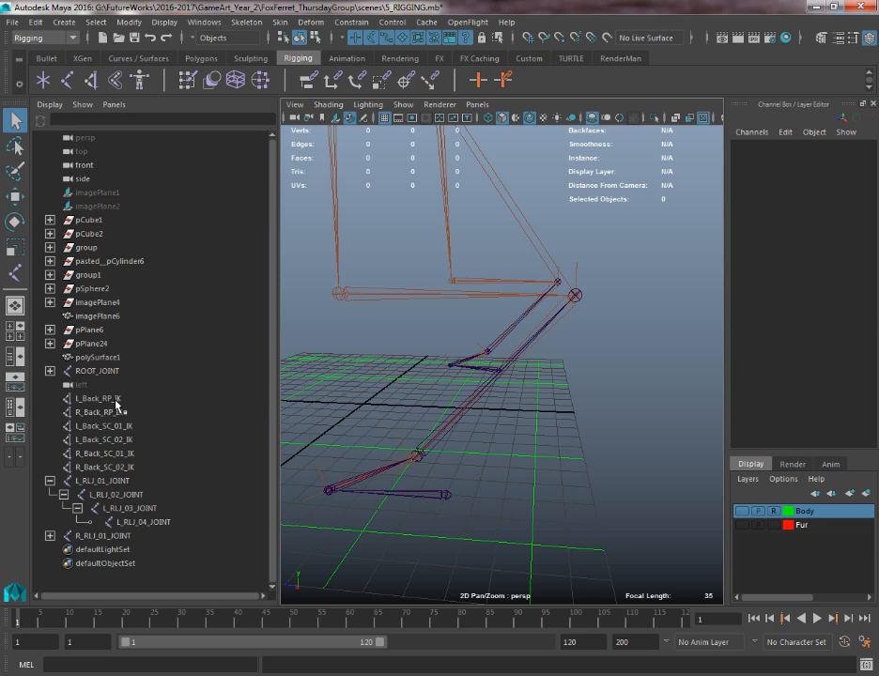
- Parent L_Back_RP_IK under L_RLJ_04_JOINT and clear the selection
click(113, 402)
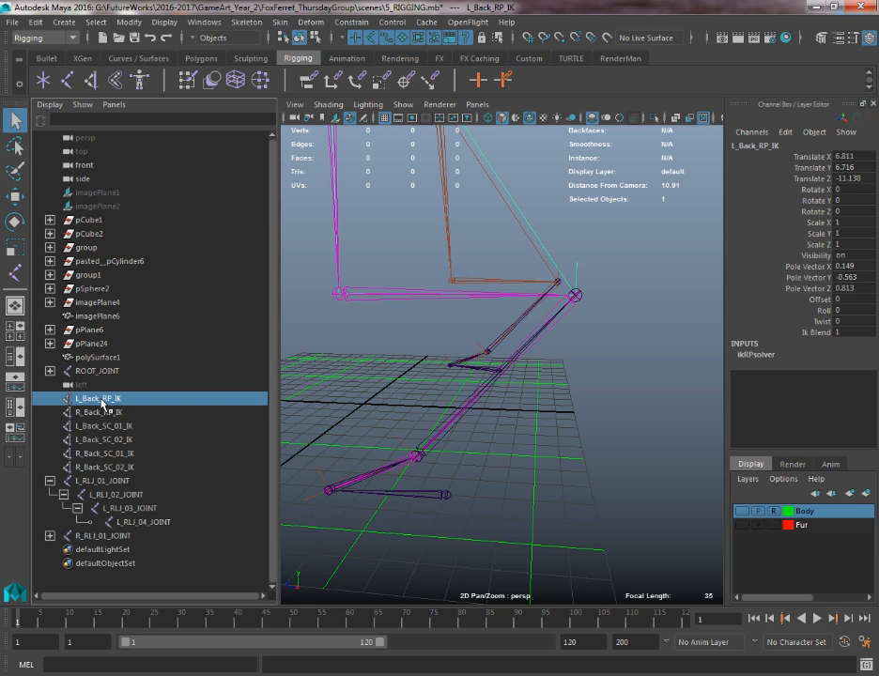
click(150, 522)
click(99, 403)
middle_drag(95, 398, 172, 529)
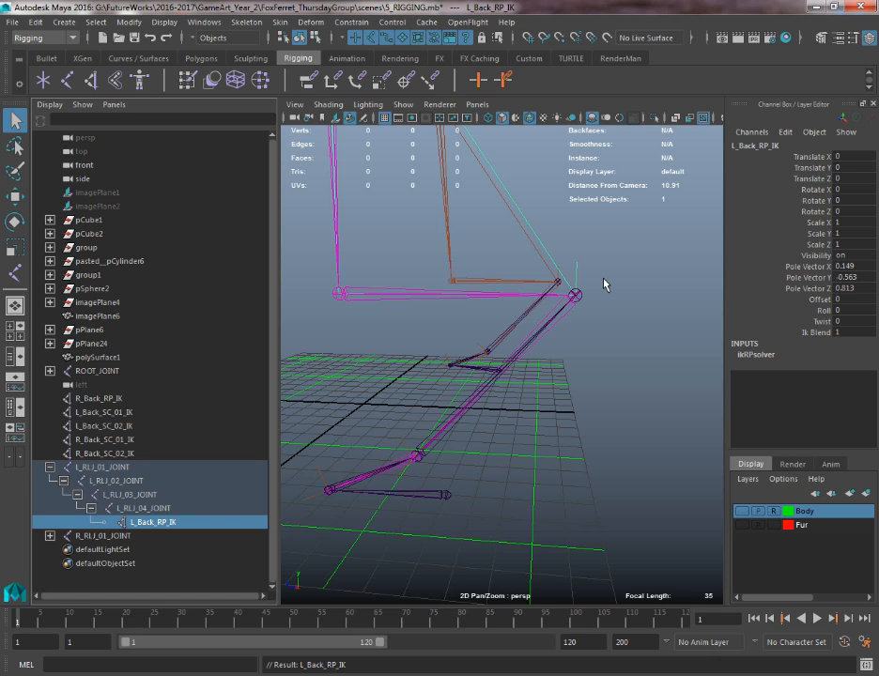
click(595, 395)
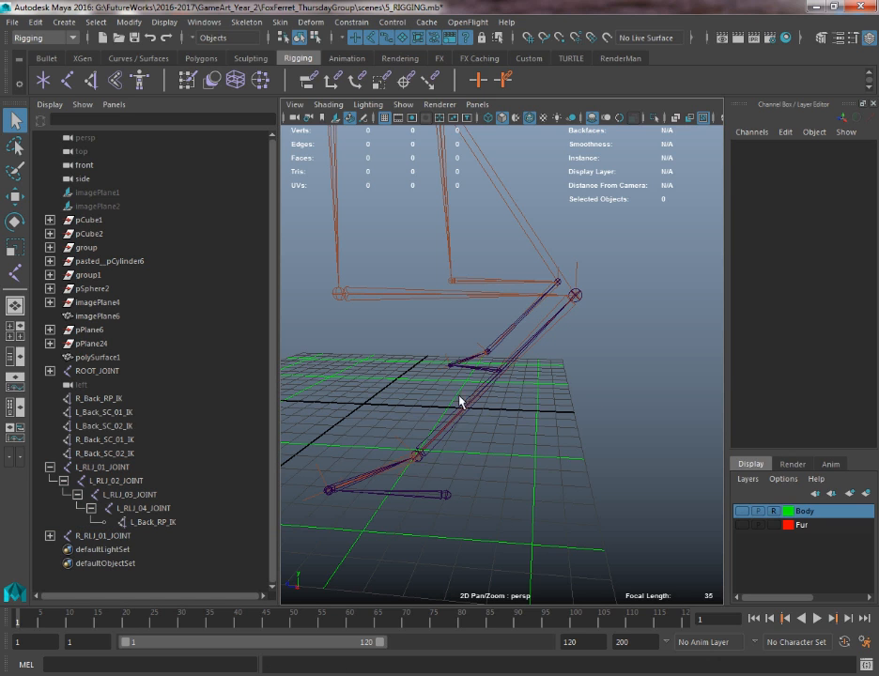
- Test-move L_RLJ_01_JOINT up, forward and back to check the left leg, undo all the moves and deselect it
click(446, 498)
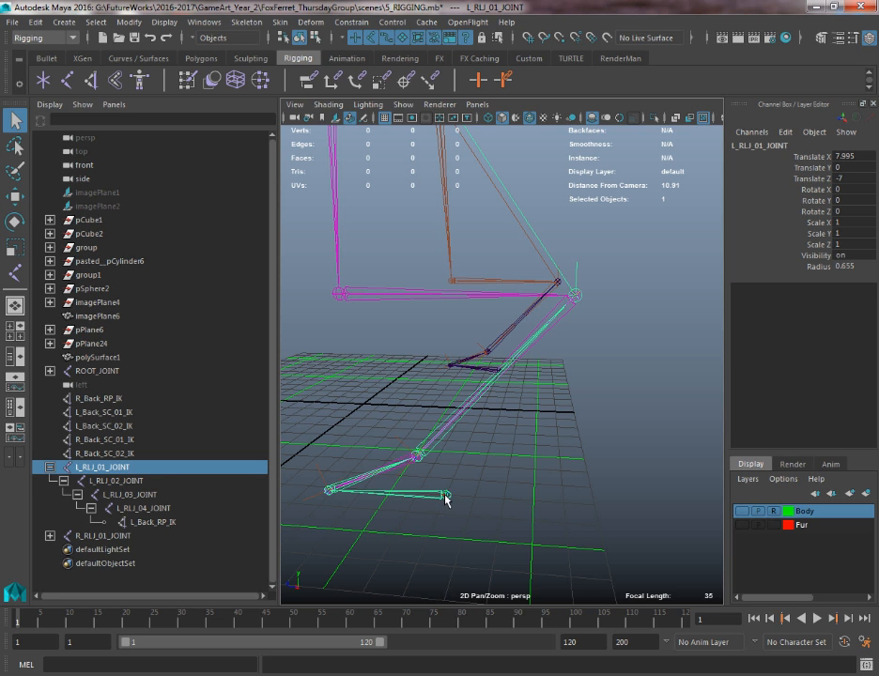
key(w)
drag(400, 449, 399, 390)
alt+drag(399, 390, 453, 380)
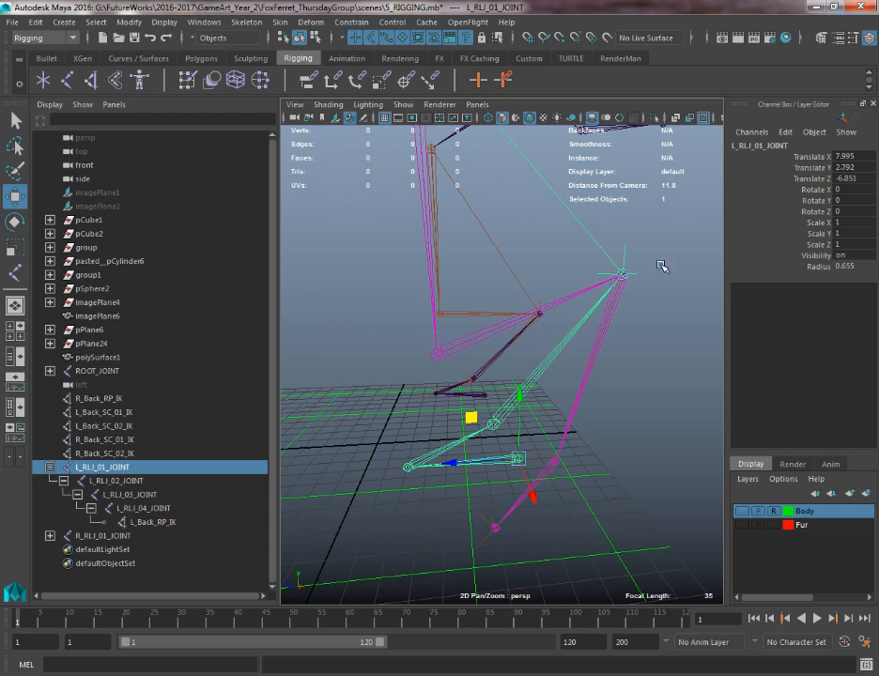
drag(471, 418, 387, 442)
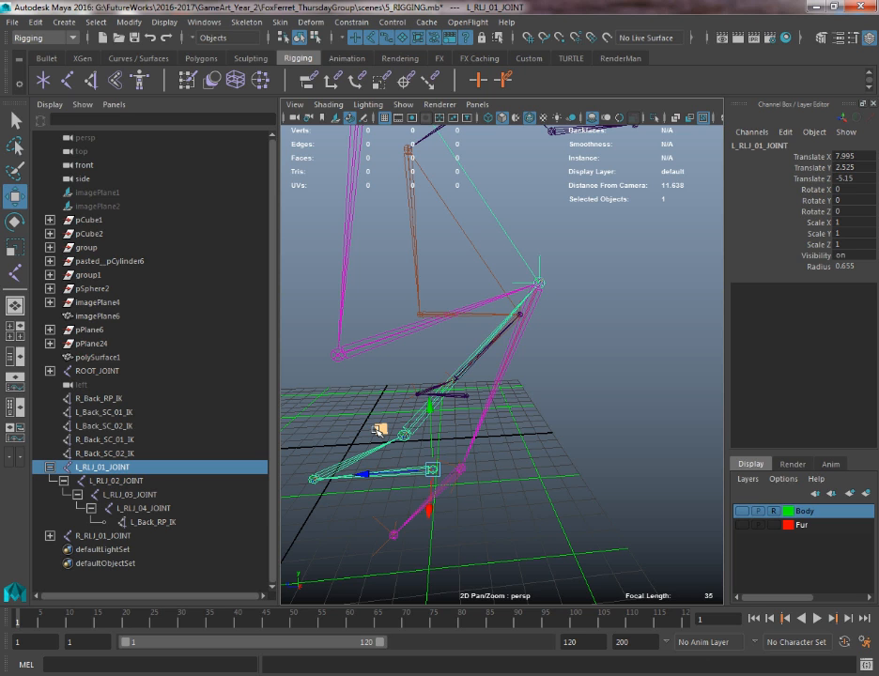
drag(380, 430, 459, 416)
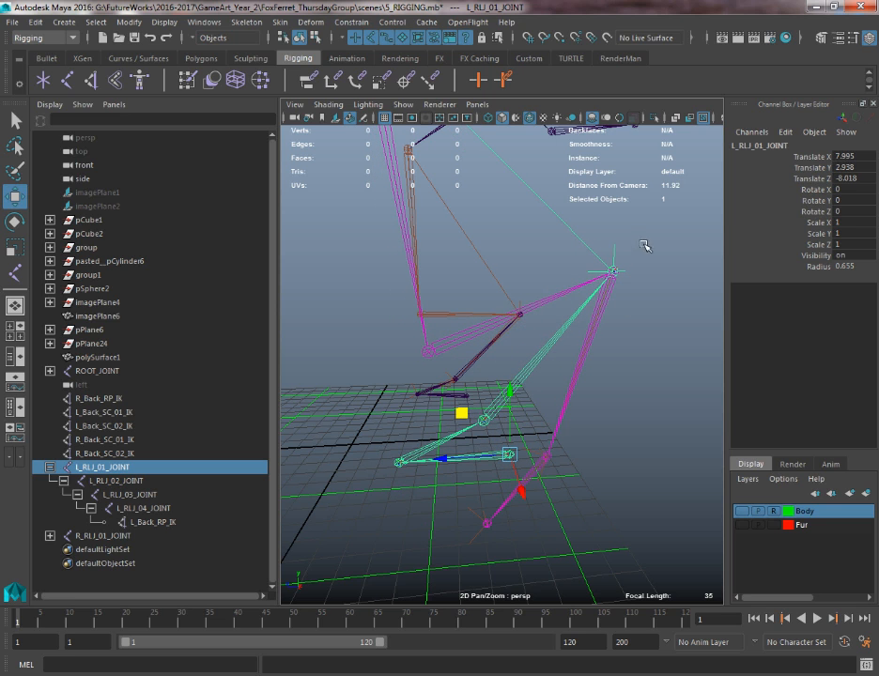
key(ctrl+z)
key(ctrl+z)
key(ctrl+z)
key(ctrl+z)
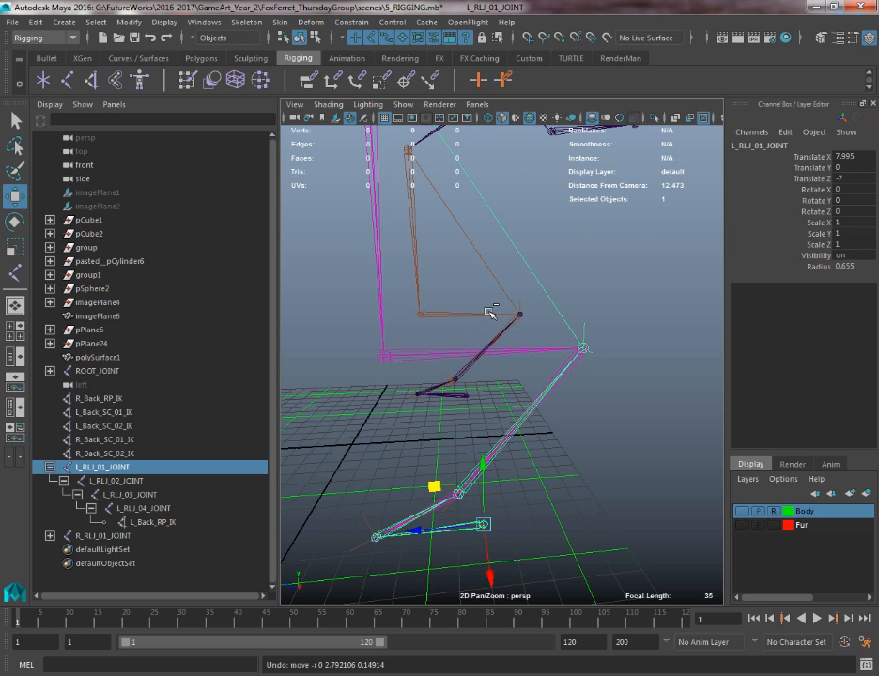
click(355, 492)
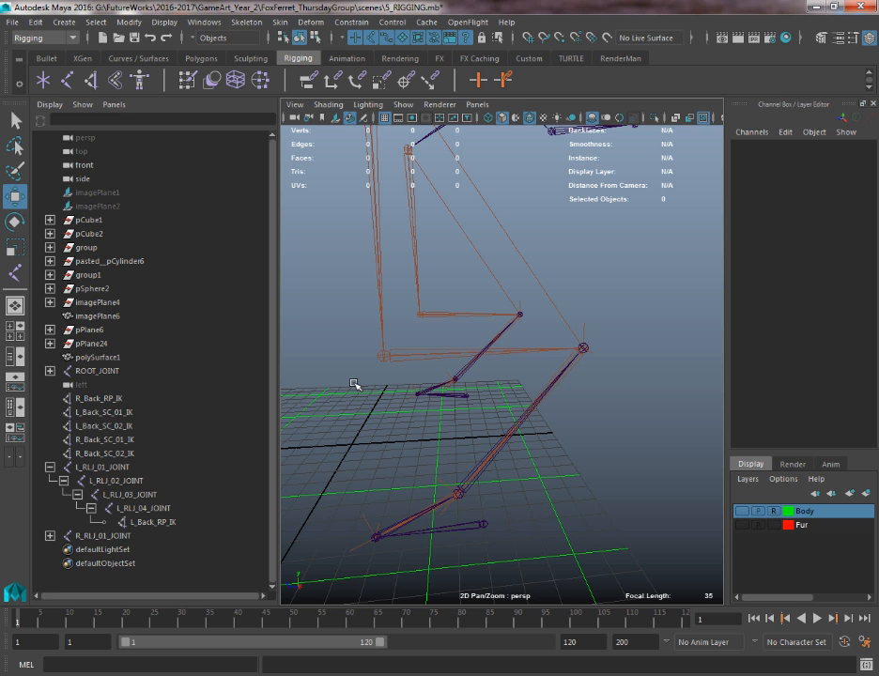
- Check that L_Back_SC_01_IK matches L_RLJ_03_JOINT at the left foot and parent the handle under that joint
alt+right_drag(353, 384, 343, 427)
alt+right_drag(333, 483, 328, 439)
alt+middle_drag(330, 438, 357, 365)
alt+right_drag(349, 375, 341, 375)
alt+middle_drag(341, 377, 361, 378)
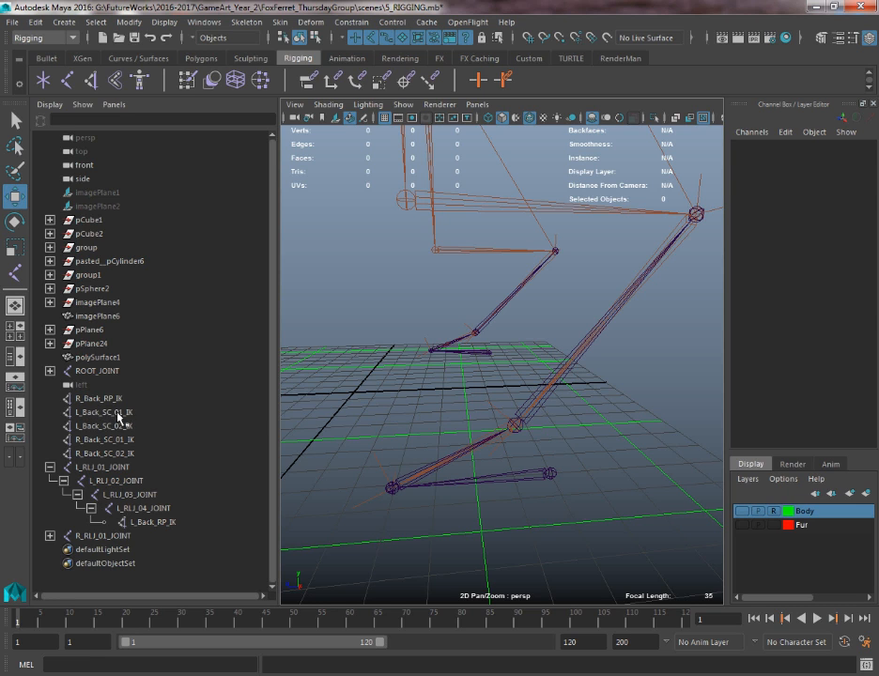
click(113, 414)
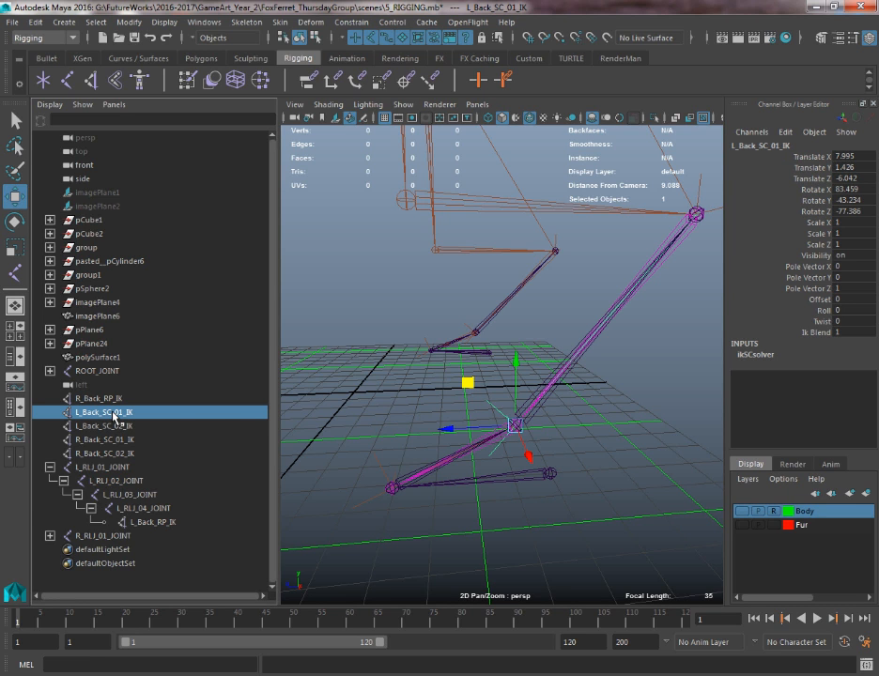
click(112, 496)
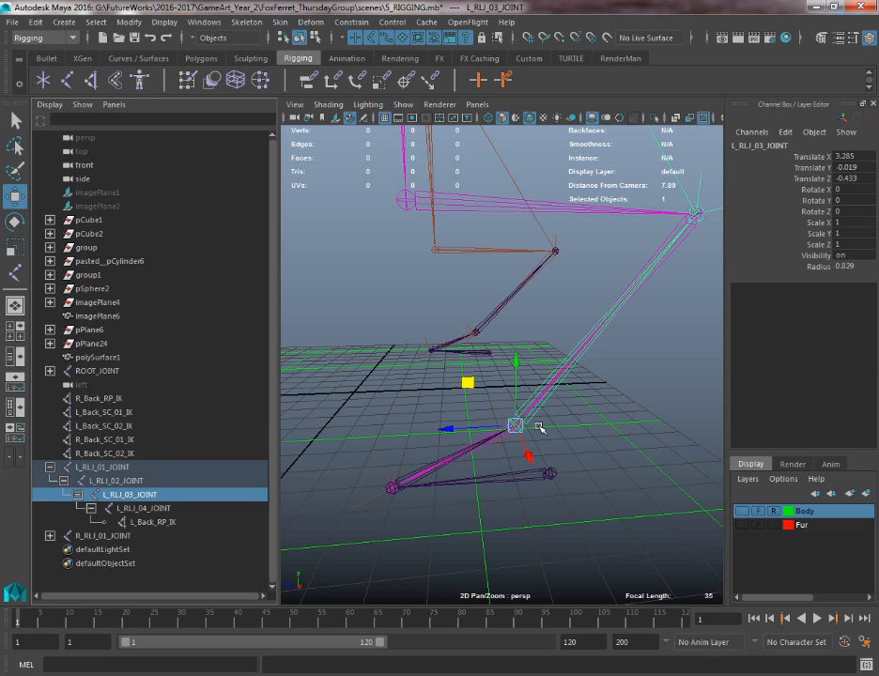
click(107, 413)
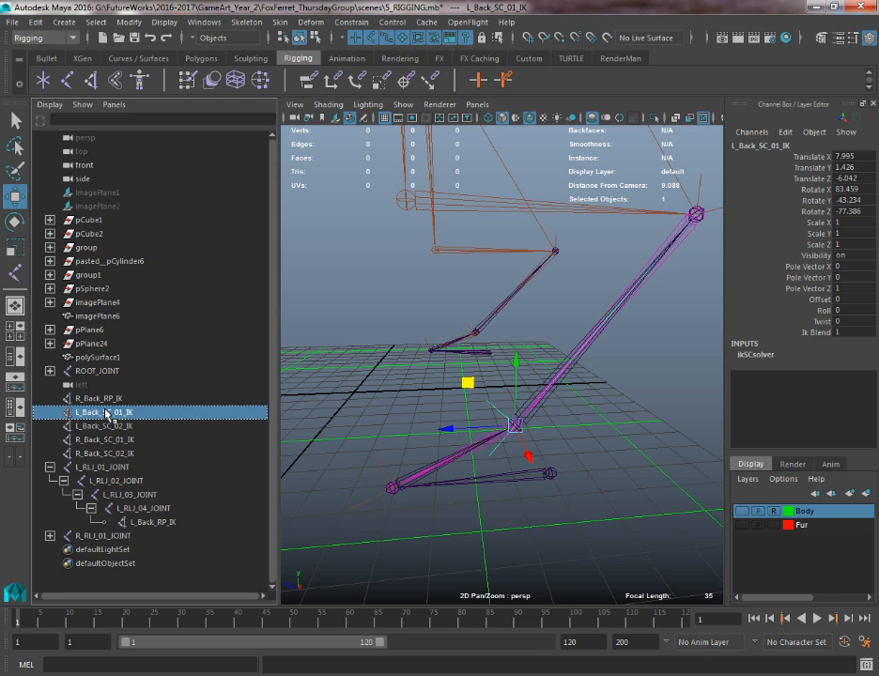
drag(107, 414, 128, 498)
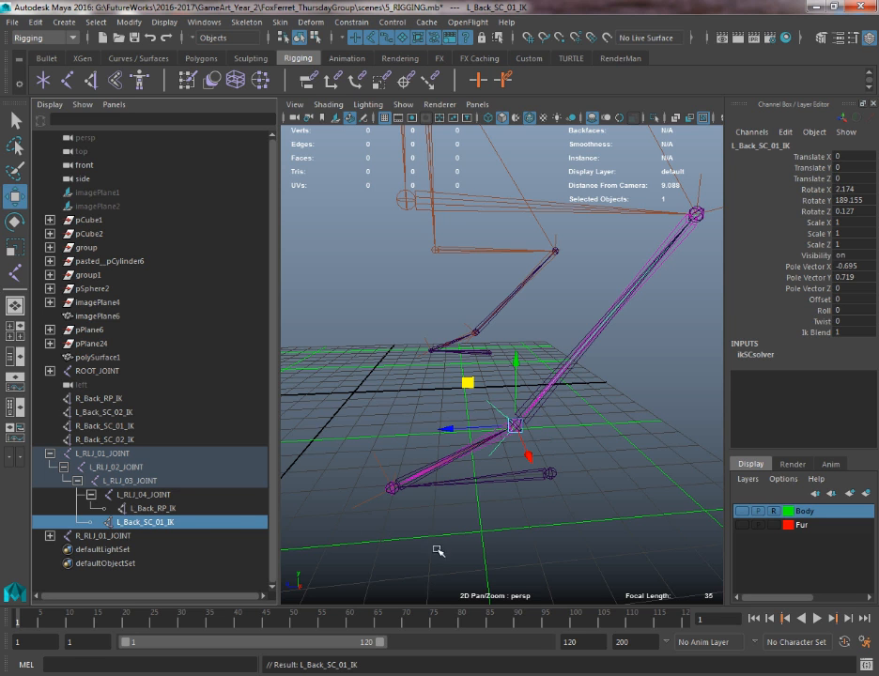
- Test-move L_RLJ_01_JOINT with the ankle handle parented, and undo the move
click(556, 470)
click(504, 431)
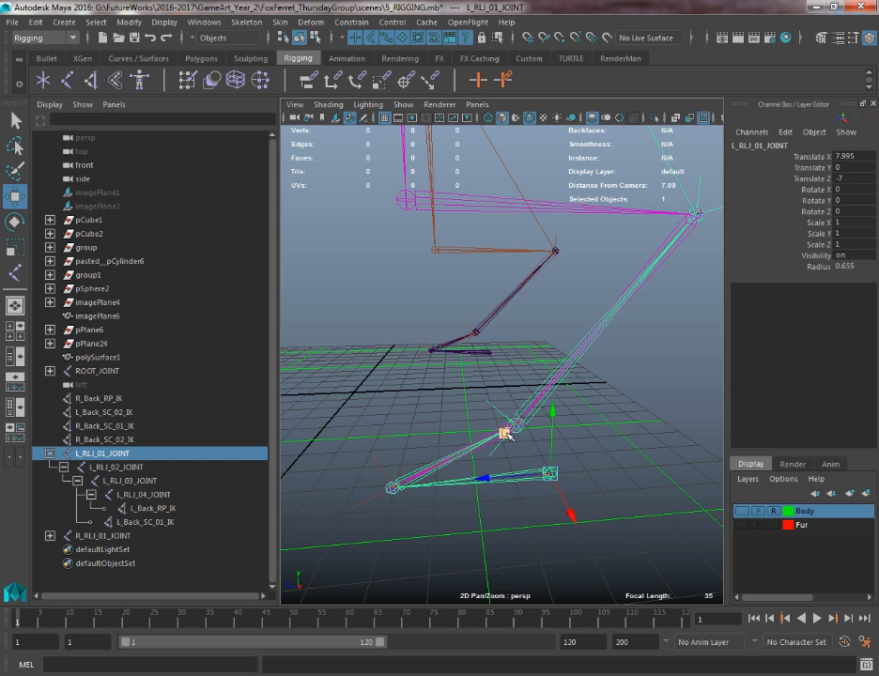
drag(505, 430, 479, 416)
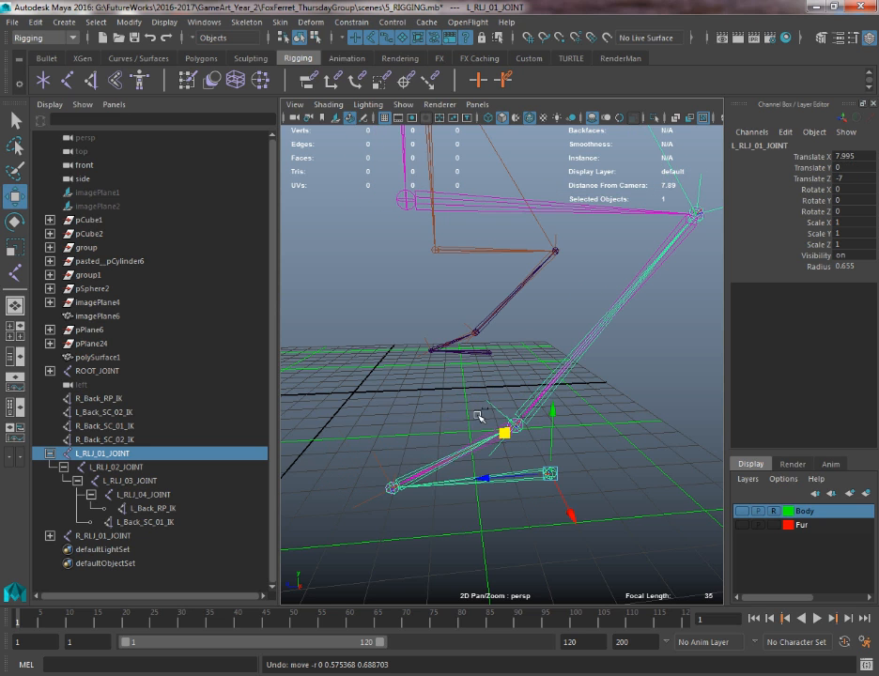
- Identify L_Back_SC_02_IK at the left toe and parent it under L_RLJ_02_JOINT
click(381, 467)
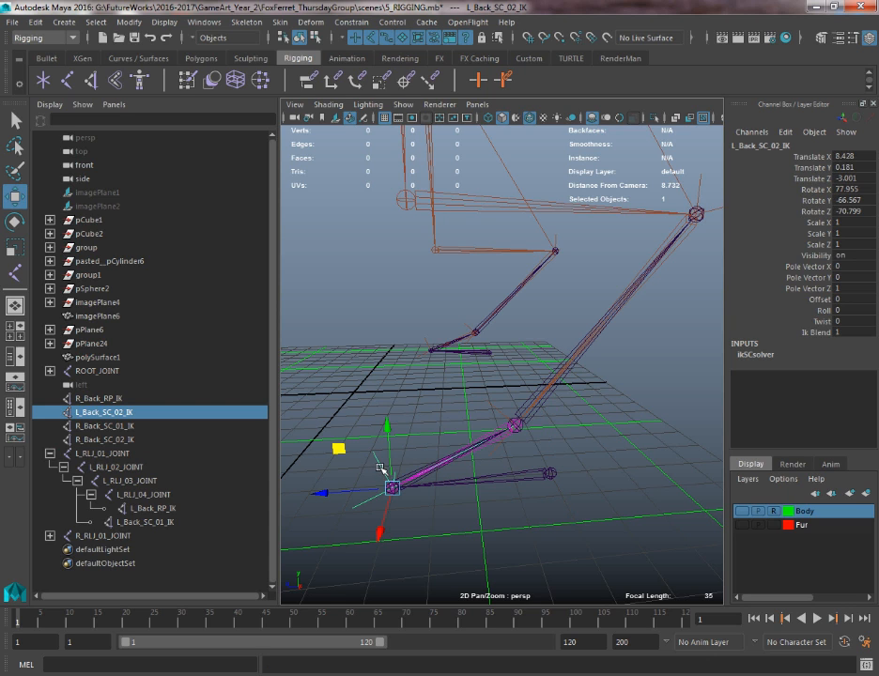
click(337, 407)
click(127, 413)
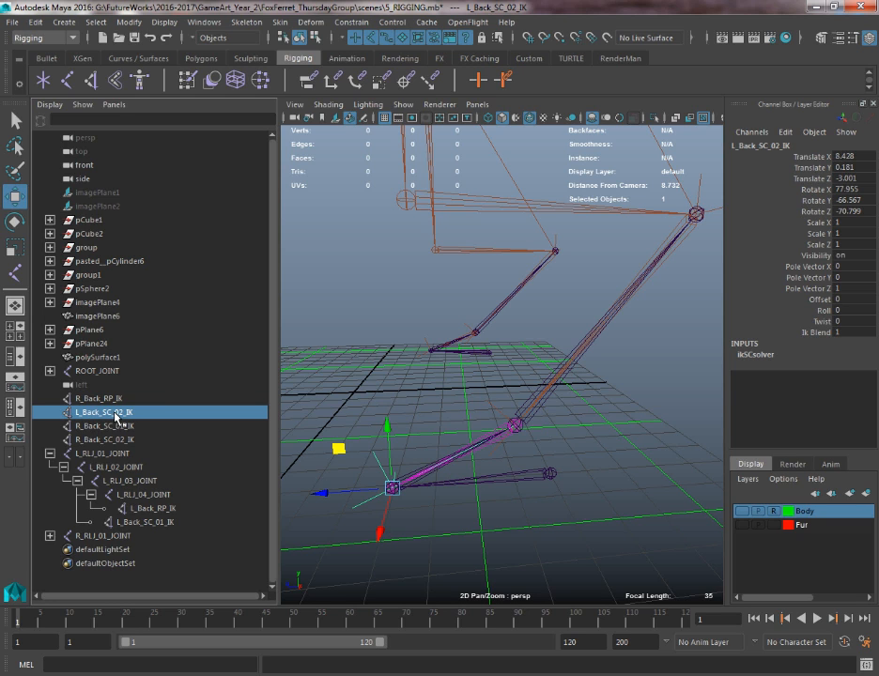
middle_drag(115, 413, 110, 468)
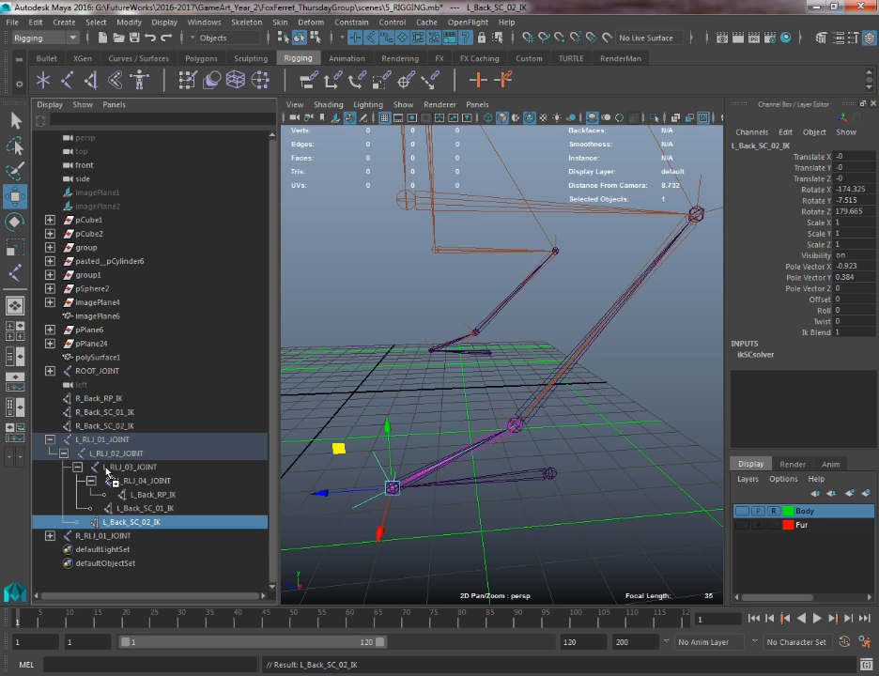
- Try moving and rotating the left reverse-foot chain from its root joint, undoing each change
click(547, 482)
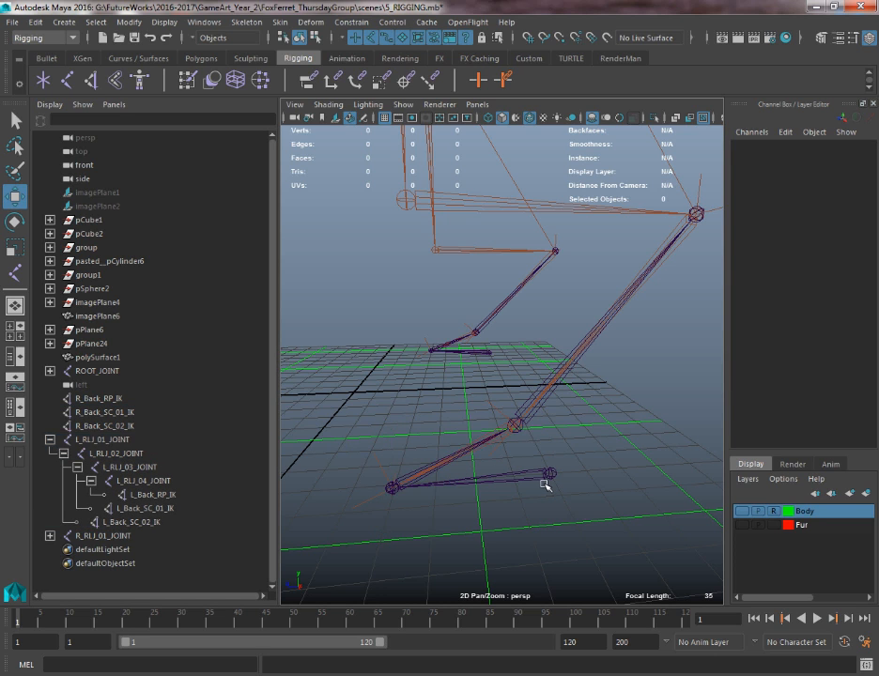
click(495, 430)
mouse_move(495, 430)
middle_down()
mouse_move(491, 467)
mouse_move(520, 425)
mouse_move(503, 435)
middle_up()
key(ctrl+z)
key(e)
drag(503, 436, 499, 444)
key(ctrl+z)
drag(508, 501, 526, 506)
key(ctrl+z)
key(q)
- Test-rotate L_RLJ_02_JOINT at the left toe, and undo the rotation
click(394, 476)
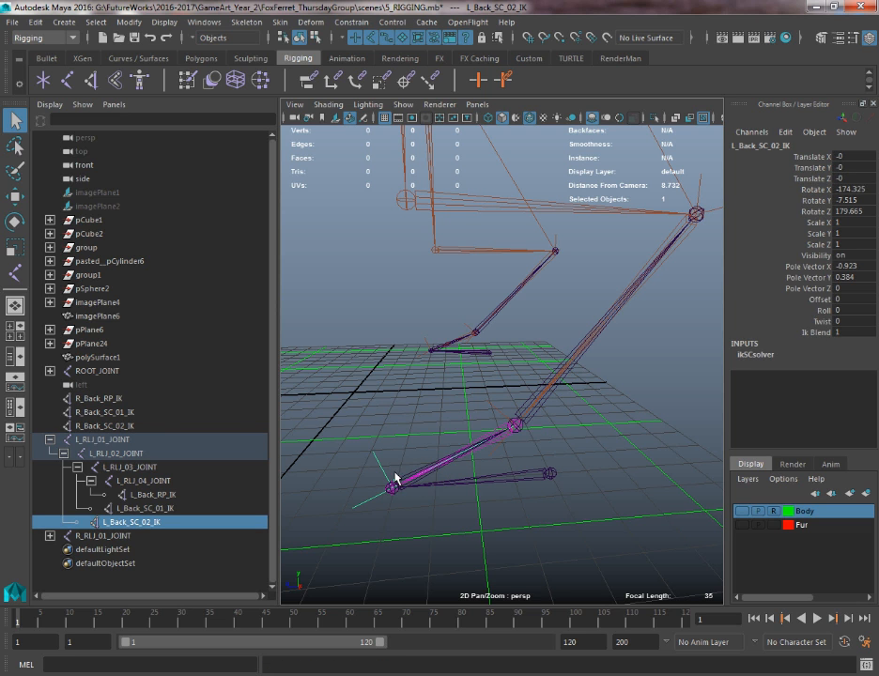
click(398, 481)
key(e)
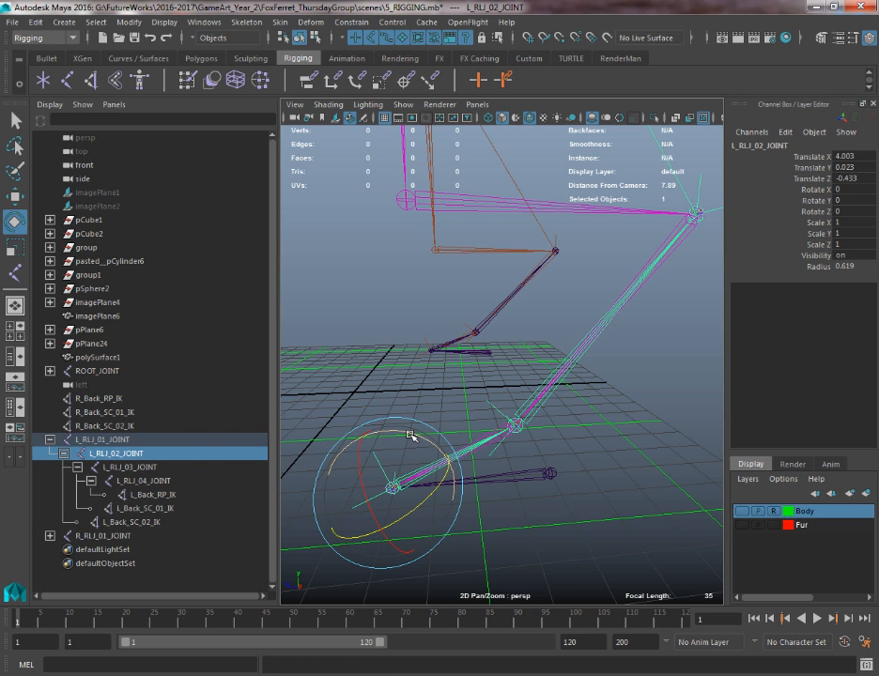
drag(413, 435, 357, 428)
key(ctrl+z)
scroll(463, 341, down, 8)
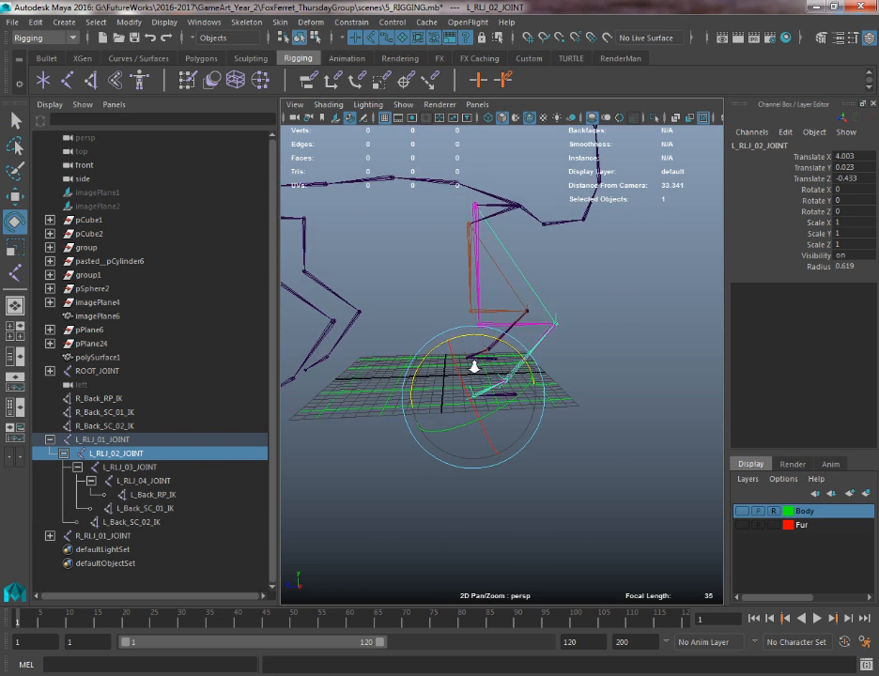
- Frame the whole skeleton and test-move ROOT_JOINT up and down to compare how both back legs respond
alt+middle_drag(416, 302, 420, 353)
scroll(423, 355, down, 3)
click(457, 371)
alt+drag(458, 371, 524, 322)
scroll(498, 366, up, 6)
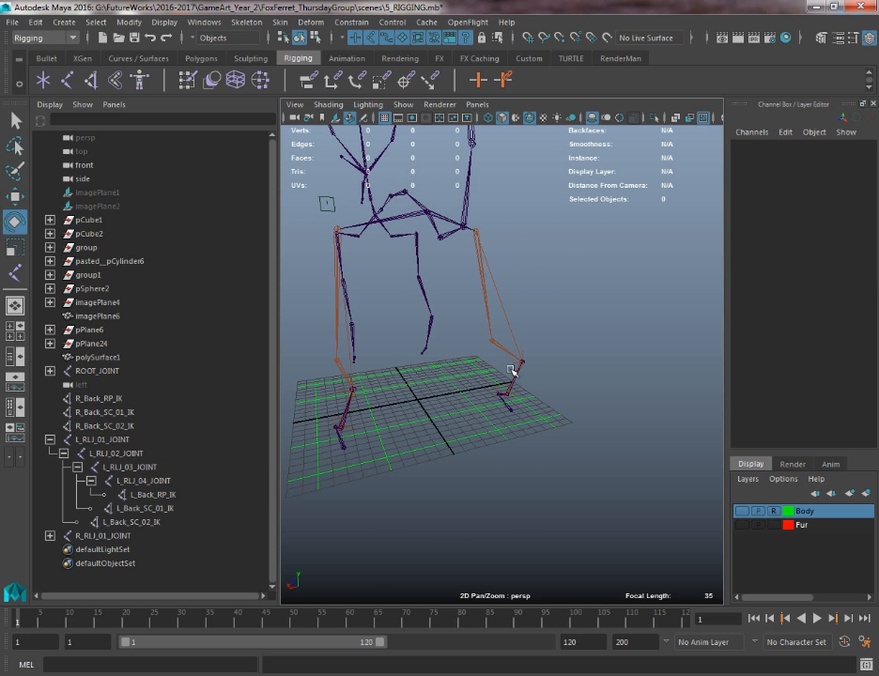
alt+drag(492, 465, 573, 432)
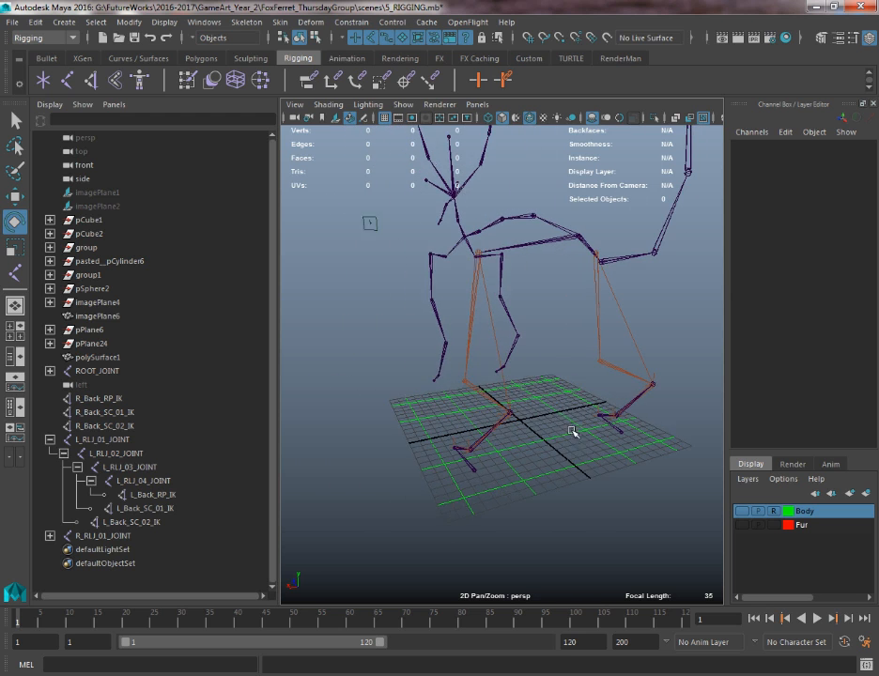
click(580, 237)
key(w)
drag(582, 179, 581, 216)
alt+drag(526, 253, 618, 279)
drag(571, 229, 589, 173)
mouse_move(537, 272)
alt+mouse_down()
mouse_move(597, 263)
mouse_move(537, 273)
alt+mouse_up()
drag(577, 197, 560, 169)
alt+drag(561, 193, 420, 218)
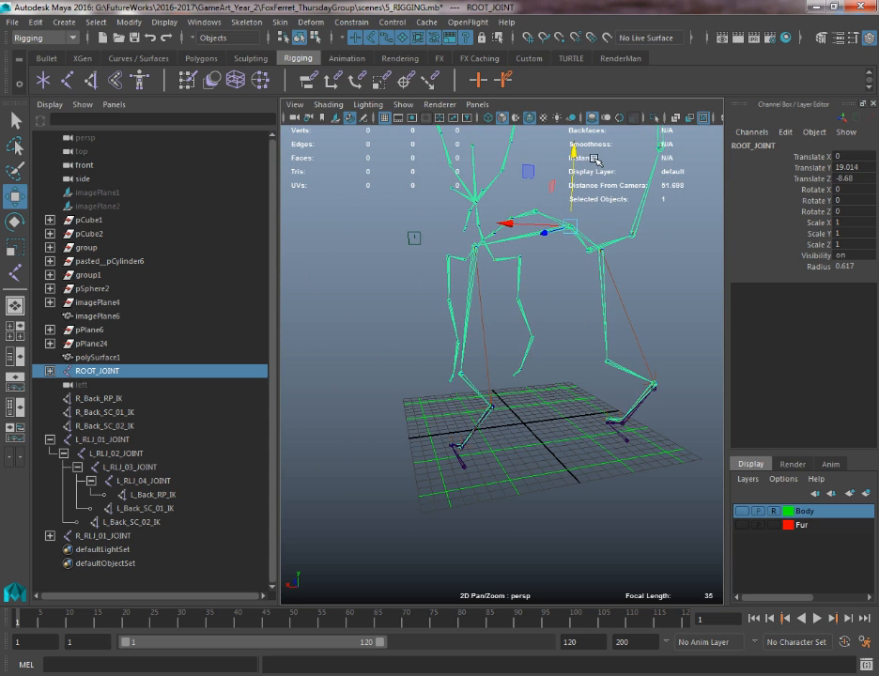
drag(577, 161, 568, 208)
- Undo the ROOT_JOINT test moves and view the back legs from the opposite side
key(ctrl+z)
key(ctrl+z)
key(ctrl+z)
key(ctrl+z)
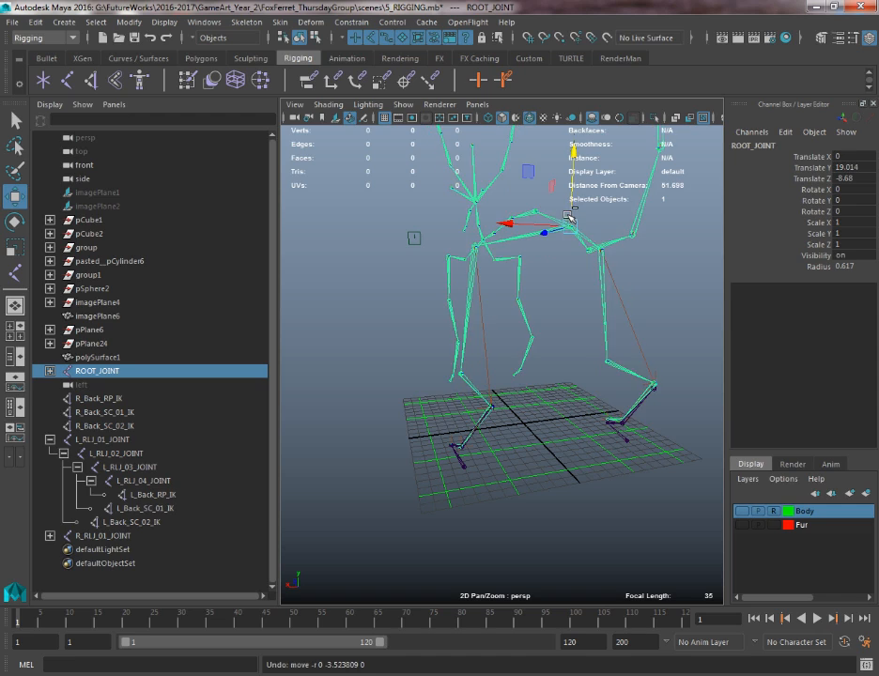
alt+drag(576, 408, 395, 330)
alt+drag(394, 446, 416, 443)
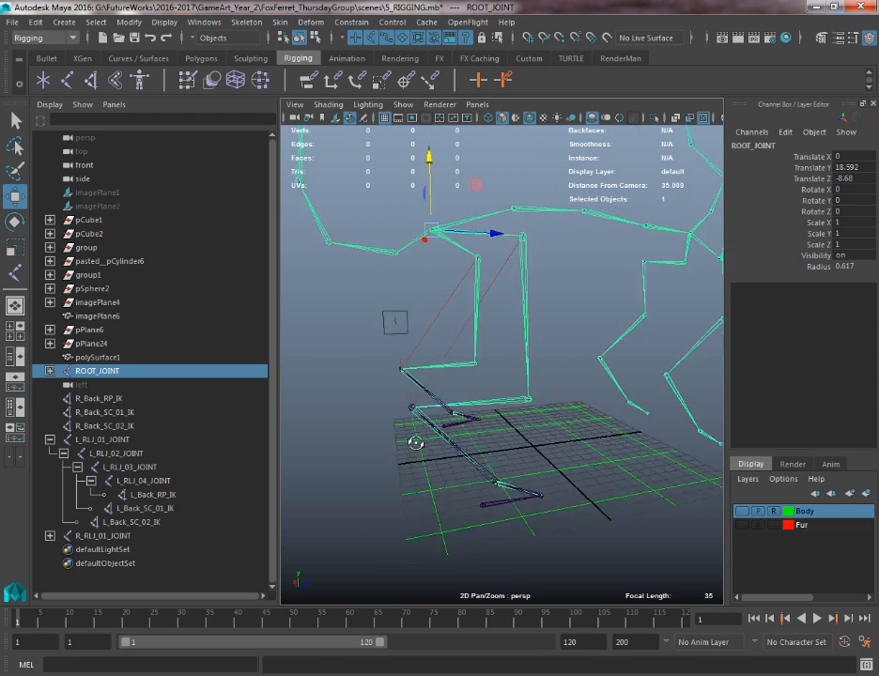
- Expand the R_RLJ_01_JOINT hierarchy in place of the left one, and parent R_Back_RP_IK under R_RLJ_04_JOINT
alt+right_drag(416, 444, 460, 489)
alt+middle_drag(460, 488, 448, 419)
alt+drag(448, 419, 446, 440)
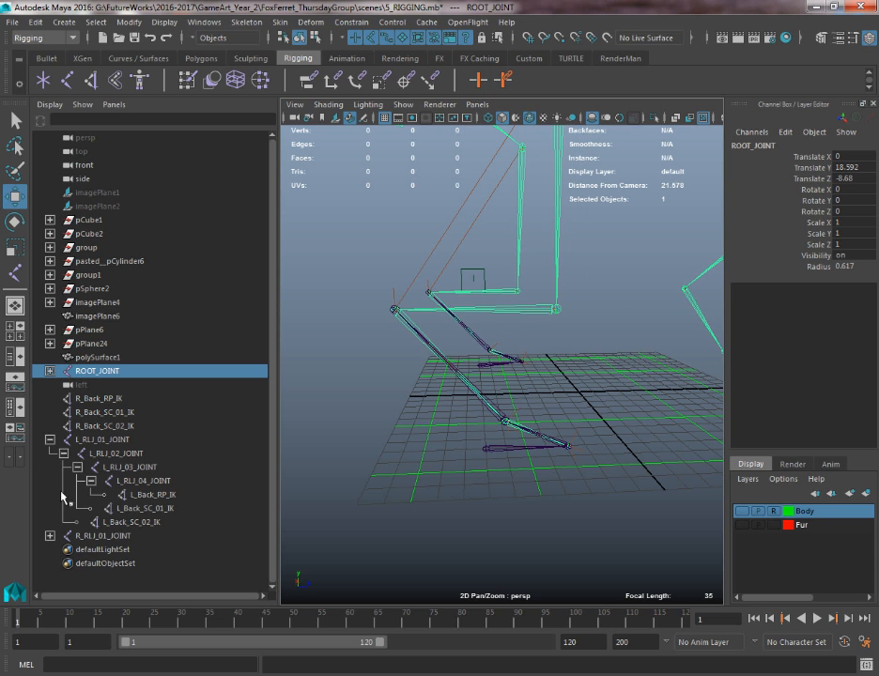
click(50, 439)
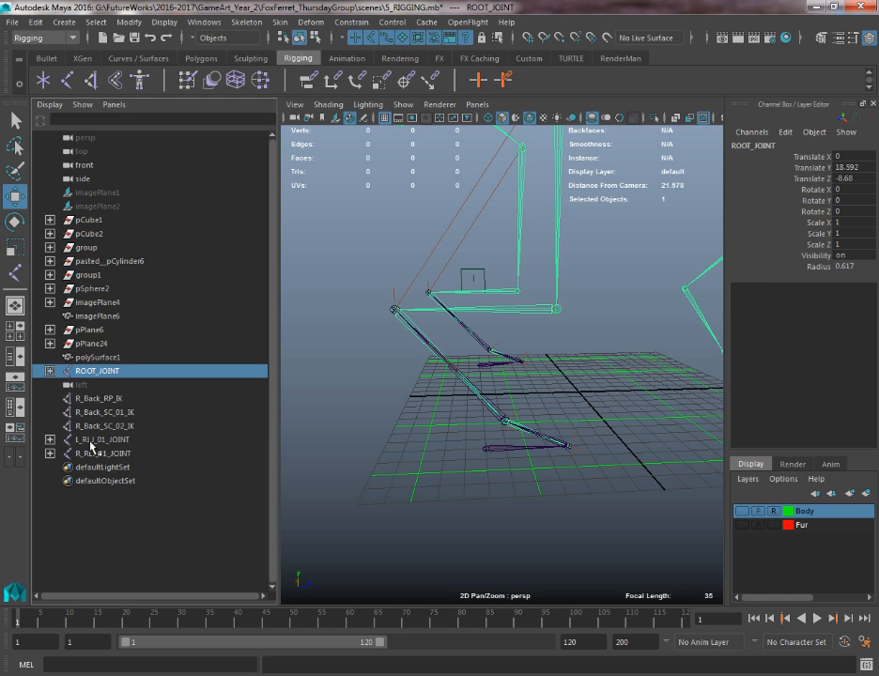
click(49, 453)
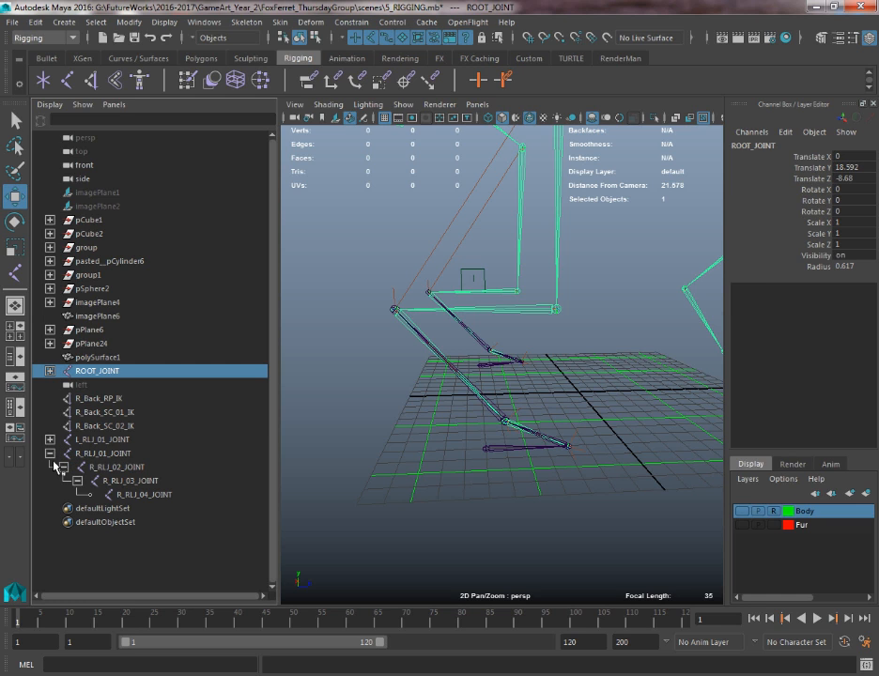
click(85, 399)
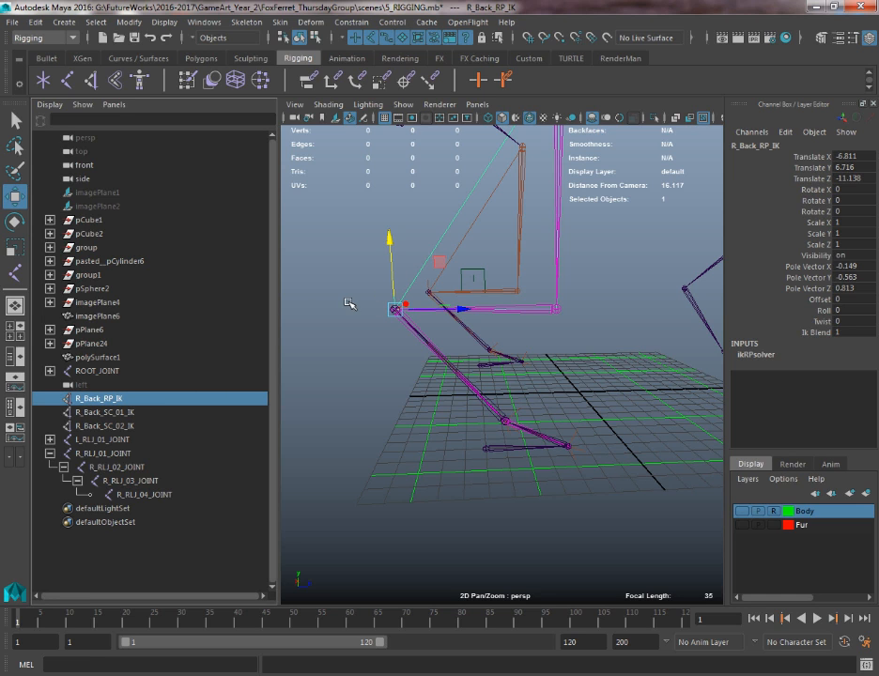
key(q)
click(393, 311)
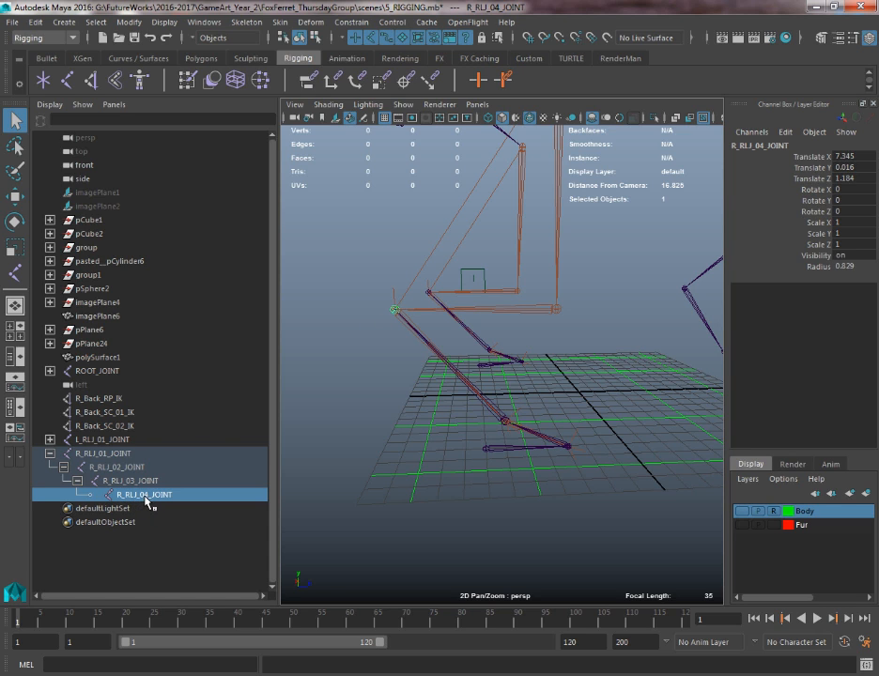
click(108, 412)
click(110, 400)
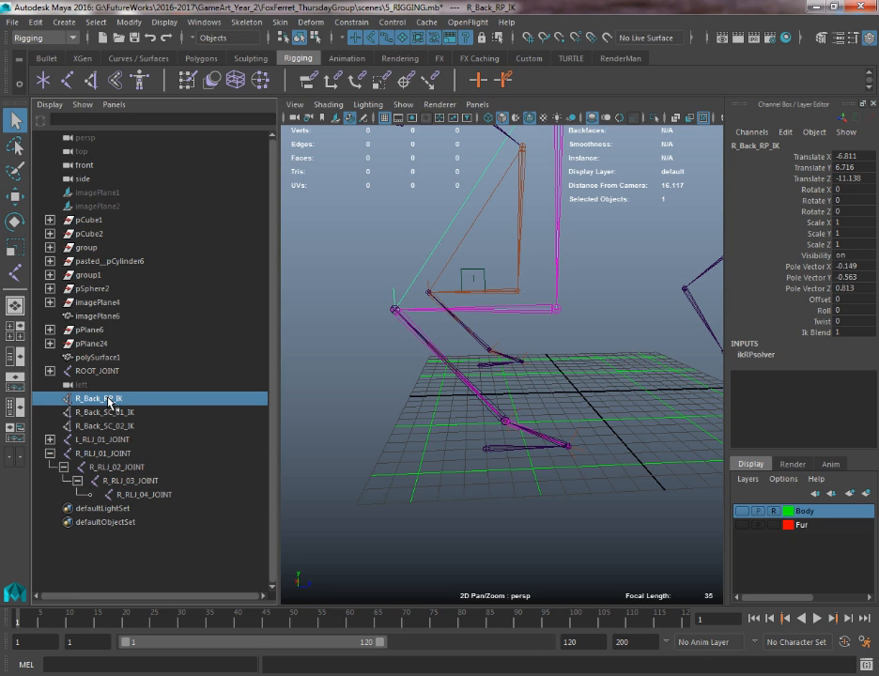
drag(110, 402, 152, 498)
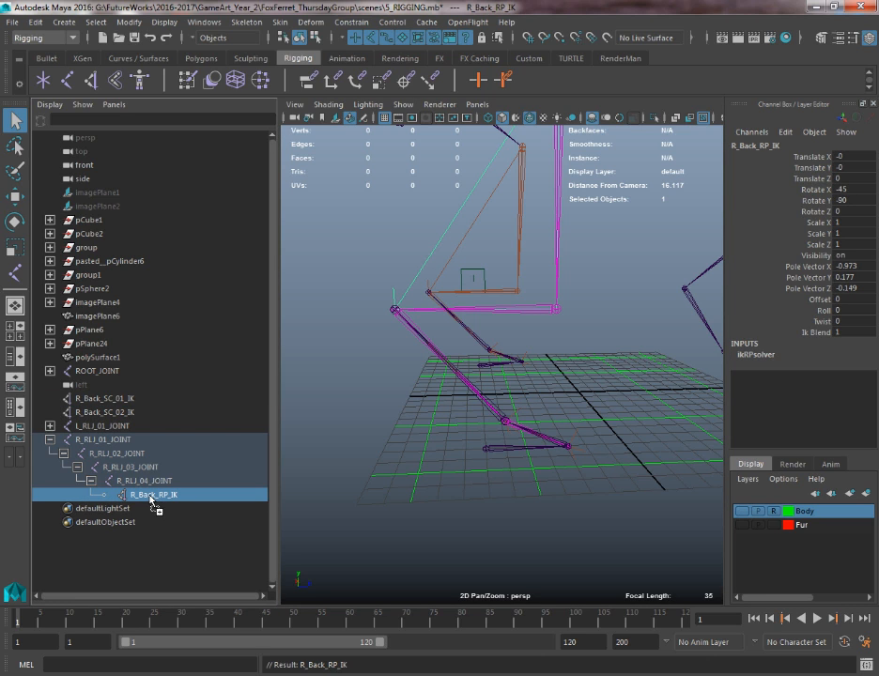
- Parent R_Back_SC_01_IK under R_RLJ_03_JOINT and R_Back_SC_02_IK under R_RLJ_02_JOINT
click(109, 413)
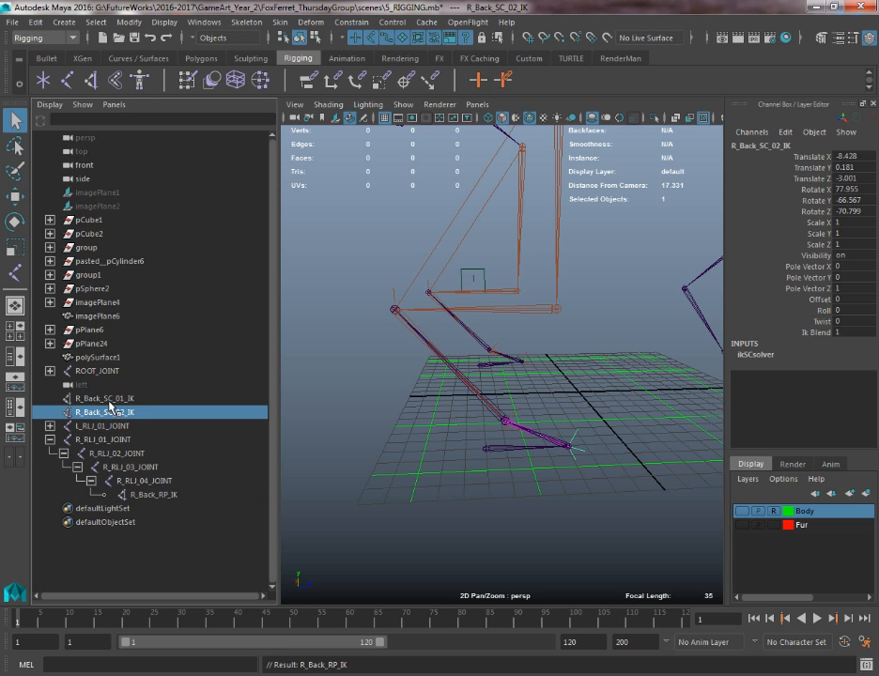
click(110, 400)
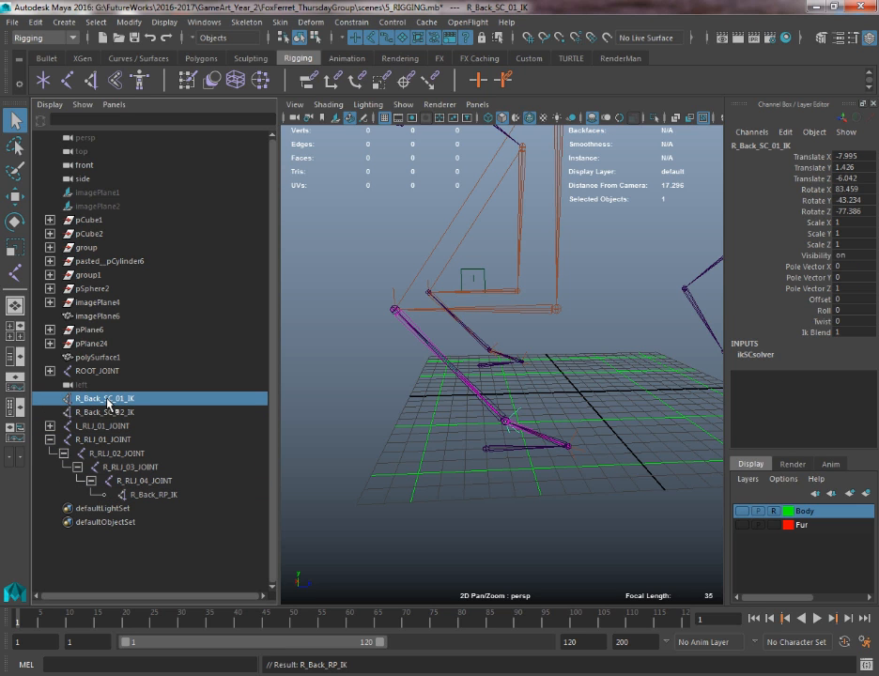
drag(108, 402, 131, 467)
click(103, 400)
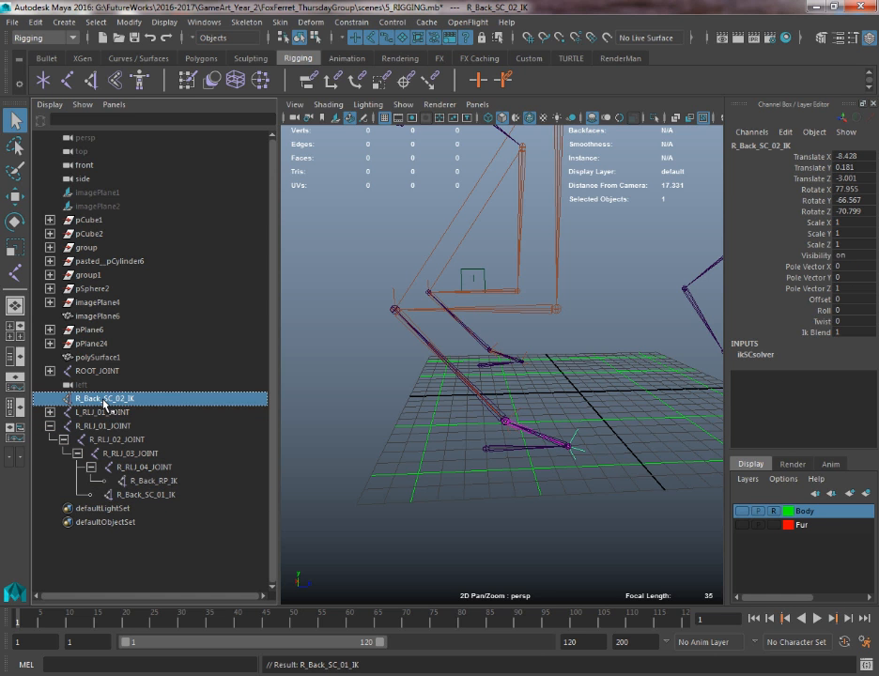
drag(104, 402, 102, 440)
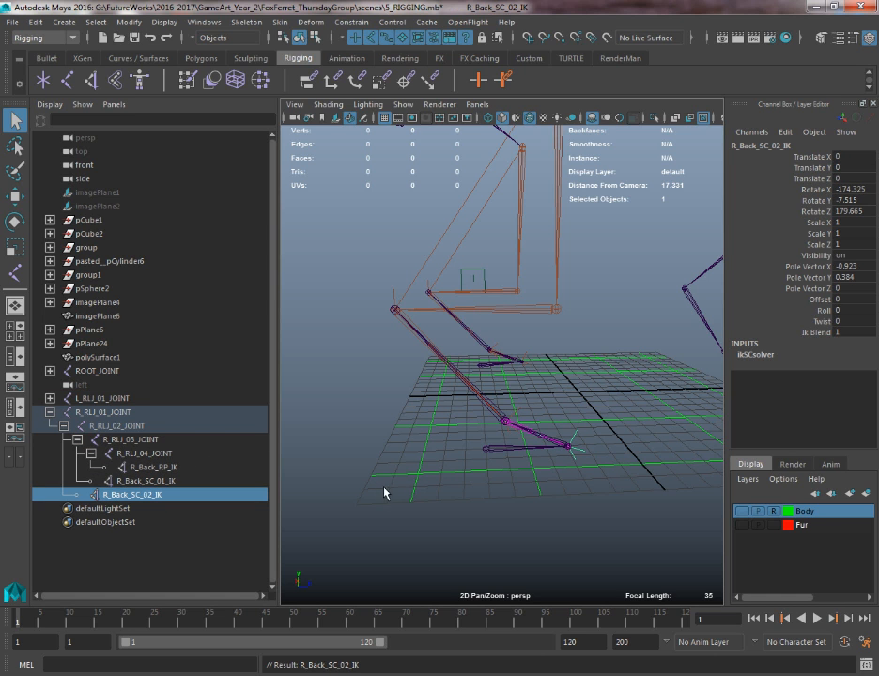
- Test-move the right reverse-foot chain from R_RLJ_01_JOINT, and undo the move
scroll(383, 488, down, 2)
key(w)
scroll(479, 479, down, 1)
click(494, 431)
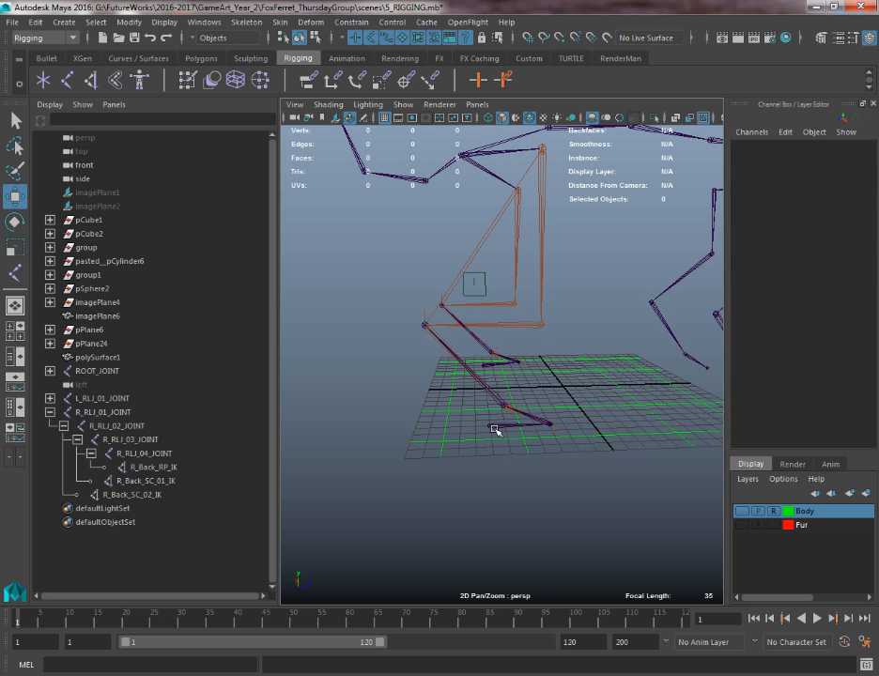
click(494, 431)
drag(536, 382, 496, 359)
key(ctrl+z)
- Test-move ROOT_JOINT to check that both back feet stay planted, undoing the moves
scroll(492, 348, down, 3)
click(481, 249)
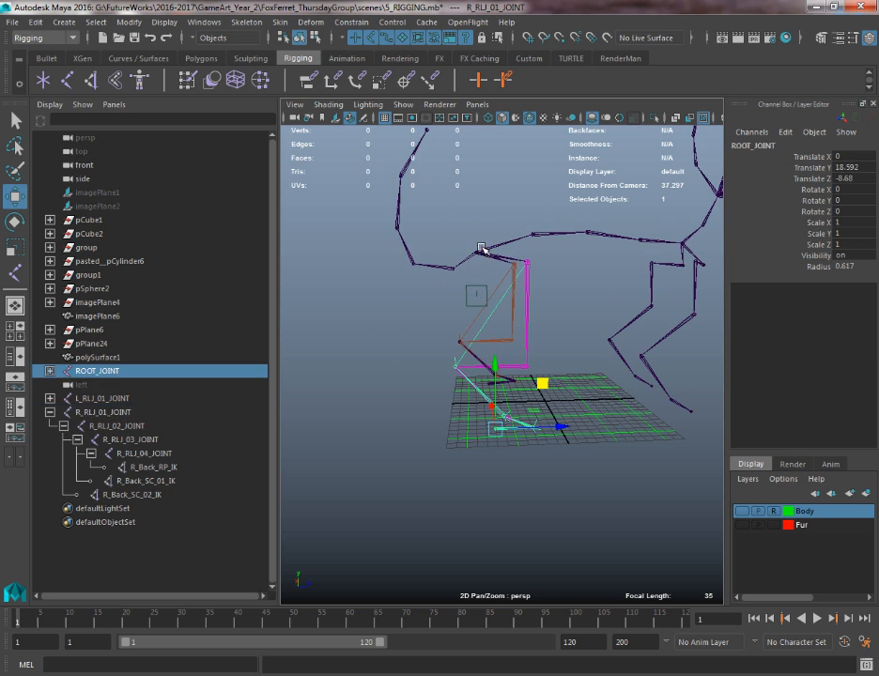
drag(477, 211, 460, 201)
mouse_move(521, 209)
mouse_down()
mouse_move(576, 205)
mouse_move(492, 217)
mouse_move(535, 203)
mouse_move(561, 231)
mouse_move(478, 248)
mouse_move(504, 246)
mouse_move(497, 231)
mouse_move(526, 218)
mouse_move(524, 231)
mouse_up()
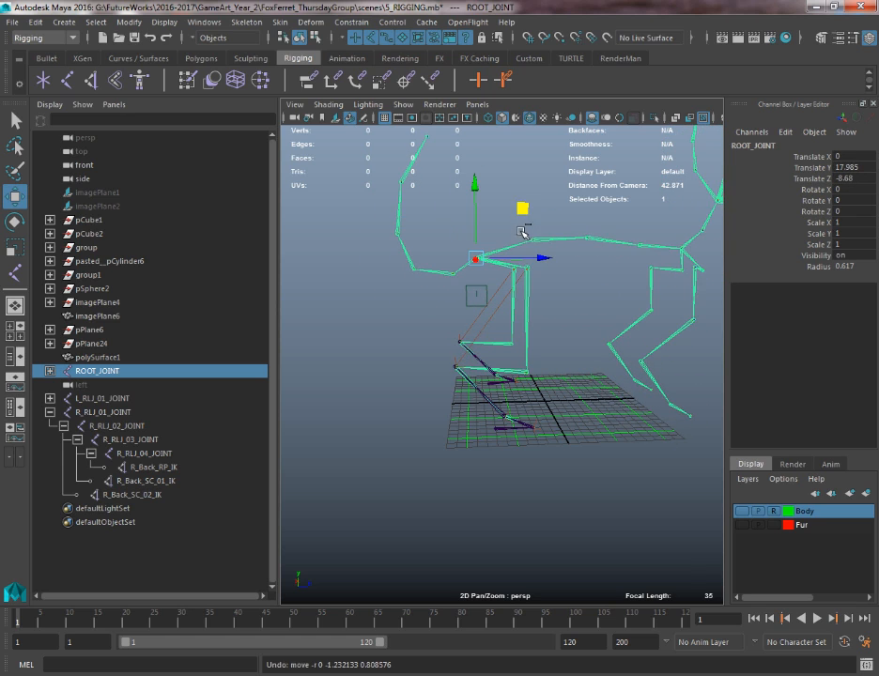
- Clear the selection and collapse the R_RLJ_01_JOINT hierarchy
click(453, 464)
alt+drag(453, 464, 514, 495)
alt+middle_drag(514, 495, 522, 552)
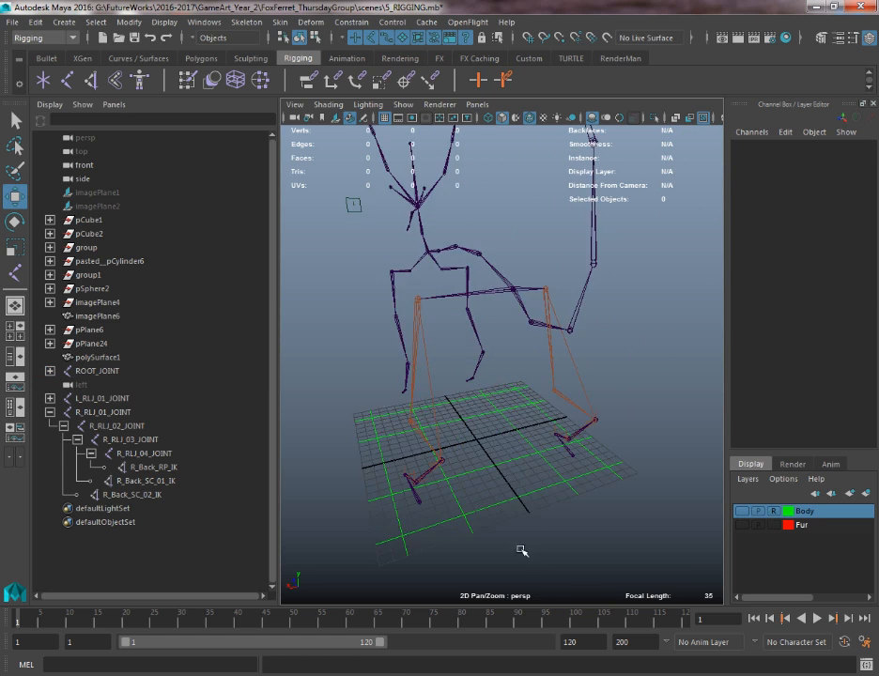
alt+drag(521, 552, 599, 542)
alt+middle_drag(414, 461, 428, 396)
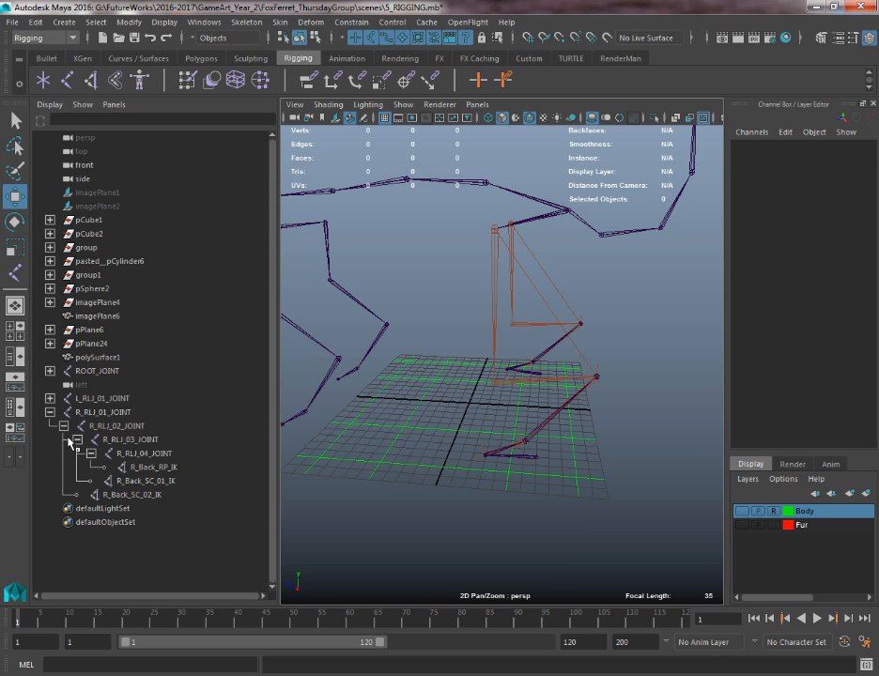
click(50, 413)
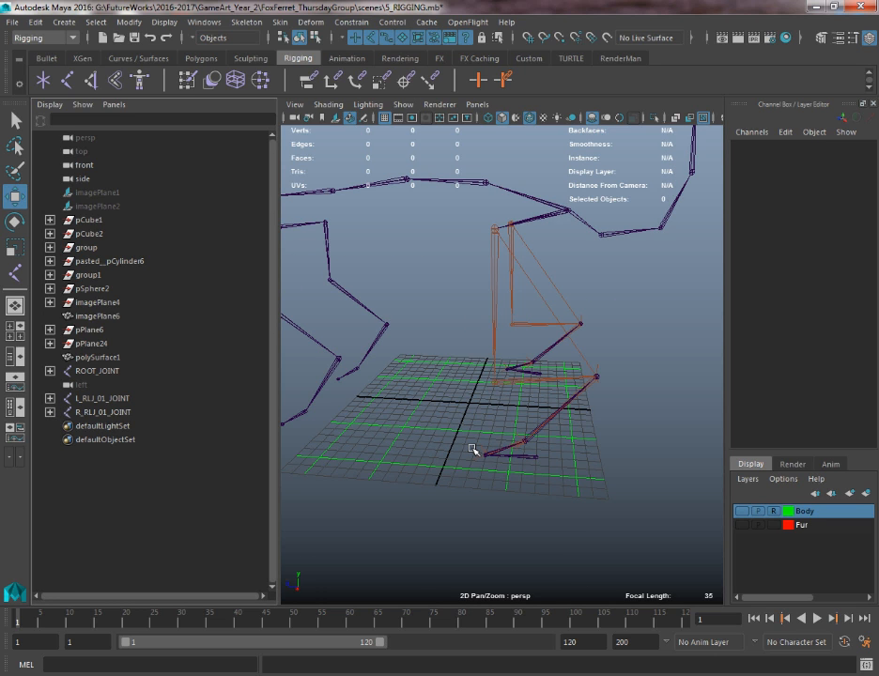
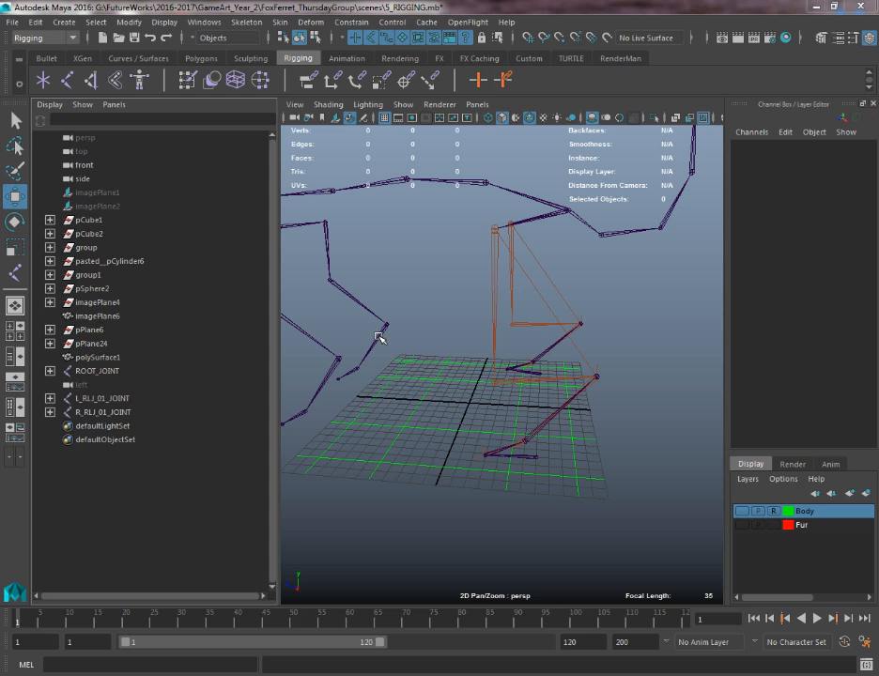
- Examine the left front leg's clavicle, arm and elbow joints to identify where its IK handle starts and ends
alt+middle_drag(346, 242, 450, 296)
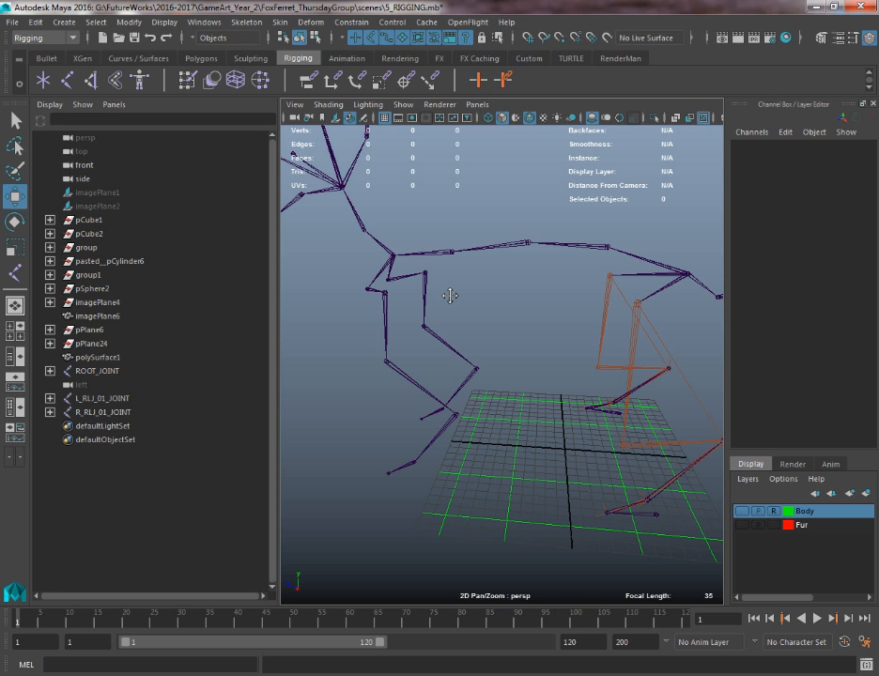
alt+drag(341, 301, 428, 279)
scroll(367, 302, up, 3)
alt+middle_drag(410, 301, 481, 281)
click(480, 281)
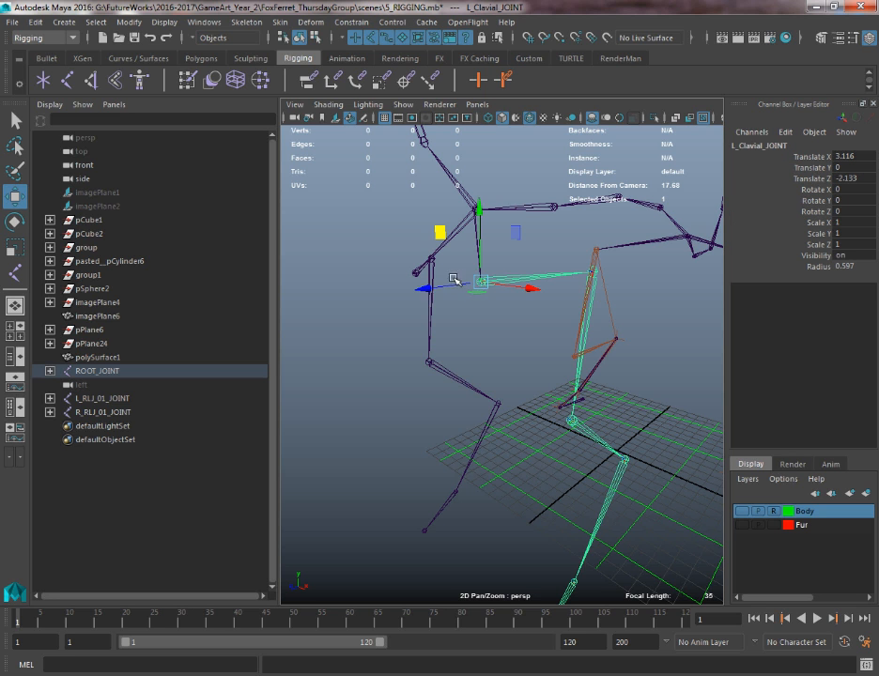
alt+drag(495, 285, 456, 259)
click(457, 268)
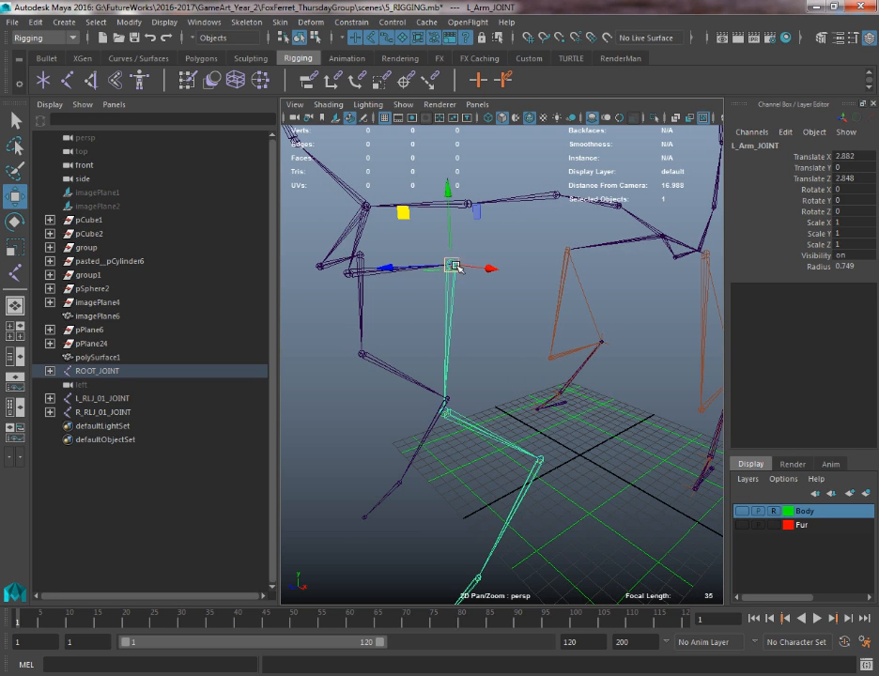
scroll(446, 254, down, 3)
alt+middle_drag(444, 246, 422, 184)
scroll(423, 200, up, 2)
click(522, 392)
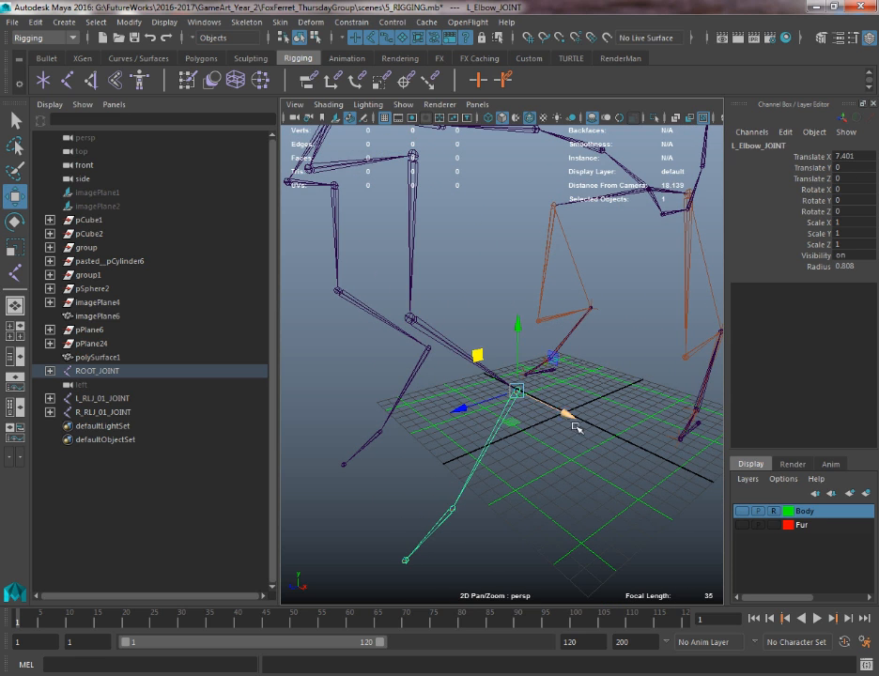
click(577, 474)
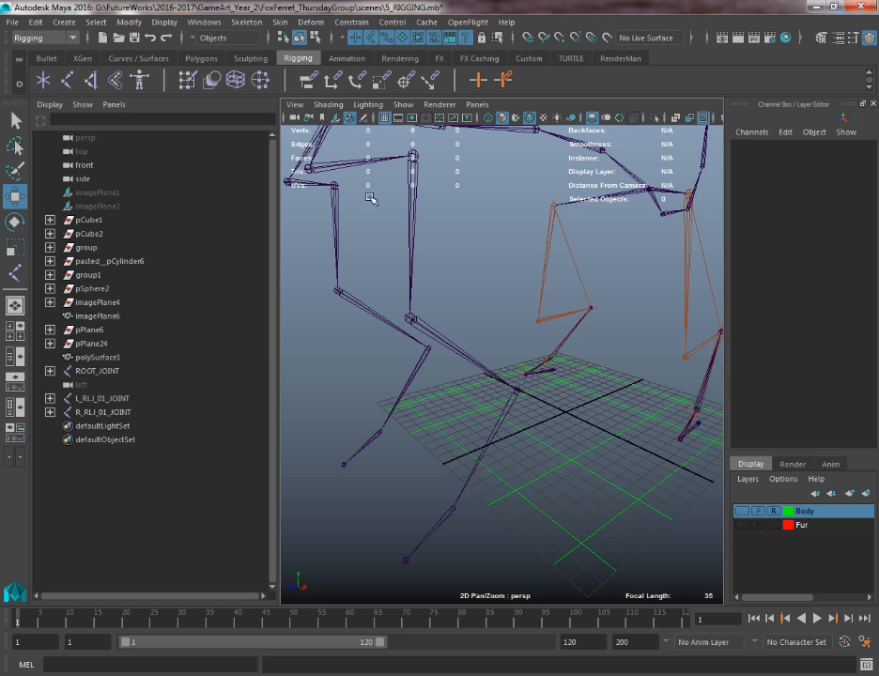
- Set the IK Handle tool to Rotate-Plane Solver and create a handle from L_Arm_JOINT to L_Elbow_JOINT
double_click(92, 82)
click(131, 157)
click(160, 184)
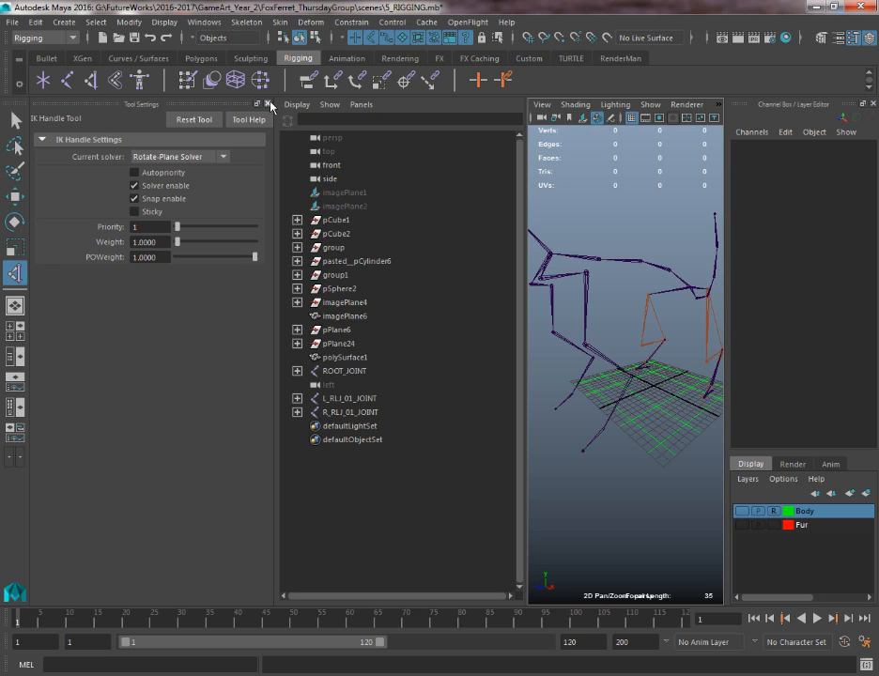
mouse_move(289, 176)
alt+right_down()
mouse_move(296, 180)
mouse_move(286, 188)
alt+right_up()
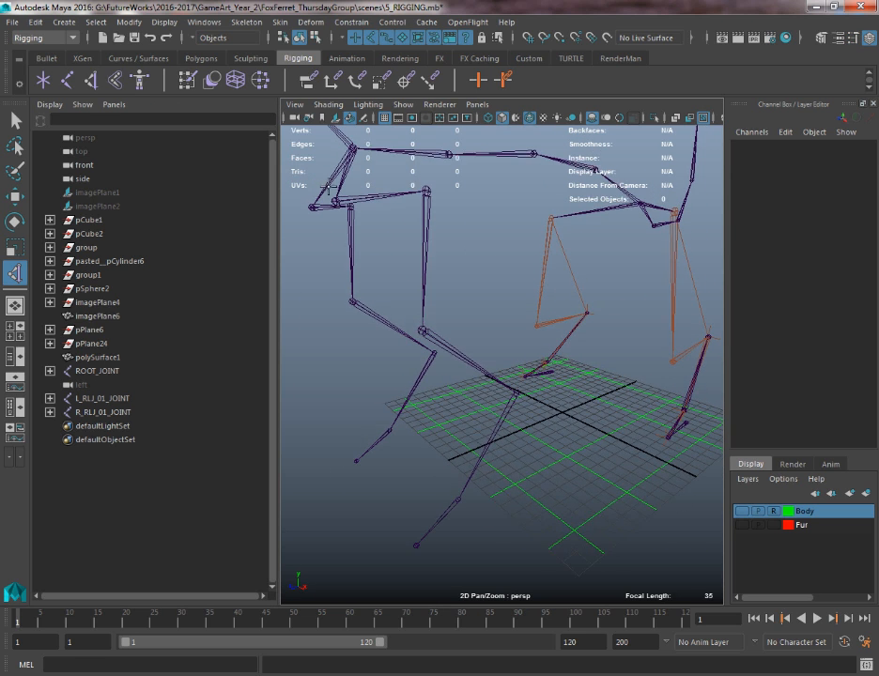
click(427, 197)
click(517, 398)
- Create a matching rotate-plane IK handle on the right front leg from the arm joint to the elbow joint
alt+drag(421, 393, 498, 391)
alt+middle_drag(422, 390, 507, 383)
key(g)
alt+drag(440, 368, 532, 367)
click(590, 206)
click(525, 377)
- Select both new front-leg IK handles to inspect them together, and clear the selection
key(q)
shift+click(554, 354)
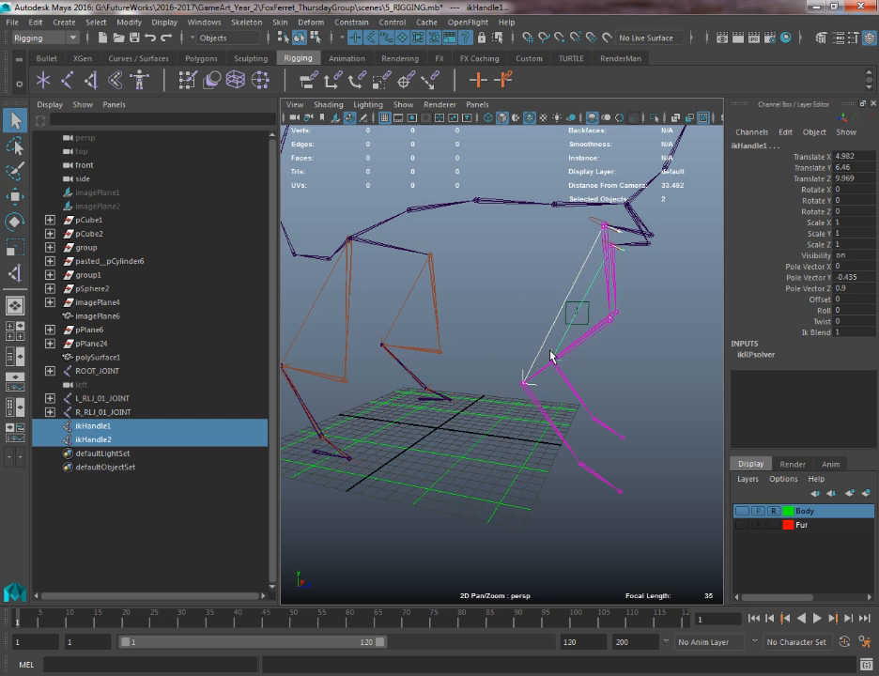
key(w)
drag(592, 316, 334, 465)
click(383, 478)
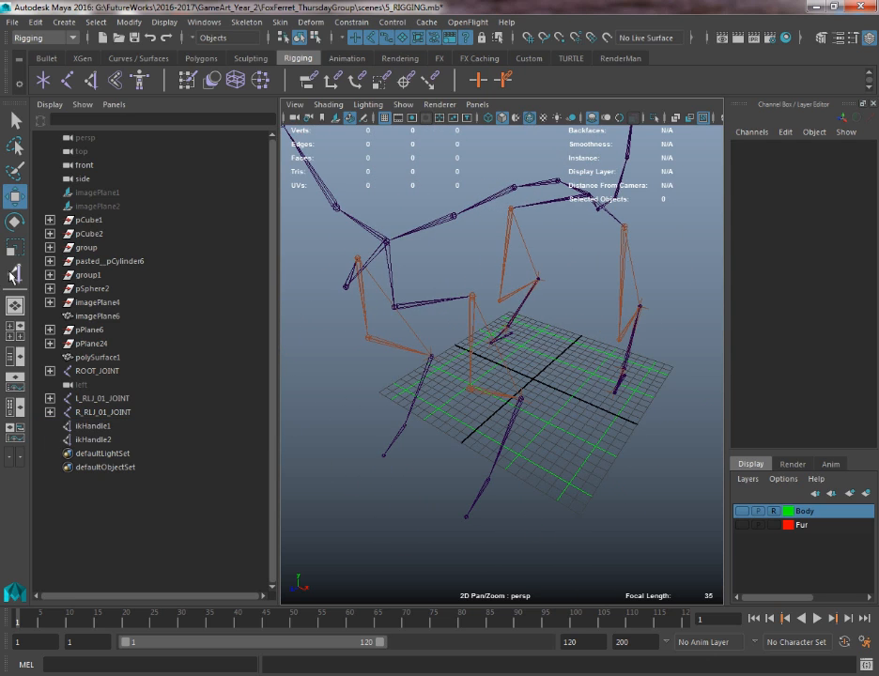
- Rename ikHandle1 on the left front leg as L_Front_RP_IK
click(12, 270)
double_click(96, 429)
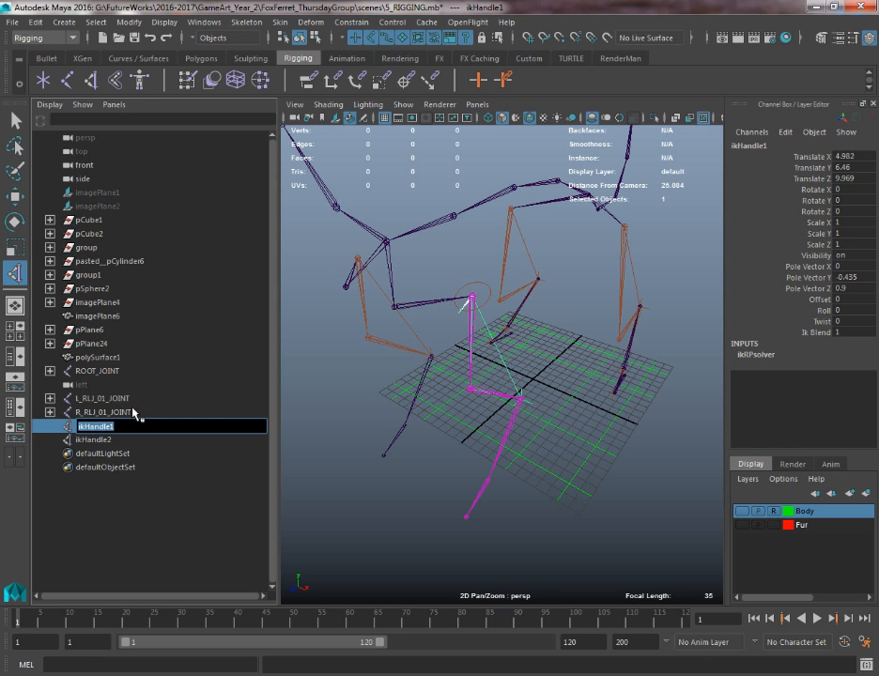
key(BackSpace)
key(Return)
- Rename ikHandle2 on the right front leg as R_Front_RP_IK, reusing the left handle's name
click(89, 440)
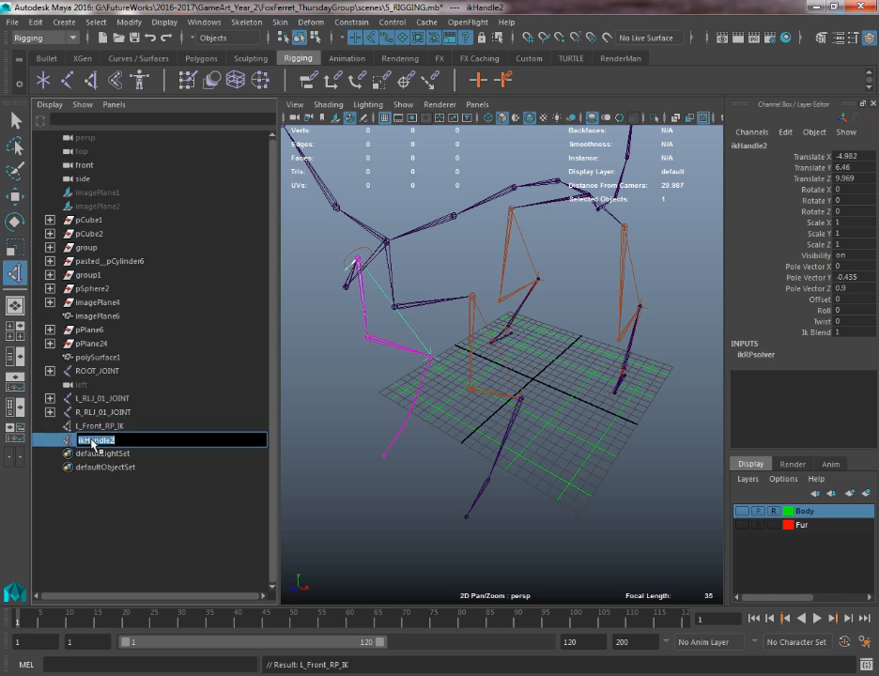
double_click(98, 428)
key(ctrl+c)
double_click(98, 442)
key(ctrl+v)
text(R)
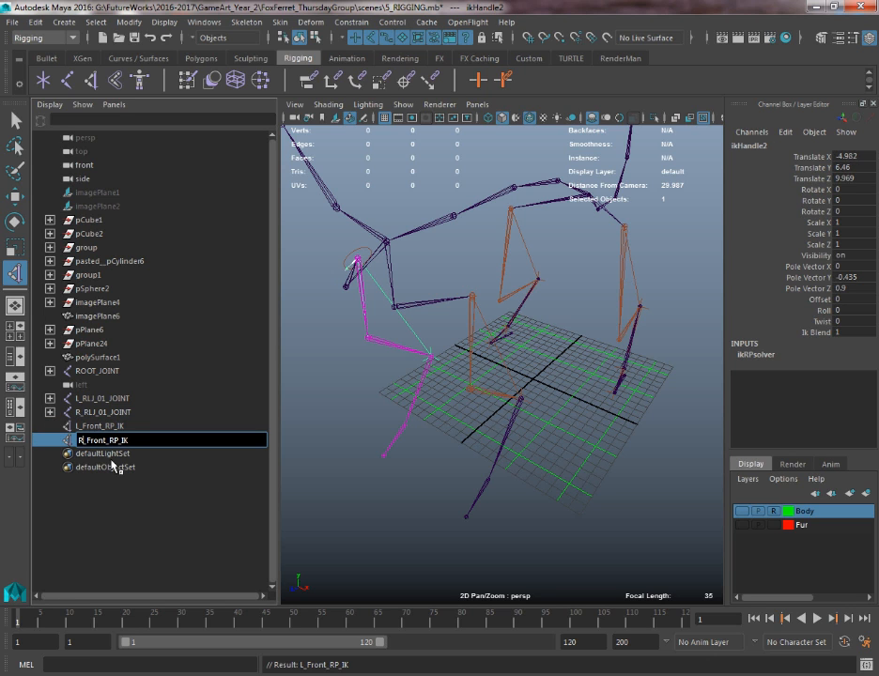
key(Return)
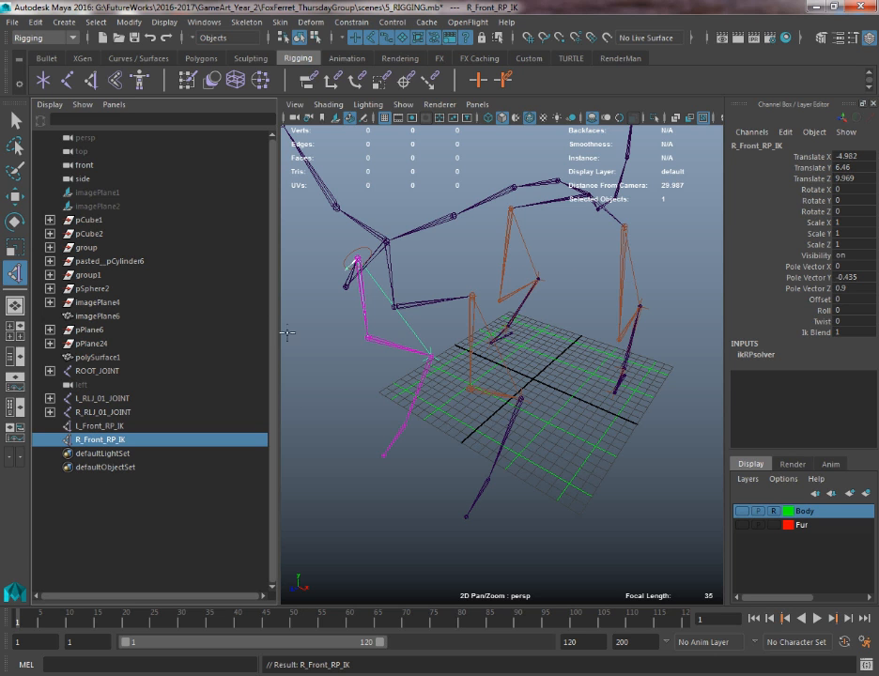
- Set the IK Handle tool's current solver to Single-Chain Solver
alt+drag(385, 285, 508, 329)
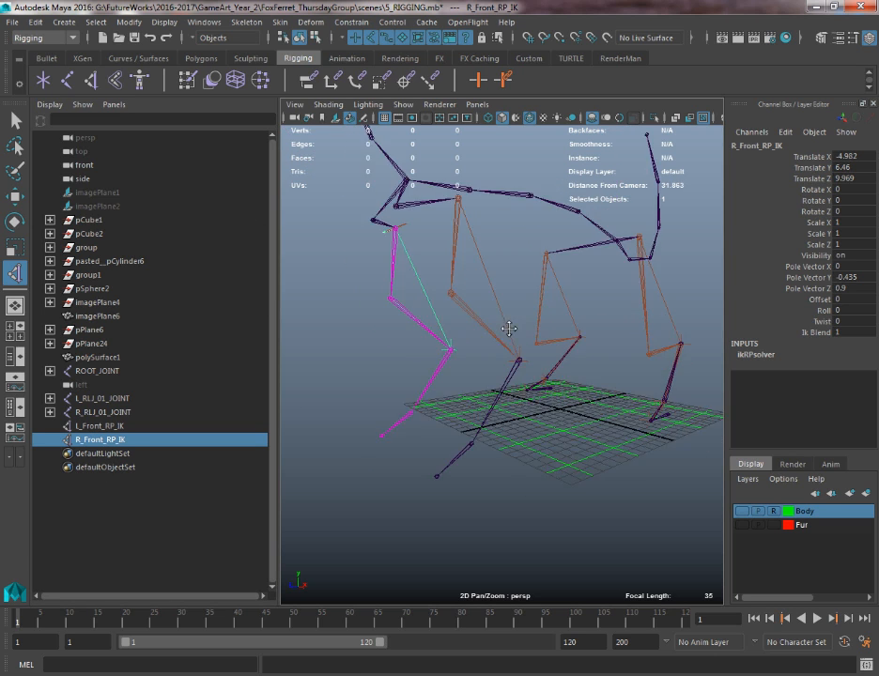
scroll(508, 328, up, 2)
key(w)
double_click(87, 83)
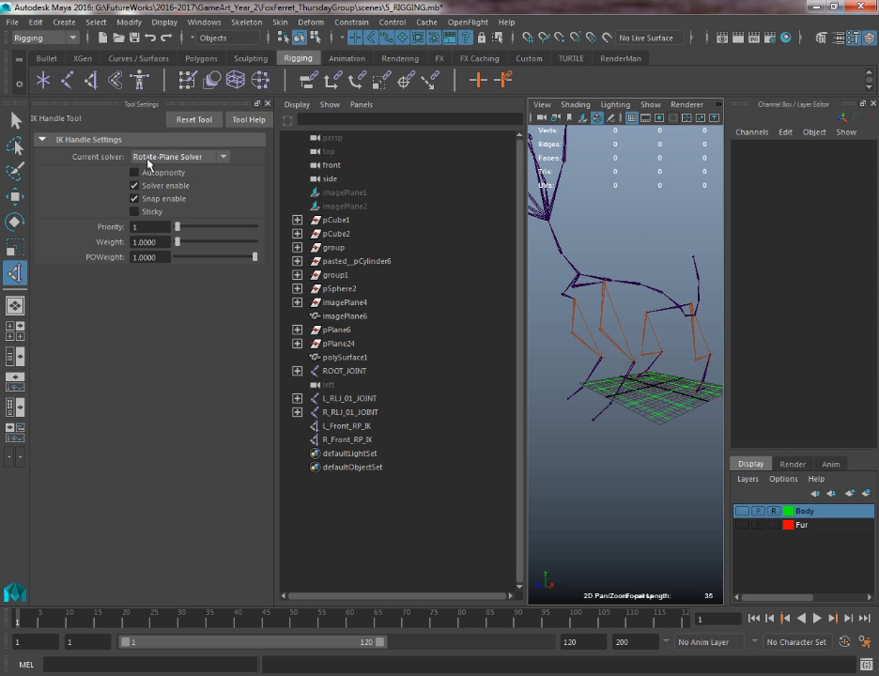
click(147, 164)
click(162, 172)
click(268, 104)
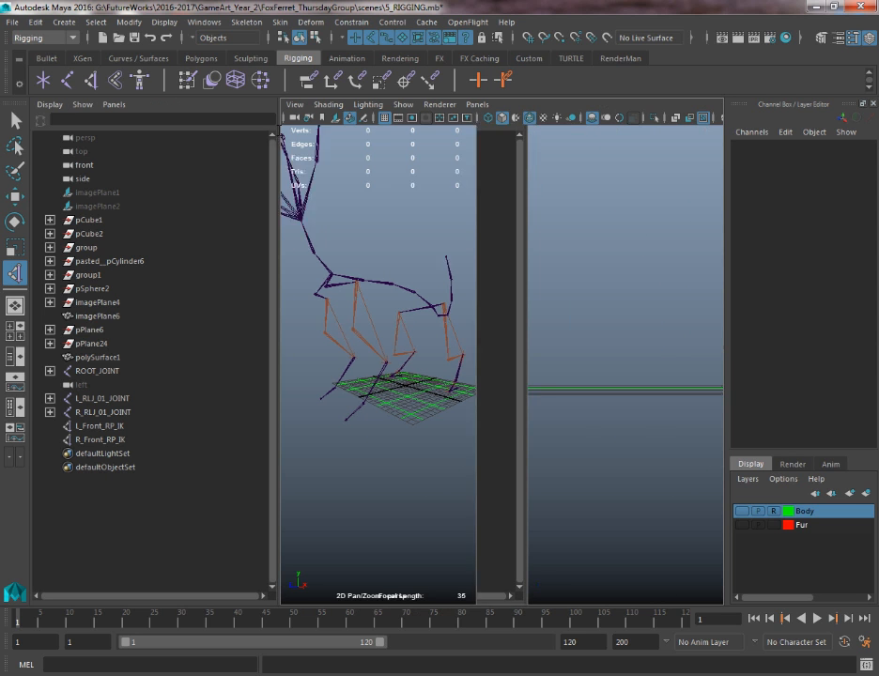
- Create two single-chain IK handles on the left front leg, from the elbow to the paw joint and from the paw joint to the toe tip
alt+drag(421, 282, 435, 258)
scroll(451, 291, up, 3)
alt+drag(461, 307, 495, 318)
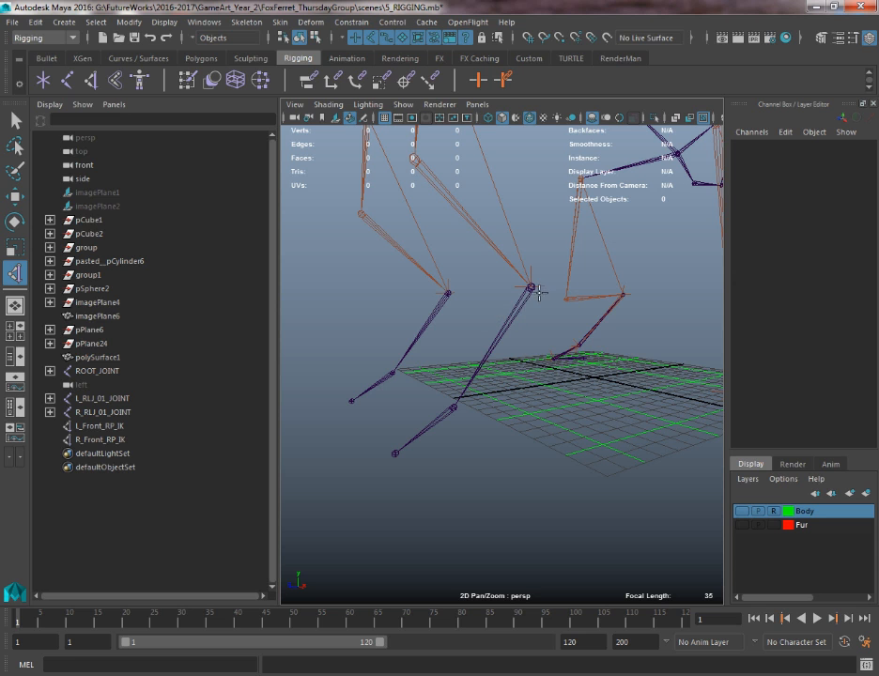
click(531, 289)
click(453, 406)
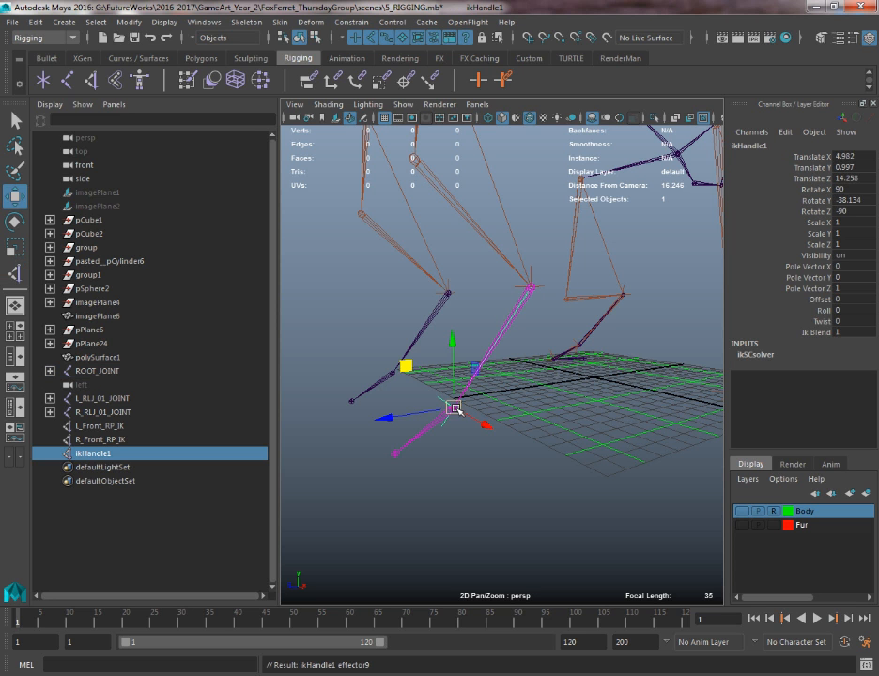
click(435, 420)
click(454, 408)
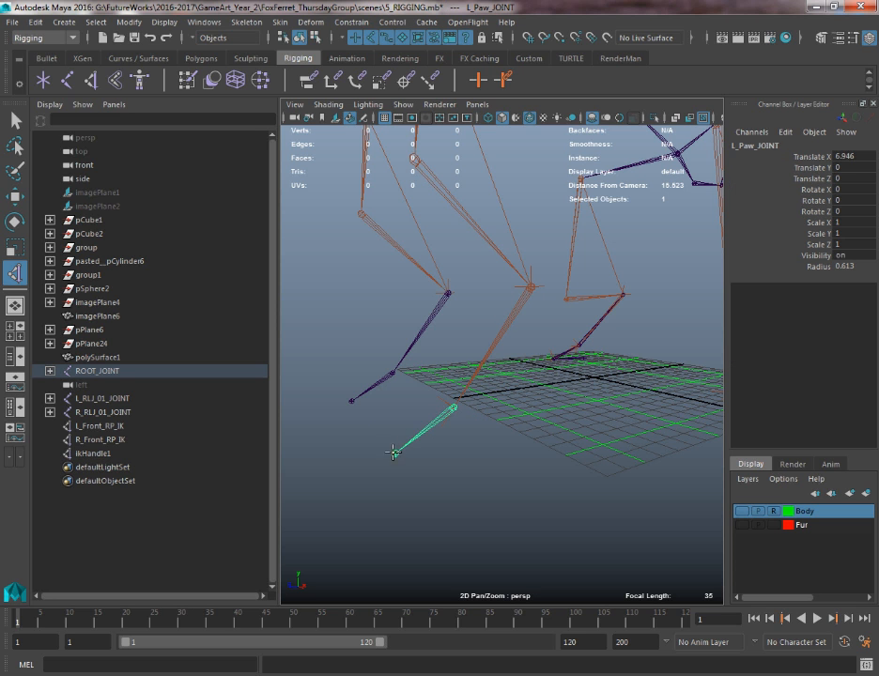
click(395, 453)
- Create matching single-chain IK handles on the right front leg, from elbow to paw joint and from paw joint to toe tip
alt+drag(399, 423, 558, 429)
alt+right_drag(510, 416, 471, 399)
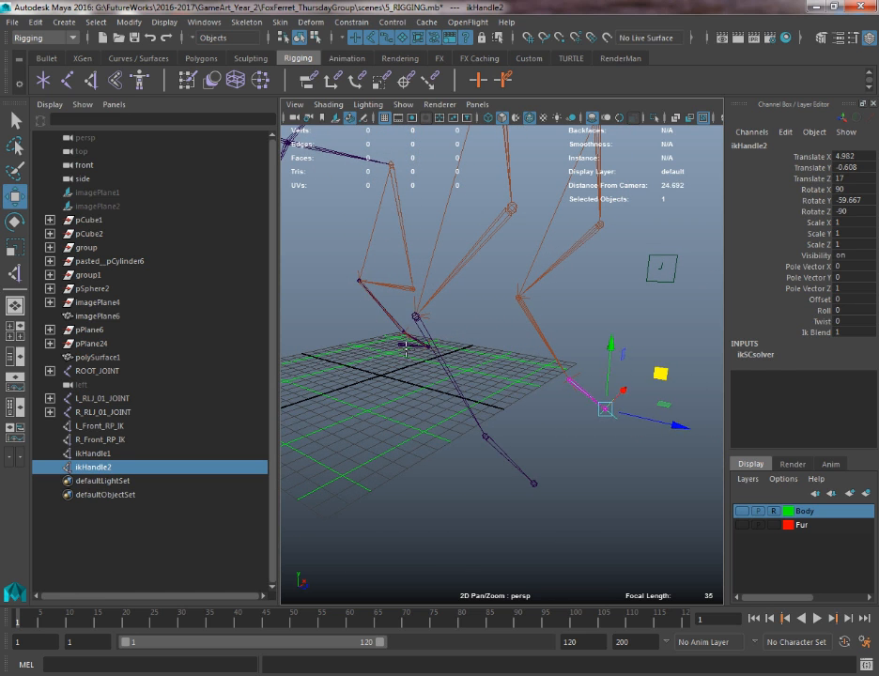
key(g)
click(418, 325)
click(488, 435)
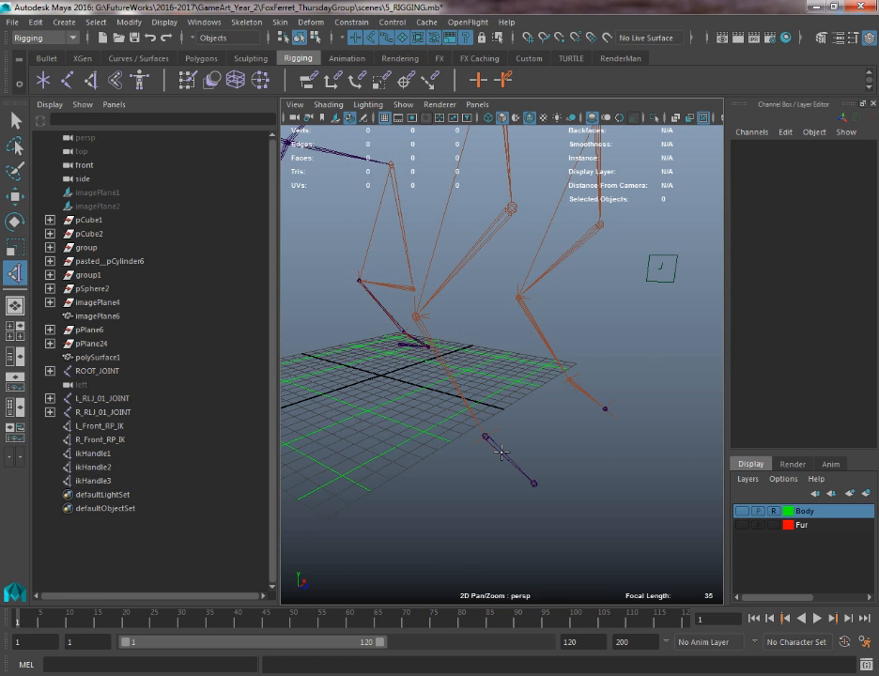
click(533, 482)
click(533, 481)
- Rename the left front leg's ikHandle1 as L_Front_SC_01_IK and ikHandle2 as L_Front_SC_02_IK
alt+drag(562, 455, 310, 465)
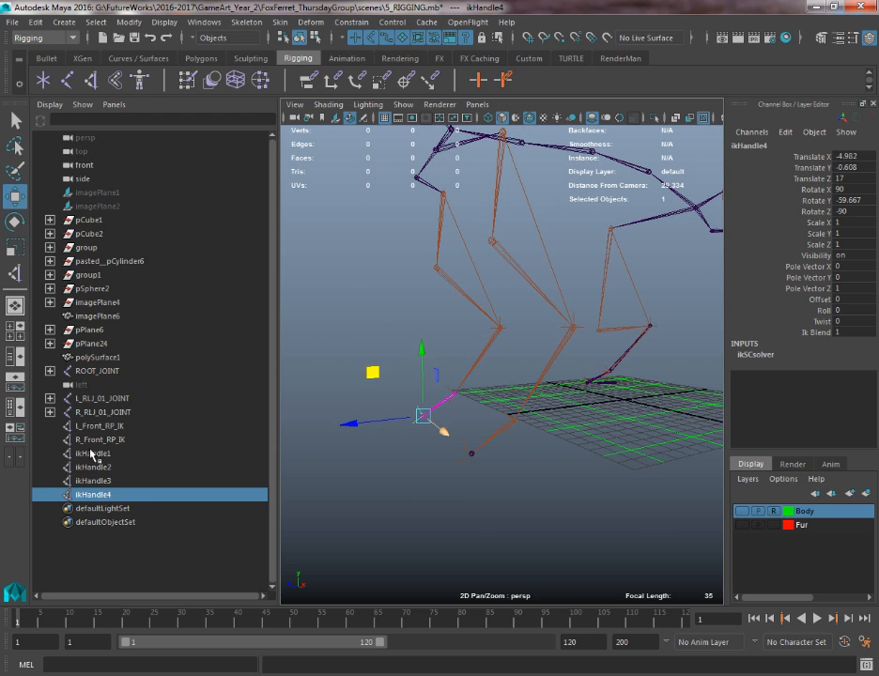
double_click(94, 454)
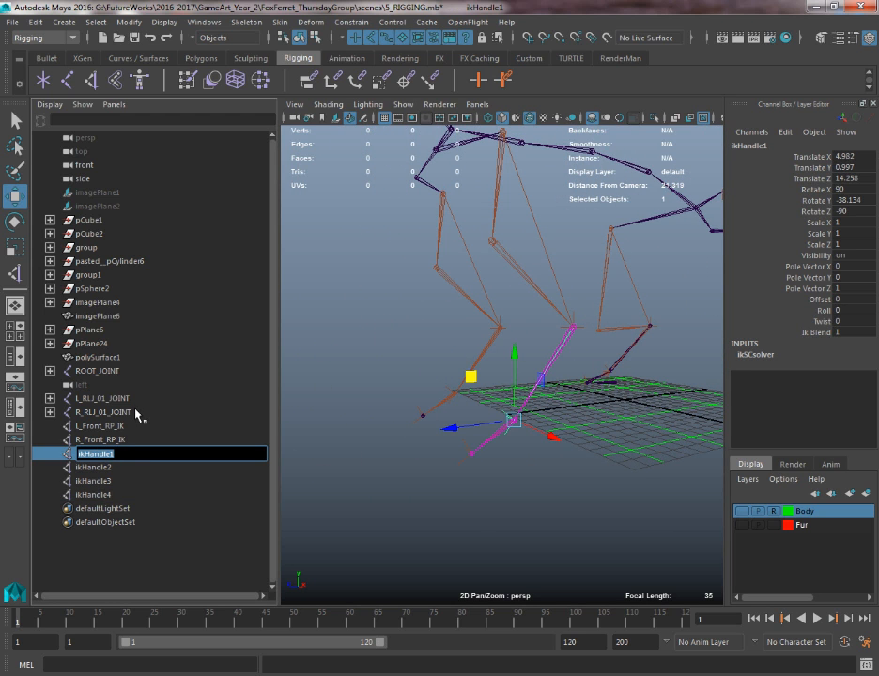
text(L_Front_SC_01_IK)
key(Return)
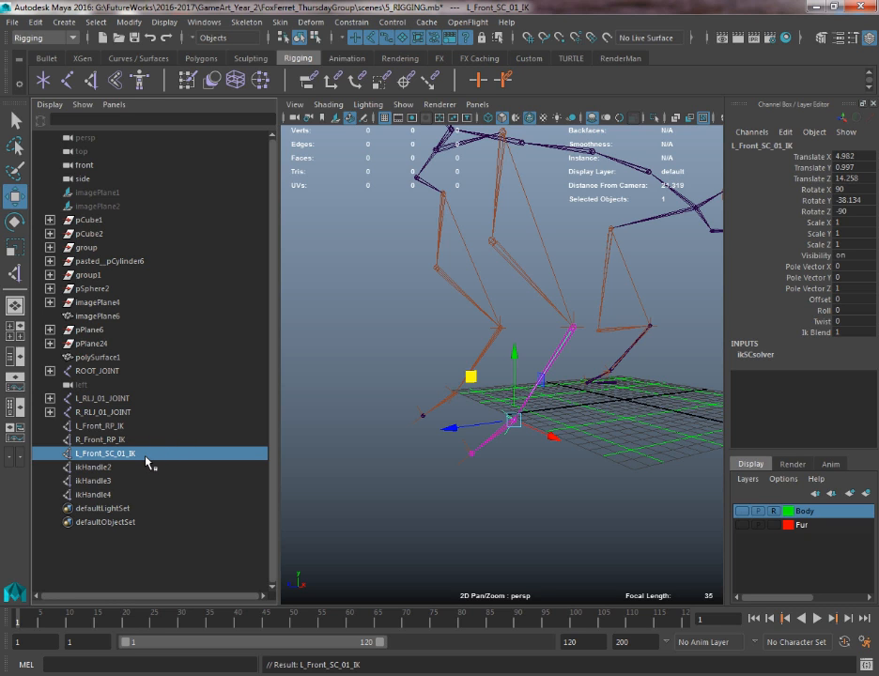
double_click(110, 469)
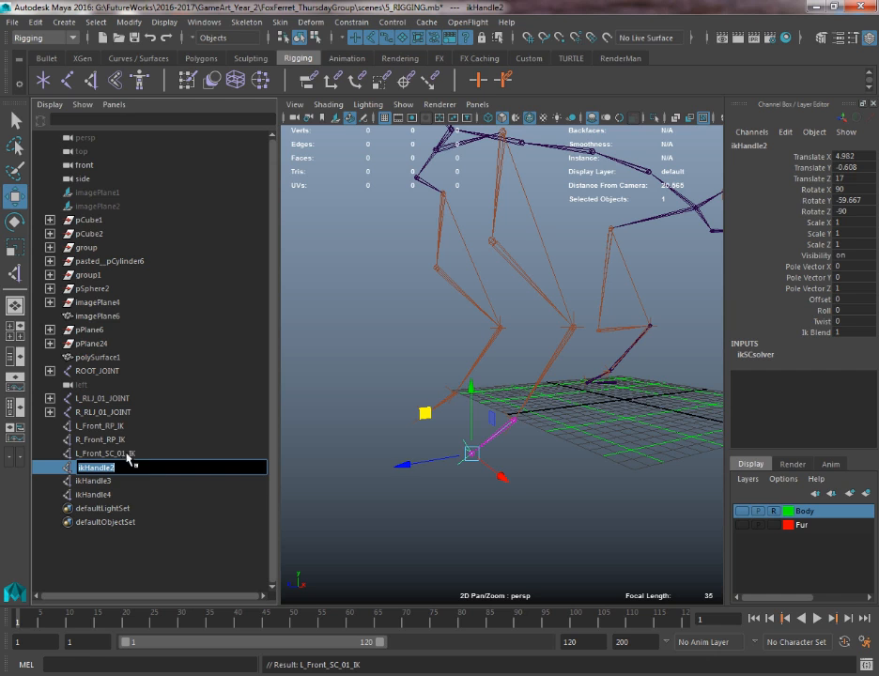
text(L_Front_SC_01_IK)
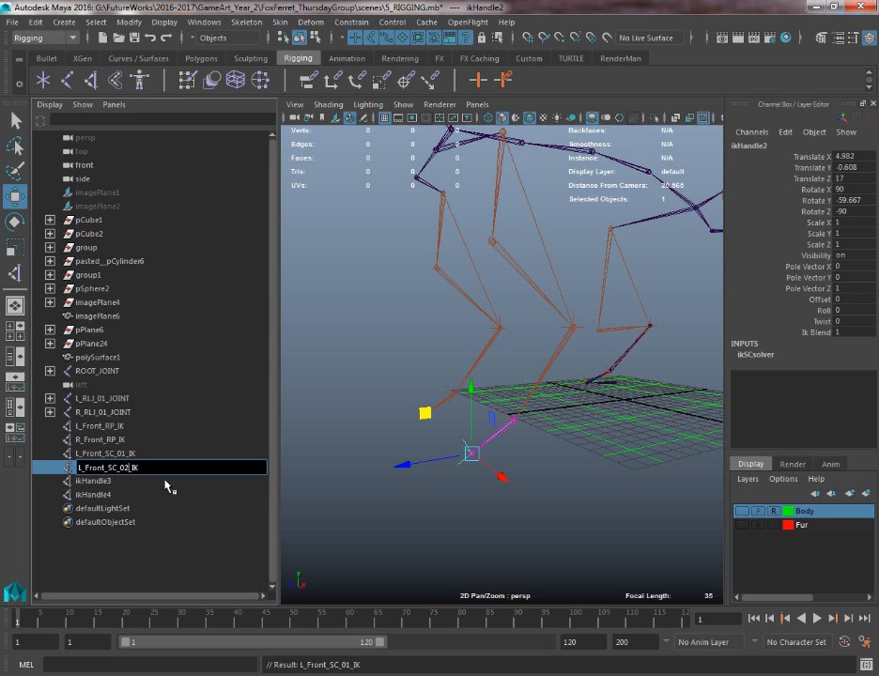
- Rename the right front leg's ikHandle3 as R_Front_SC_01_IK and ikHandle4 as R_Front_SC_02_IK
double_click(103, 482)
text(L_Front_SC_01_IK)
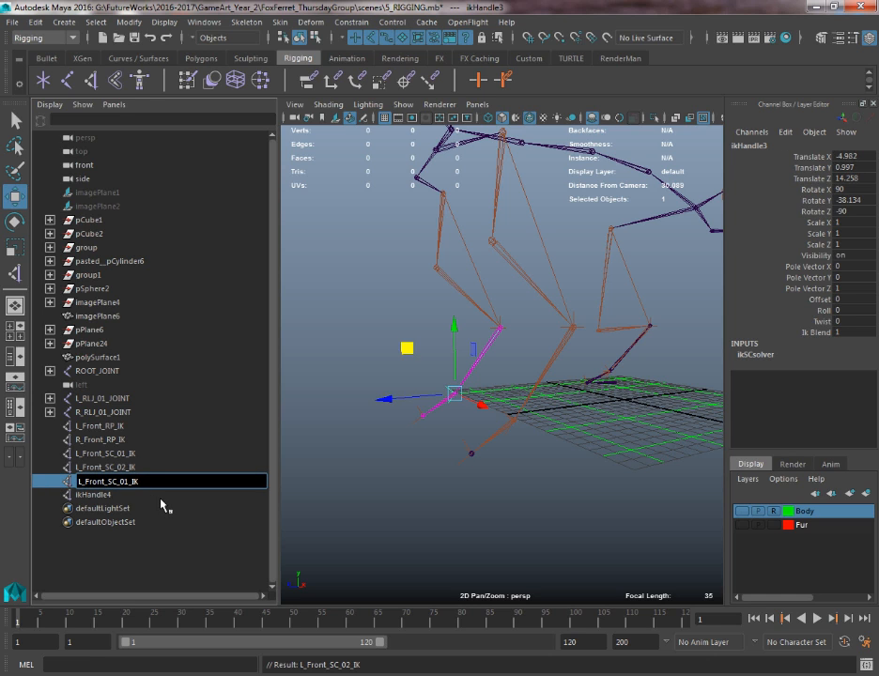
key(Delete)
text(R)
click(100, 494)
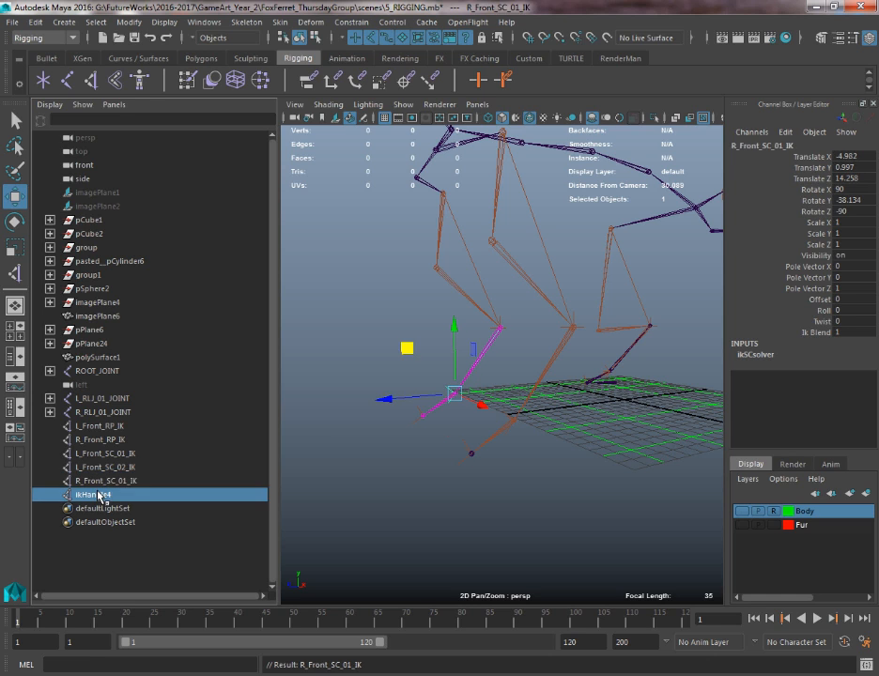
double_click(101, 495)
text(L_Front_SC_01_IK)
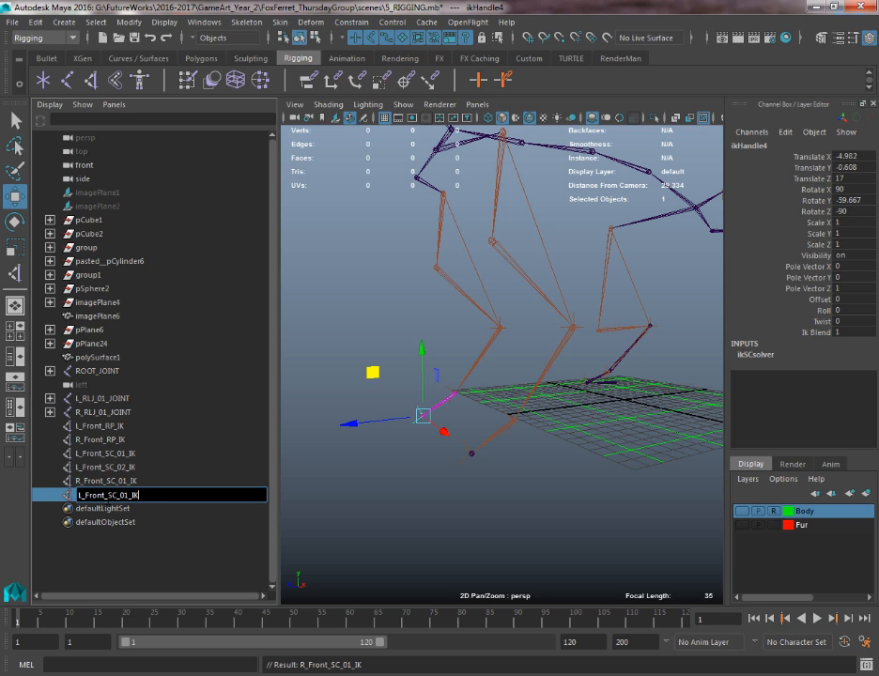
key(Delete)
text(R)
key(Return)
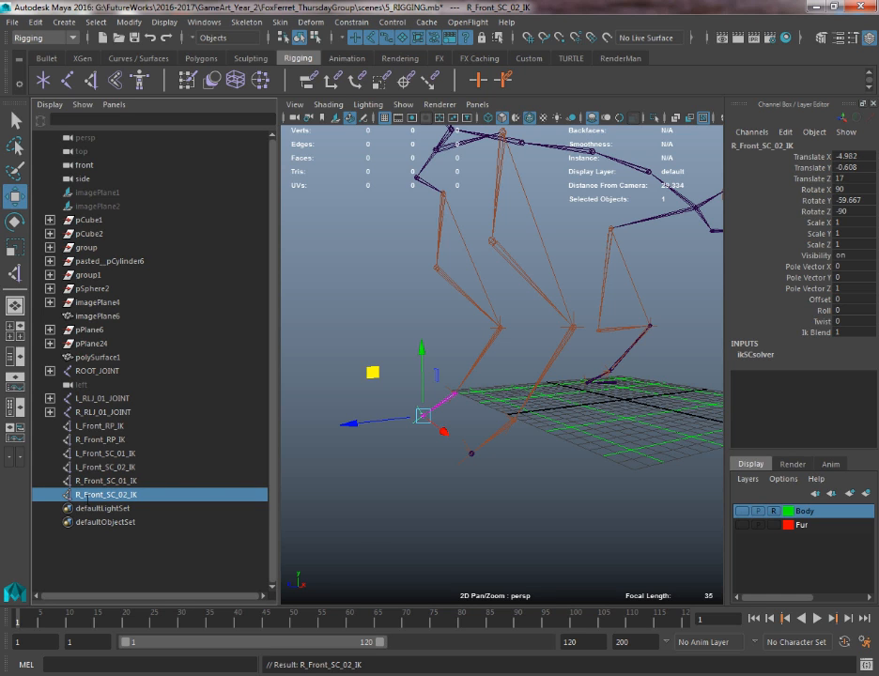
- Select all six front-leg IK handles to inspect them together, and clear the selection
click(357, 568)
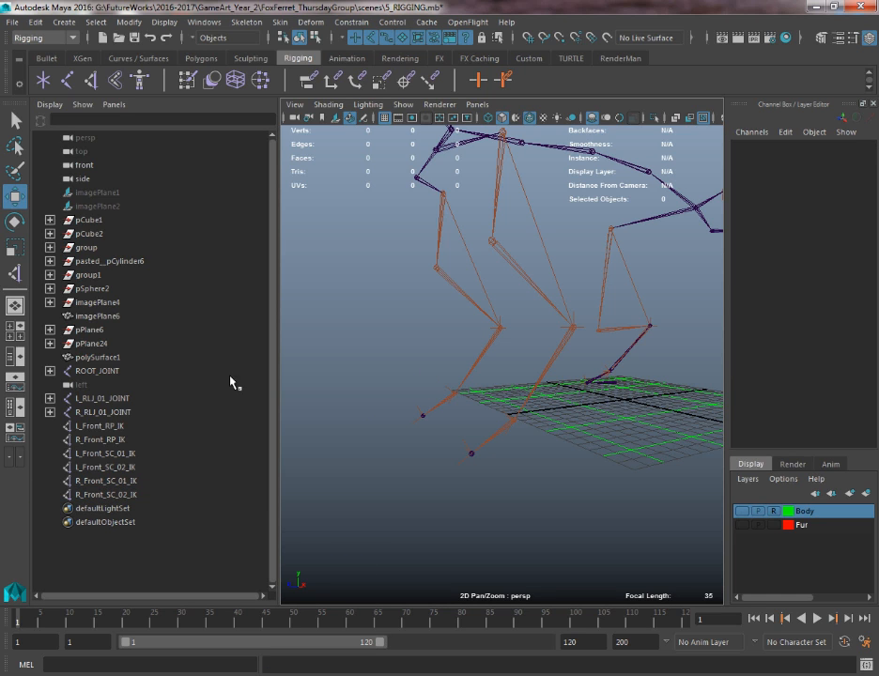
click(110, 429)
shift+click(225, 490)
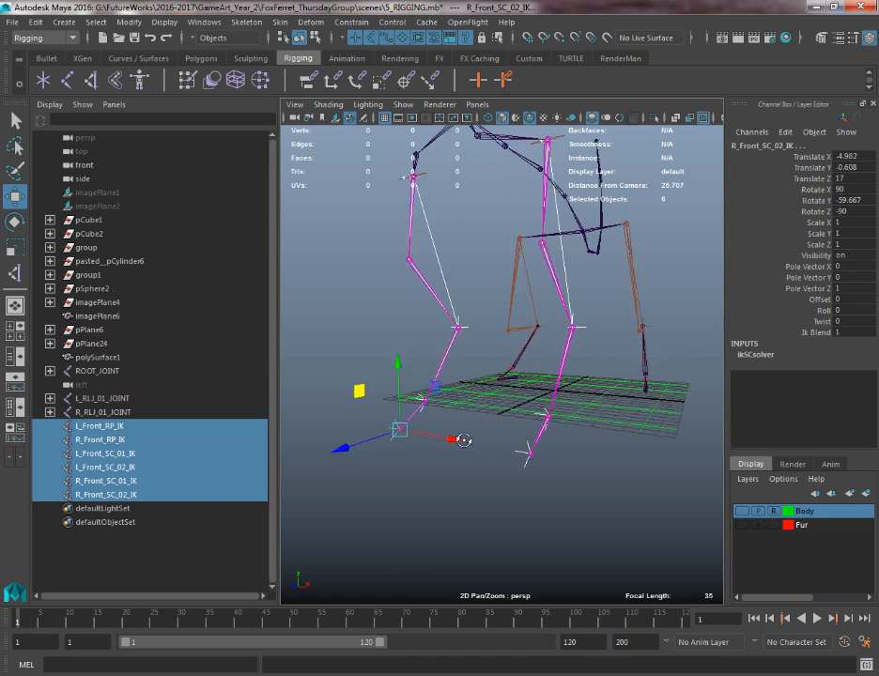
alt+drag(464, 440, 446, 445)
click(353, 454)
- In the side view, raise ROOT_JOINT to a Translate Y of about 18.634 to bring the front toe tips up to the ground line
key(space)
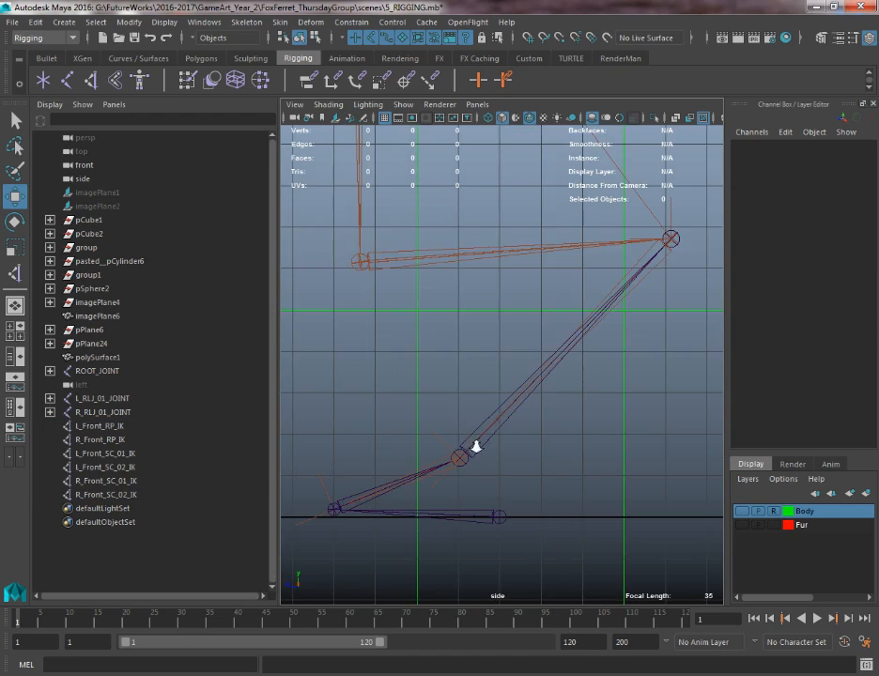
scroll(477, 445, down, 4)
alt+middle_drag(492, 420, 821, 412)
alt+middle_drag(419, 402, 555, 412)
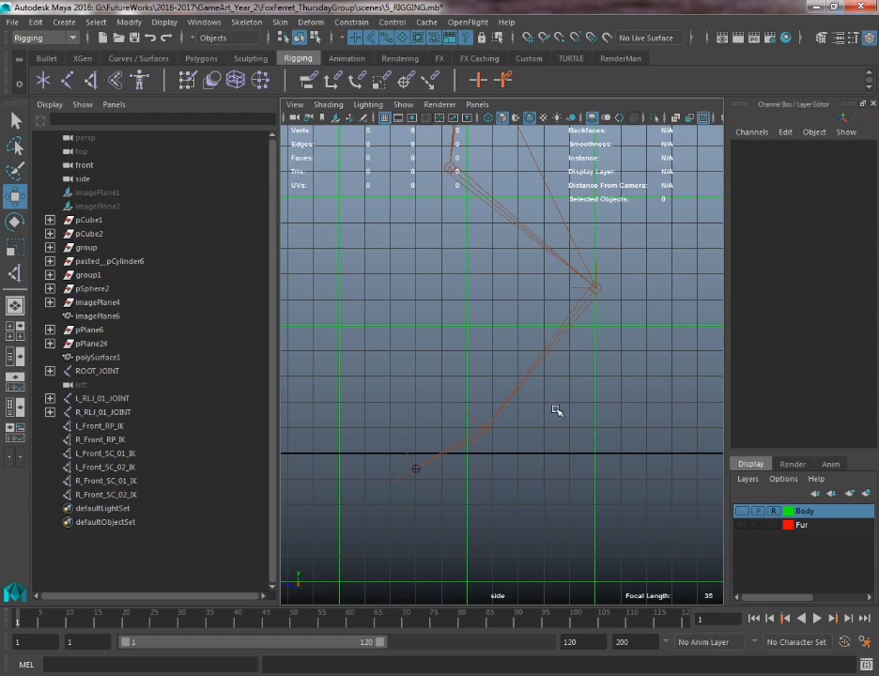
alt+middle_drag(447, 436, 422, 455)
scroll(422, 455, down, 3)
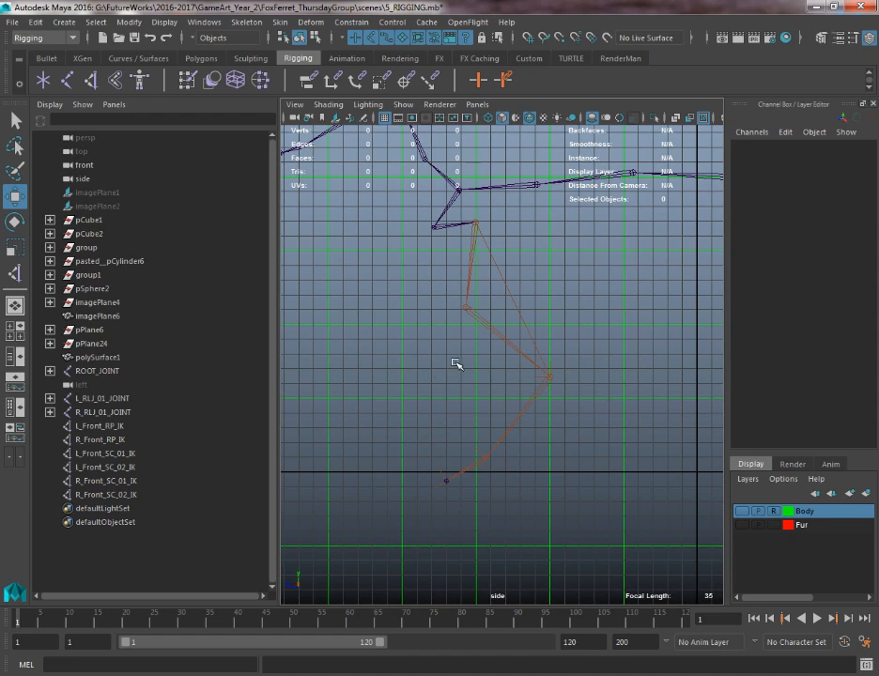
scroll(540, 323, up, 3)
alt+middle_drag(540, 323, 399, 340)
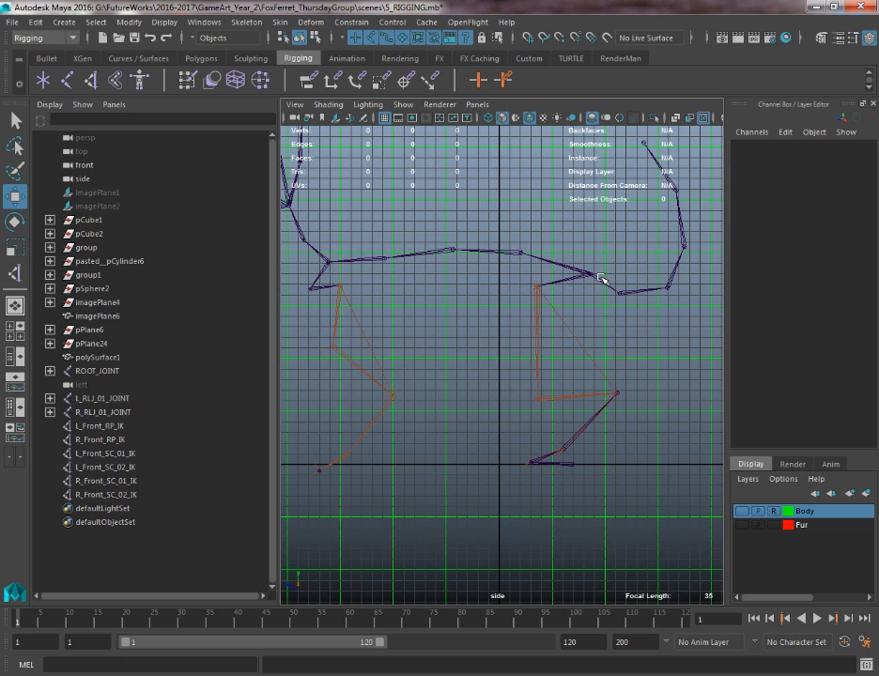
click(597, 274)
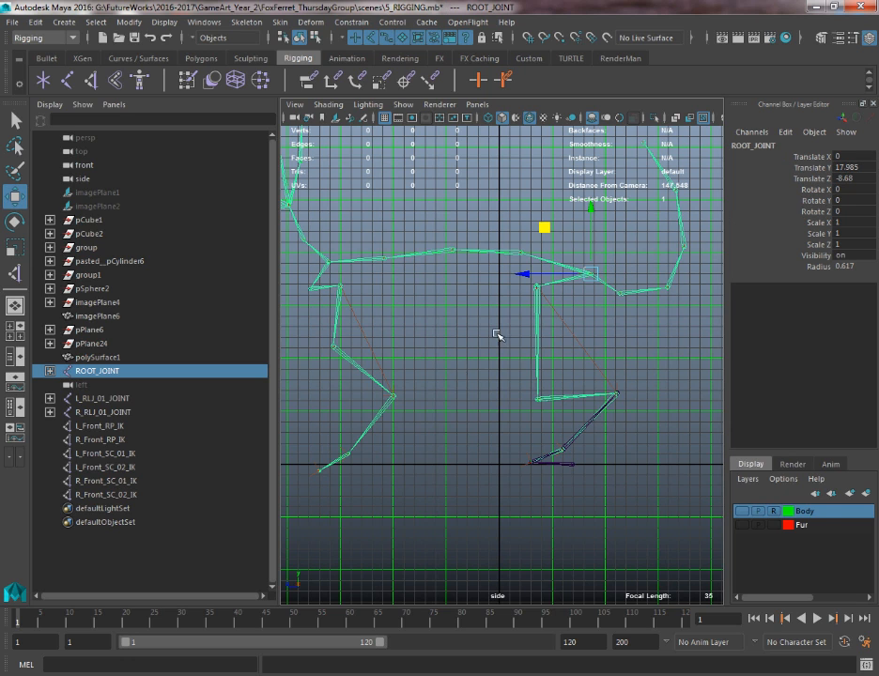
click(743, 525)
click(744, 526)
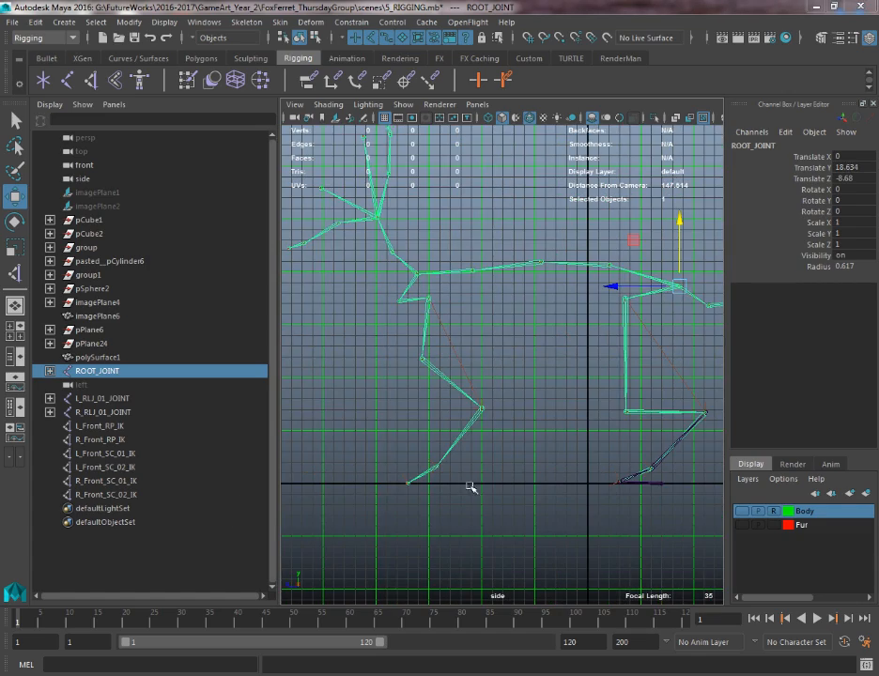
click(471, 488)
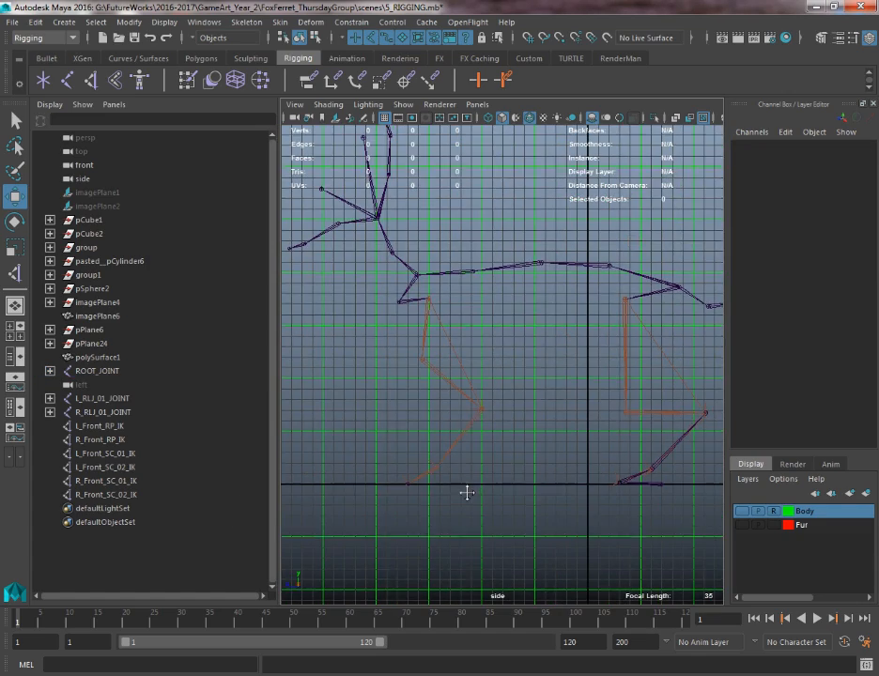
- Frame the lower front leg in the side view and show the Body layer
mouse_move(467, 492)
alt+middle_down()
mouse_move(468, 502)
mouse_move(469, 474)
alt+middle_up()
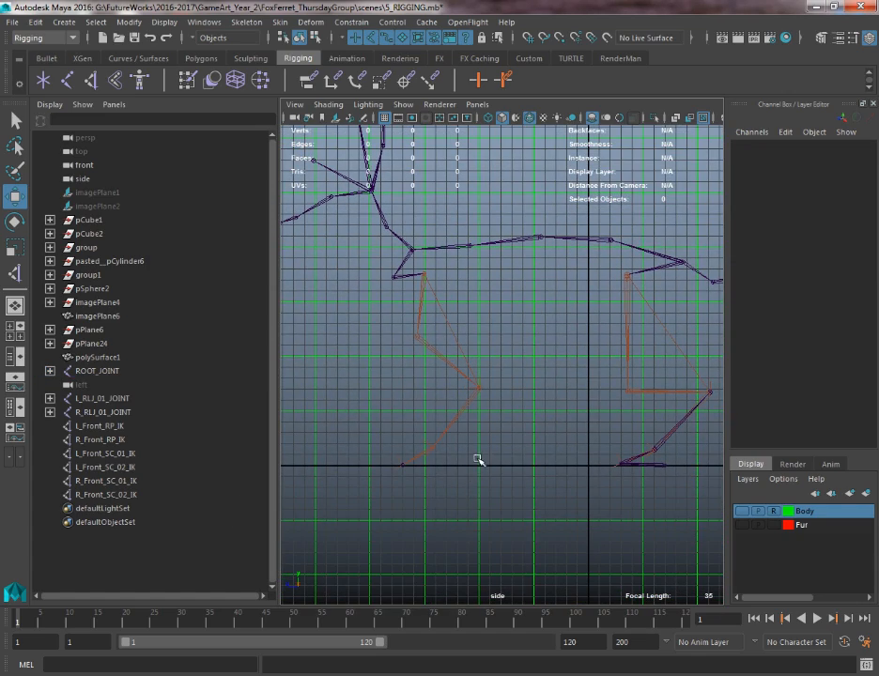
alt+right_drag(477, 462, 534, 530)
alt+middle_drag(517, 445, 566, 328)
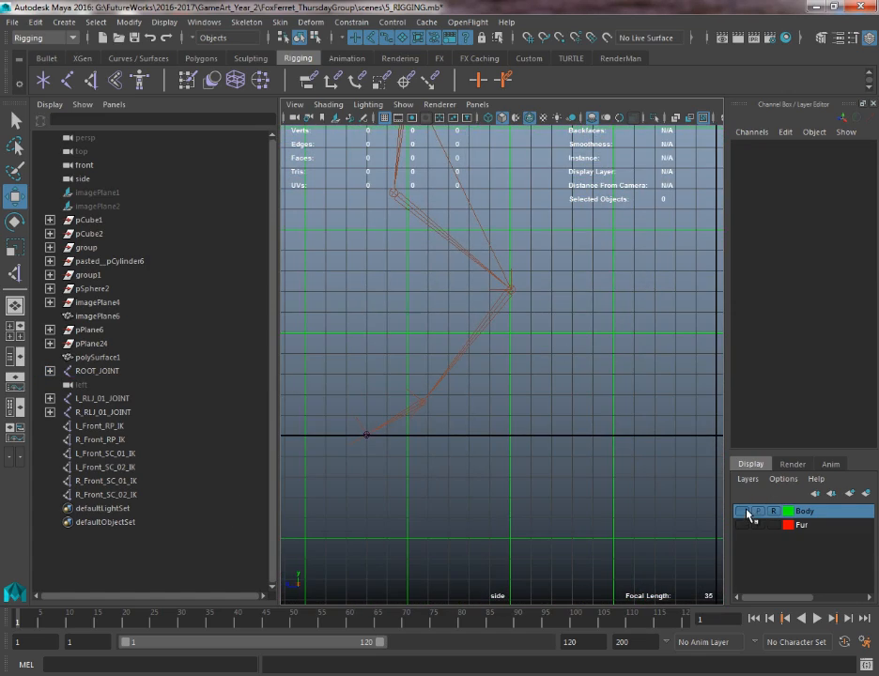
click(745, 512)
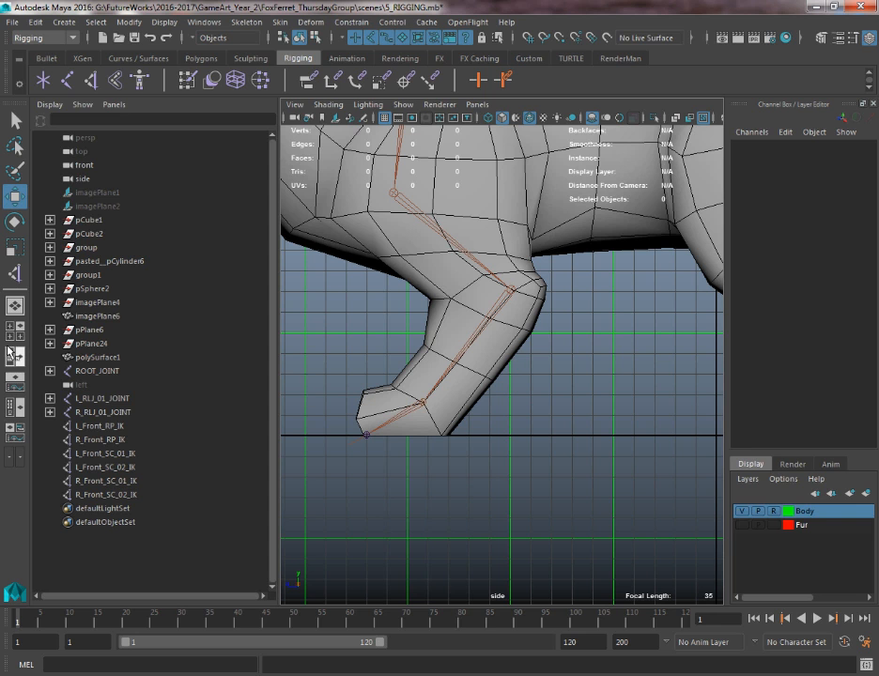
- Build a four-joint reverse-foot chain for the front leg, from the heel at ground level through the toe tip and paw joint to the elbow
click(67, 81)
alt+middle_drag(458, 448, 493, 439)
alt+right_drag(493, 439, 530, 522)
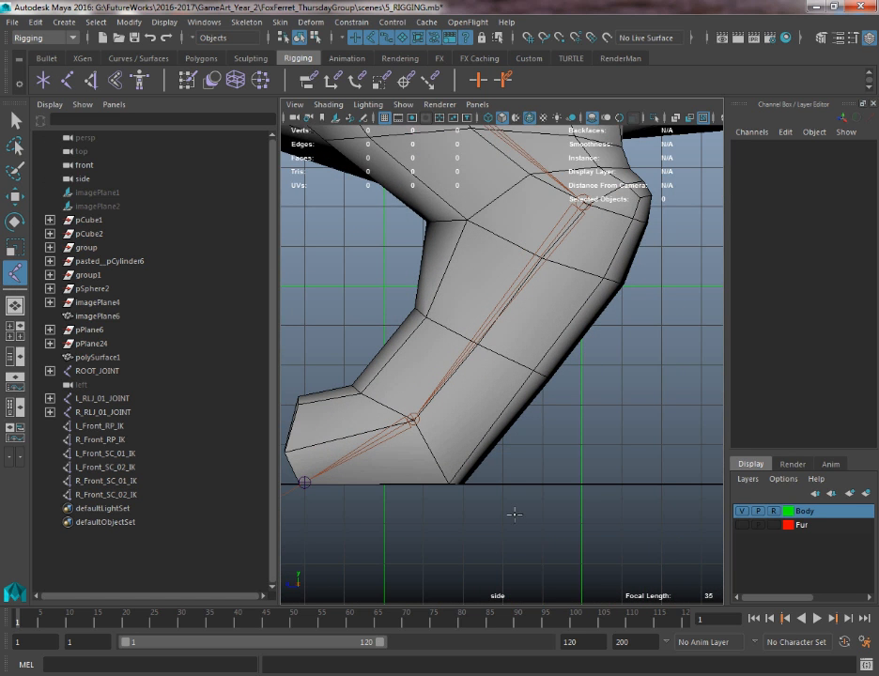
click(463, 484)
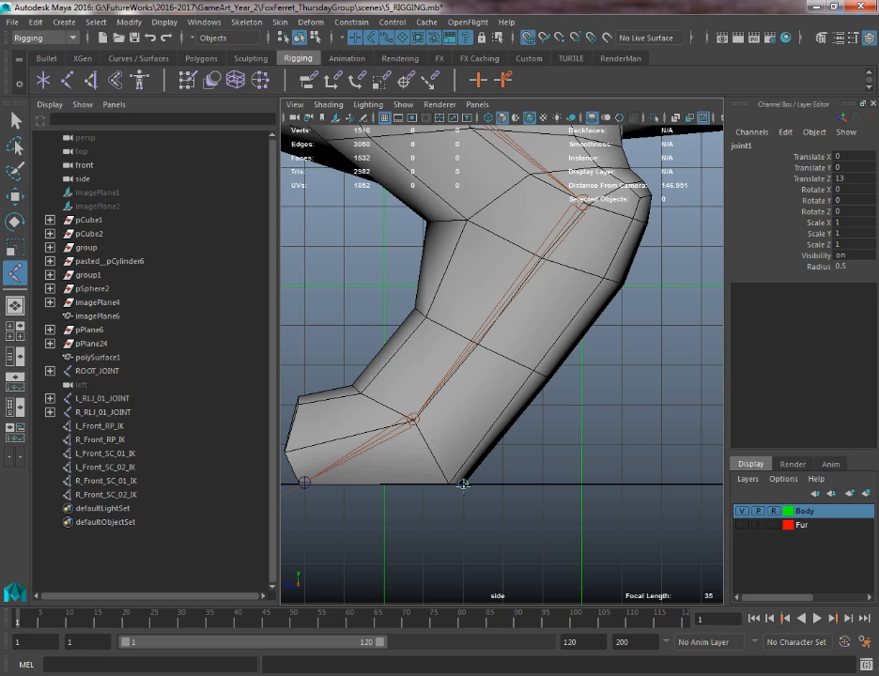
click(304, 484)
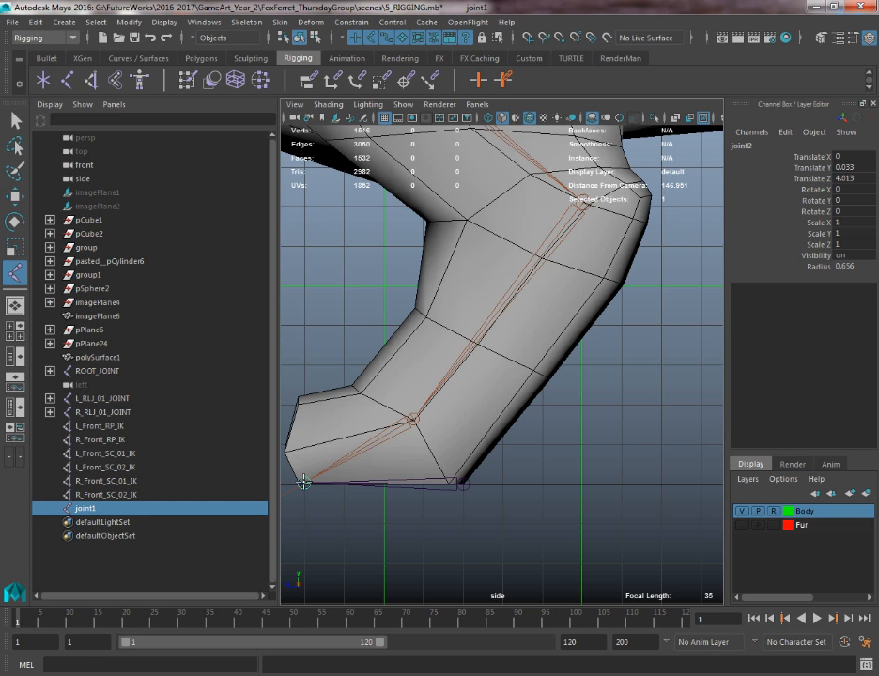
key(Return)
click(414, 419)
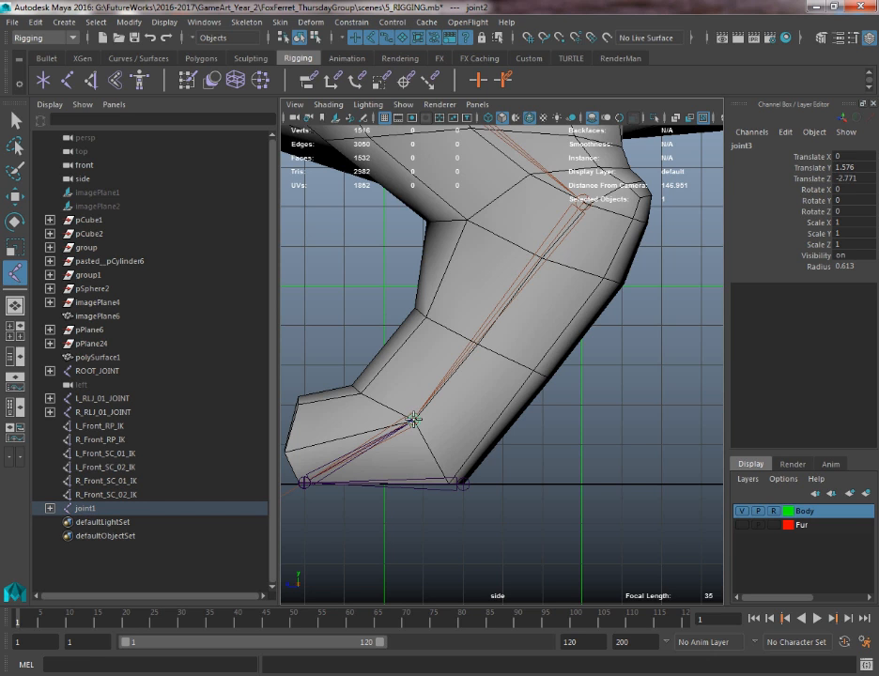
click(585, 202)
key(Return)
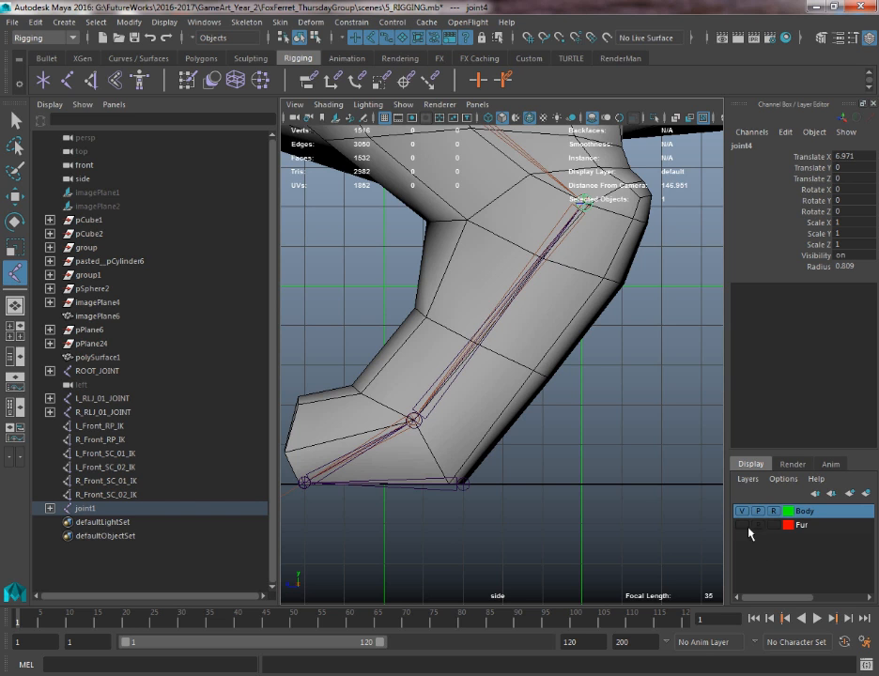
- Hide the Body layer and enlarge the side view around the new front-leg joint chain
click(742, 512)
scroll(474, 413, down, 2)
key(space)
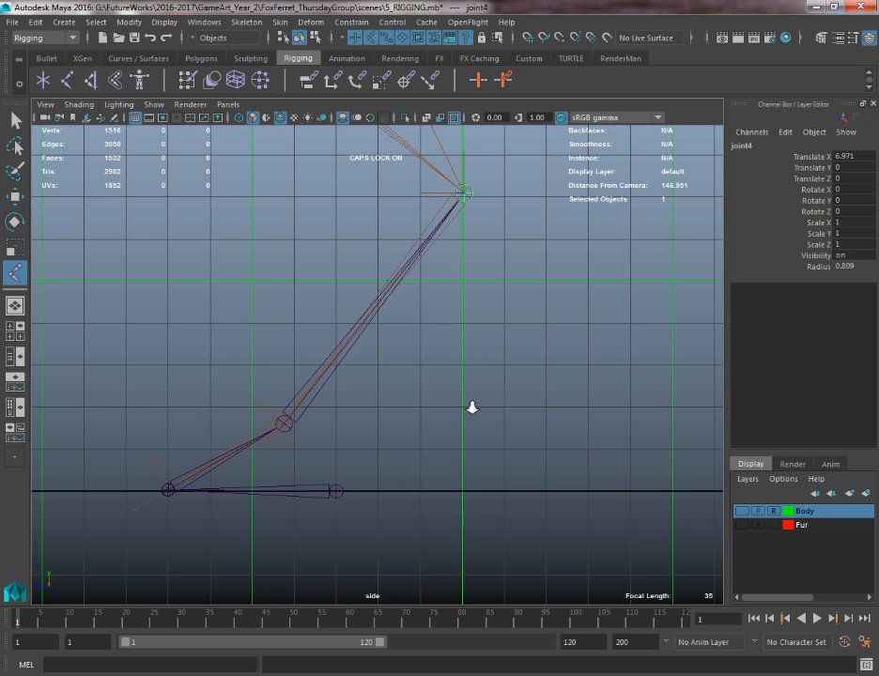
- Switch from the side view to the perspective view and frame the left front leg's reverse-foot chain up close
key(space)
key(space)
drag(473, 407, 470, 372)
alt+drag(354, 416, 528, 459)
key(w)
click(487, 419)
key(ctrl+z)
key(v)
alt+right_drag(529, 462, 586, 534)
alt+middle_drag(586, 534, 574, 462)
click(561, 533)
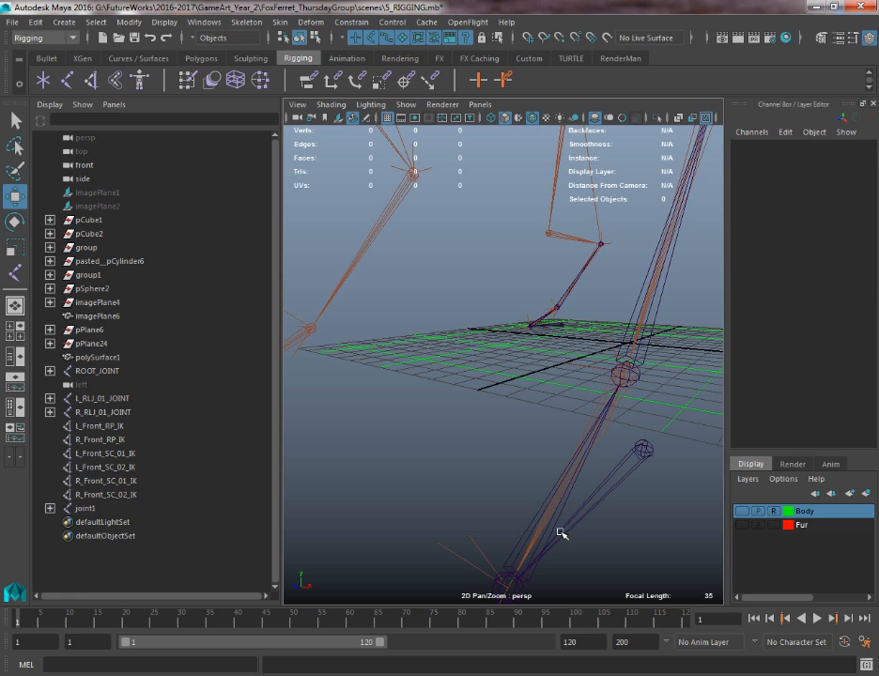
- Snap joint3 of the front reverse-foot chain onto the left paw joint
alt+right_drag(511, 541, 503, 490)
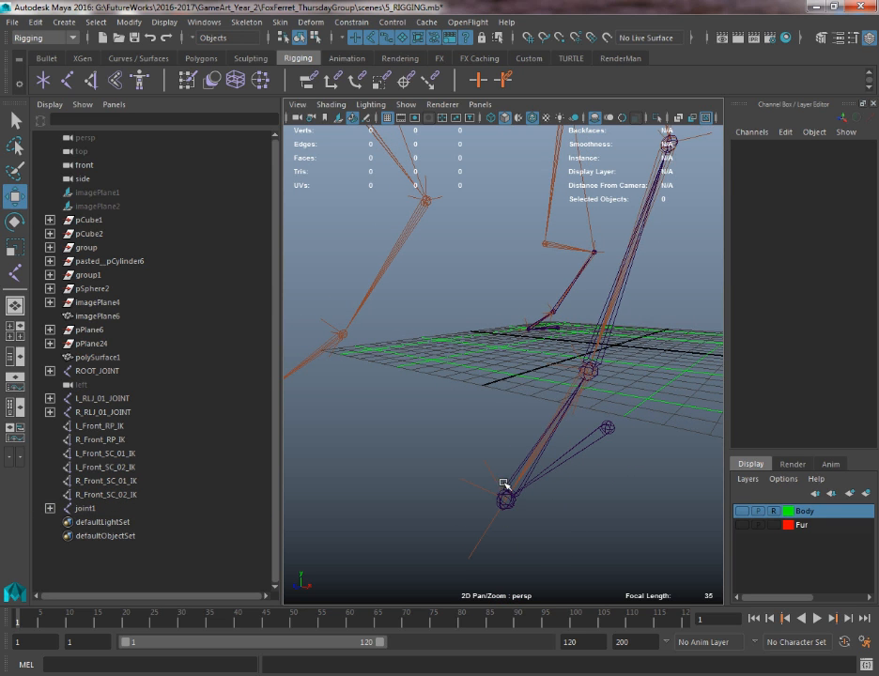
click(505, 497)
click(590, 371)
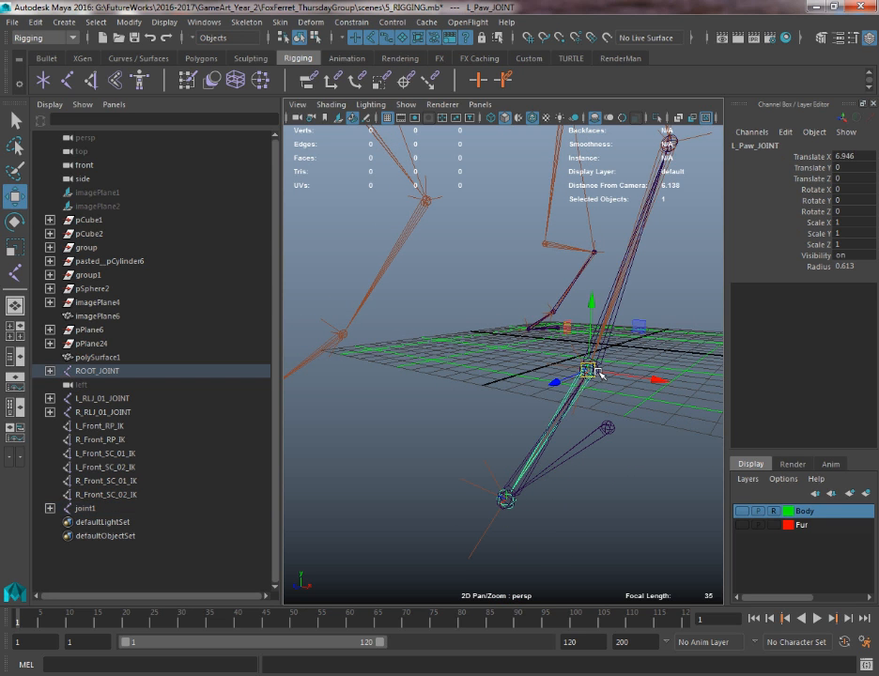
click(609, 357)
click(593, 371)
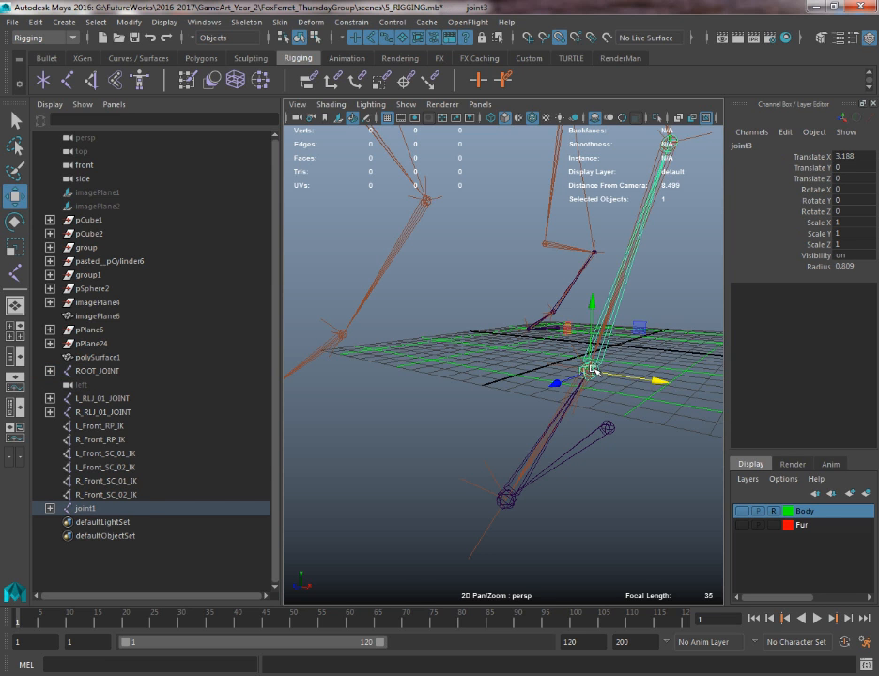
drag(593, 371, 589, 370)
alt+middle_drag(589, 370, 400, 616)
alt+right_drag(528, 376, 516, 395)
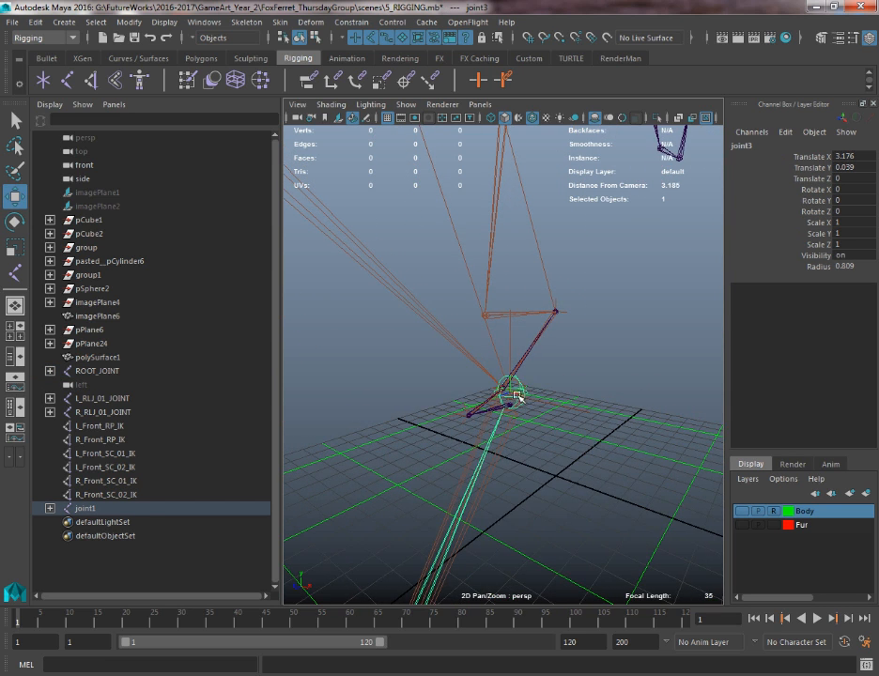
click(512, 397)
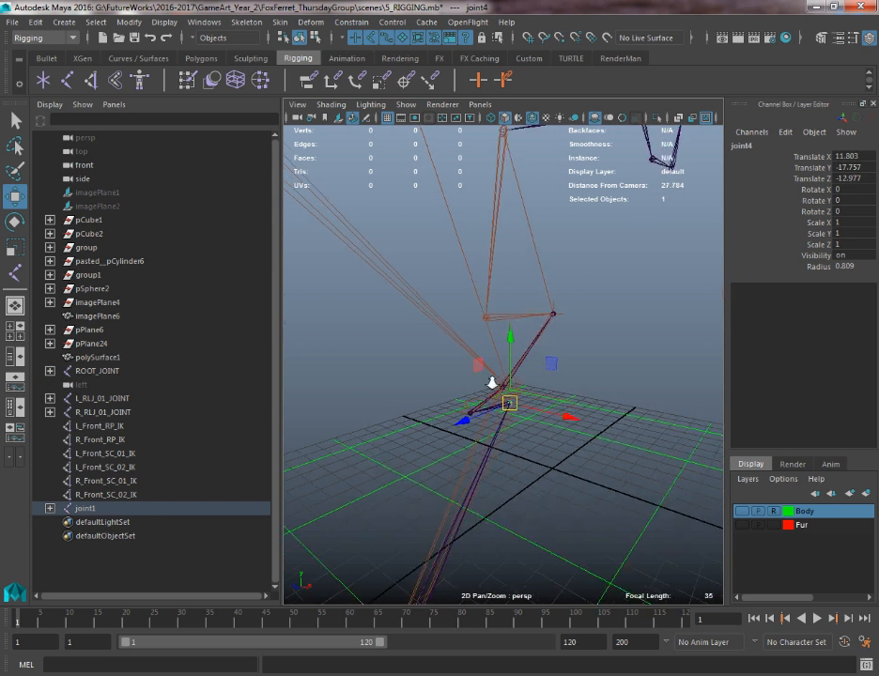
alt+drag(492, 383, 481, 333)
alt+right_drag(481, 333, 442, 299)
key(ctrl+z)
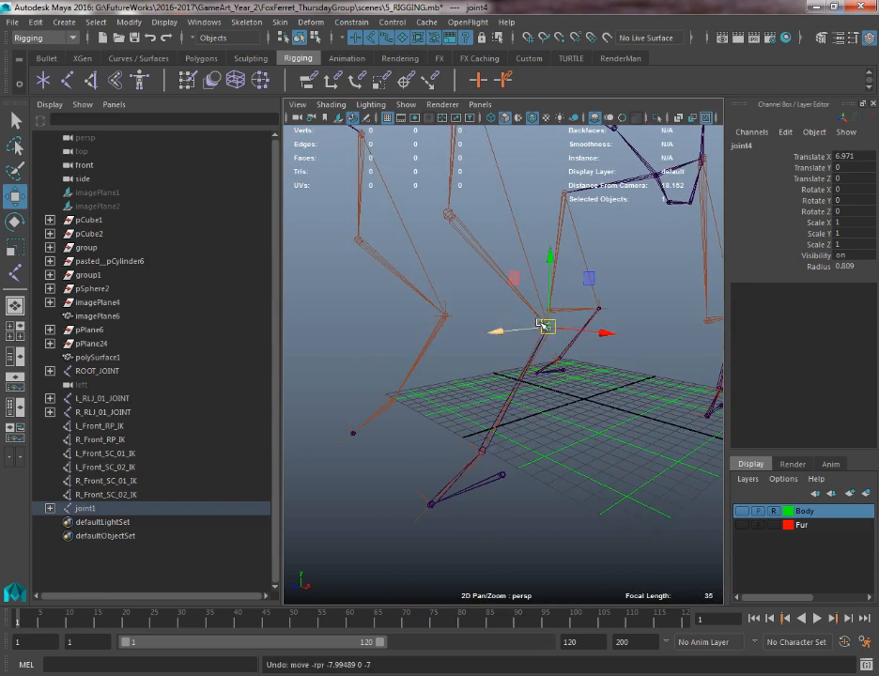
- Snap joint4, the end of the front reverse-foot chain, onto the left front leg's elbow joint
alt+right_drag(543, 326, 587, 423)
alt+drag(587, 424, 544, 422)
key(v)
drag(593, 290, 595, 296)
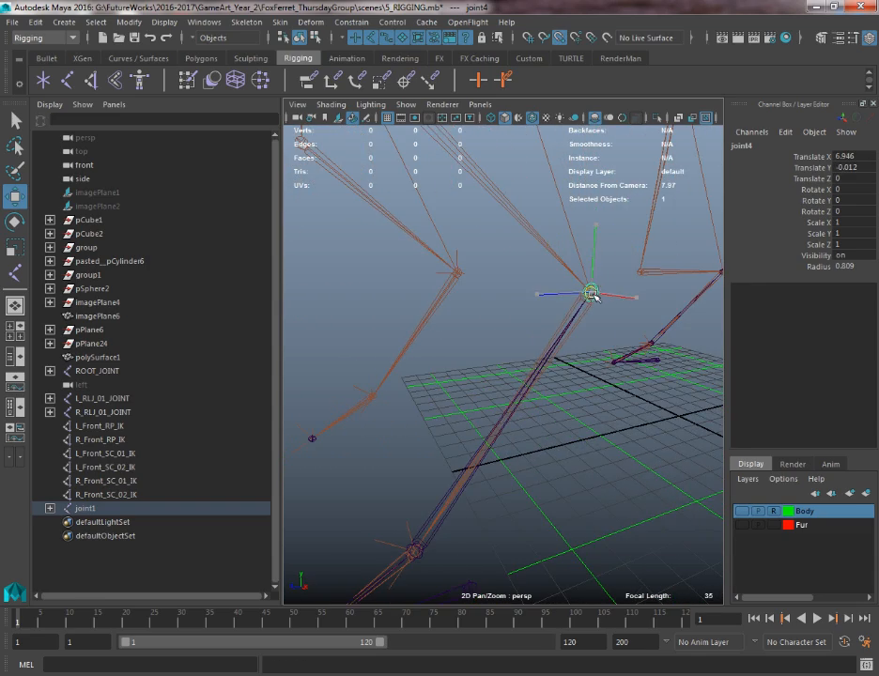
alt+right_drag(441, 414, 363, 449)
alt+middle_drag(364, 449, 405, 402)
alt+drag(405, 402, 360, 422)
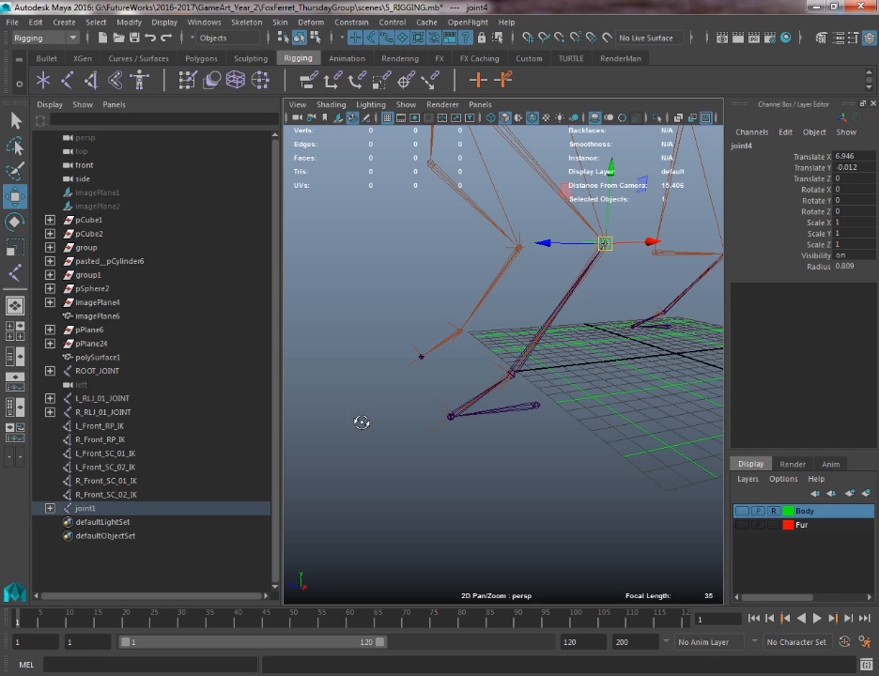
- Expand the joint1 hierarchy, rename its top joint L_Front_RLJ_01_JOINT and copy that name
shift+click(50, 509)
click(83, 508)
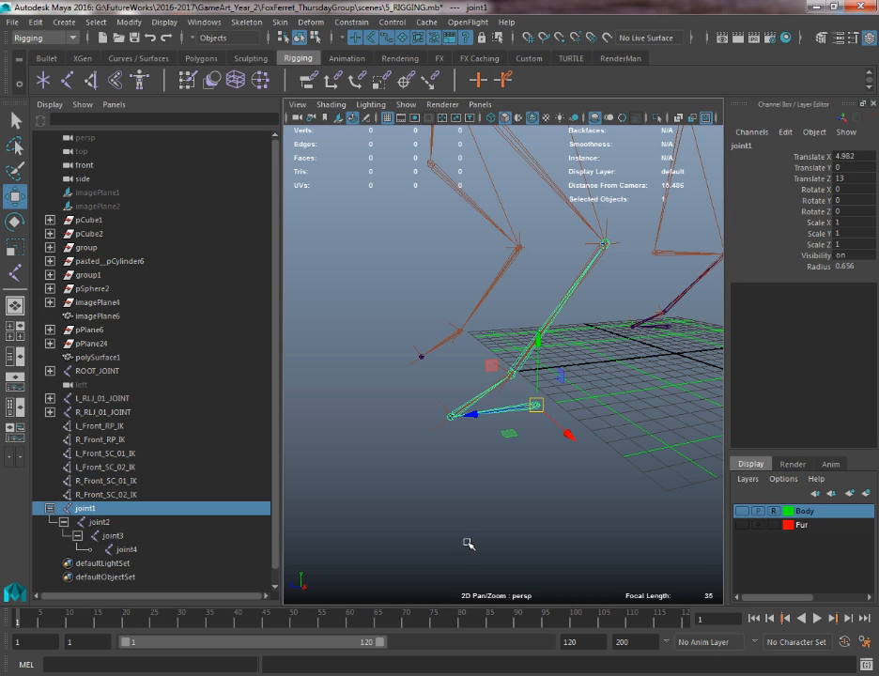
double_click(70, 509)
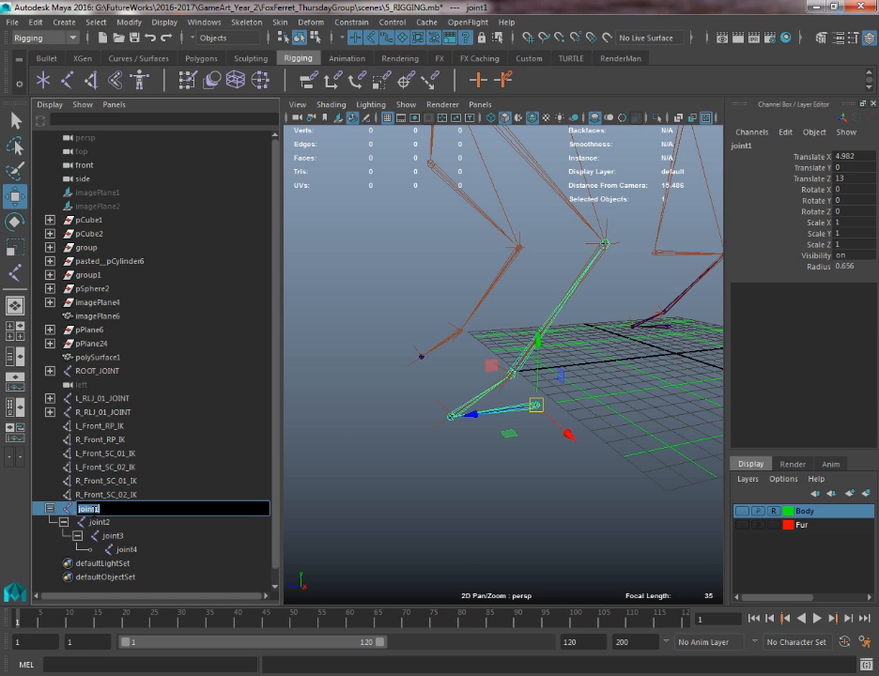
text(L_)
key(BackSpace)
key(BackSpace)
key(BackSpace)
key(BackSpace)
text(ront)
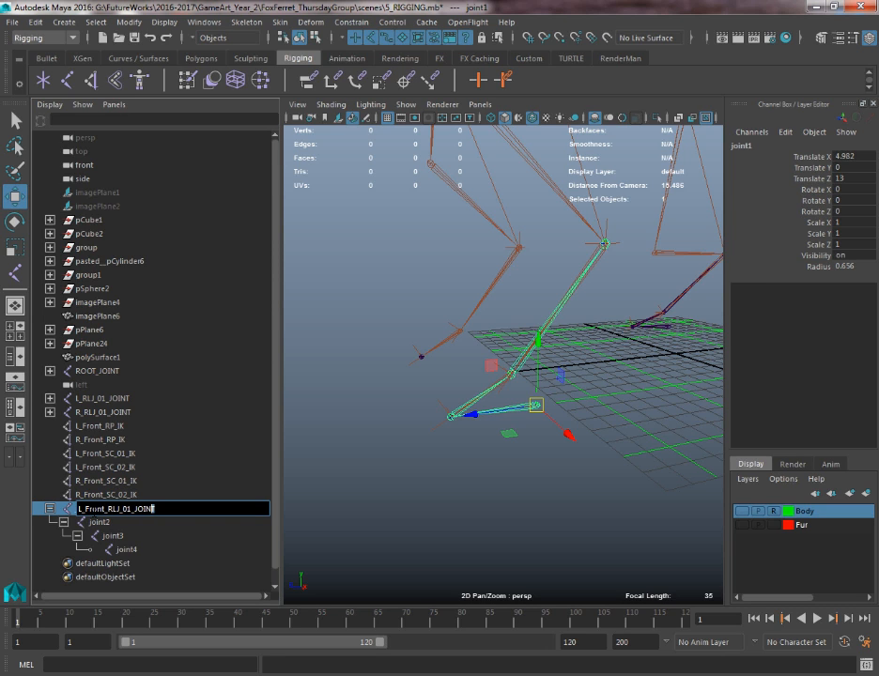
drag(154, 508, 78, 508)
key(ctrl+c)
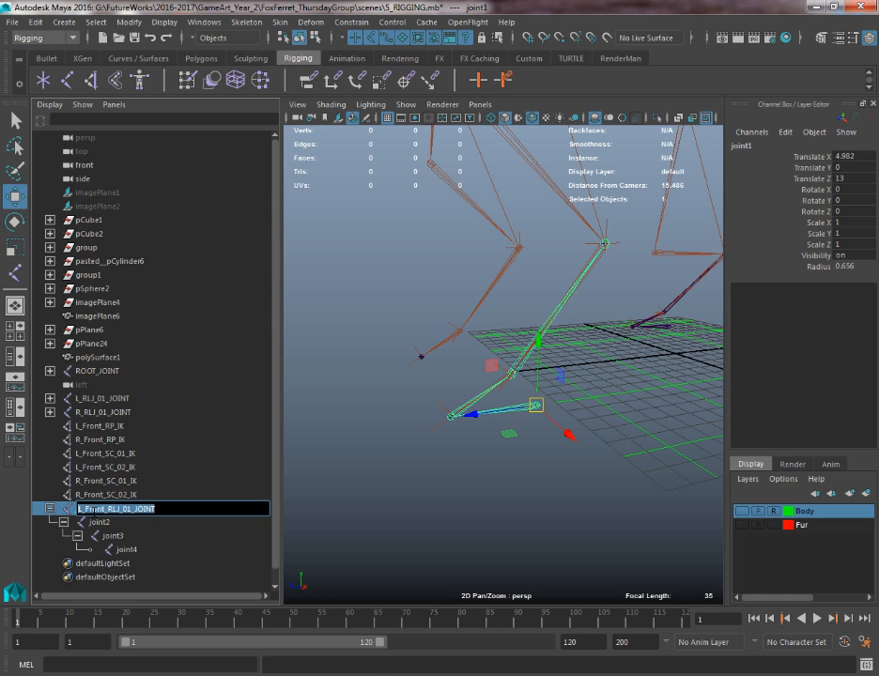
- Rename joint2 as L_Front_RLJ_02_JOINT and joint3 as L_Front_RLJ_03_JOINT
double_click(98, 525)
key(ctrl+v)
click(142, 525)
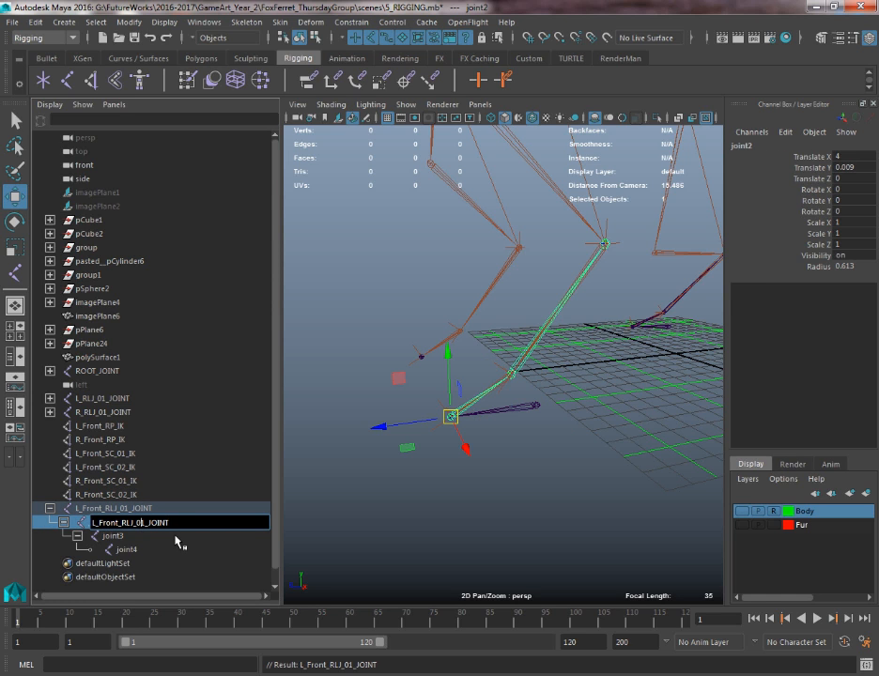
text(2)
double_click(112, 536)
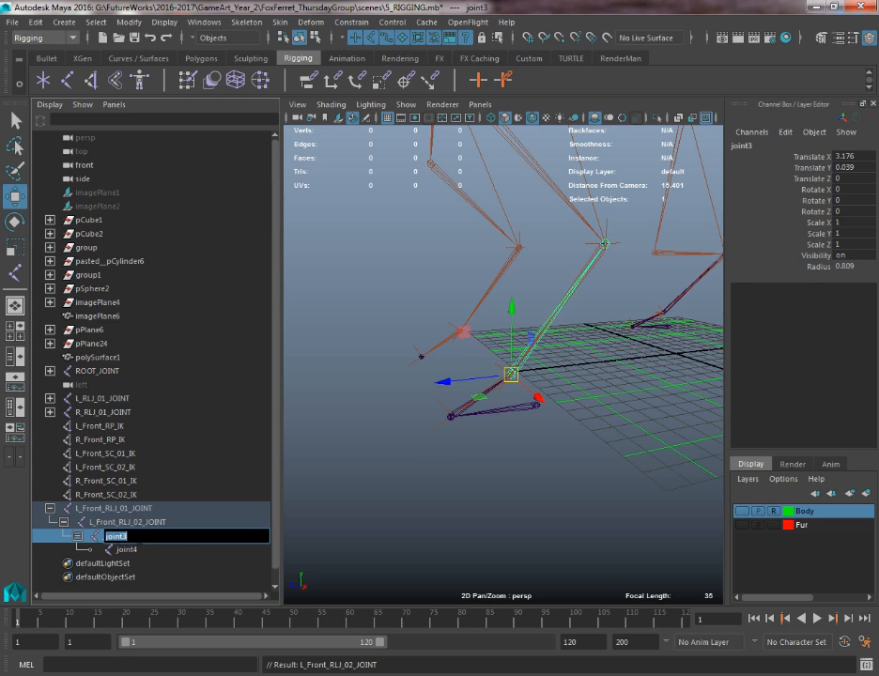
key(ctrl+v)
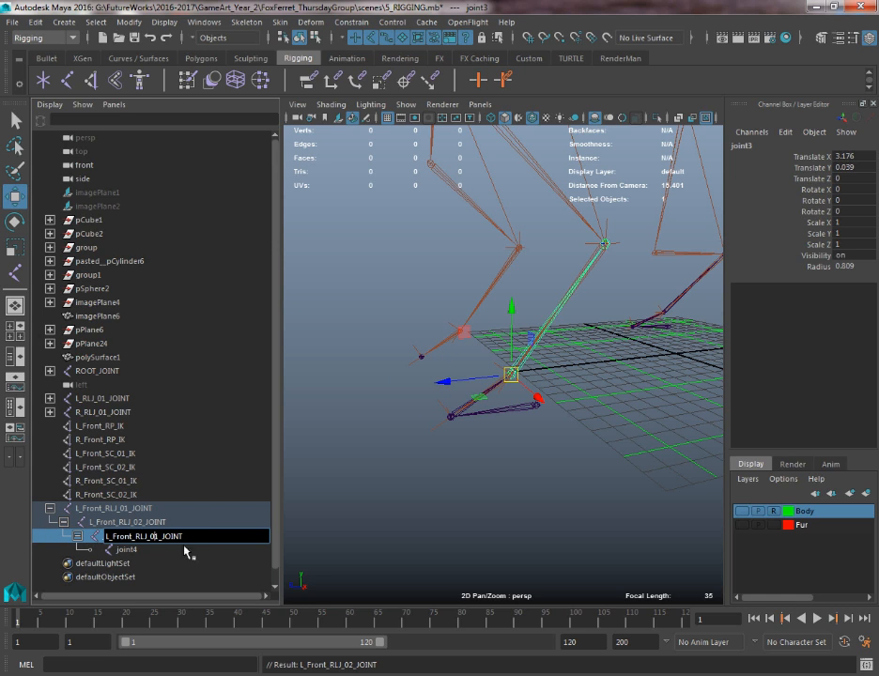
text(3)
key(Return)
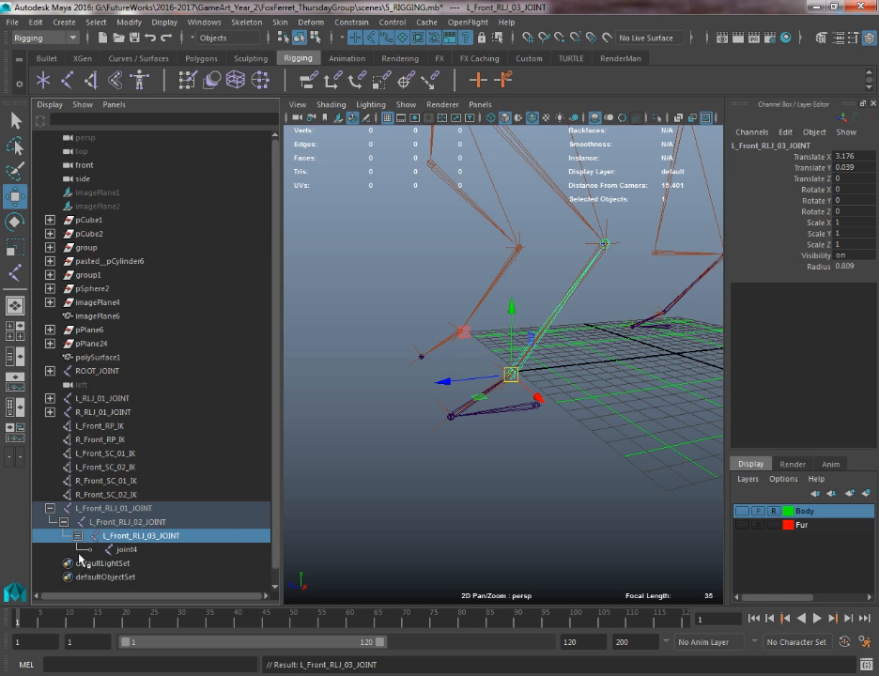
- Rename joint4 as L_Front_RLJ_04_JOINT
click(129, 551)
double_click(133, 551)
key(ctrl+v)
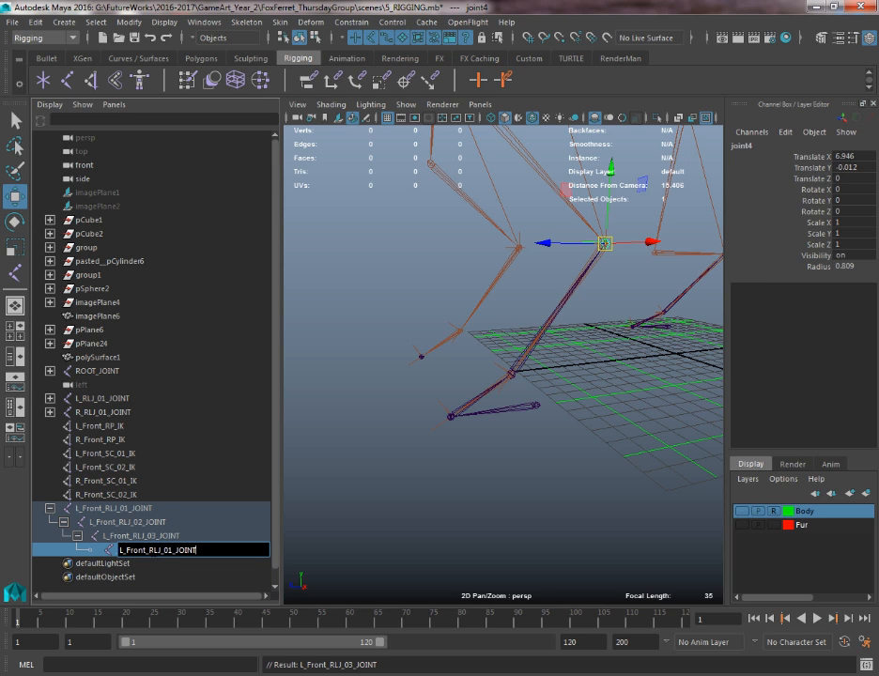
text(4)
key(Return)
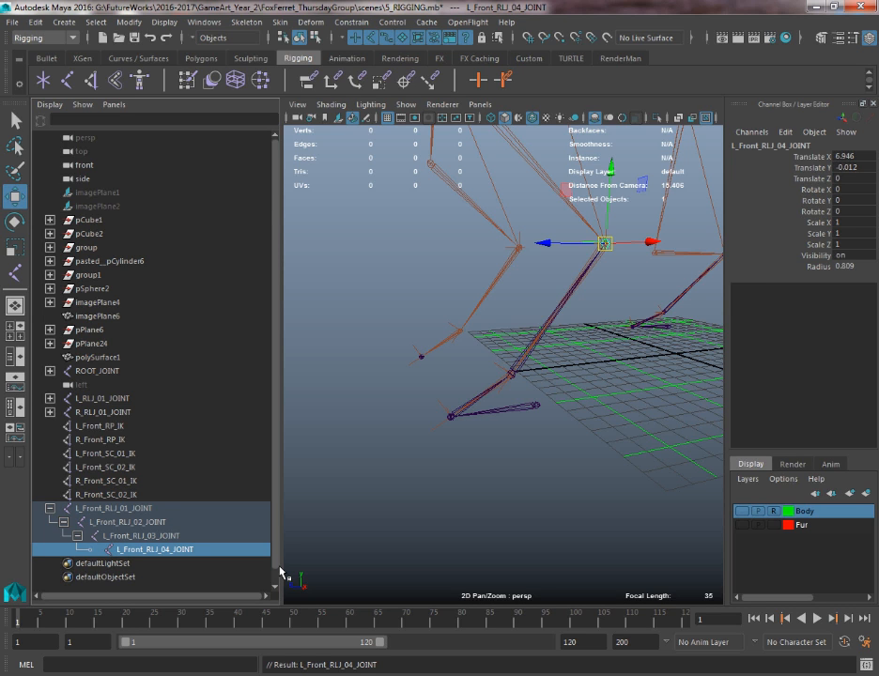
- Show the left front chain's local rotation axes and rotate L_Front_RLJ_04_JOINT's axes so X lines up with the lower leg
click(537, 406)
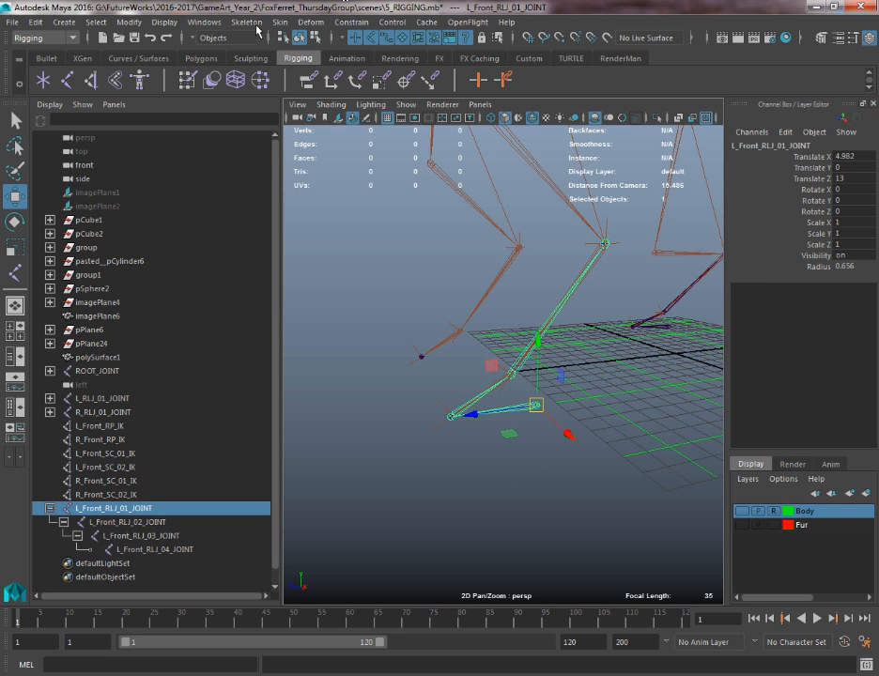
click(315, 37)
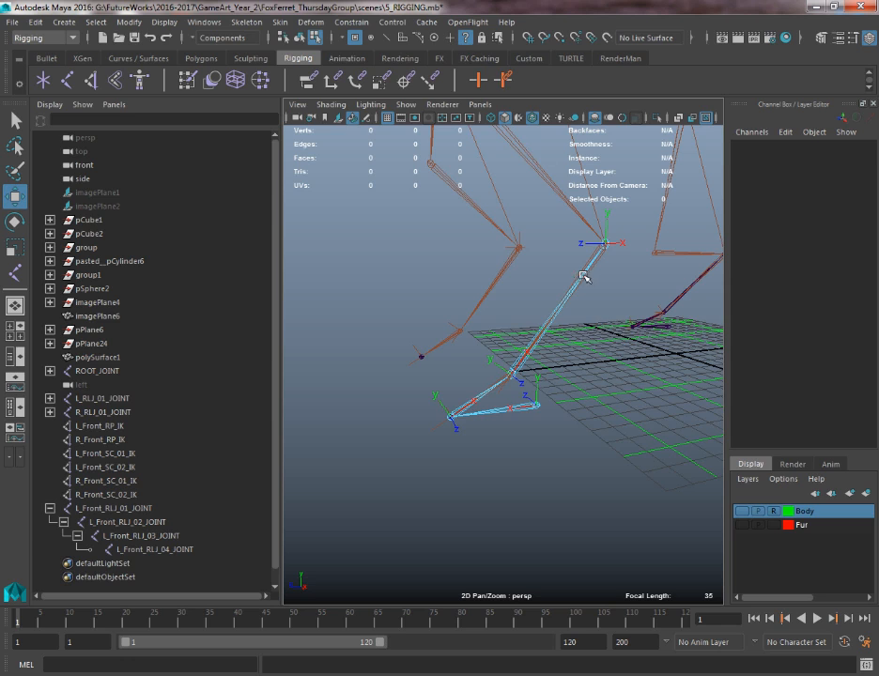
alt+middle_drag(583, 277, 436, 316)
click(452, 294)
key(e)
alt+drag(455, 317, 432, 339)
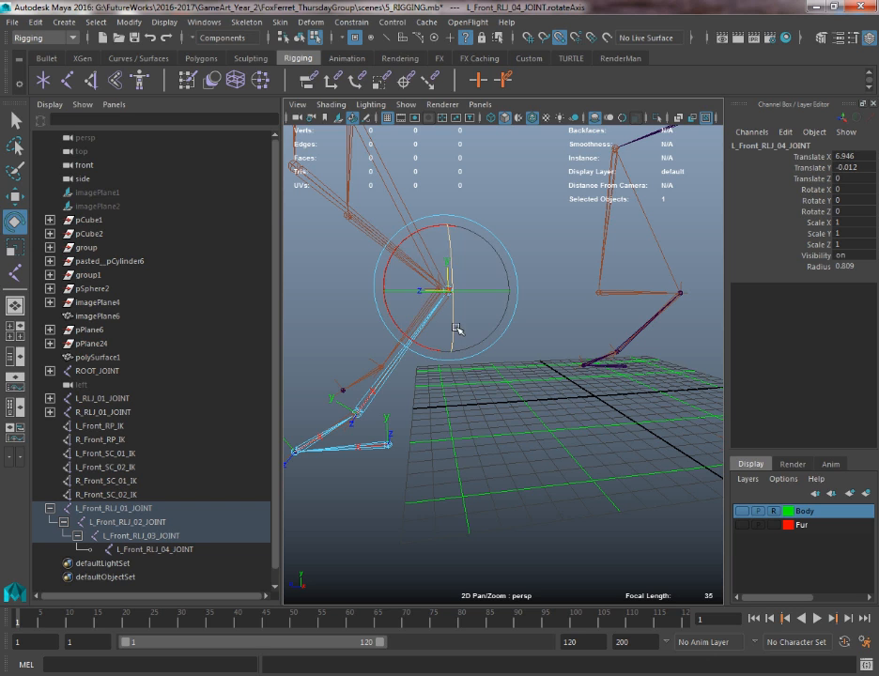
key(ctrl+z)
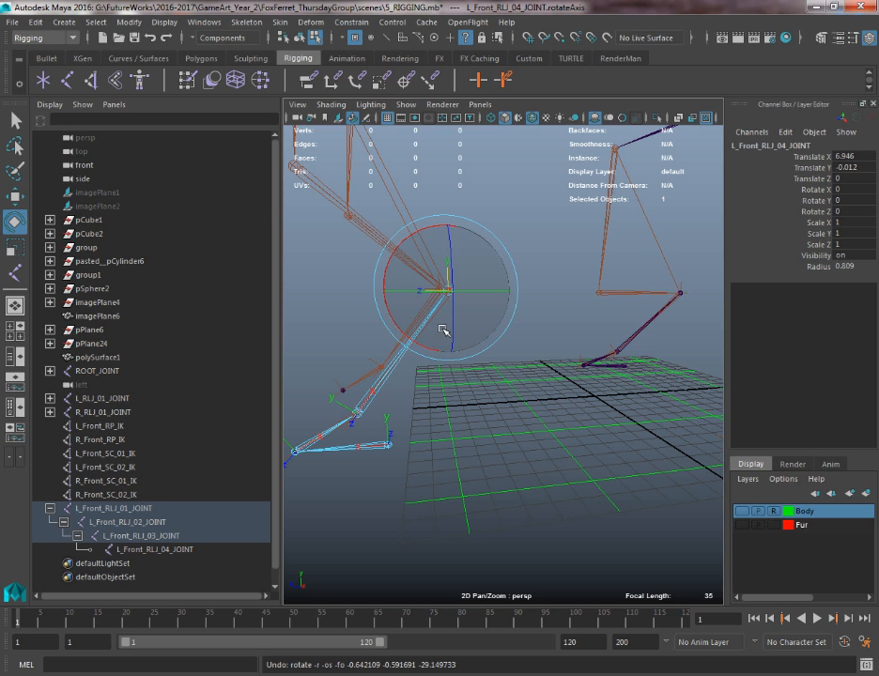
drag(453, 334, 397, 240)
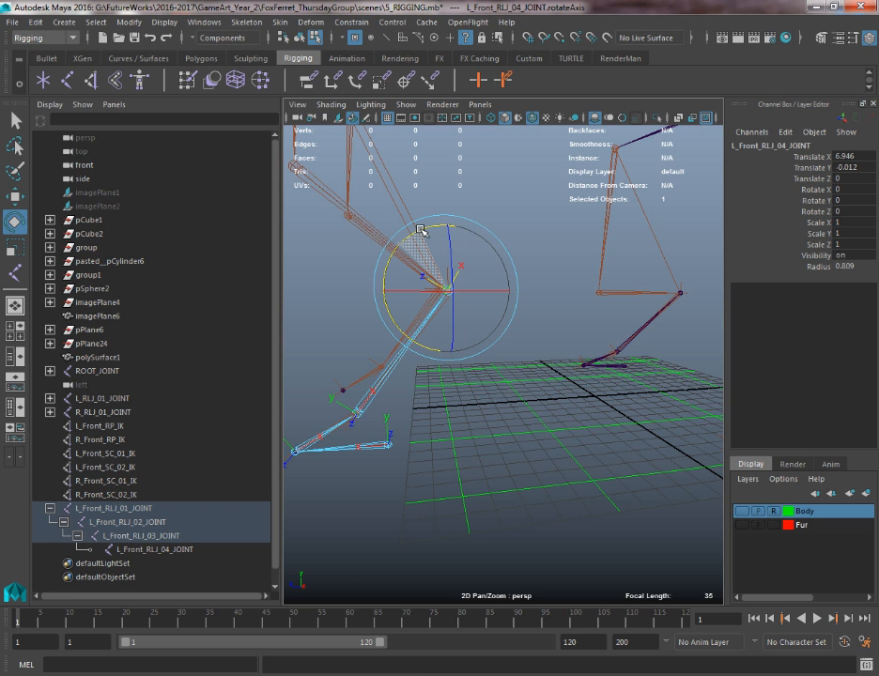
- Turn L_Front_RLJ_04_JOINT's rotation axes so Y and Z match the other joints of the chain
click(531, 215)
alt+drag(531, 215, 644, 214)
mouse_move(595, 247)
alt+mouse_down()
mouse_move(506, 256)
mouse_move(456, 295)
mouse_move(503, 308)
mouse_move(375, 251)
alt+mouse_up()
click(462, 290)
key(ctrl+z)
alt+drag(372, 314, 465, 380)
click(465, 379)
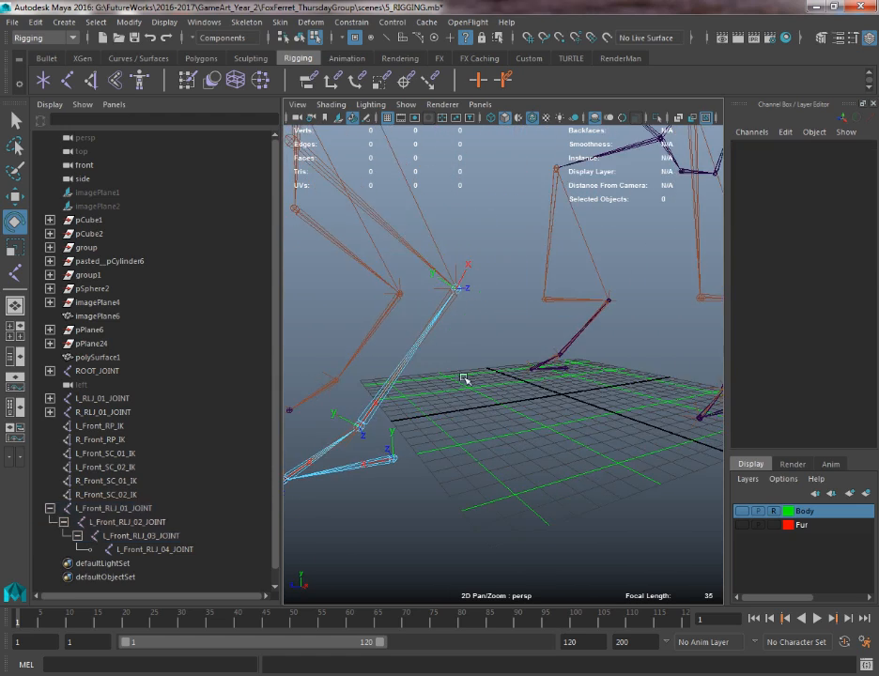
- Return to object selection, mirror the L_Front_RLJ_01_JOINT chain to the right front leg and collapse the mirrored hierarchy
click(299, 39)
alt+middle_drag(367, 355, 504, 311)
key(w)
alt+drag(509, 300, 320, 98)
click(246, 22)
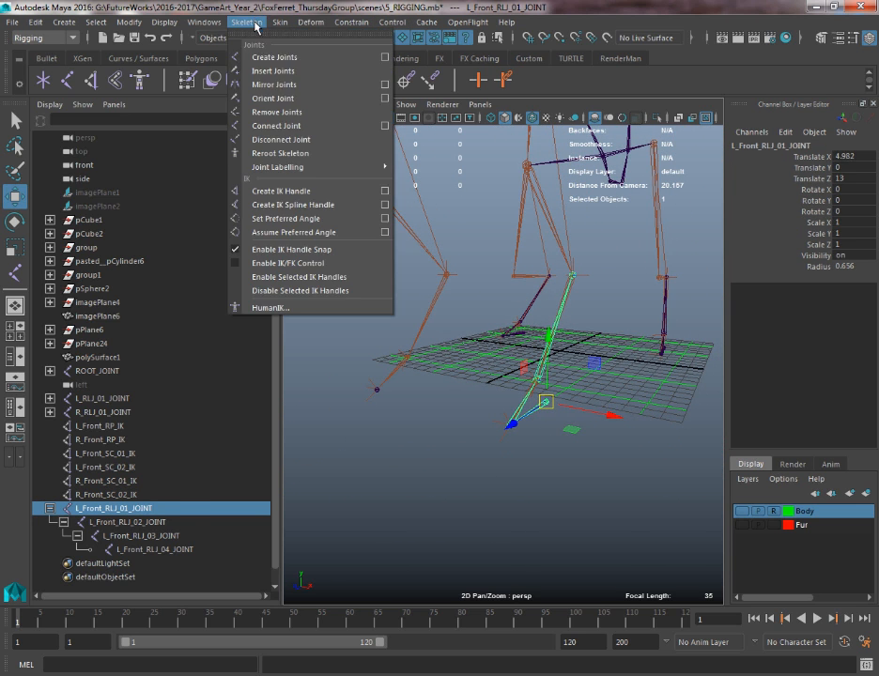
click(274, 85)
click(50, 564)
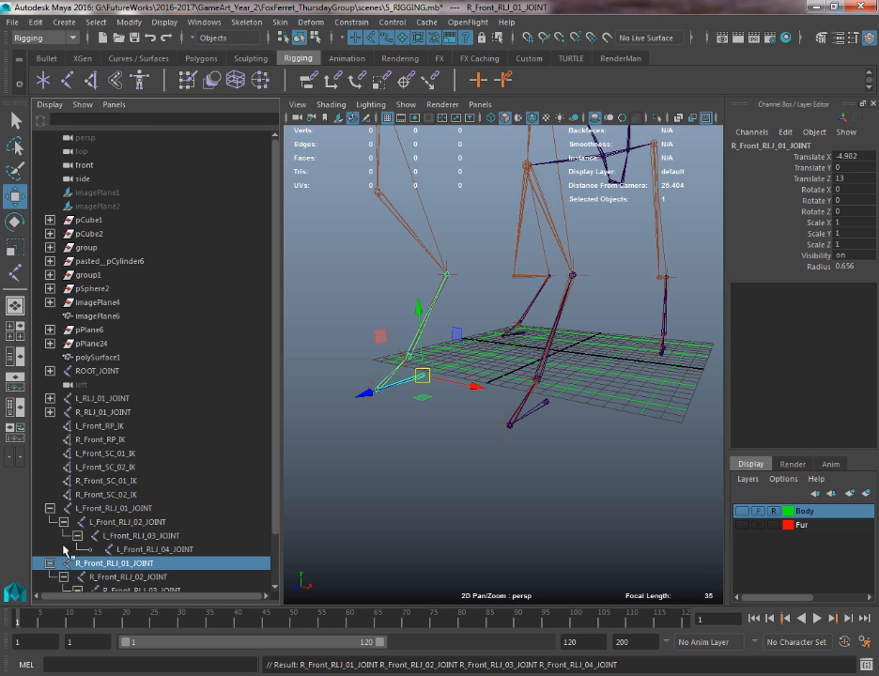
scroll(166, 472, down, 2)
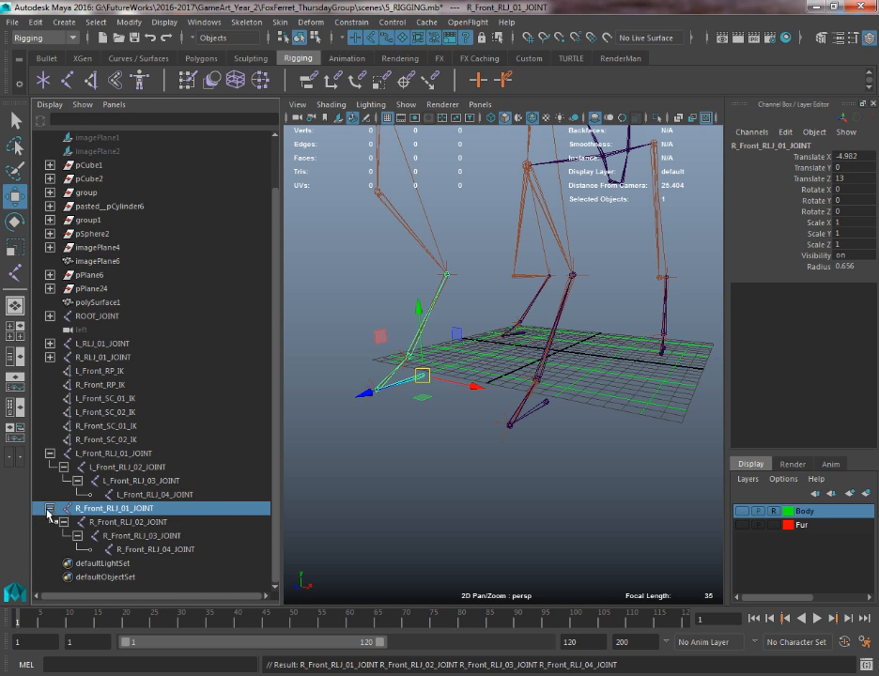
click(50, 508)
click(492, 497)
alt+drag(501, 505, 464, 498)
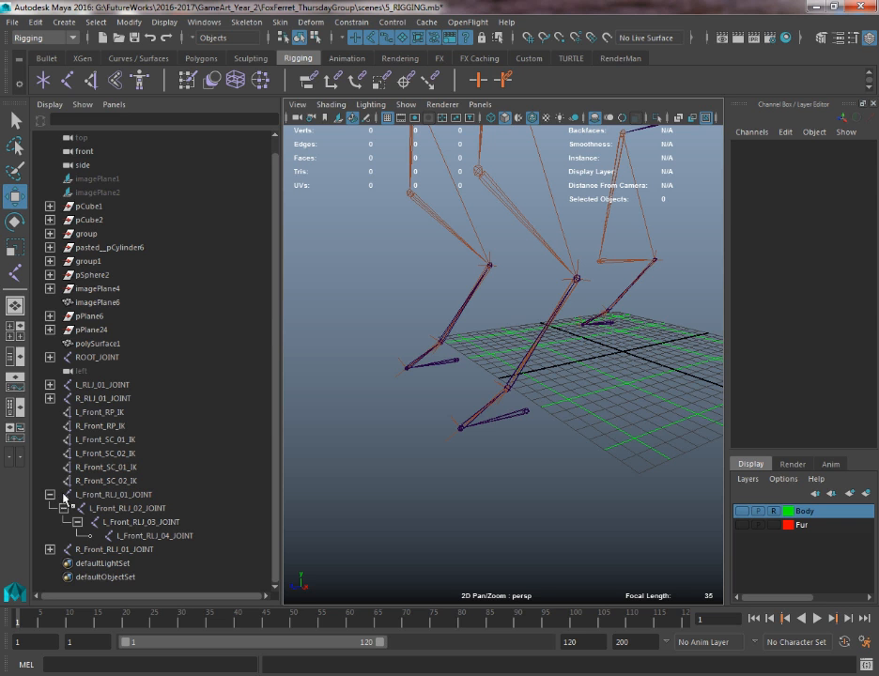
- Parent the L_Front_RP_IK handle under L_Front_RLJ_04_JOINT
click(94, 480)
click(124, 495)
alt+drag(554, 449, 526, 470)
click(158, 535)
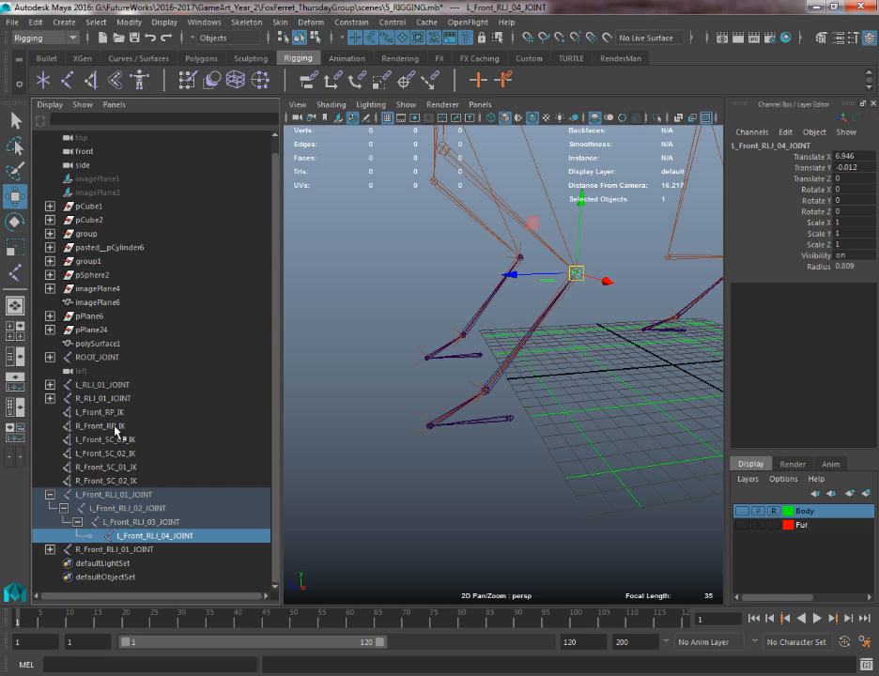
click(105, 413)
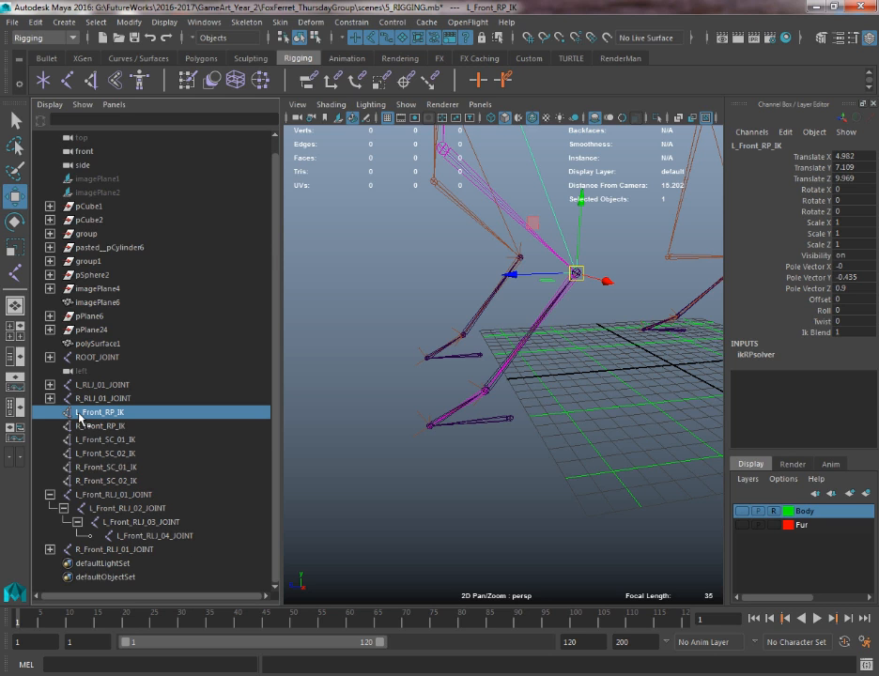
middle_drag(79, 414, 160, 535)
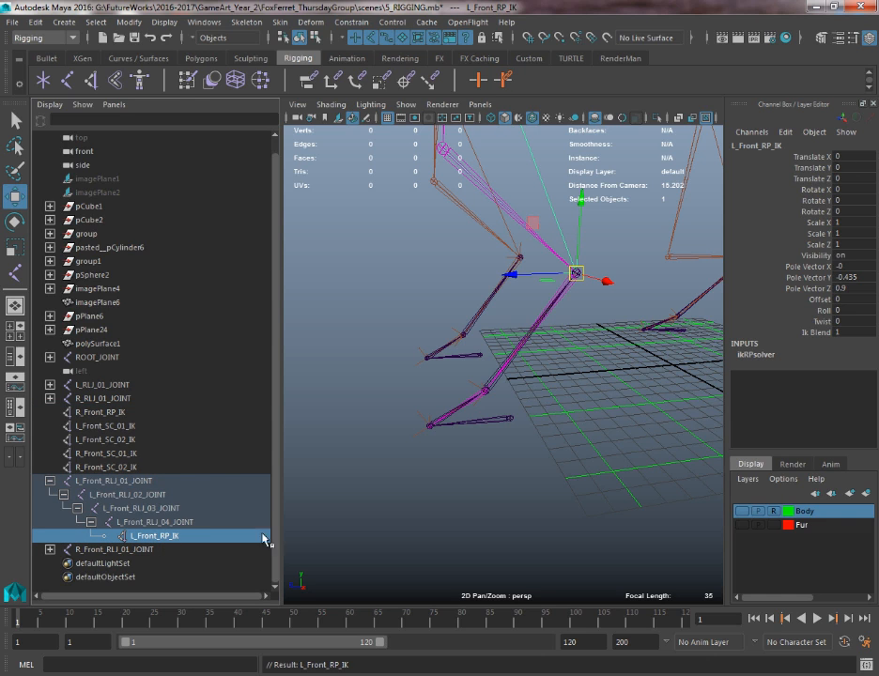
- Parent the L_Front_SC_01_IK handle under L_Front_RLJ_03_JOINT
click(117, 414)
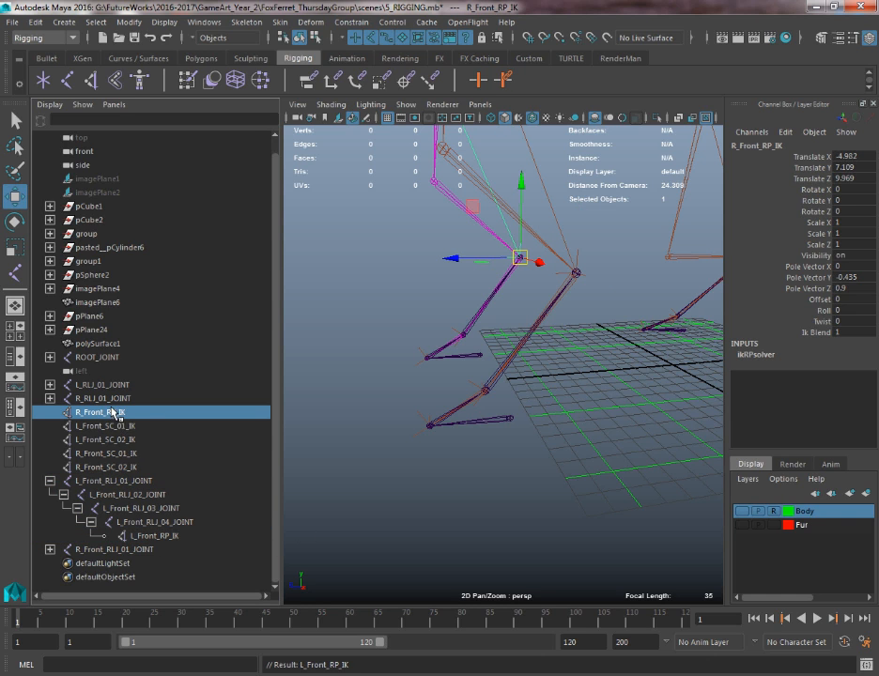
click(111, 427)
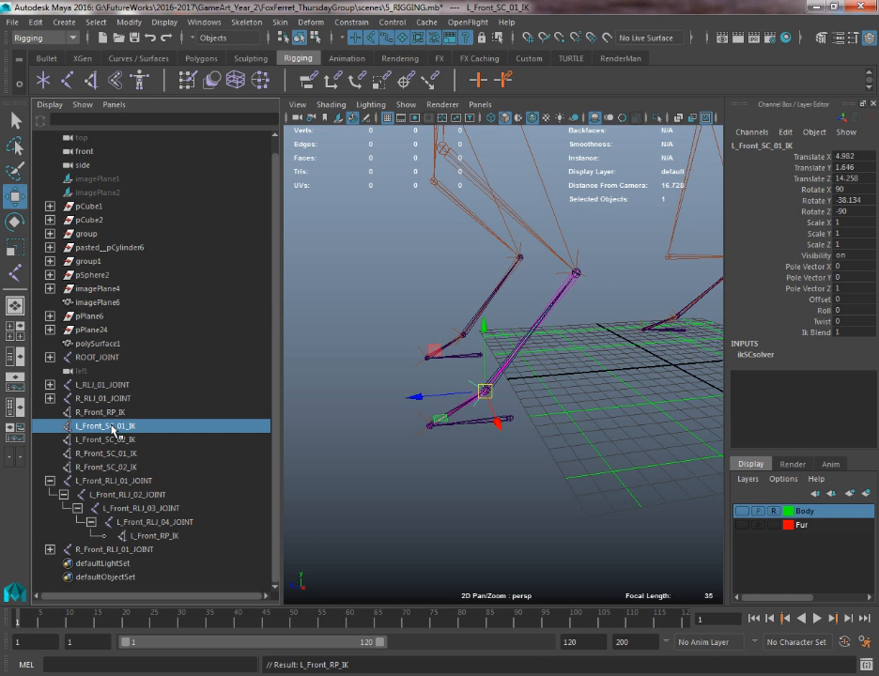
middle_drag(98, 428, 147, 509)
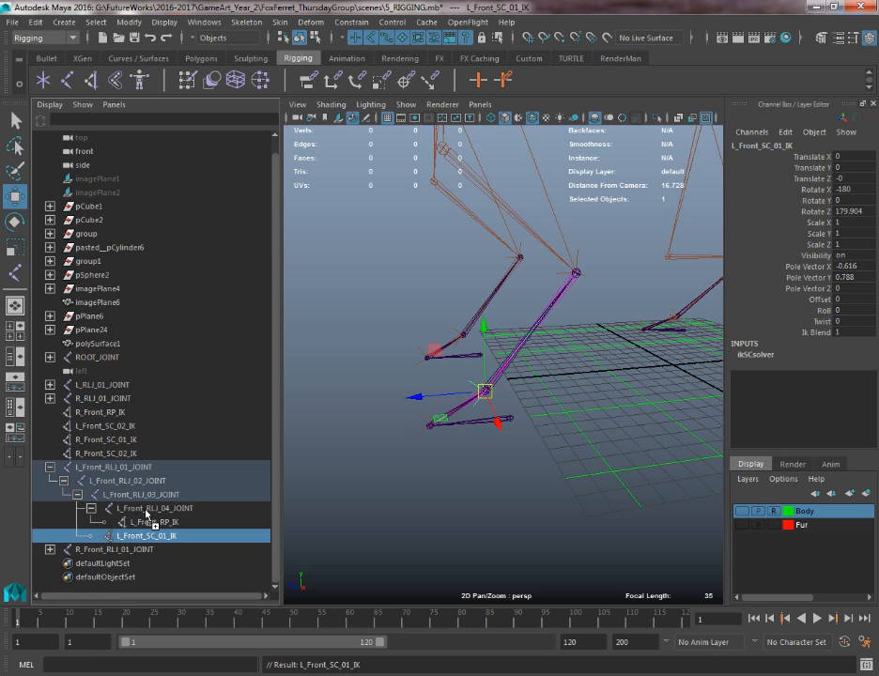
- Parent the L_Front_SC_02_IK handle under L_Front_RLJ_02_JOINT
click(98, 427)
middle_drag(98, 428, 118, 485)
- Test the left front foot by moving L_Front_RLJ_01_JOINT, then undo the test and clear the selection
click(511, 419)
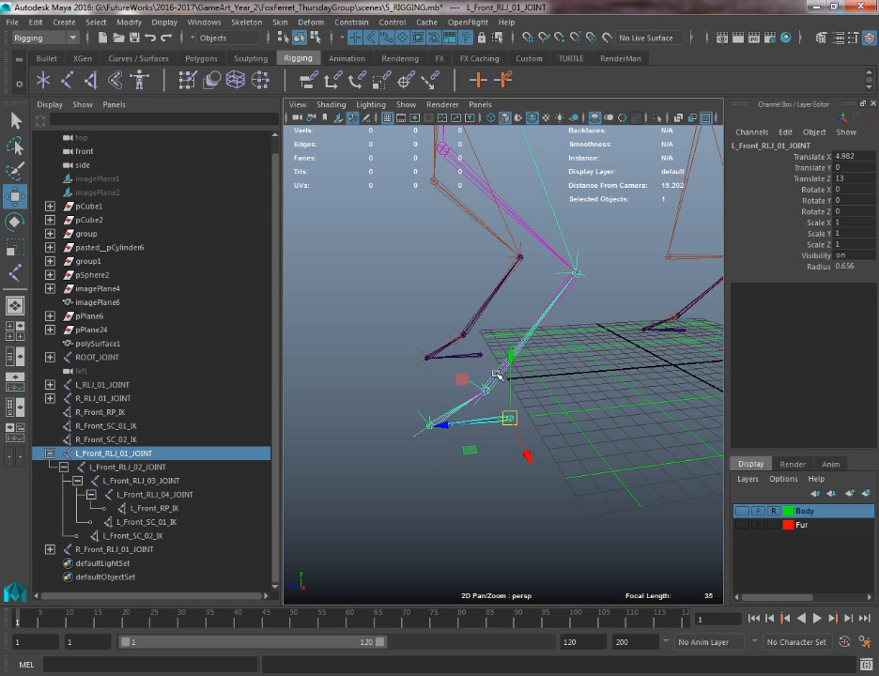
drag(462, 379, 438, 368)
key(ctrl+z)
key(e)
key(ctrl+z)
key(ctrl+z)
click(352, 480)
alt+drag(352, 480, 507, 479)
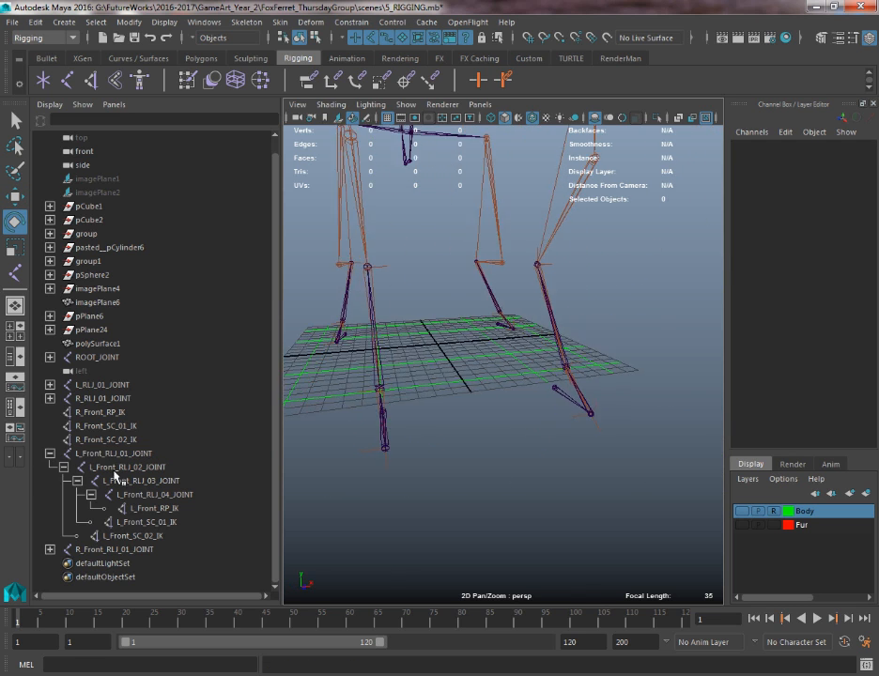
- Collapse the L_Front_RLJ_01_JOINT hierarchy and expand the R_Front_RLJ_01_JOINT hierarchy down to R_Front_RLJ_04_JOINT
click(50, 455)
mouse_move(516, 403)
alt+mouse_down()
mouse_move(604, 388)
mouse_move(526, 404)
alt+mouse_up()
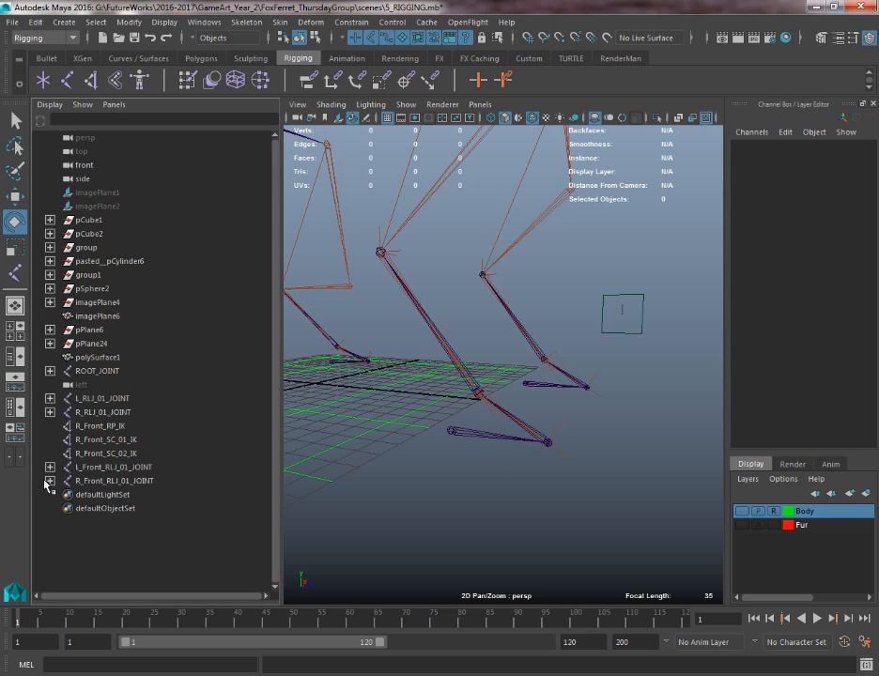
click(50, 480)
alt+drag(345, 406, 354, 467)
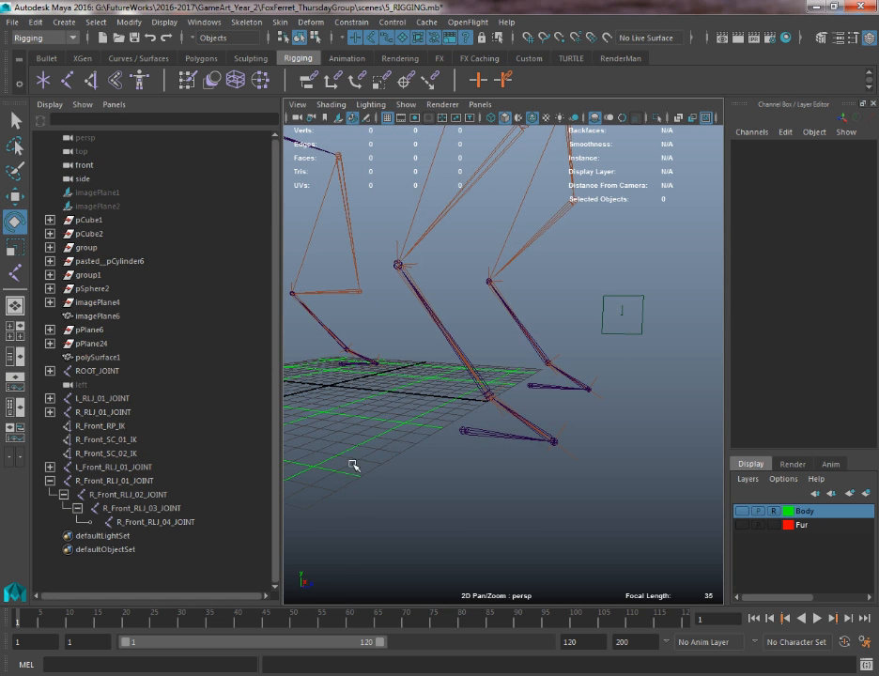
- Parent the R_Front_RP_IK handle under R_Front_RLJ_04_JOINT
click(92, 427)
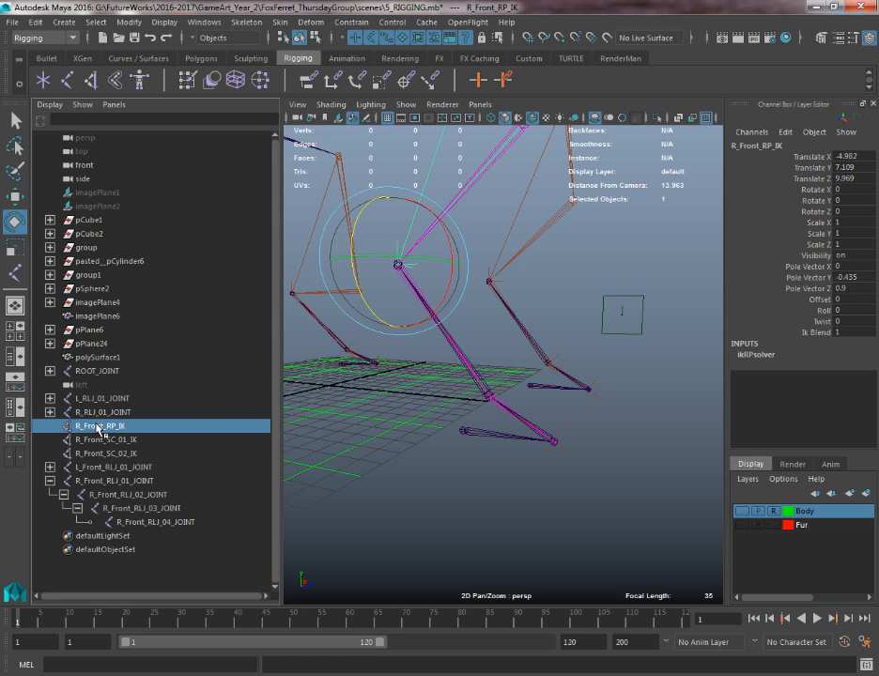
middle_drag(94, 426, 164, 533)
key(f)
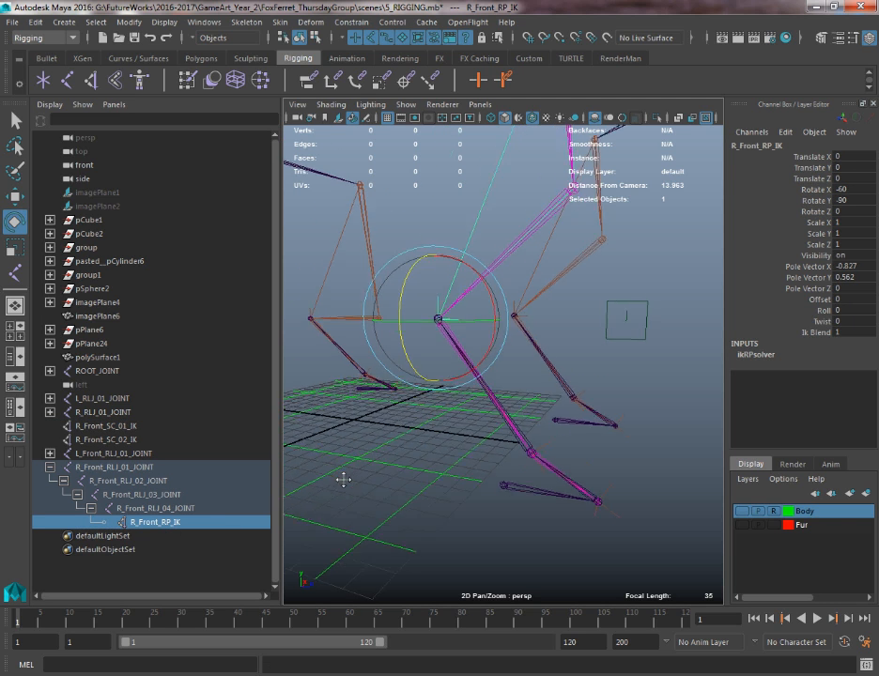
- Parent R_Front_SC_01_IK under R_Front_RLJ_03_JOINT and R_Front_SC_02_IK under R_Front_RLJ_02_JOINT, and clear the selection
click(97, 426)
middle_drag(98, 426, 120, 513)
click(99, 428)
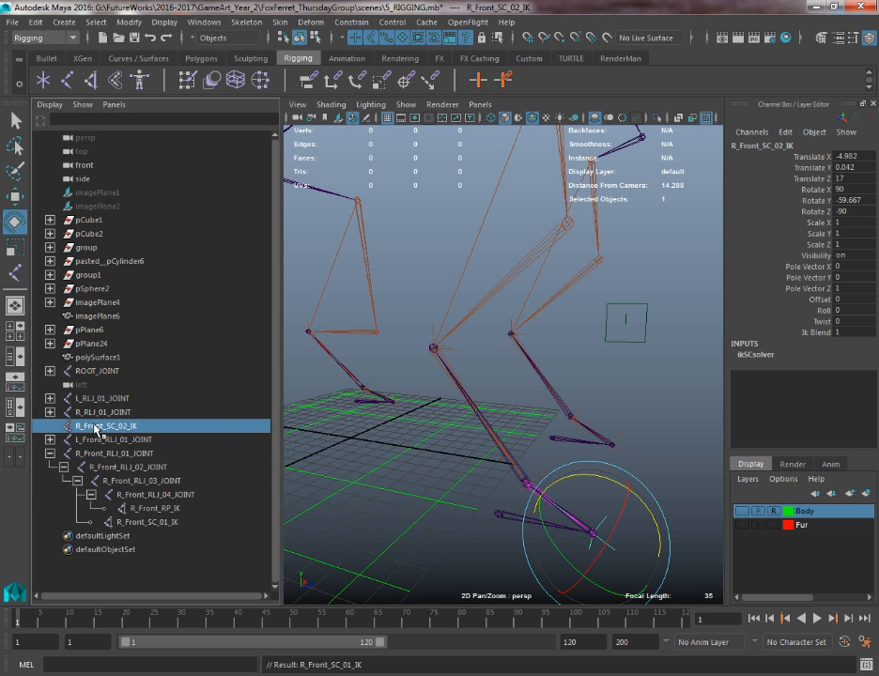
middle_drag(99, 428, 111, 470)
scroll(419, 511, down, 10)
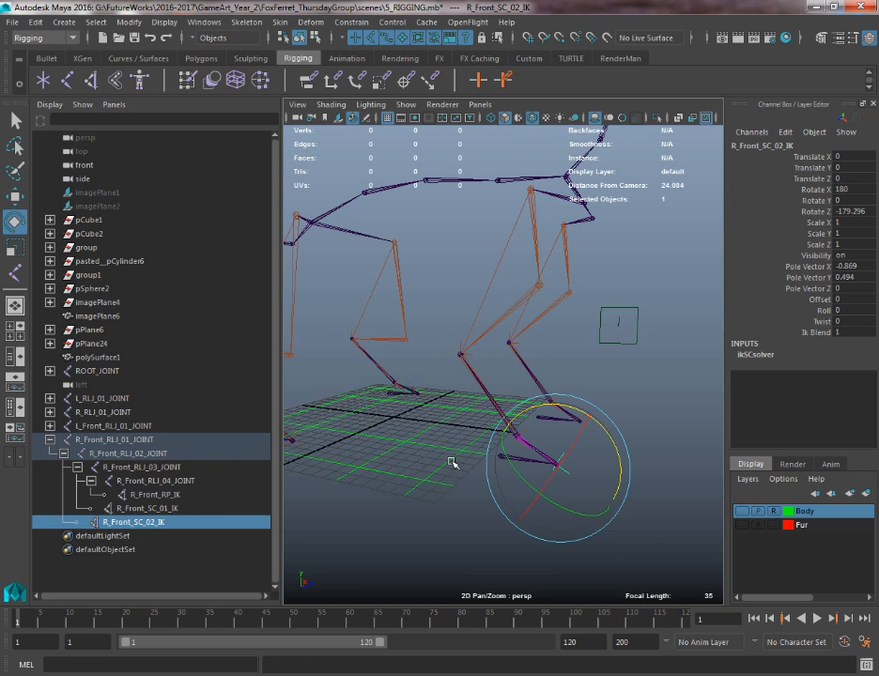
click(428, 295)
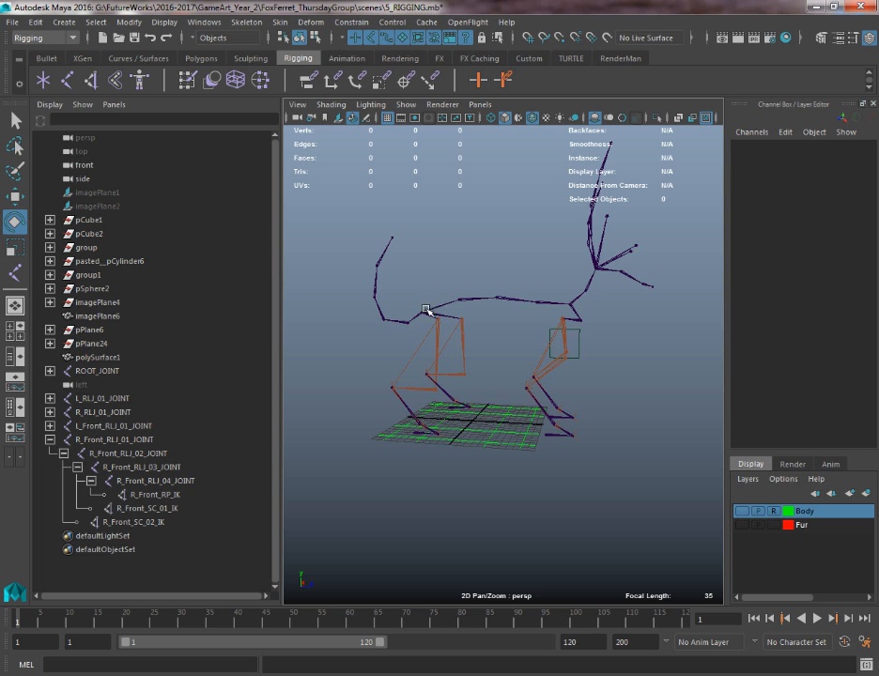
- Test the leg rig by moving ROOT_JOINT, undo the moves and deselect the joint
click(427, 310)
key(w)
alt+drag(474, 280, 539, 265)
key(ctrl+z)
key(ctrl+z)
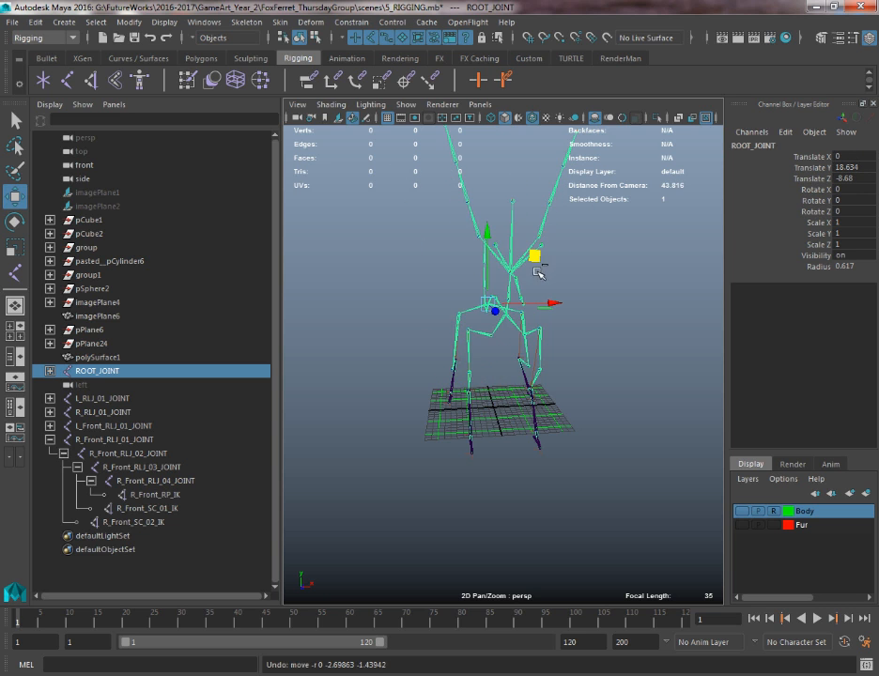
alt+drag(397, 316, 430, 299)
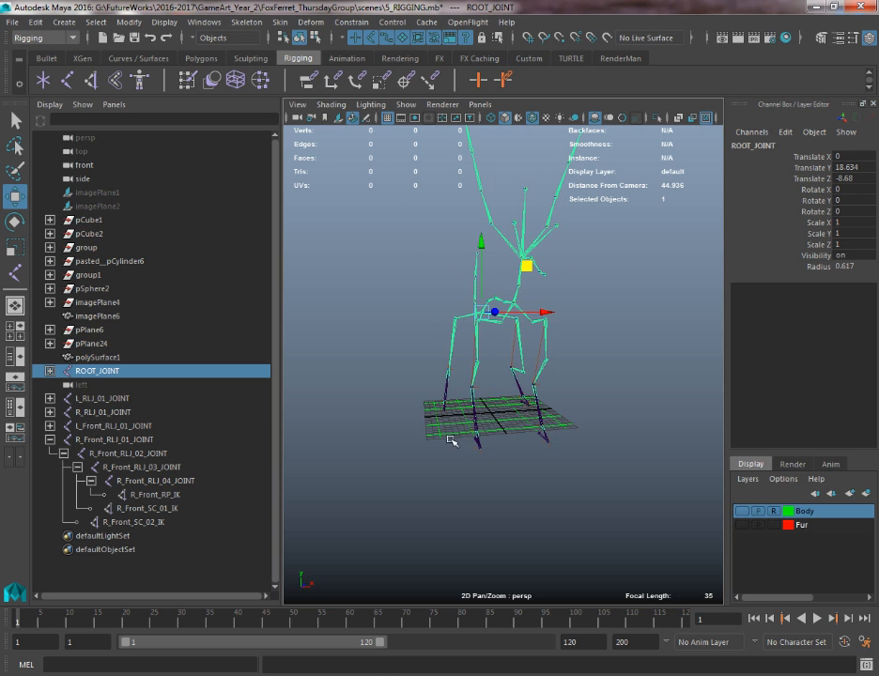
click(458, 436)
- Try moving and rotating L_Front_RLJ_01_JOINT and R_Front_RLJ_01_JOINT together to test both front feet
alt+drag(457, 436, 534, 428)
click(573, 432)
shift+click(543, 434)
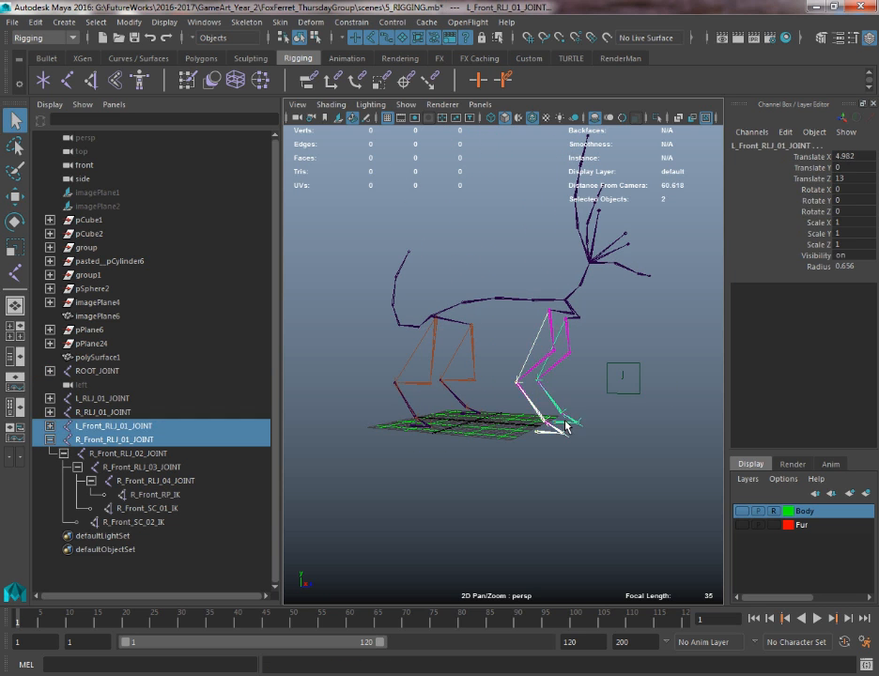
key(e)
key(w)
mouse_move(602, 374)
middle_down()
mouse_move(598, 337)
mouse_move(610, 338)
mouse_move(607, 383)
middle_up()
key(e)
drag(607, 382, 455, 414)
- Try rotating L_RLJ_01_JOINT and R_RLJ_01_JOINT together to test both back feet, and clear the selection
click(410, 425)
key(q)
shift+click(458, 401)
key(e)
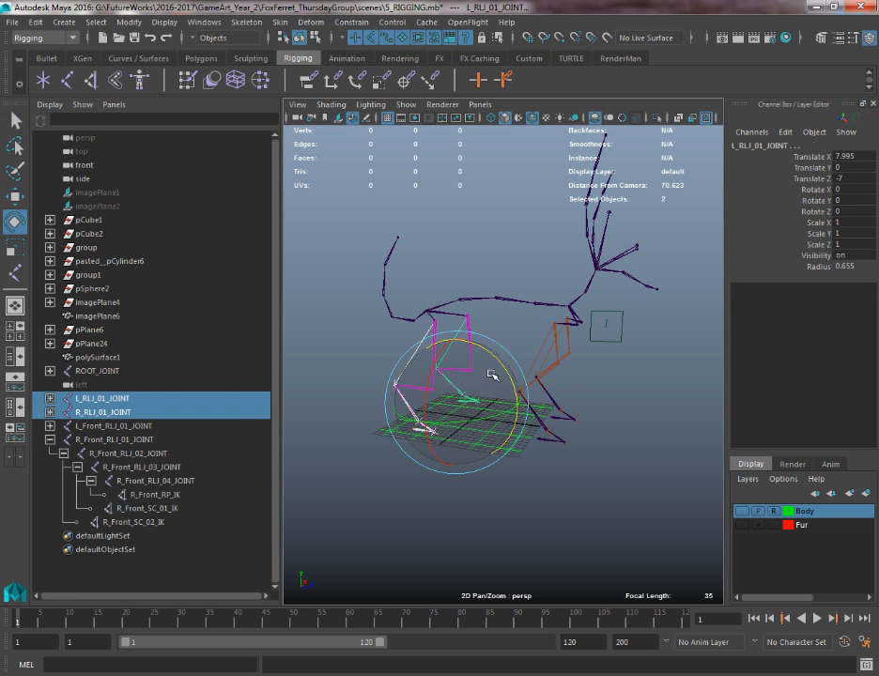
drag(502, 361, 512, 404)
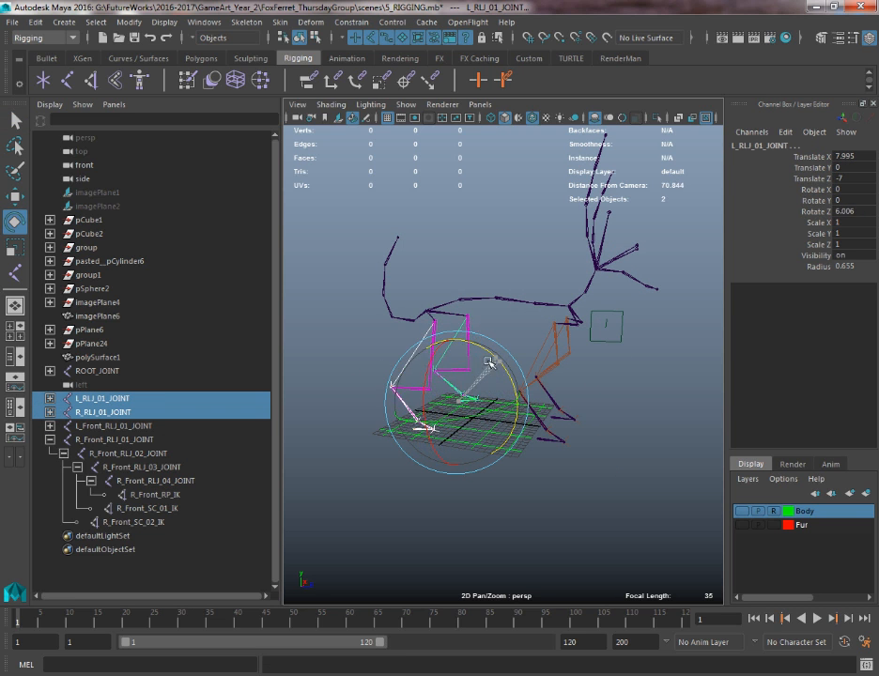
alt+drag(368, 276, 434, 505)
click(447, 504)
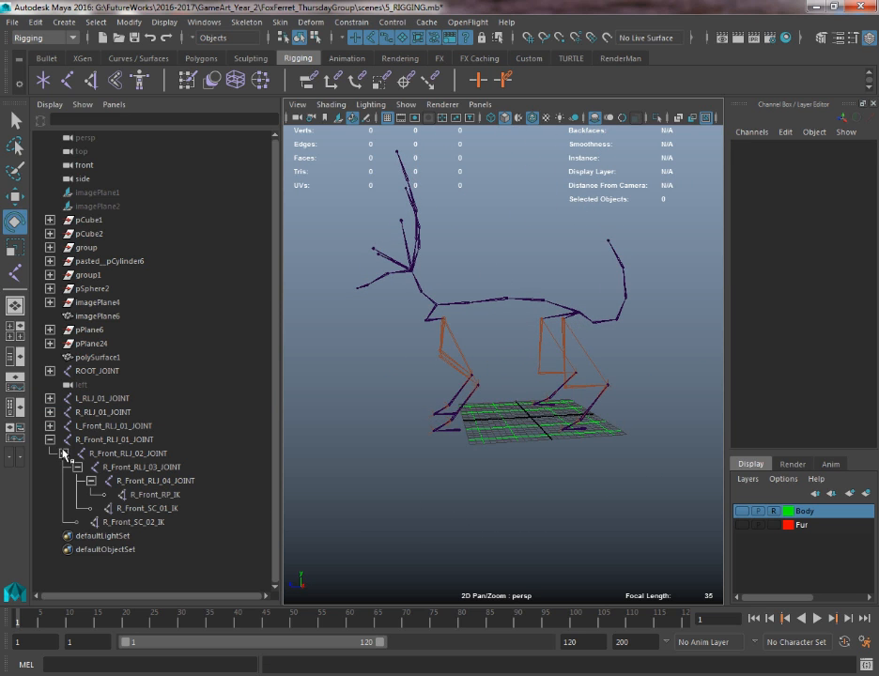
- Collapse the R_Front_RLJ_01_JOINT hierarchy in the outliner
click(50, 439)
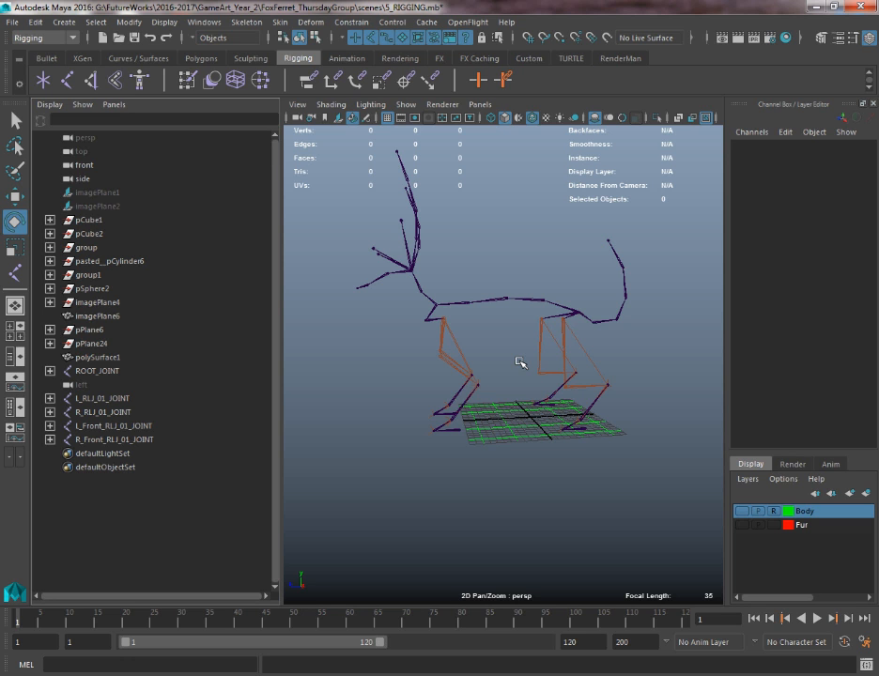
scroll(424, 290, up, 3)
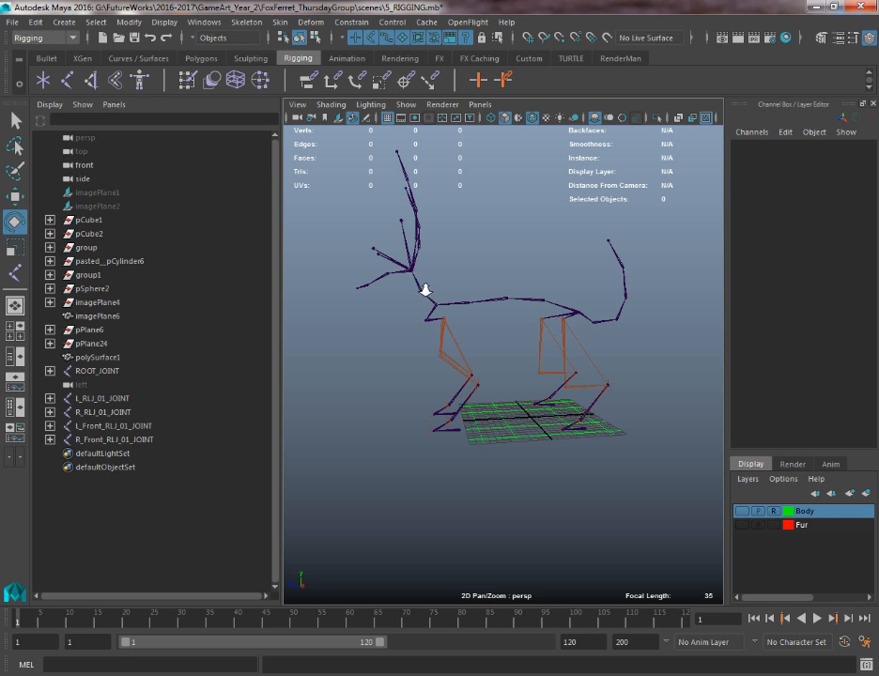
alt+drag(427, 299, 419, 296)
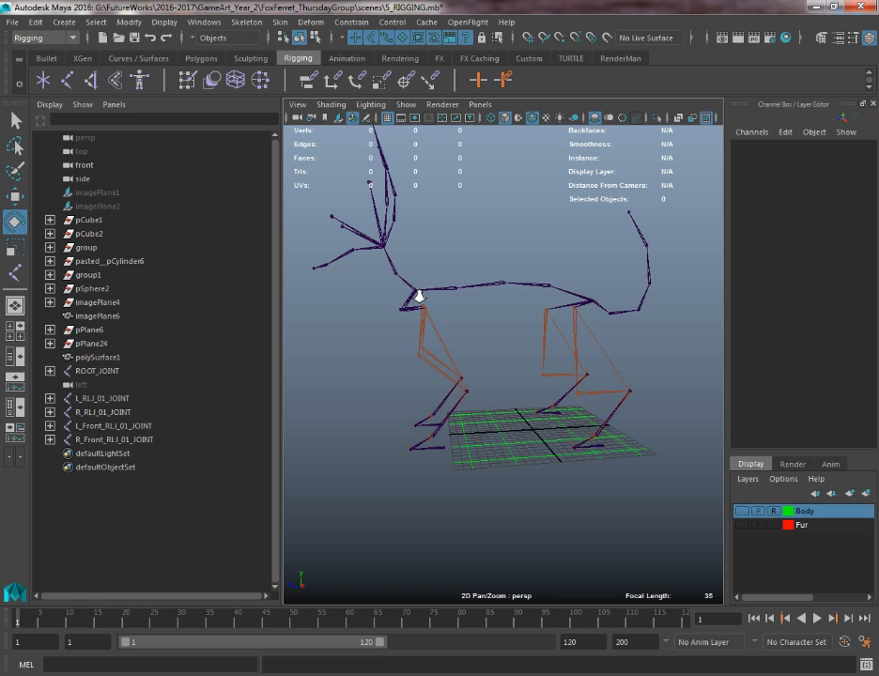